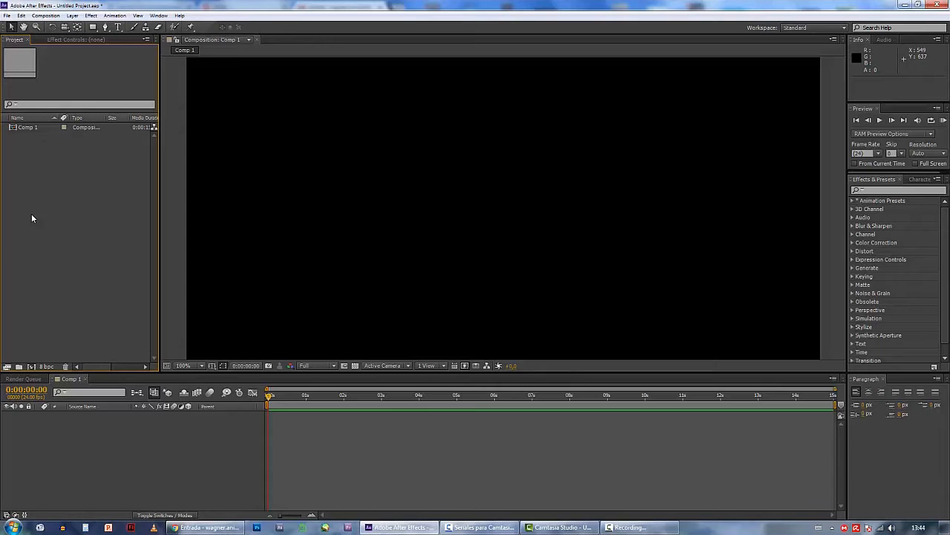
# Create a second composition with the default settings and delete it from the project
pyautogui.click(46, 16)
pyautogui.click(38, 28)
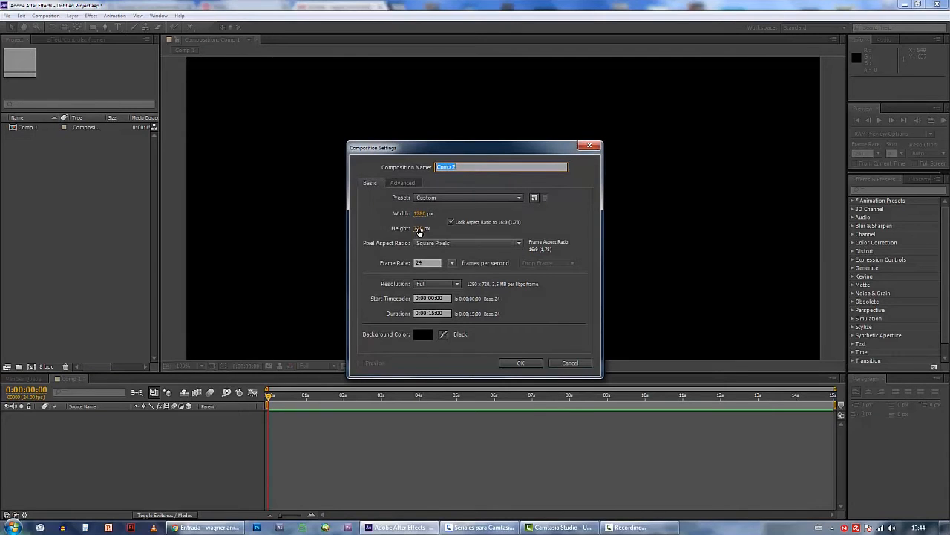
pyautogui.click(521, 363)
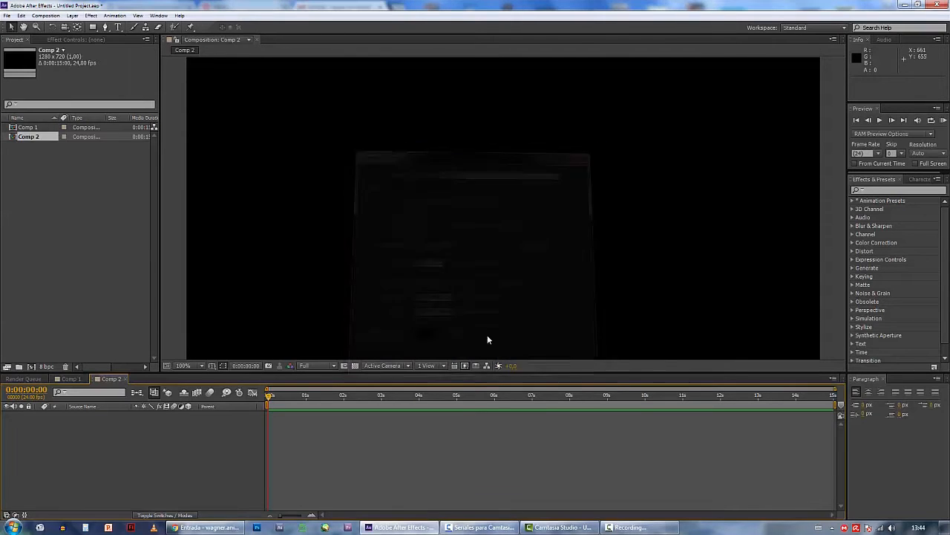
pyautogui.click(34, 148)
pyautogui.click(34, 137)
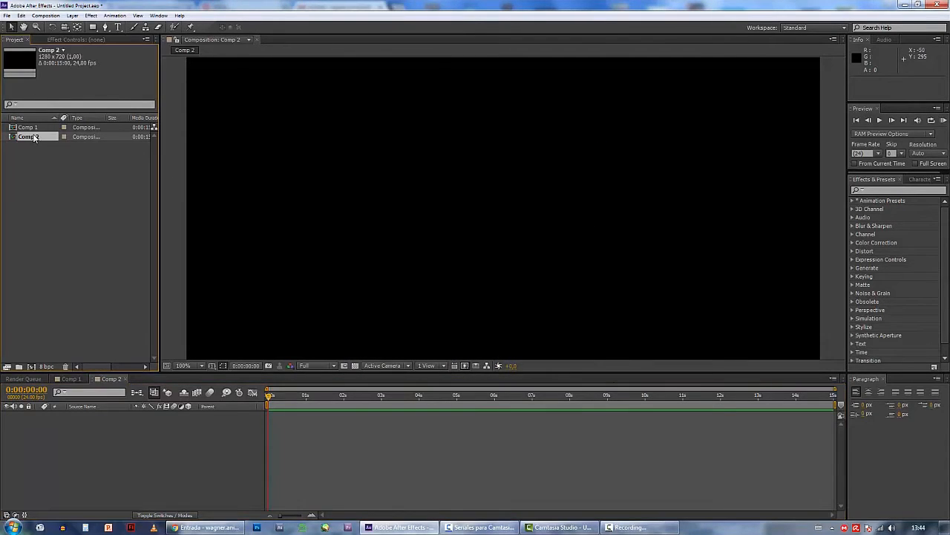
pyautogui.press('Delete')
# Import sede_laser-castelo_entrada.psd as Composition - Retain Layer Sizes with Editable Layer Styles
pyautogui.doubleClick(44, 161)
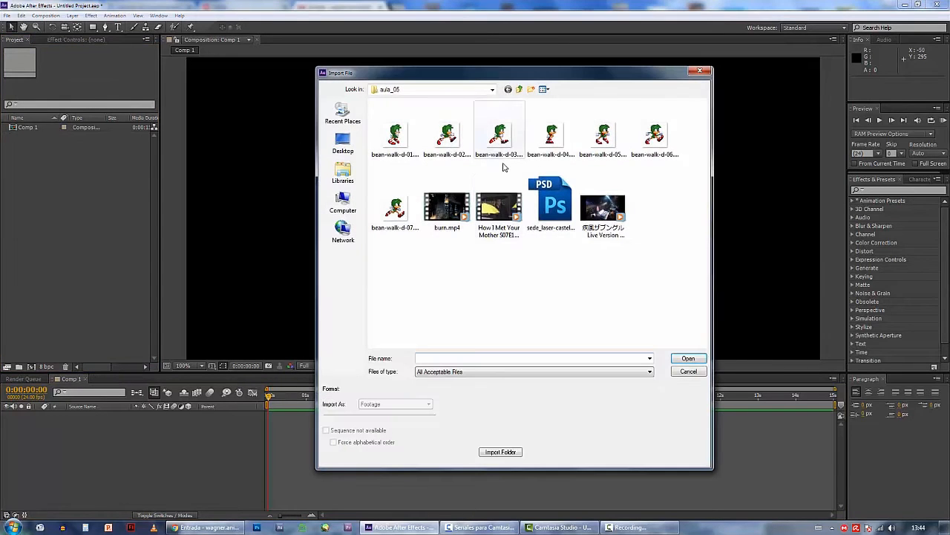
pyautogui.click(554, 205)
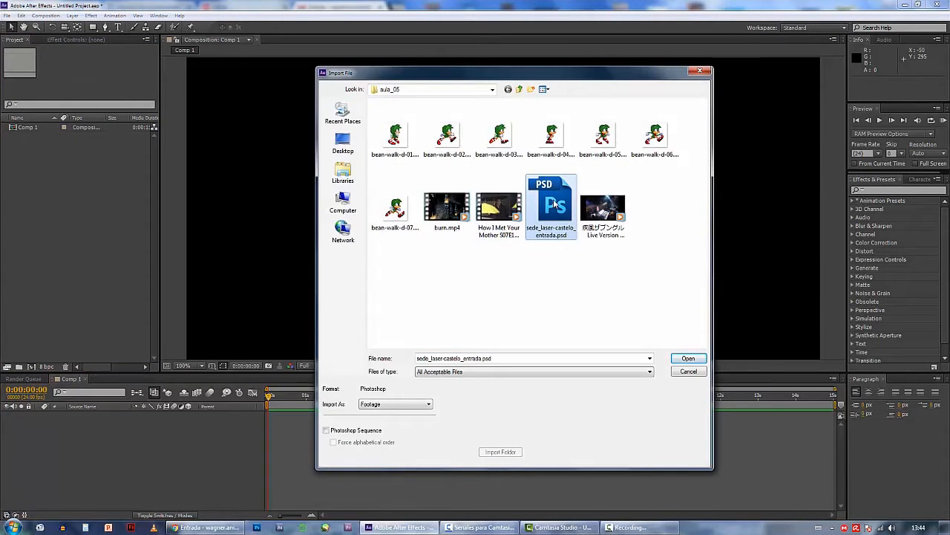
pyautogui.click(377, 405)
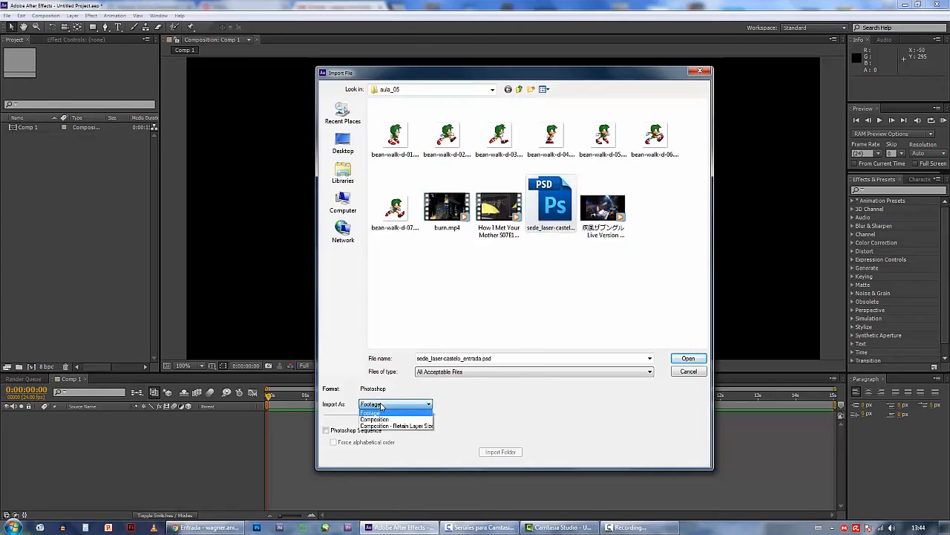
pyautogui.click(413, 428)
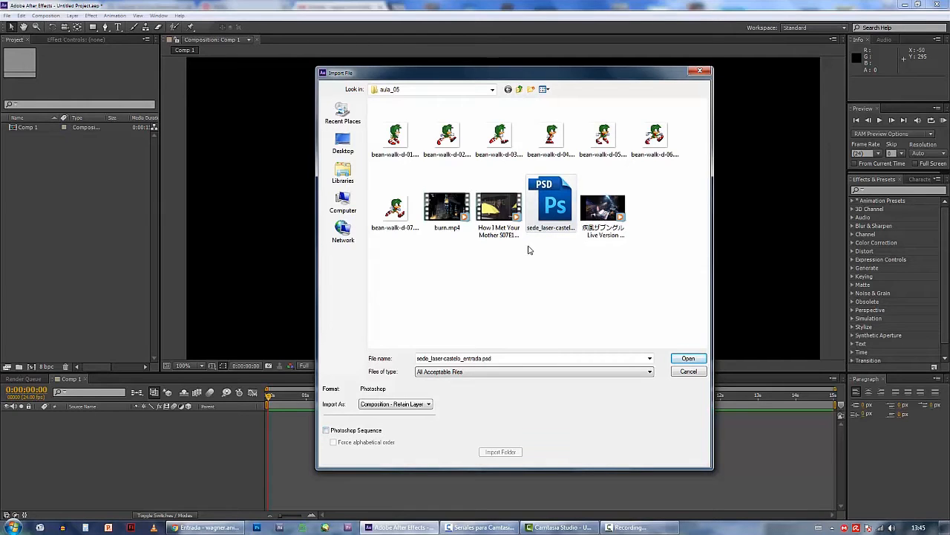
pyautogui.click(562, 221)
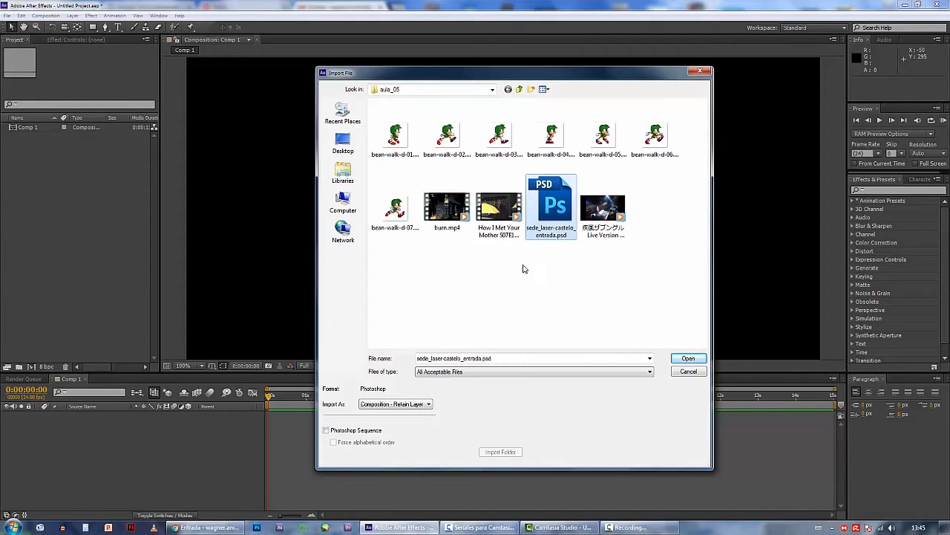
pyautogui.click(681, 358)
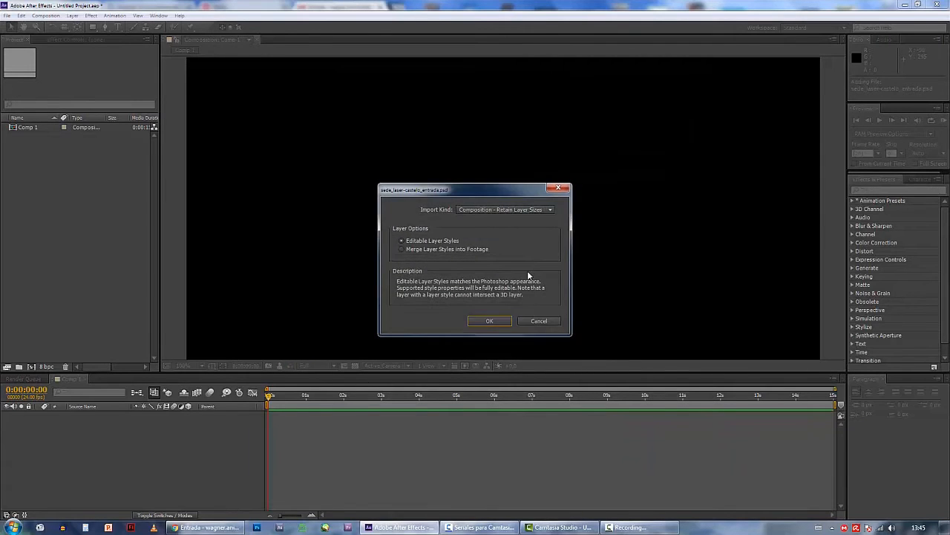
pyautogui.click(497, 326)
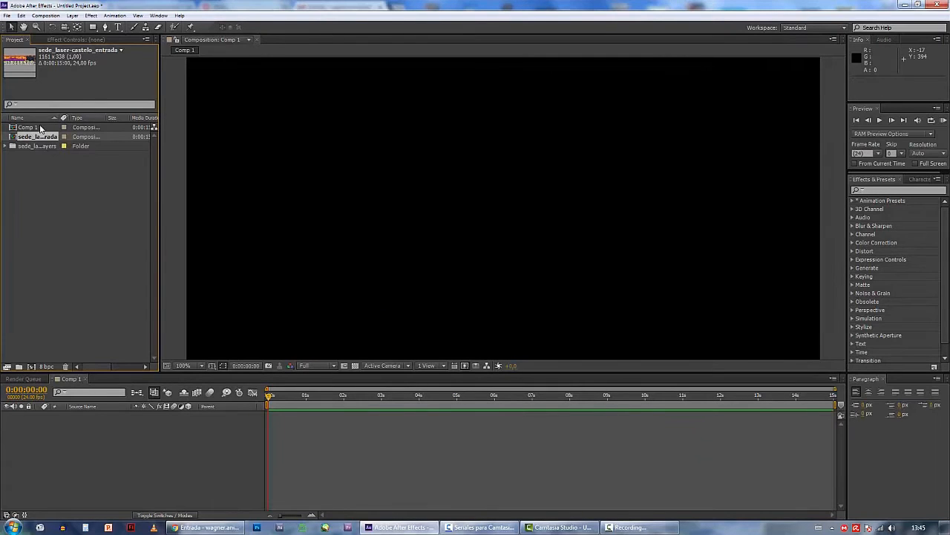
# Open the imported sede_laser-castelo_entrada composition and expand its layers folder in the project
pyautogui.doubleClick(35, 141)
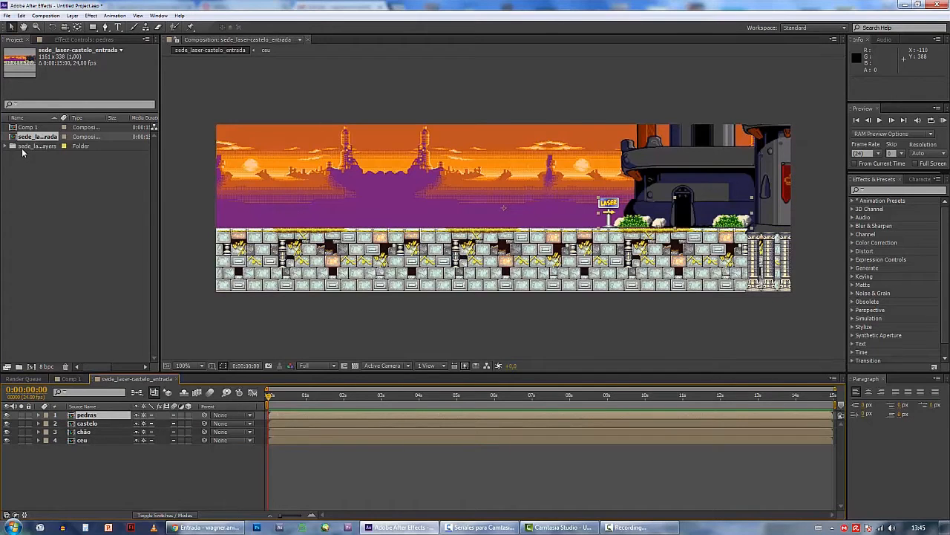
pyautogui.click(35, 145)
pyautogui.click(5, 147)
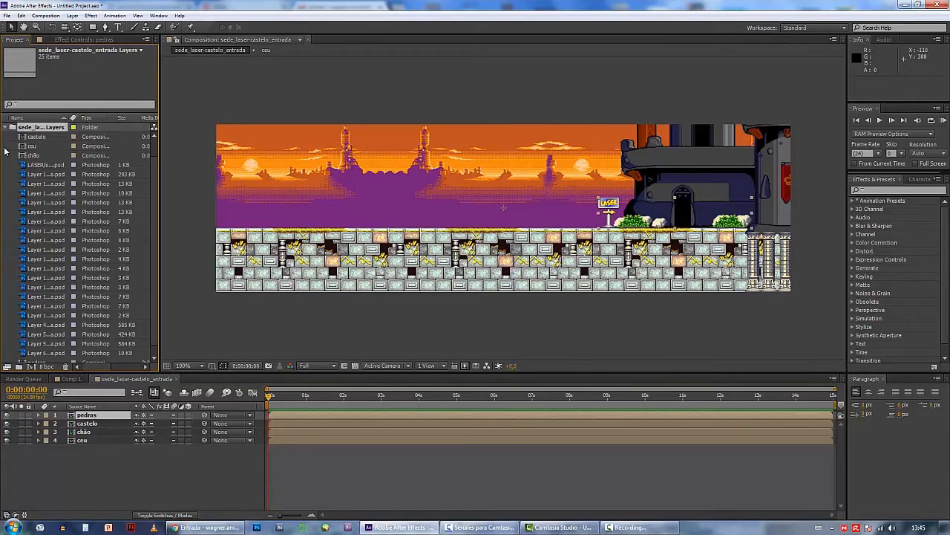
# Add the castelo, ceu, chão and pedras compositions together as layers in Comp 1
pyautogui.click(35, 138)
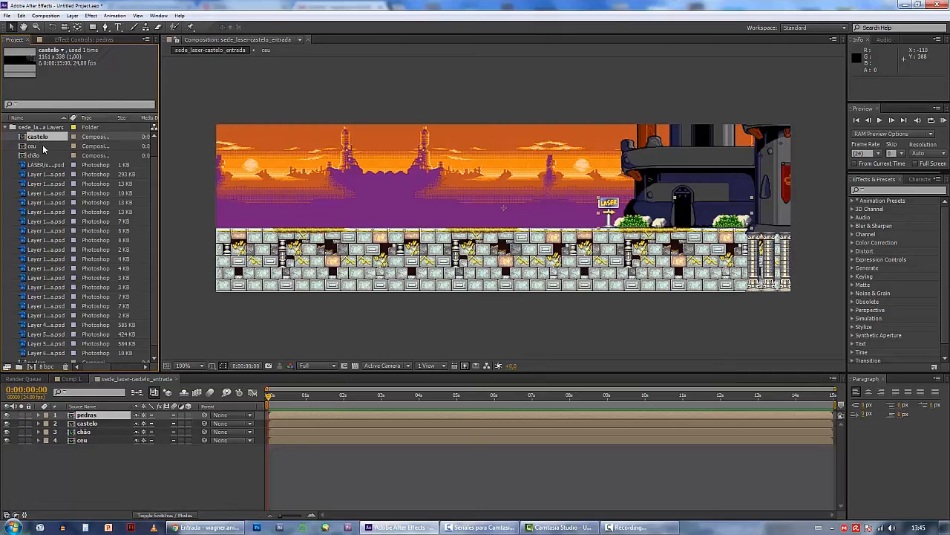
pyautogui.scroll(-1, 52, 152)
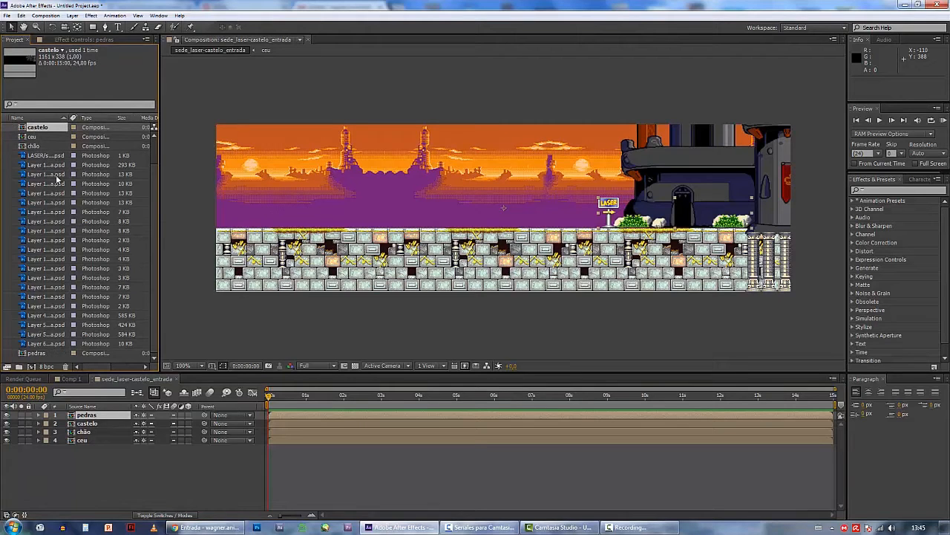
pyautogui.keyDown('shift'); pyautogui.click(38, 147); pyautogui.keyUp('shift')
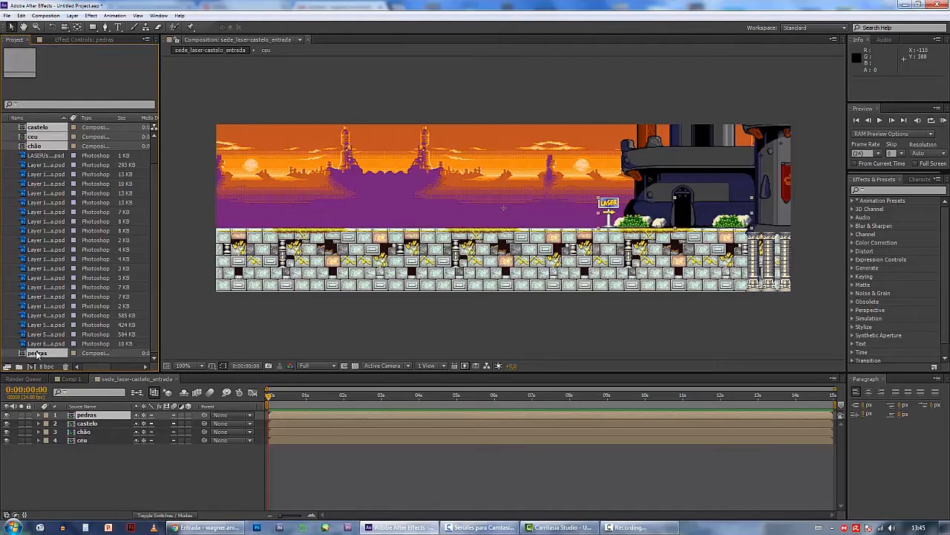
pyautogui.scroll(1, 42, 153)
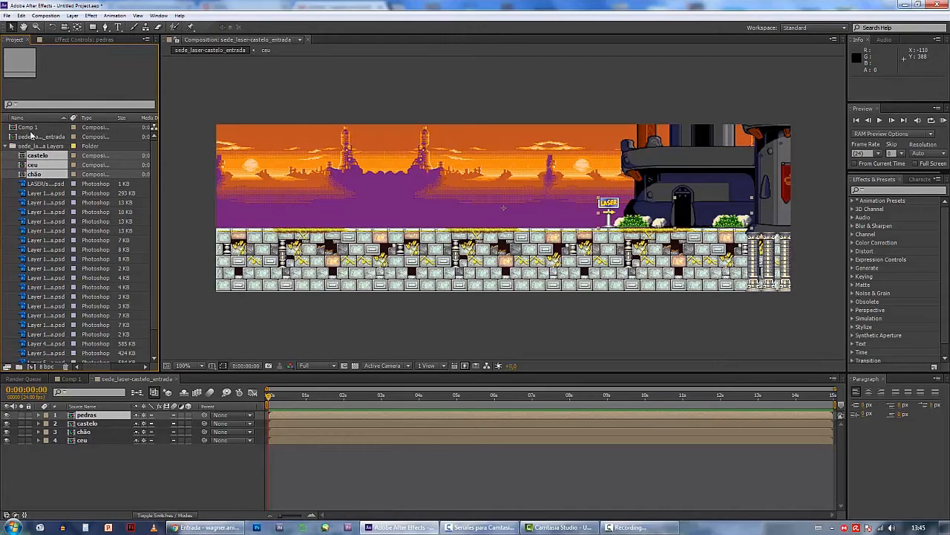
pyautogui.click(70, 380)
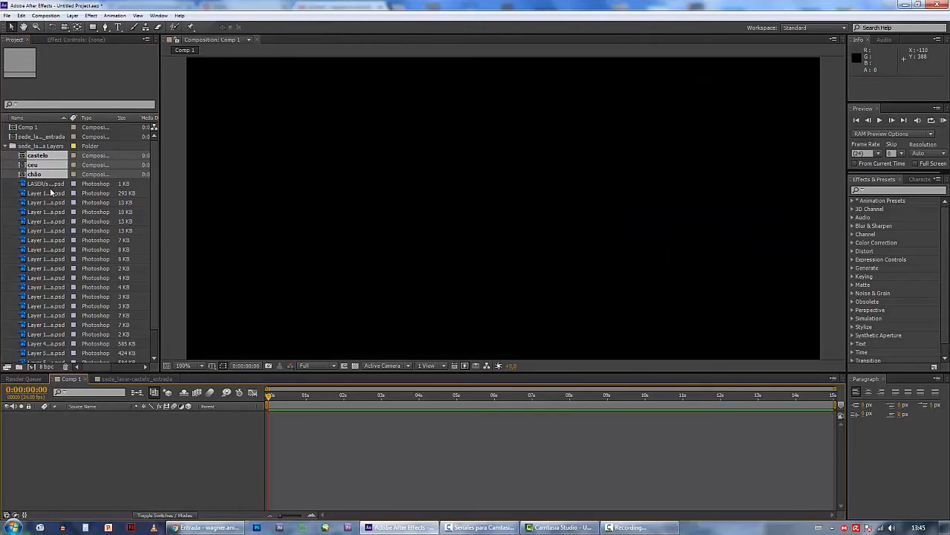
pyautogui.moveTo(31, 158); pyautogui.dragTo(66, 433)
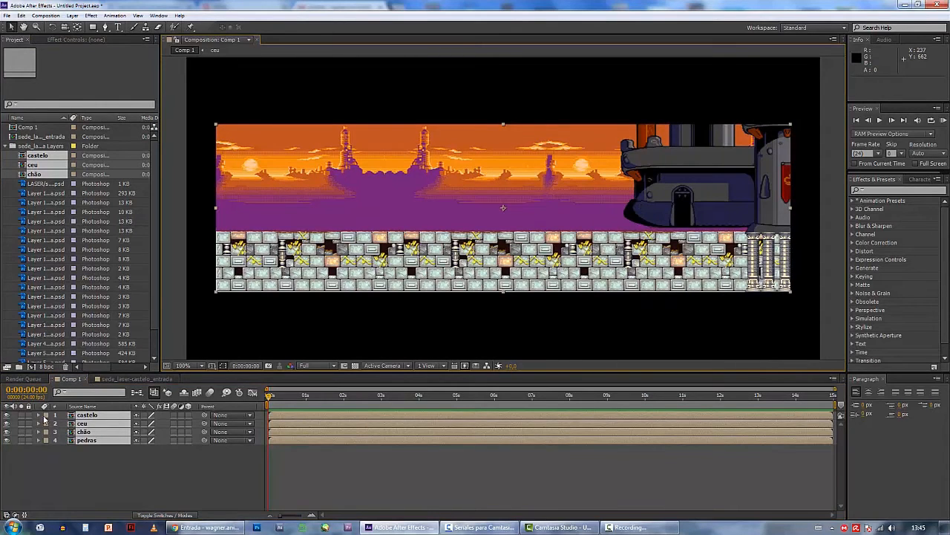
# Animate castelo's position from a keyframe at 0 seconds to about 377, 364 at 0:00:02:00, sliding the castle left
pyautogui.click(40, 422)
pyautogui.click(39, 415)
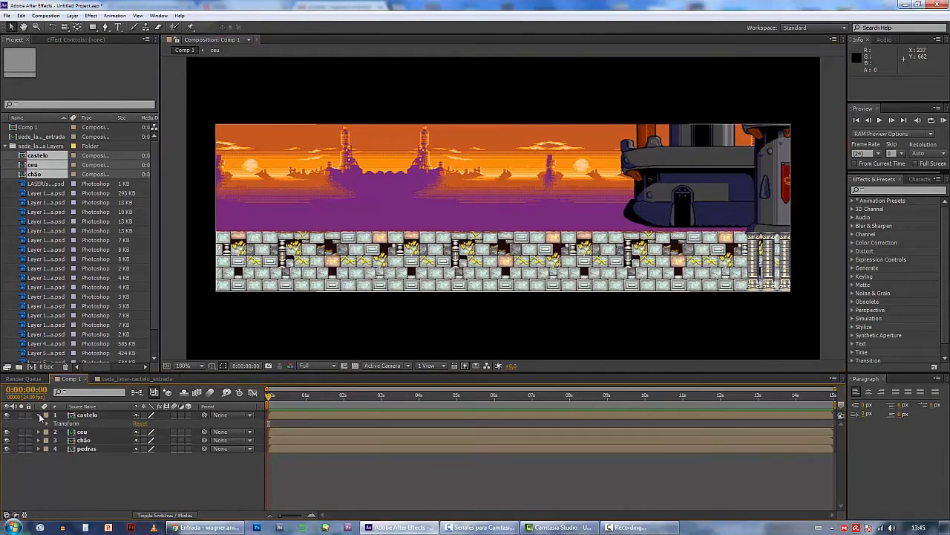
pyautogui.click(47, 423)
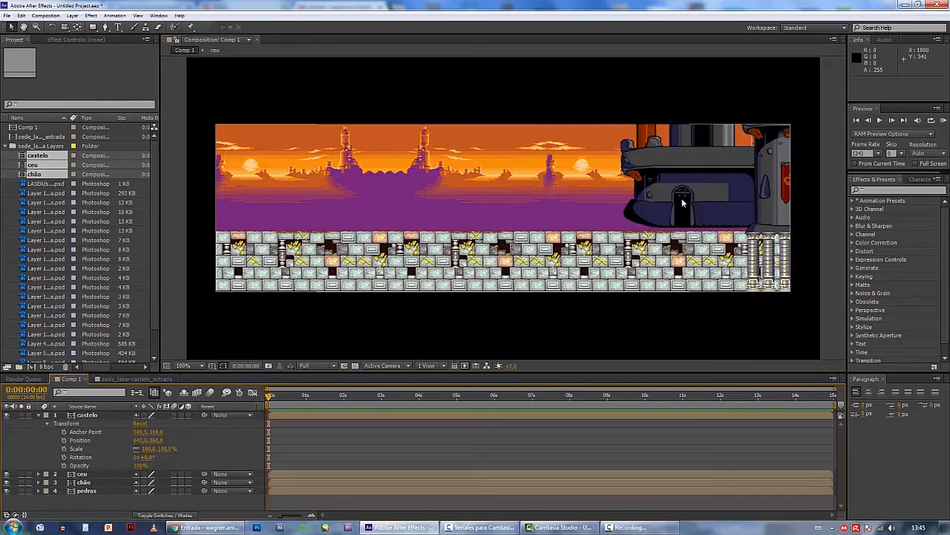
pyautogui.click(65, 441)
pyautogui.moveTo(270, 397); pyautogui.dragTo(343, 397)
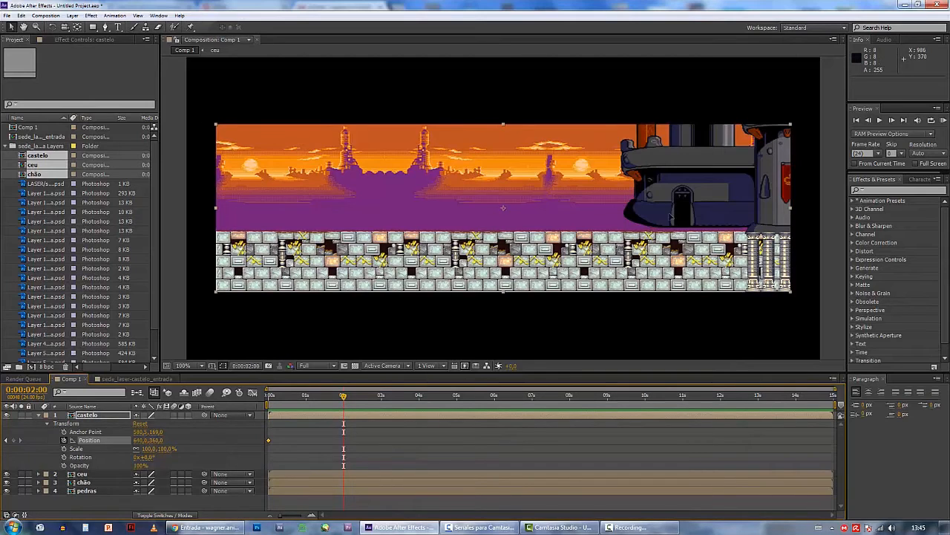
pyautogui.moveTo(670, 227); pyautogui.dragTo(539, 229)
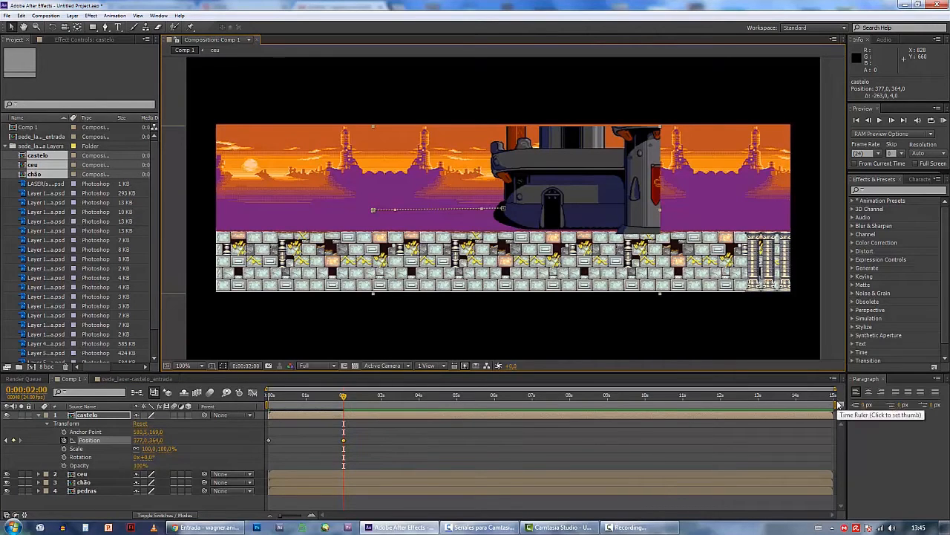
# Shorten the work area to end at 0:00:02:00 and play a RAM preview of the castle's movement
pyautogui.moveTo(835, 407); pyautogui.dragTo(351, 405)
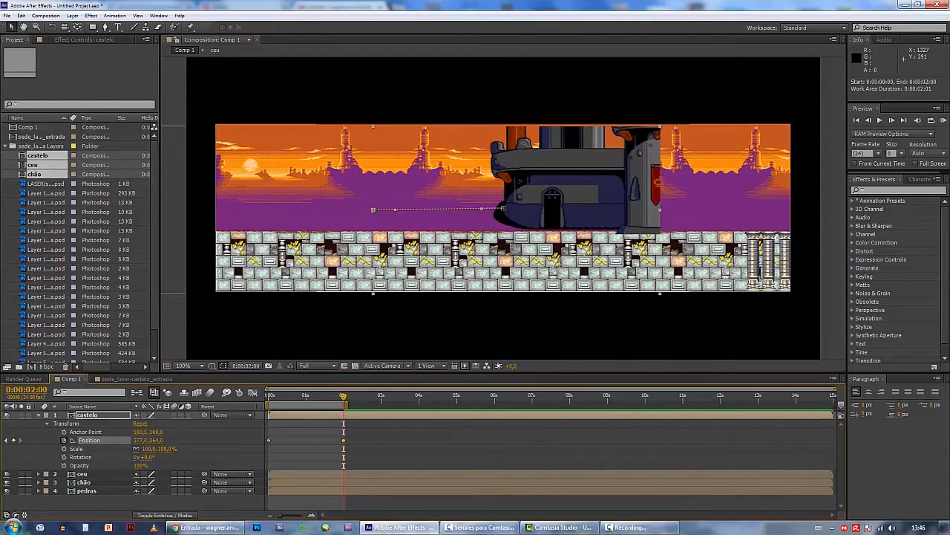
pyautogui.click(944, 120)
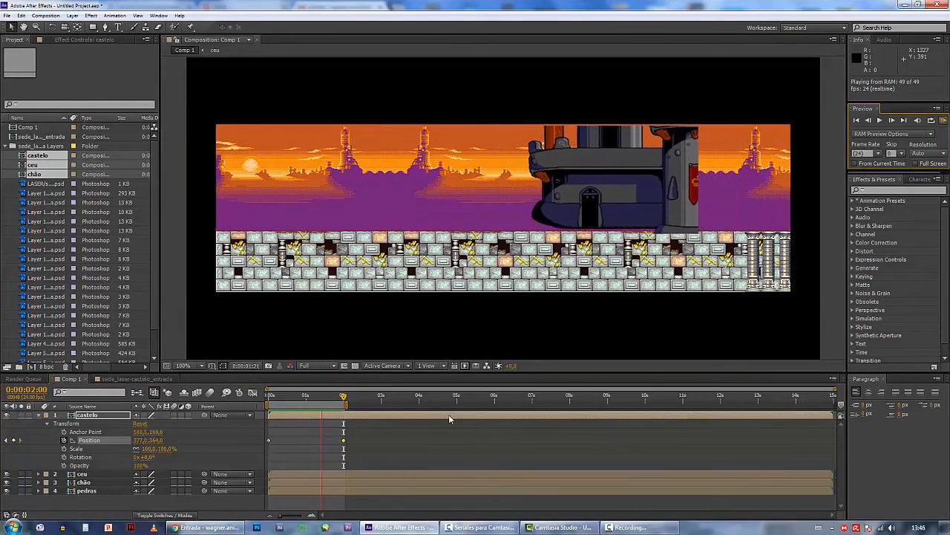
pyautogui.click(308, 406)
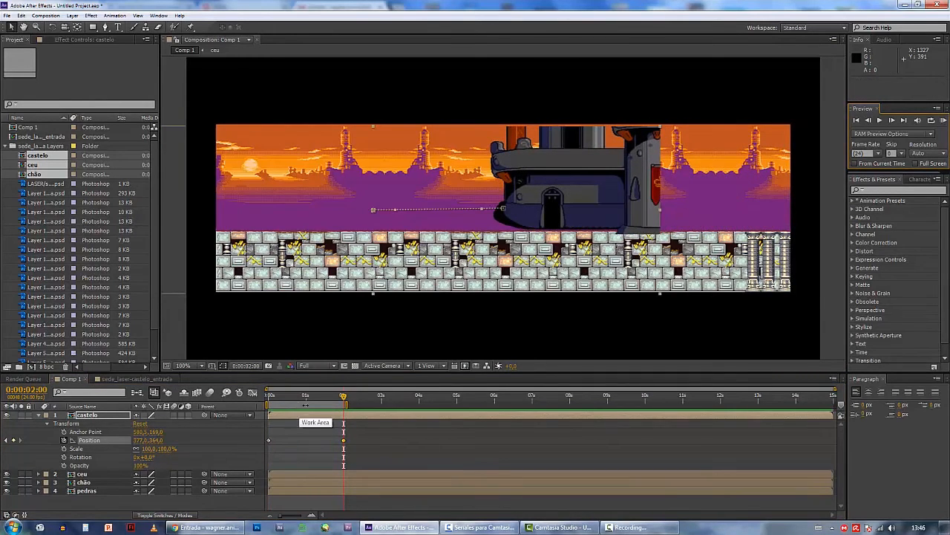
# Shift the work area to 0:00:03:01–0:00:05:01 and move both castelo position keyframes into it, previewing the result
pyautogui.moveTo(297, 407); pyautogui.dragTo(419, 407)
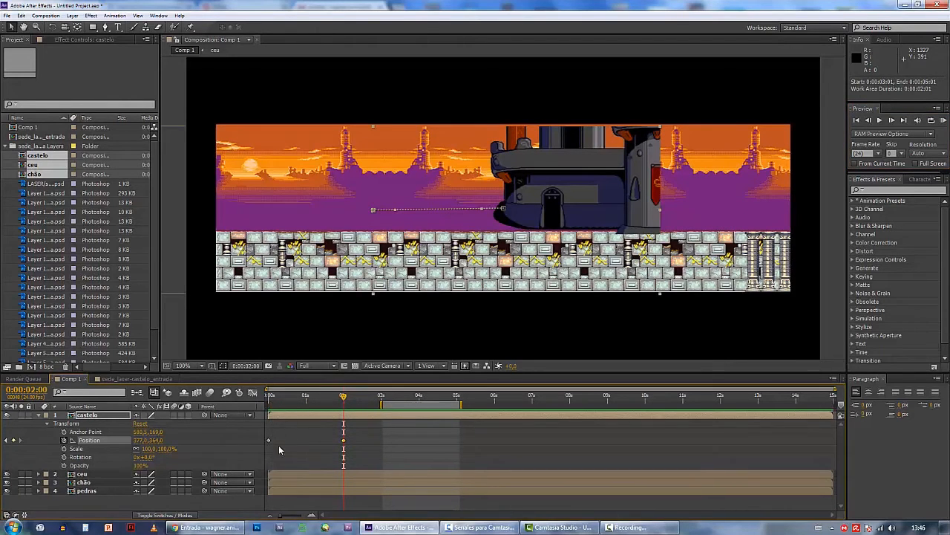
pyautogui.moveTo(264, 427)
pyautogui.mouseDown()
pyautogui.moveTo(335, 454)
pyautogui.moveTo(472, 436)
pyautogui.mouseUp()
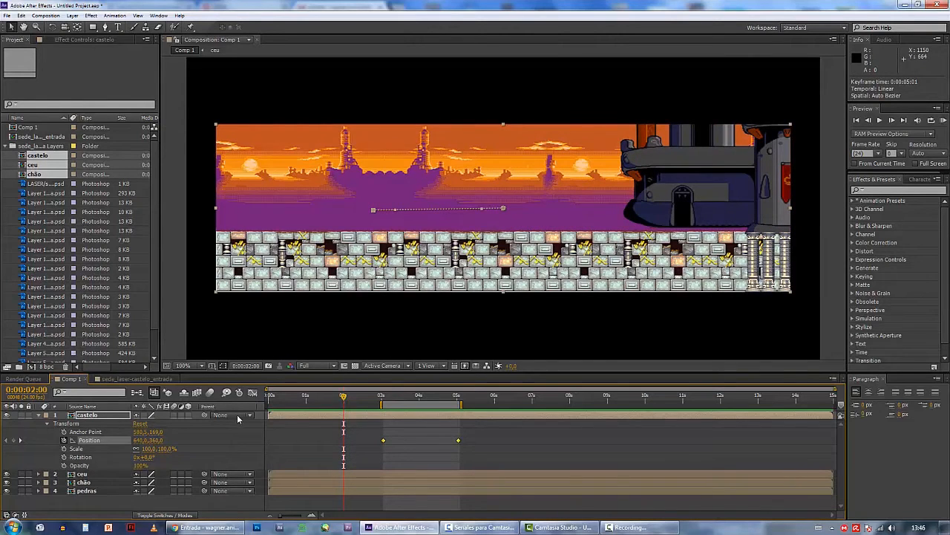
pyautogui.click(943, 121)
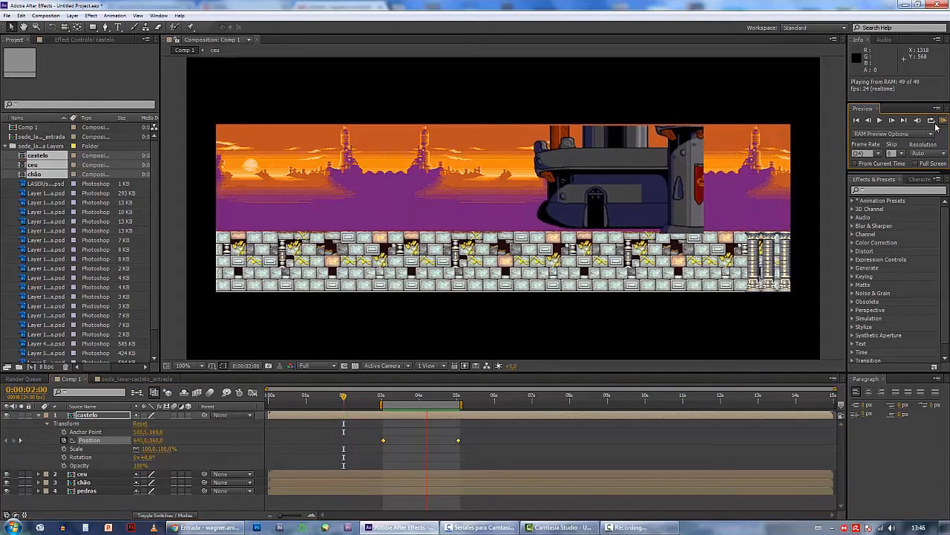
# Keyframe castelo's scale at 100% at 0:00:03:13, 181% at 0:00:04:04 and 91% at 0:00:04:14
pyautogui.click(403, 398)
pyautogui.click(64, 448)
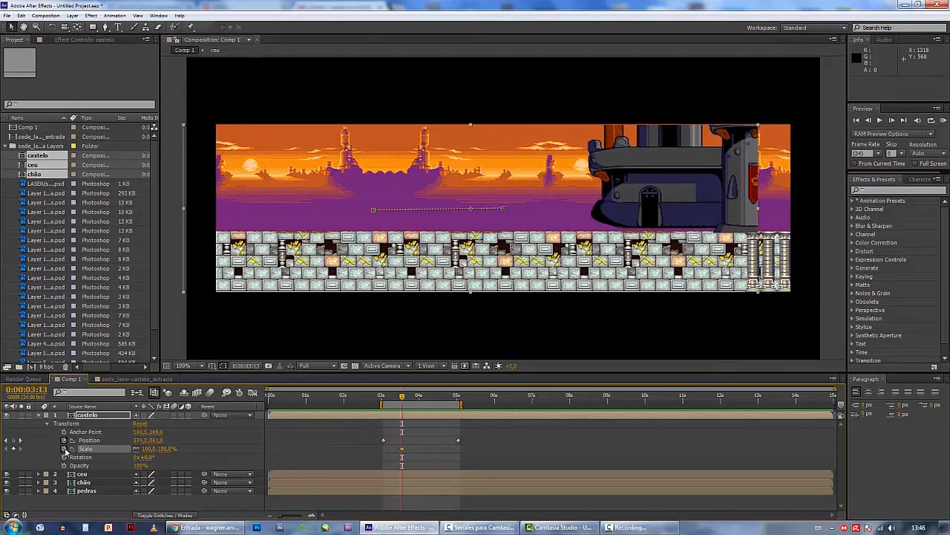
pyautogui.moveTo(402, 401); pyautogui.dragTo(426, 401)
pyautogui.moveTo(172, 450); pyautogui.dragTo(206, 450)
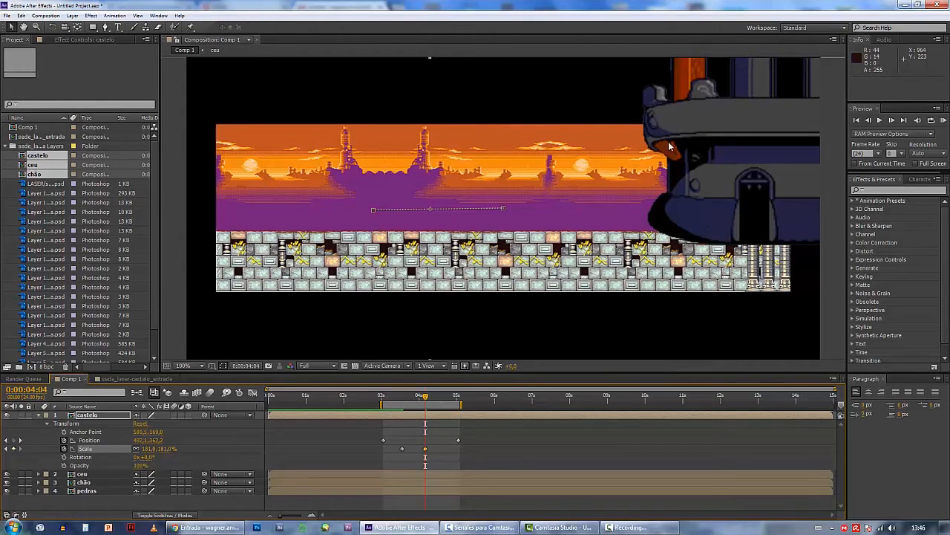
pyautogui.moveTo(426, 399); pyautogui.dragTo(441, 399)
pyautogui.moveTo(161, 455); pyautogui.dragTo(108, 442)
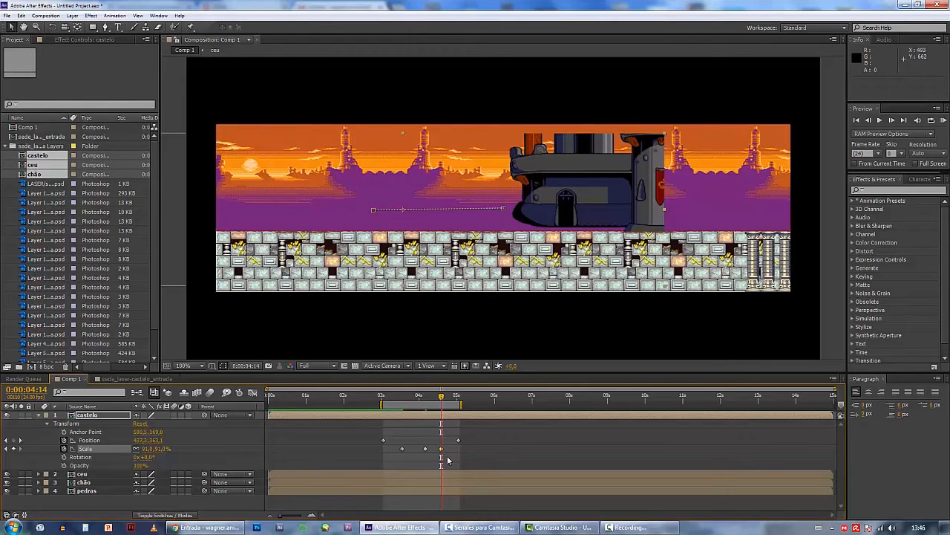
# Delete all three scale keyframes from the castelo layer
pyautogui.moveTo(466, 461); pyautogui.dragTo(358, 449)
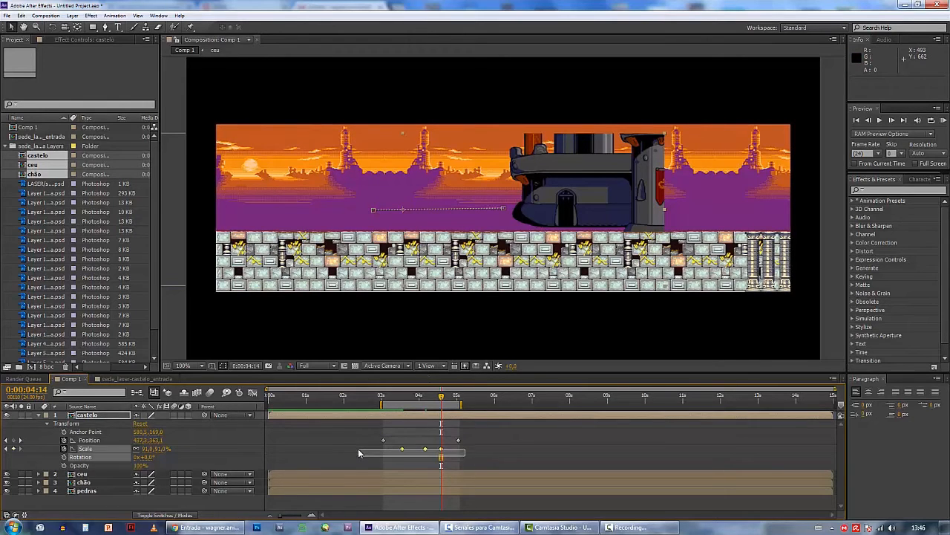
pyautogui.press('Delete')
# Keyframe castelo's opacity at 0% at 0:00:03:02 and 100% at 0:00:03:10
pyautogui.click(385, 399)
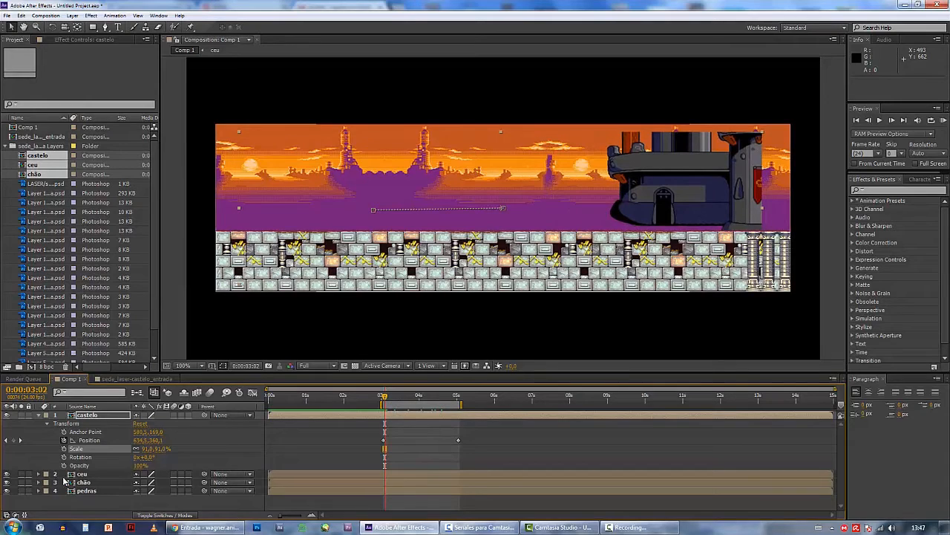
pyautogui.click(64, 465)
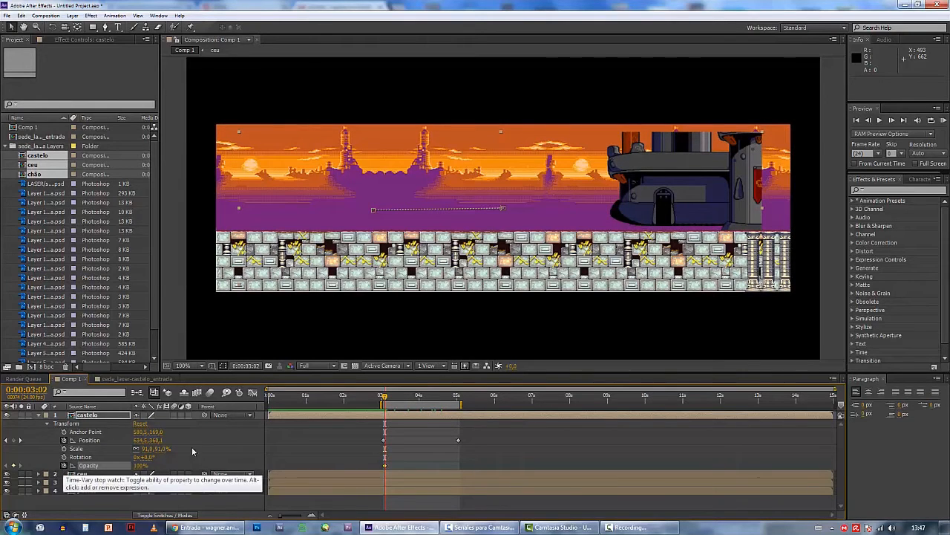
pyautogui.moveTo(385, 401); pyautogui.dragTo(397, 401)
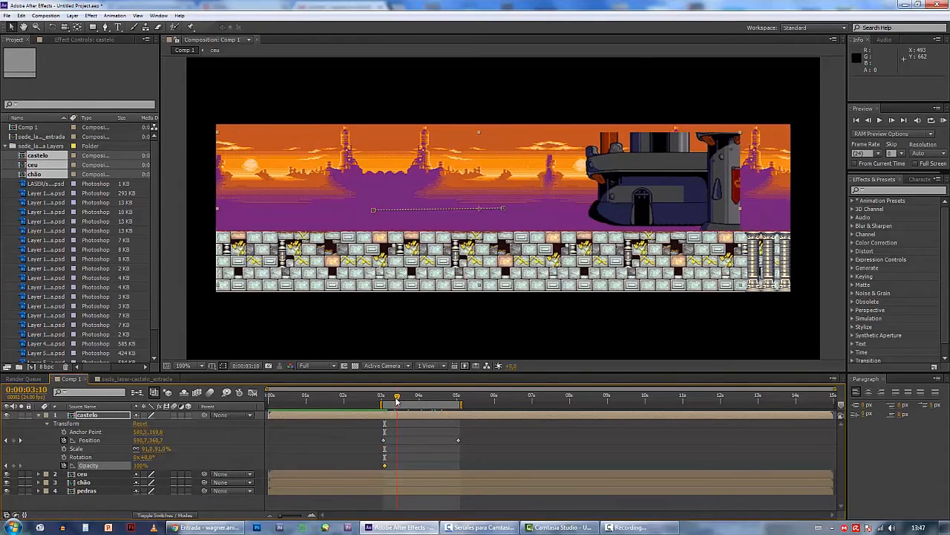
pyautogui.click(14, 465)
pyautogui.click(6, 465)
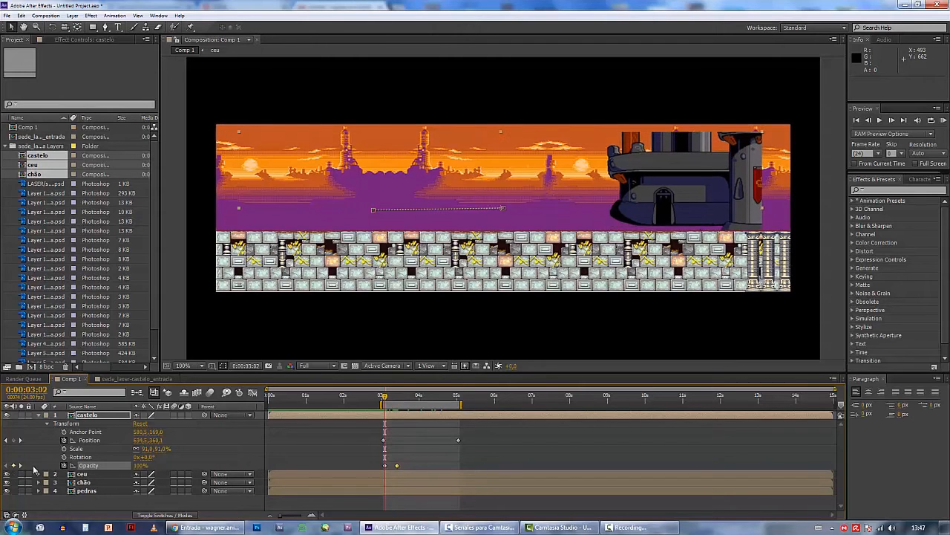
pyautogui.click(140, 466)
pyautogui.write('0')
pyautogui.press('Return')
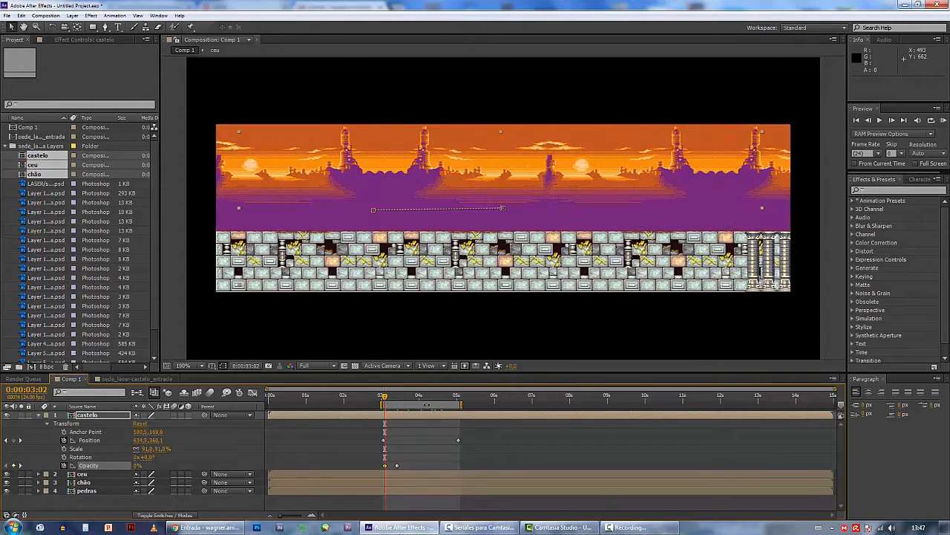
# Keyframe castelo's opacity at 100% at 0:00:04:16 and 0% at 0:00:05:02
pyautogui.moveTo(384, 396); pyautogui.dragTo(444, 399)
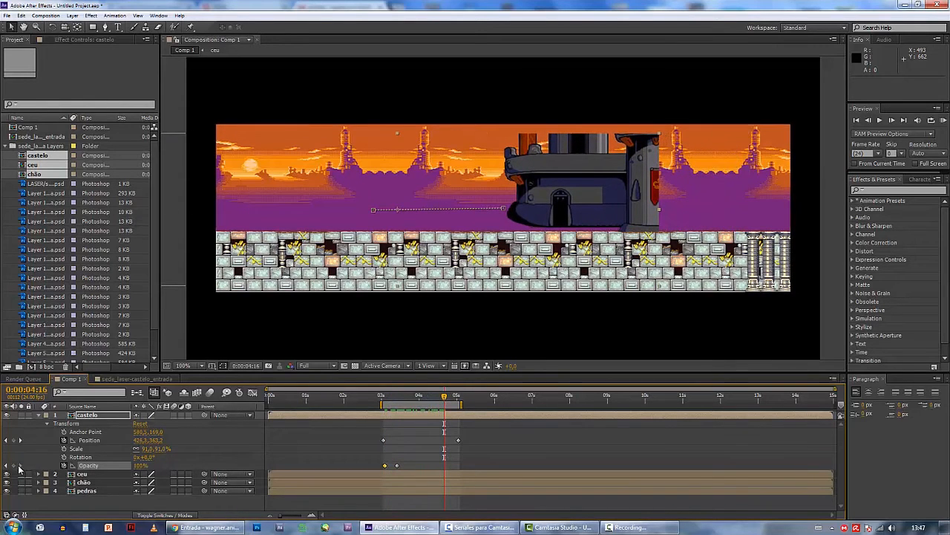
pyautogui.moveTo(446, 398); pyautogui.dragTo(459, 397)
pyautogui.click(142, 465)
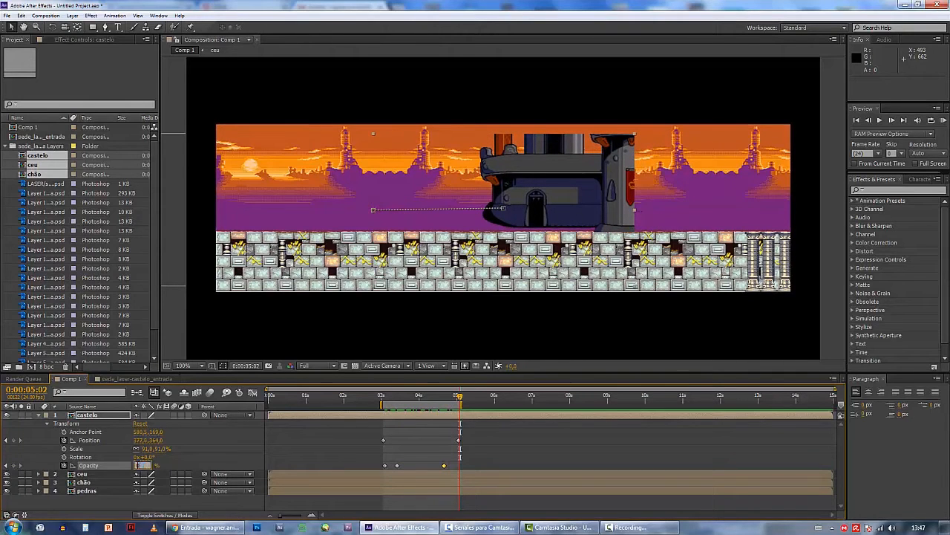
pyautogui.write('0')
pyautogui.press('Return')
# Scrub through castelo's fade and delete all four of its opacity keyframes
pyautogui.moveTo(380, 396); pyautogui.dragTo(444, 397)
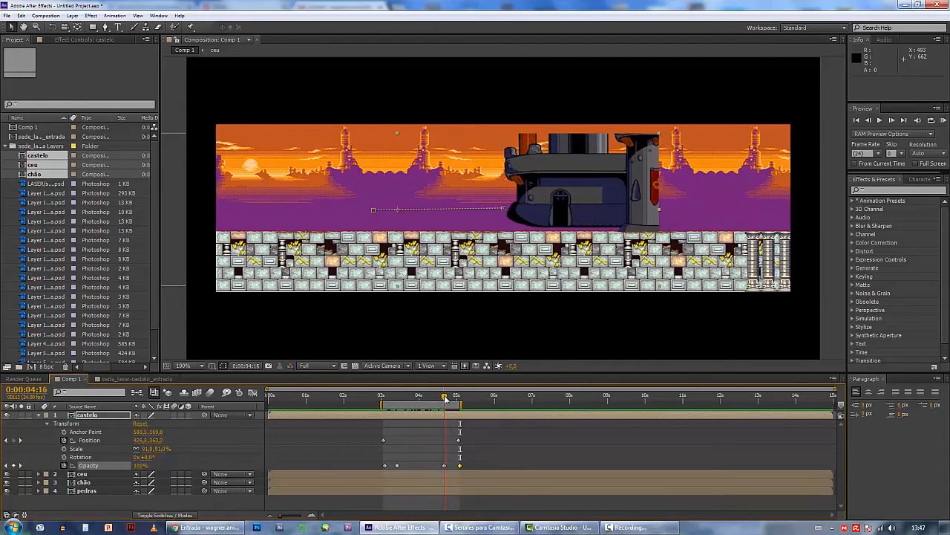
pyautogui.moveTo(377, 458); pyautogui.dragTo(468, 473)
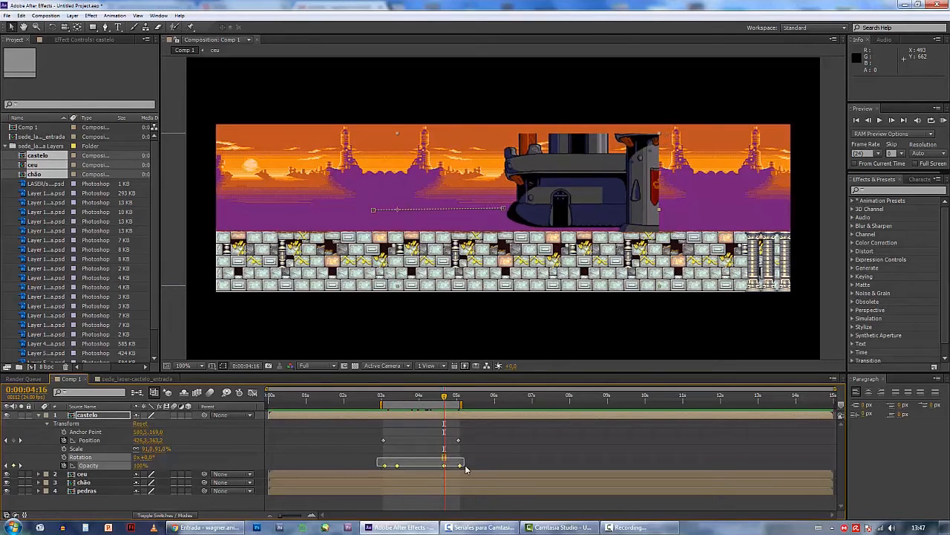
pyautogui.press('Delete')
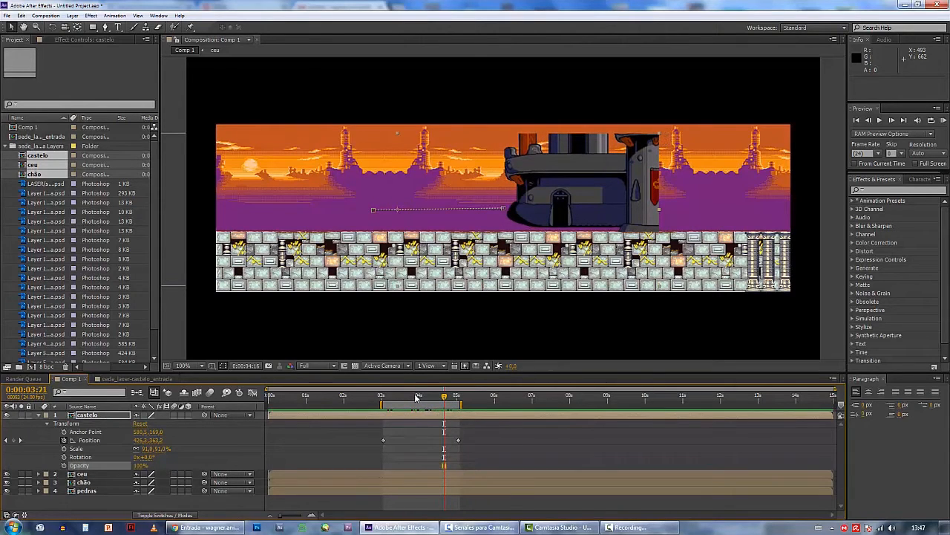
# Find the Distort effect Twirl with the search term "twirl" and apply it to the castelo layer
pyautogui.click(415, 397)
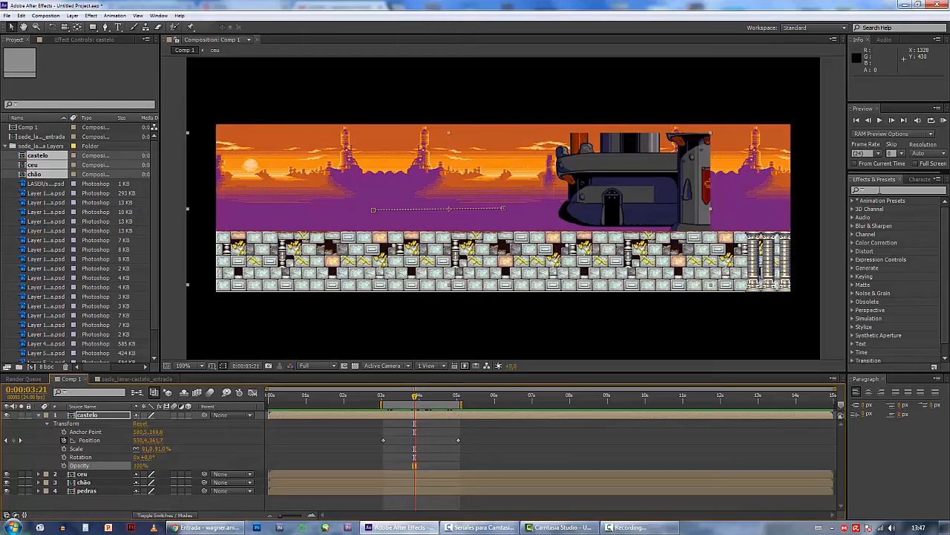
pyautogui.click(879, 190)
pyautogui.write('twirl')
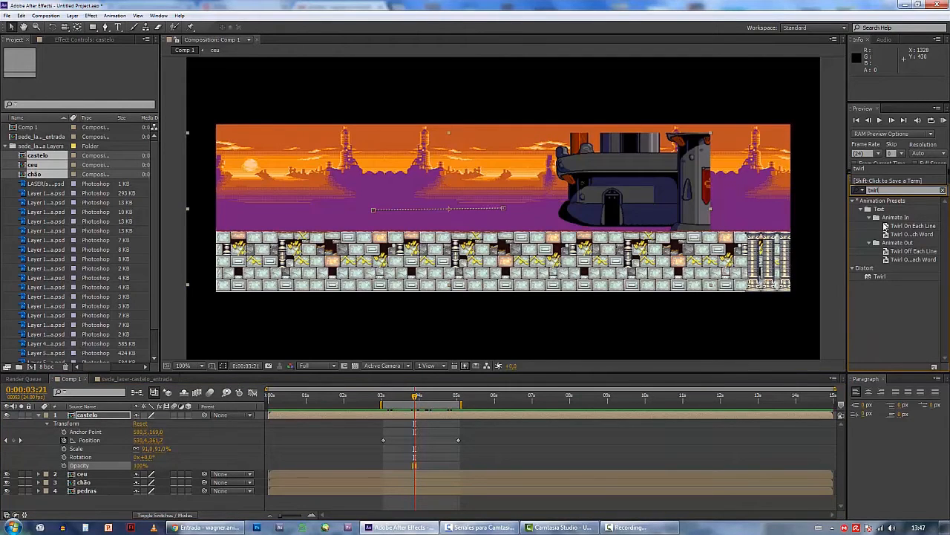
pyautogui.moveTo(879, 281); pyautogui.dragTo(658, 185)
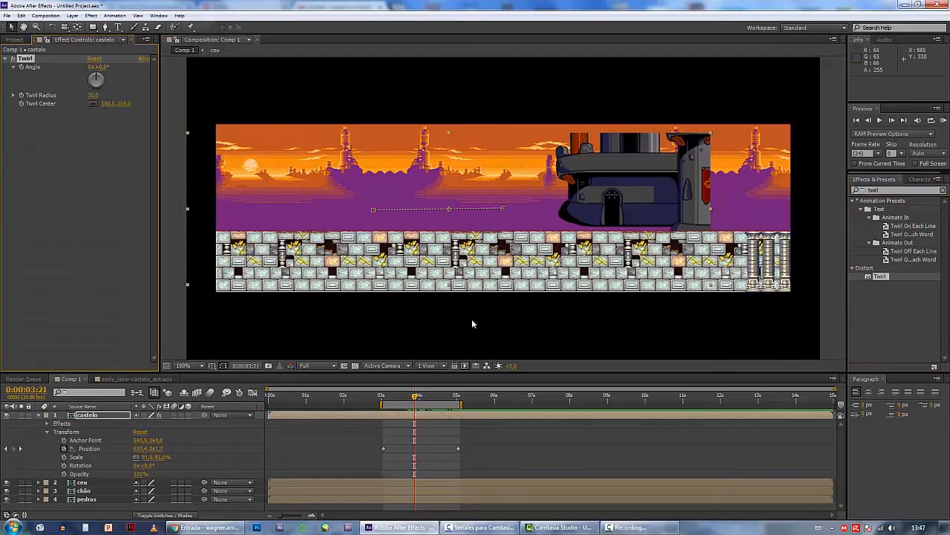
# Expand castelo's Twirl effect and set its Twirl Center to 996.5, 149.0 on the castle
pyautogui.click(47, 424)
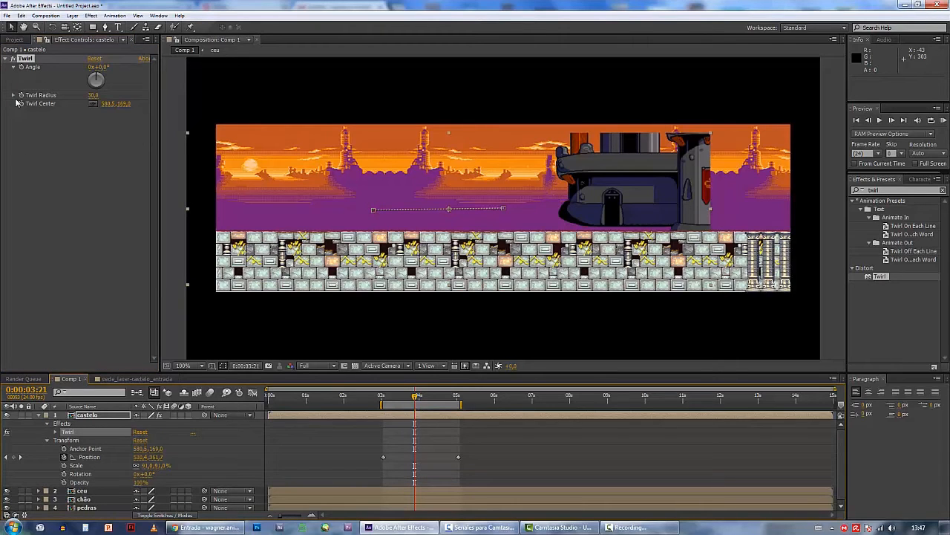
pyautogui.click(57, 433)
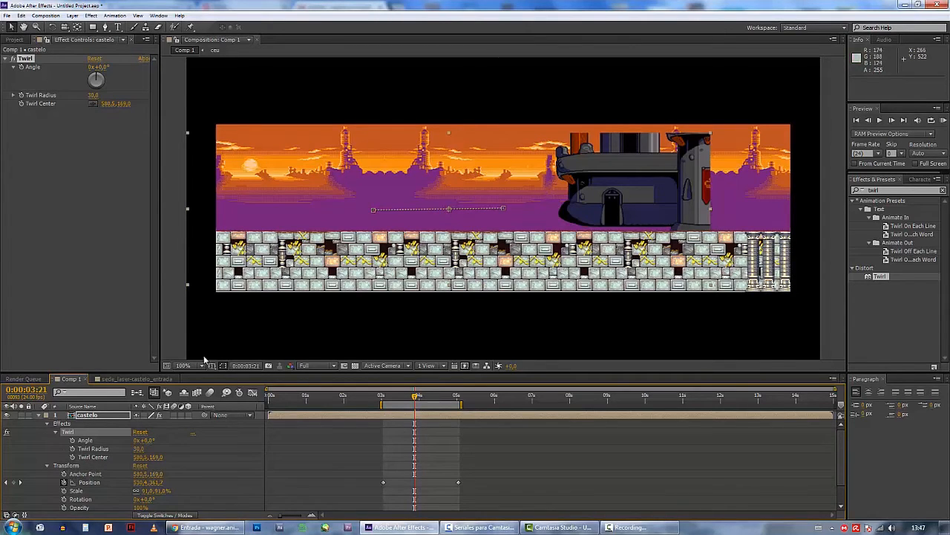
pyautogui.moveTo(137, 456); pyautogui.dragTo(289, 457)
pyautogui.moveTo(337, 457); pyautogui.dragTo(343, 457)
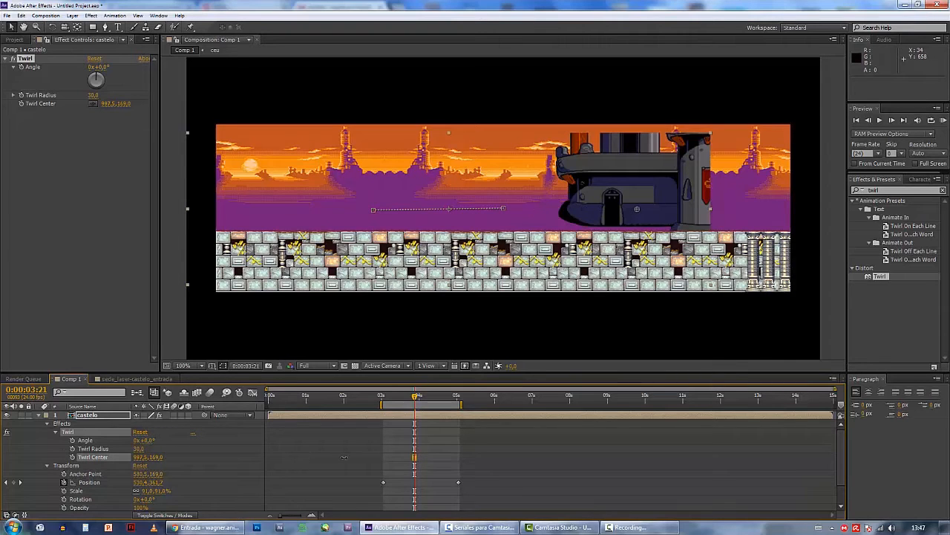
pyautogui.moveTo(157, 457)
pyautogui.mouseDown()
pyautogui.moveTo(168, 457)
pyautogui.moveTo(142, 457)
pyautogui.mouseUp()
# Keyframe the Twirl angle at 0° at 0:00:03:11 and 144° at 0:00:04:11, scrubbing through the distortion
pyautogui.click(392, 401)
pyautogui.moveTo(393, 402); pyautogui.dragTo(414, 402)
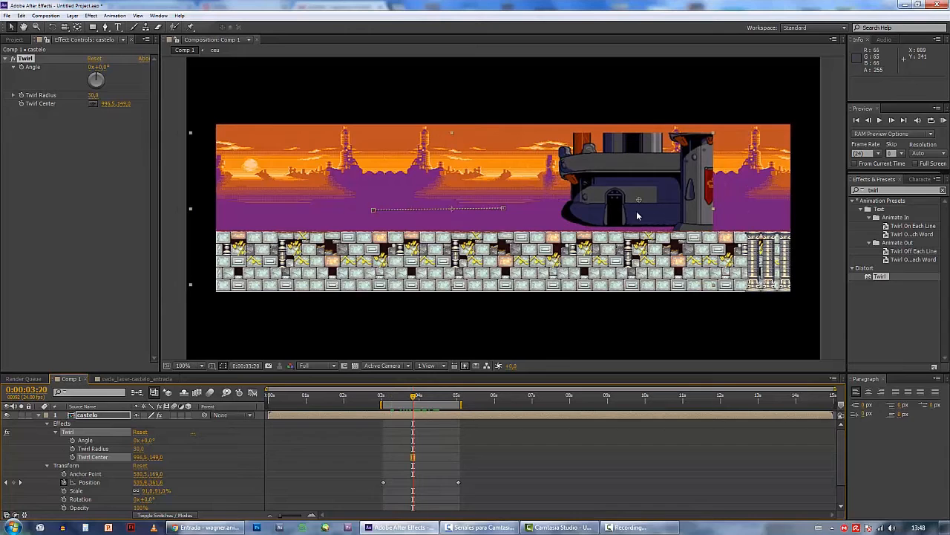
pyautogui.moveTo(413, 399)
pyautogui.mouseDown()
pyautogui.moveTo(385, 401)
pyautogui.moveTo(430, 401)
pyautogui.moveTo(400, 401)
pyautogui.mouseUp()
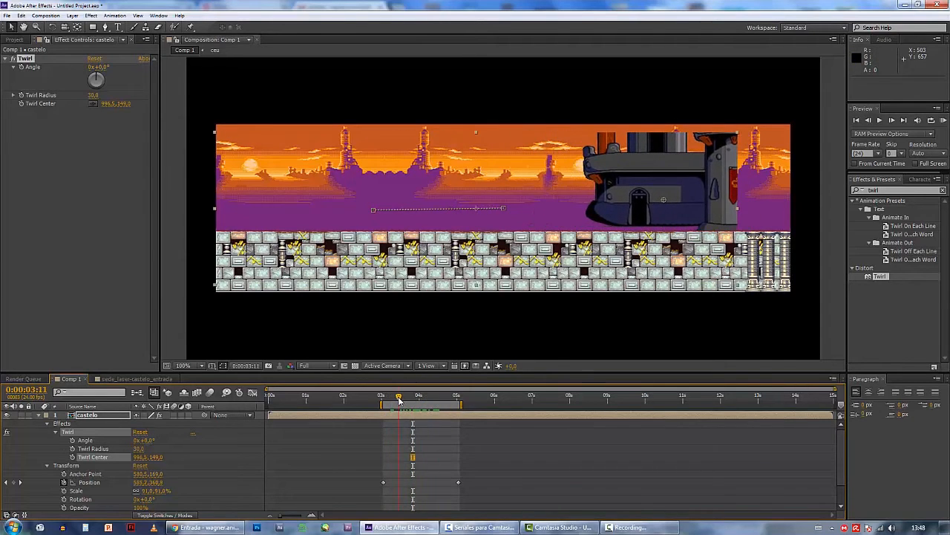
pyautogui.click(72, 441)
pyautogui.moveTo(405, 398); pyautogui.dragTo(436, 398)
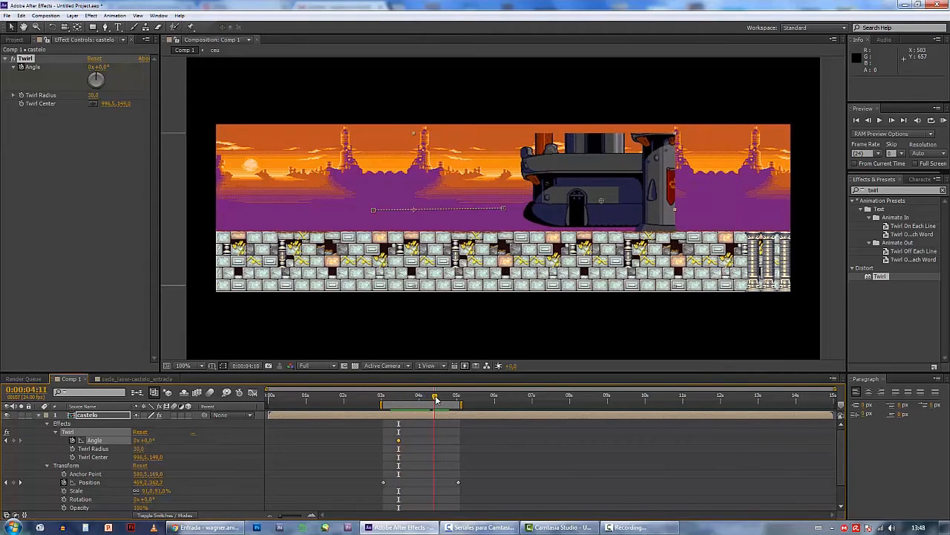
pyautogui.moveTo(146, 443); pyautogui.dragTo(253, 443)
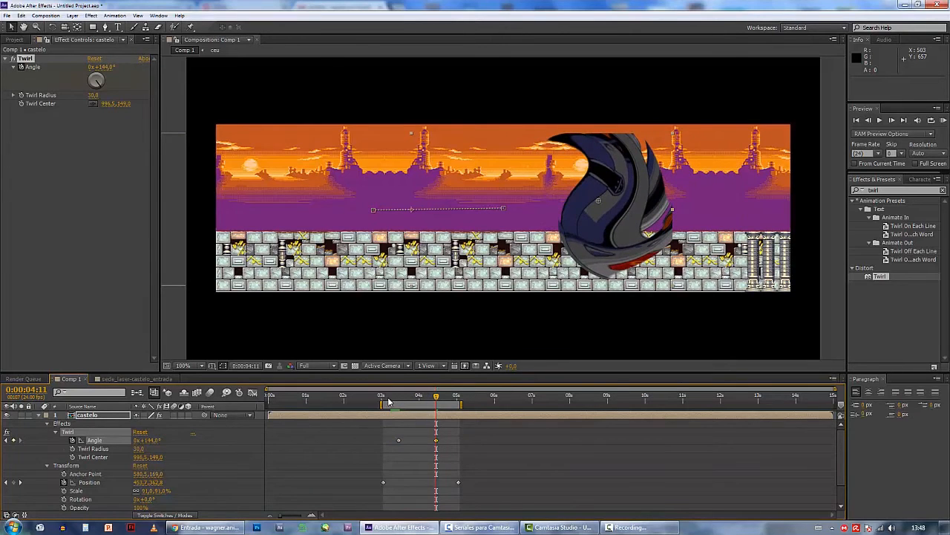
pyautogui.moveTo(387, 401)
pyautogui.mouseDown()
pyautogui.moveTo(445, 401)
pyautogui.moveTo(372, 401)
pyautogui.moveTo(437, 400)
pyautogui.moveTo(393, 397)
pyautogui.mouseUp()
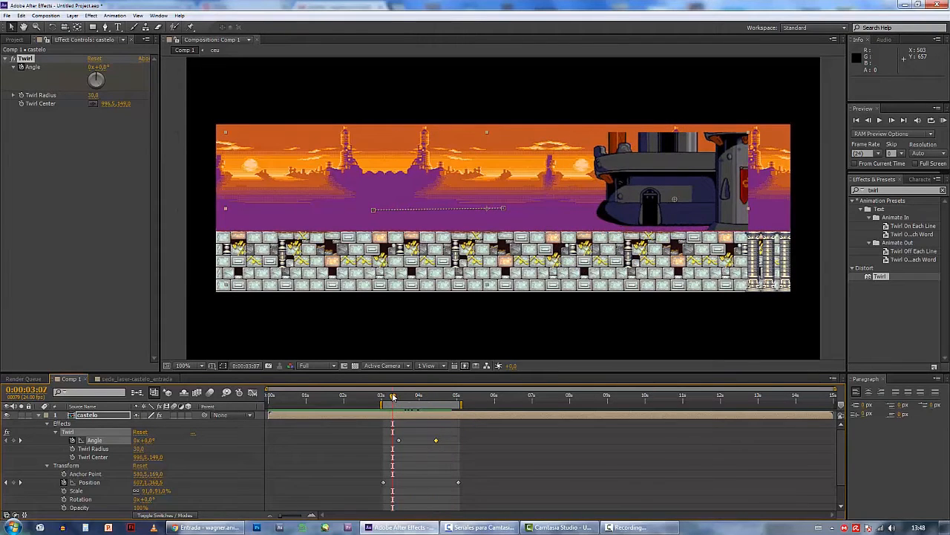
# Delete all of castelo's Twirl angle and position keyframes
pyautogui.moveTo(373, 433); pyautogui.dragTo(498, 509)
pyautogui.press('Delete')
pyautogui.click(40, 417)
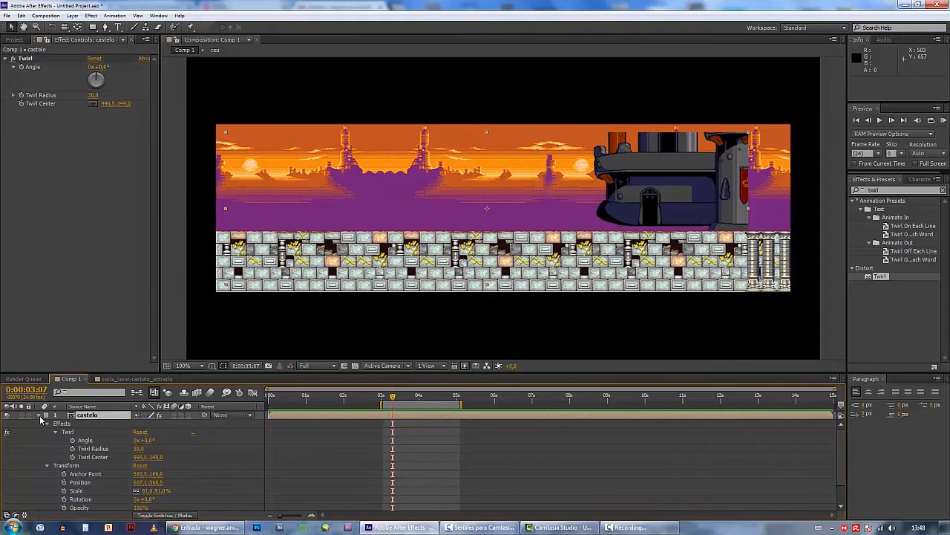
# Move the pedras layer to the top of the layer stack and set its position to 640, 368
pyautogui.click(40, 420)
pyautogui.moveTo(83, 440); pyautogui.dragTo(86, 414)
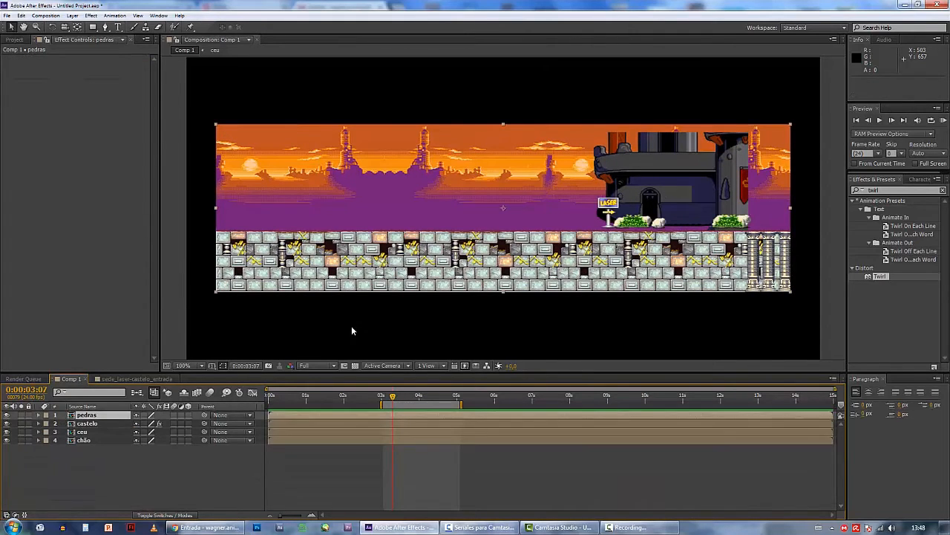
pyautogui.click(37, 415)
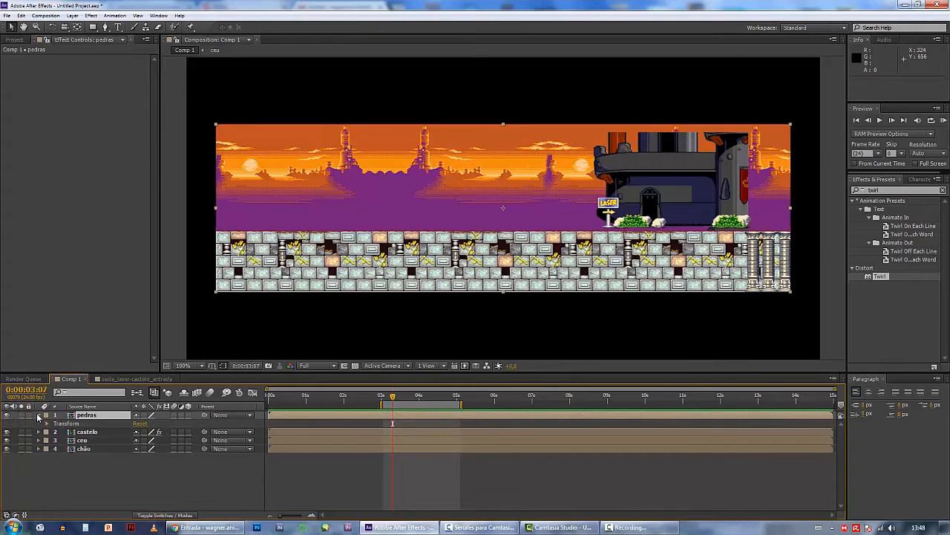
pyautogui.click(46, 423)
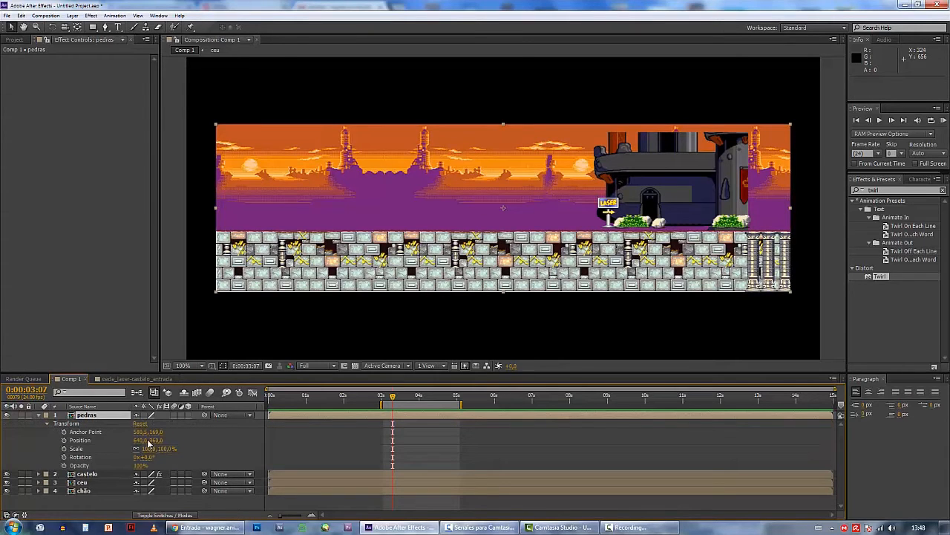
pyautogui.moveTo(156, 441); pyautogui.dragTo(160, 442)
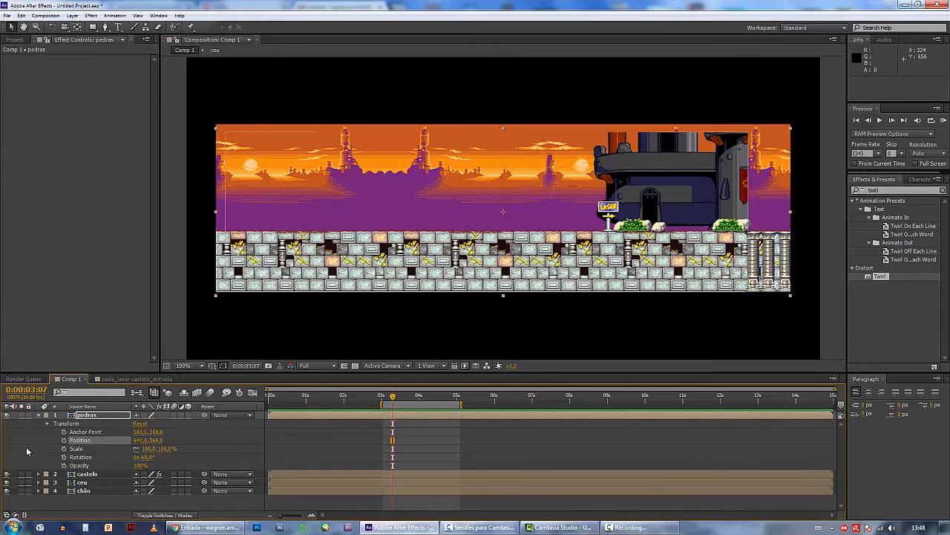
pyautogui.click(39, 415)
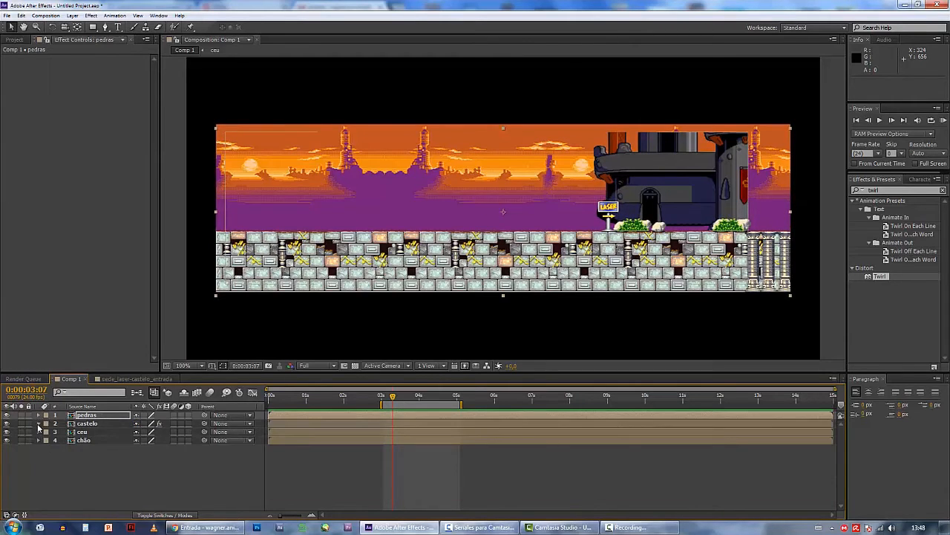
# Set castelo's position to 607.1, 369.5 and collapse its Twirl settings and layer properties
pyautogui.click(39, 424)
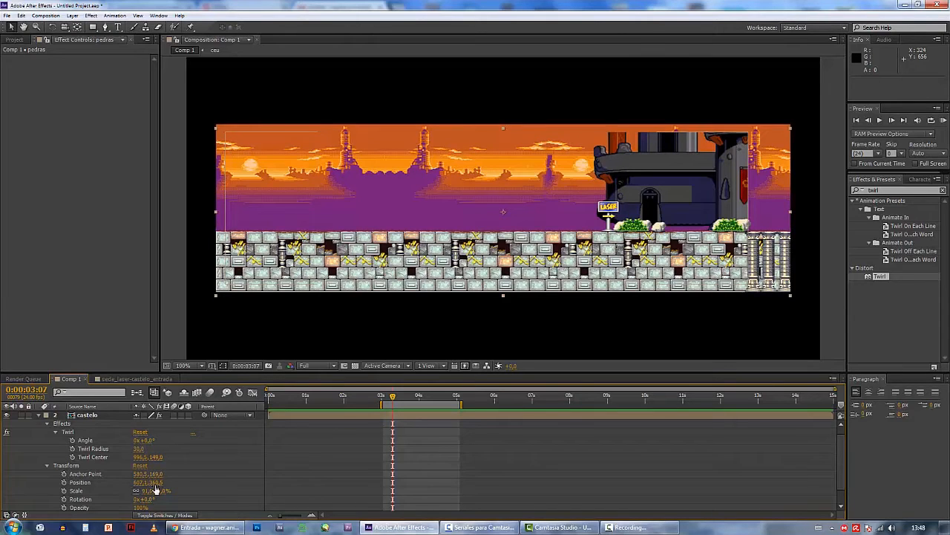
pyautogui.moveTo(154, 482); pyautogui.dragTo(161, 481)
pyautogui.click(124, 415)
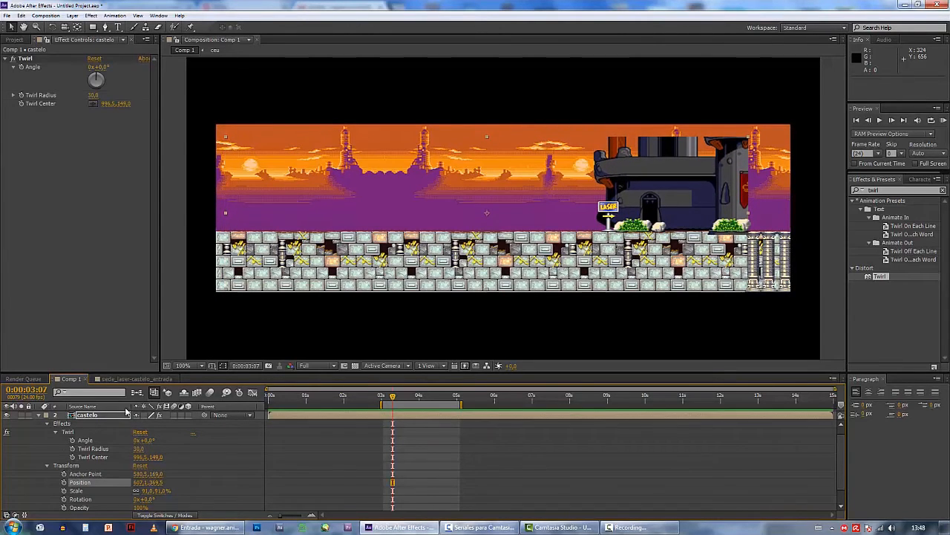
pyautogui.click(6, 59)
pyautogui.click(39, 416)
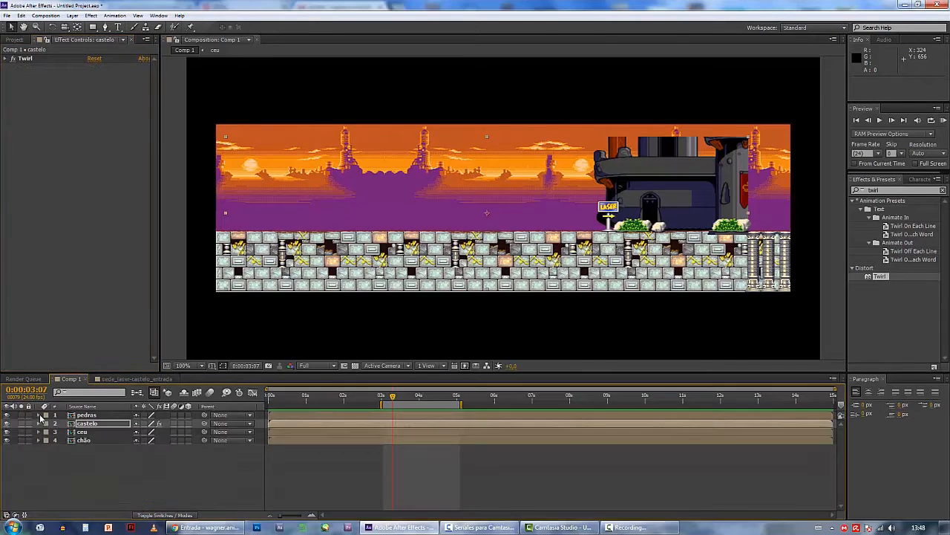
# Hide all four layers of Comp 1 and collapse the imported Photoshop layers folder in the project
pyautogui.moveTo(6, 414); pyautogui.dragTo(8, 442)
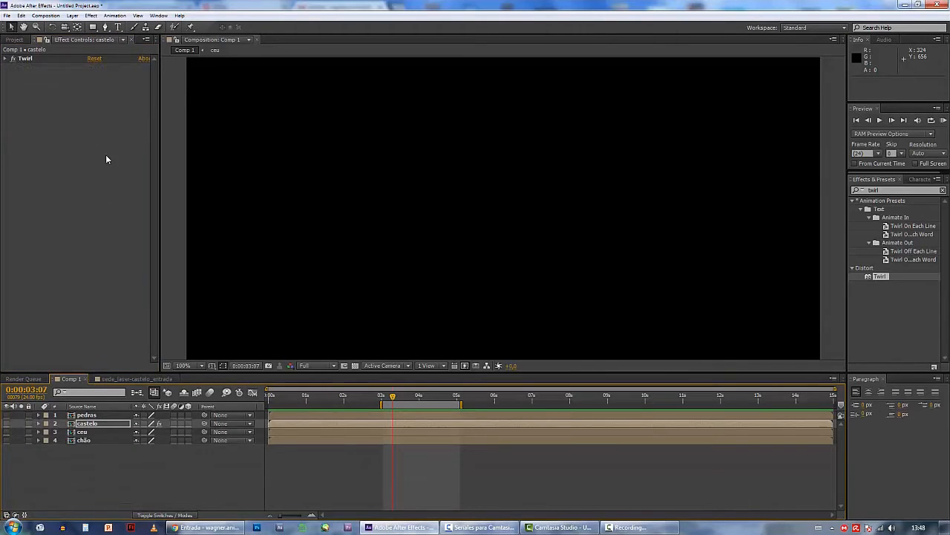
pyautogui.click(70, 65)
pyautogui.click(12, 40)
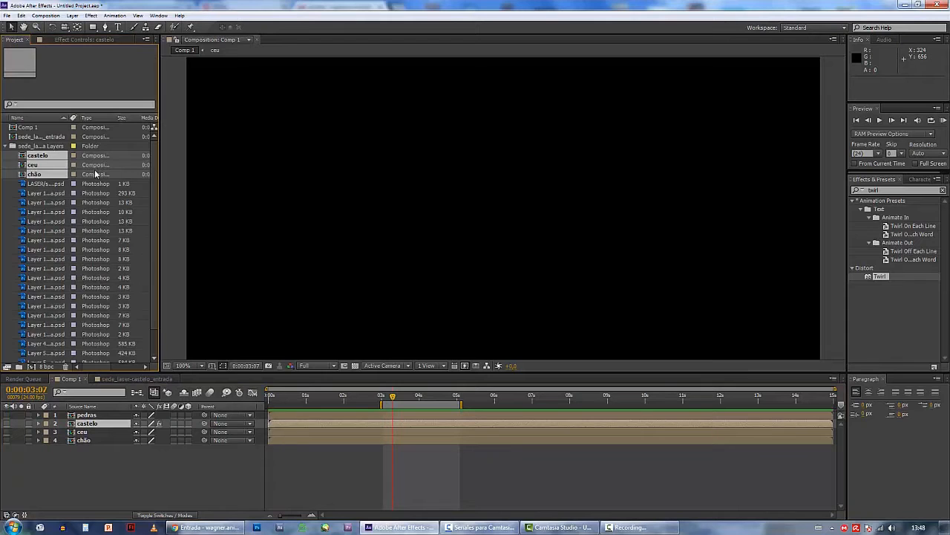
pyautogui.click(8, 146)
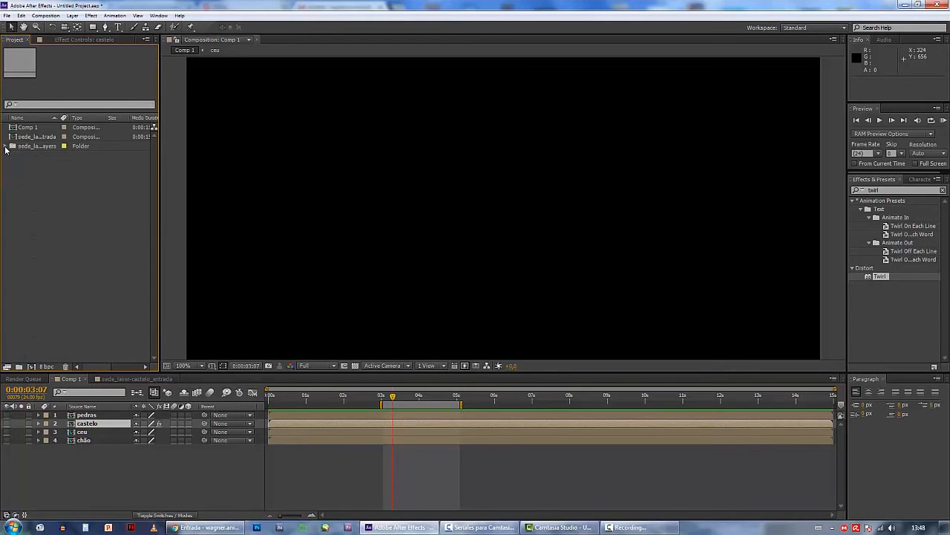
# Import bean-walk-d-01.png from the aula_05 folder as footage with PNG Sequence enabled
pyautogui.doubleClick(81, 180)
pyautogui.click(383, 134)
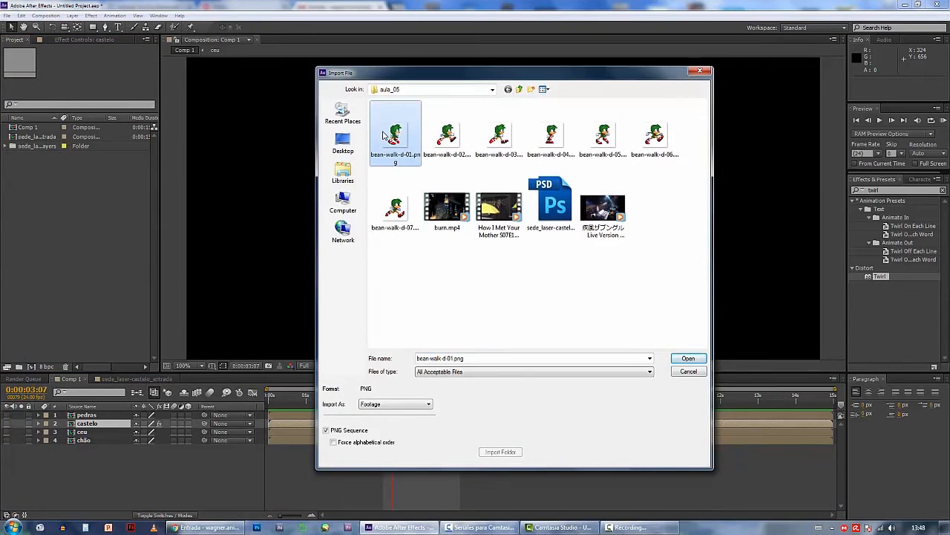
pyautogui.click(428, 150)
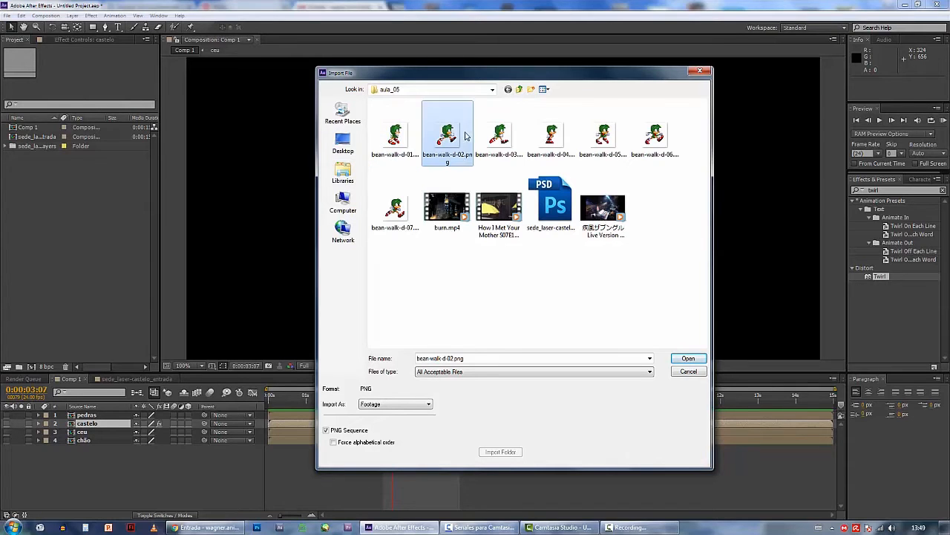
pyautogui.click(498, 141)
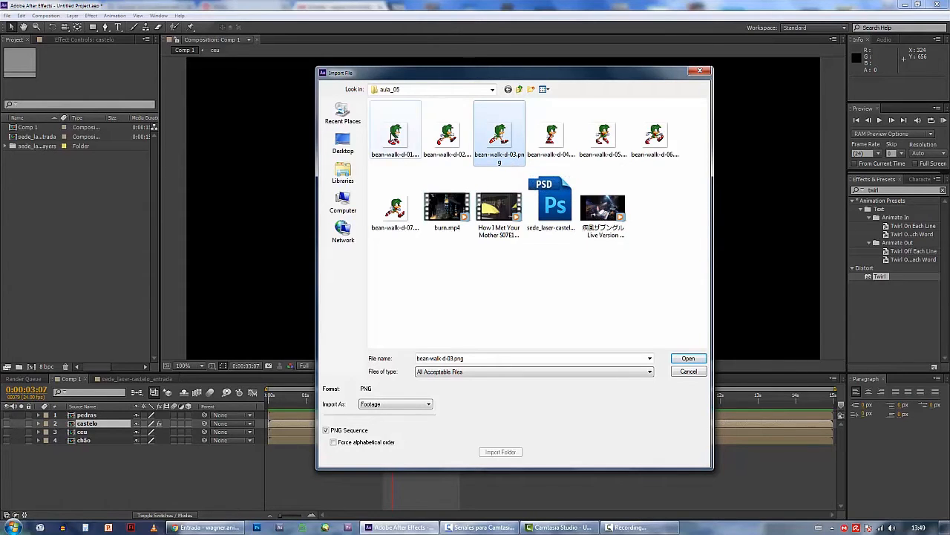
pyautogui.click(394, 138)
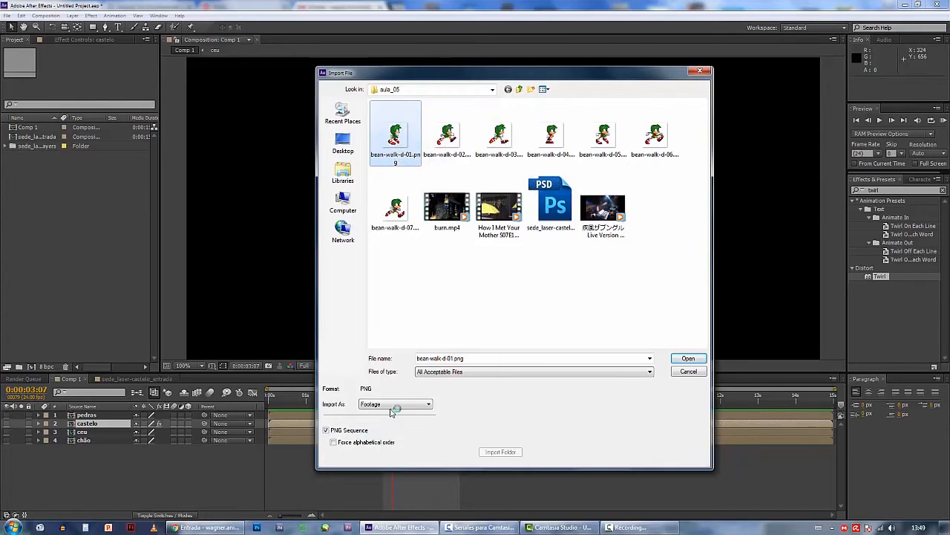
pyautogui.click(687, 359)
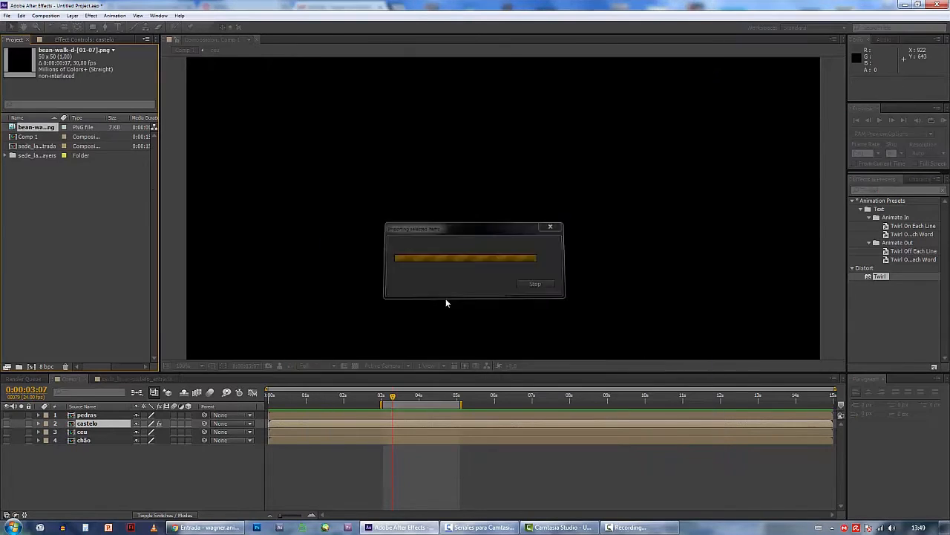
# Import bean-walk-d-01.png again as a single still image, with PNG Sequence disabled
pyautogui.doubleClick(65, 225)
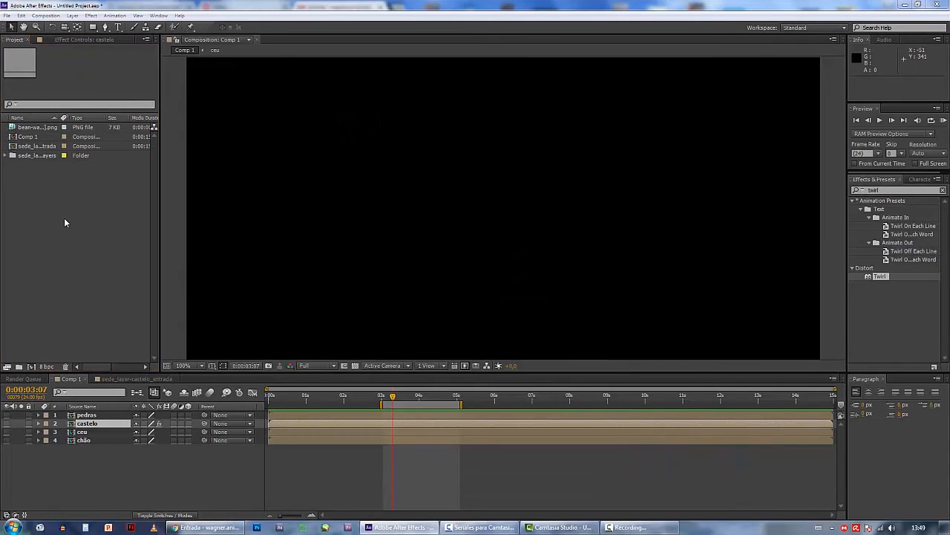
pyautogui.click(387, 161)
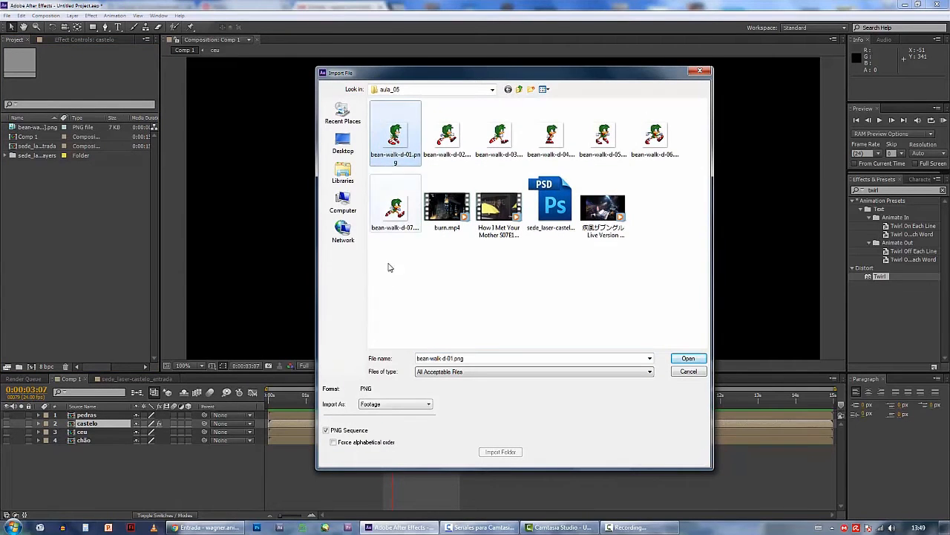
pyautogui.click(361, 433)
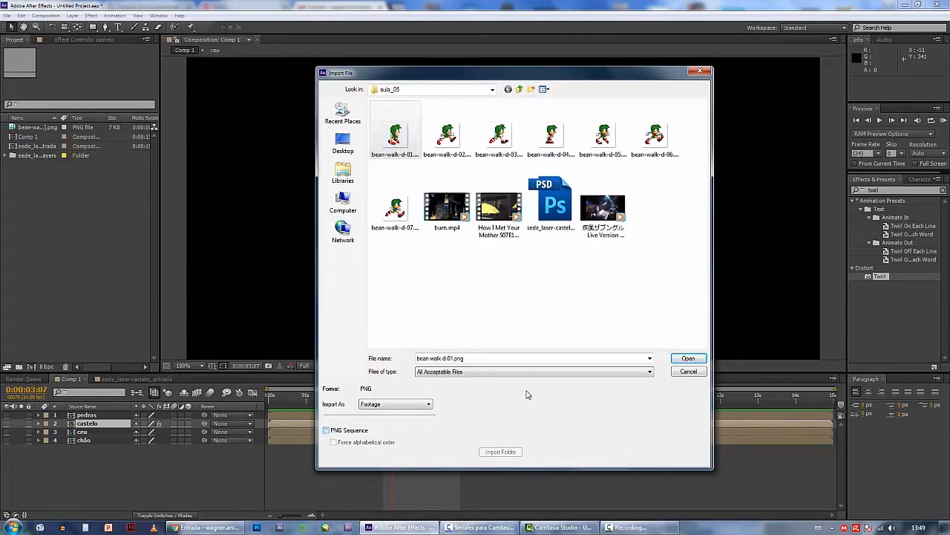
pyautogui.click(688, 359)
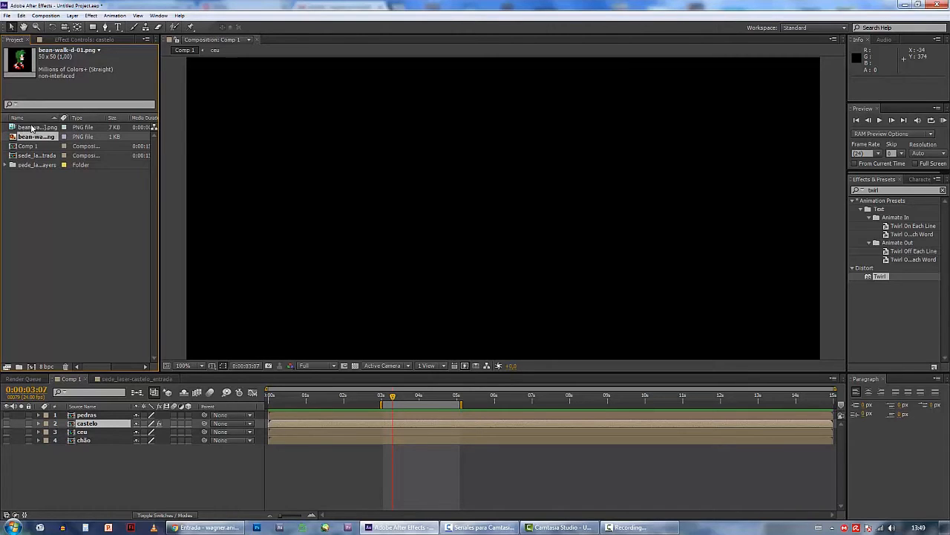
# Place the bean-walk-d-[01-07].png sequence at the top of Comp 1 and shift the work area to run from 0:00:00:00 to 0:00:02:00
pyautogui.moveTo(32, 128); pyautogui.dragTo(78, 415)
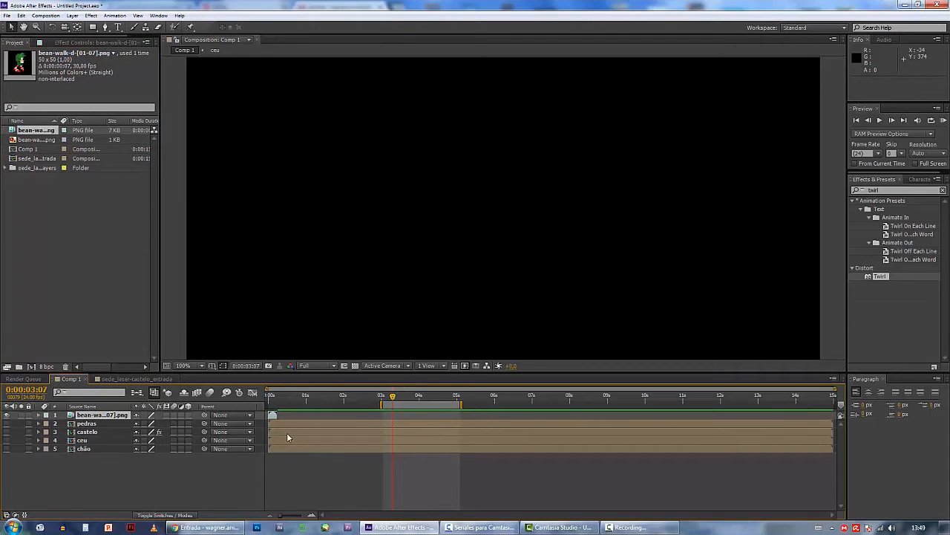
pyautogui.moveTo(443, 408); pyautogui.dragTo(277, 398)
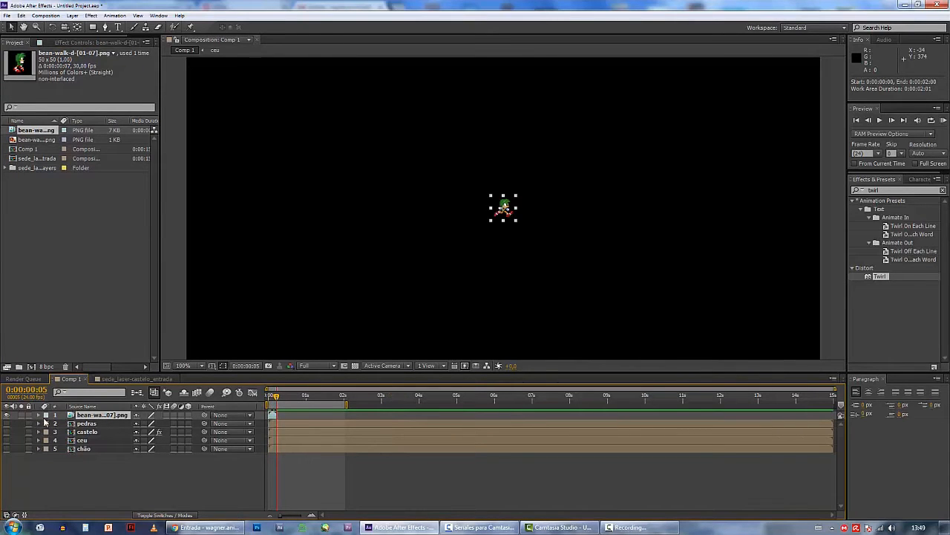
pyautogui.click(39, 415)
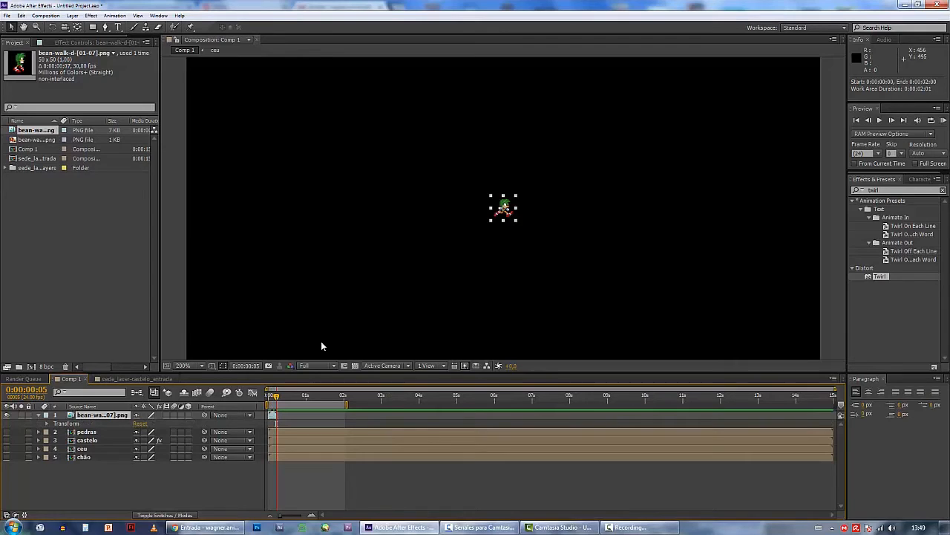
pyautogui.press('.')
pyautogui.press('.')
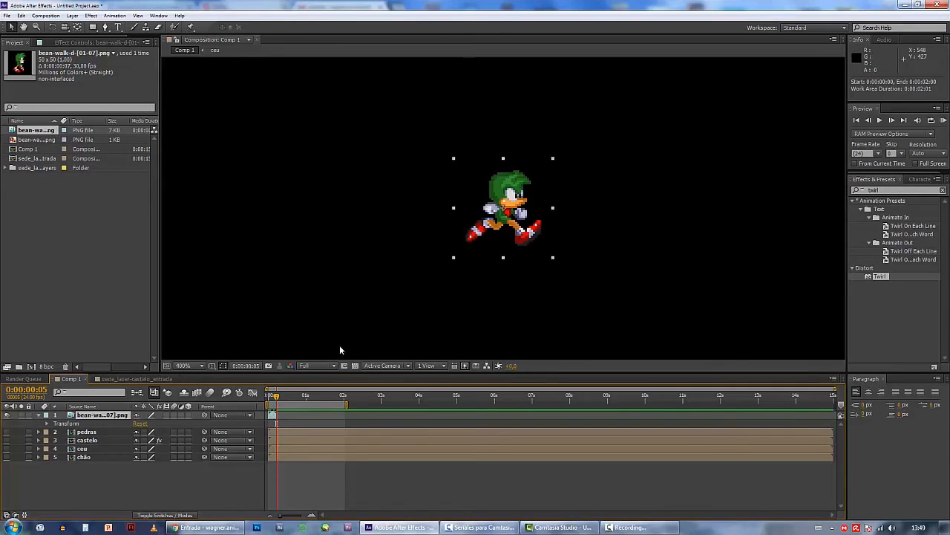
# Return to frame 0, shorten the work area to end at 0:00:00:05, and RAM-preview the walking character
pyautogui.moveTo(273, 399); pyautogui.dragTo(271, 400)
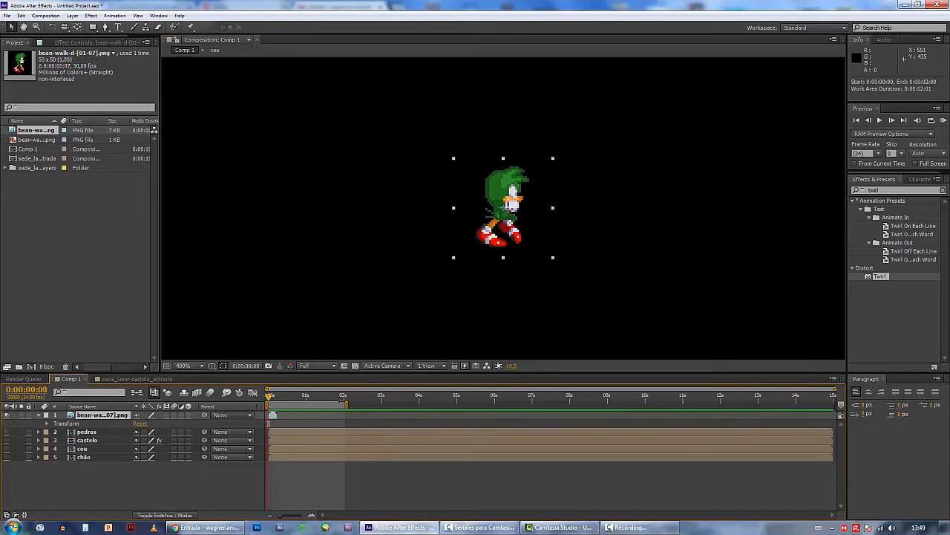
pyautogui.press('=')
pyautogui.press('=')
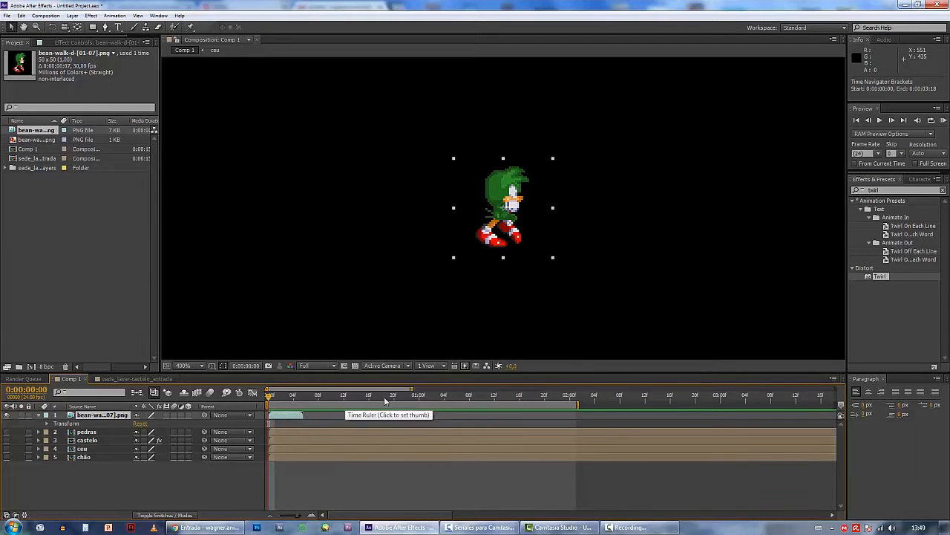
pyautogui.press('-')
pyautogui.press('-')
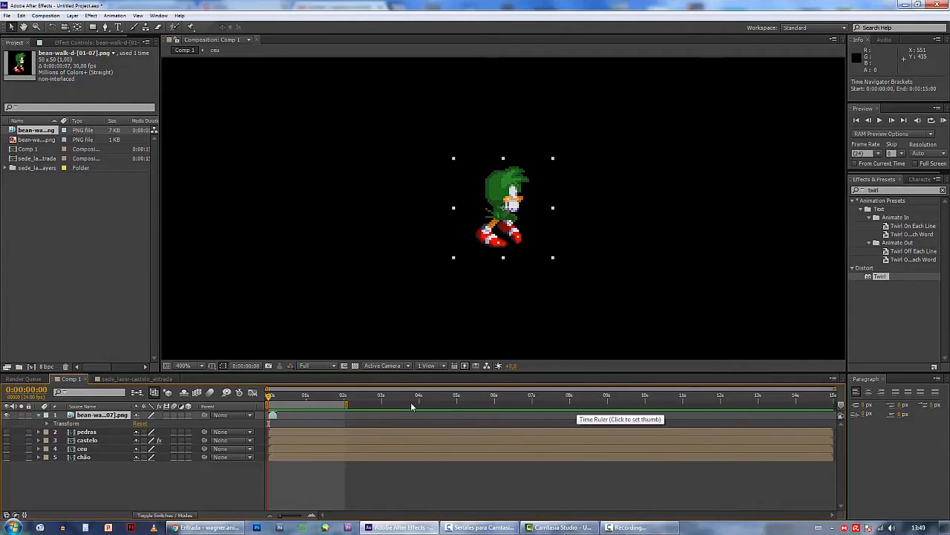
pyautogui.click(396, 296)
pyautogui.press(',')
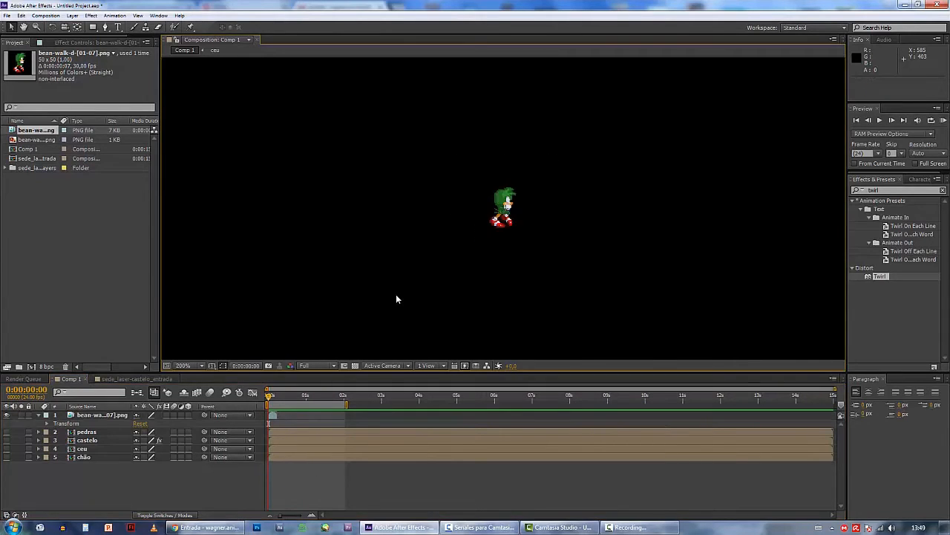
pyautogui.press('.')
pyautogui.press(',')
pyautogui.press('.')
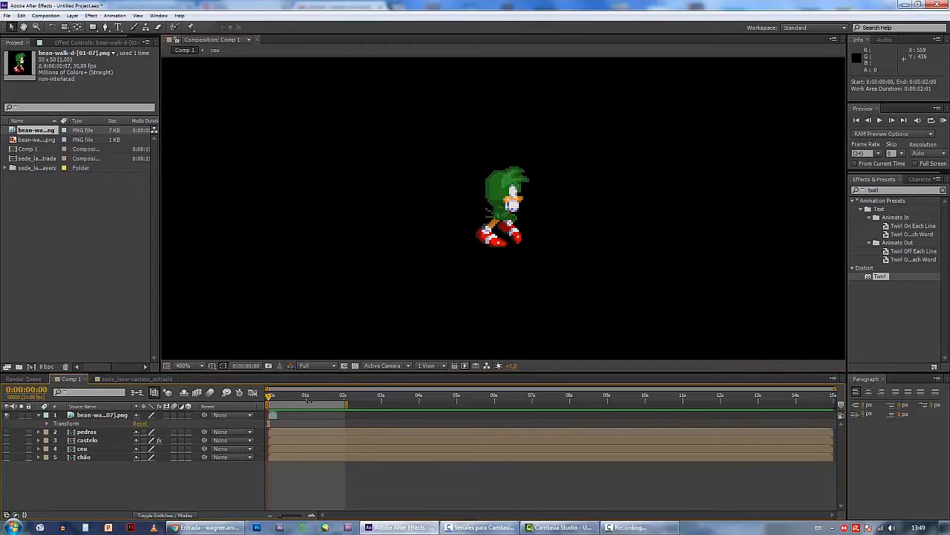
pyautogui.moveTo(346, 404); pyautogui.dragTo(280, 404)
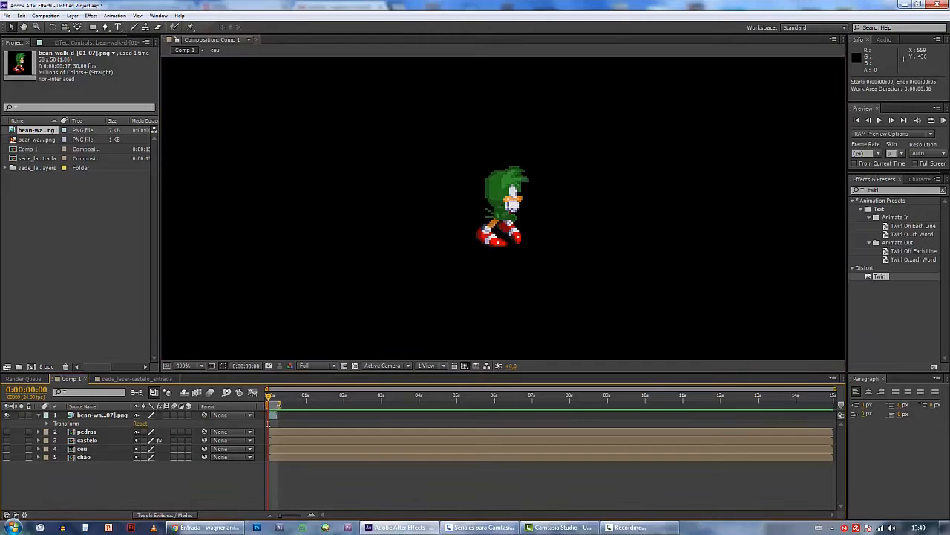
pyautogui.click(944, 121)
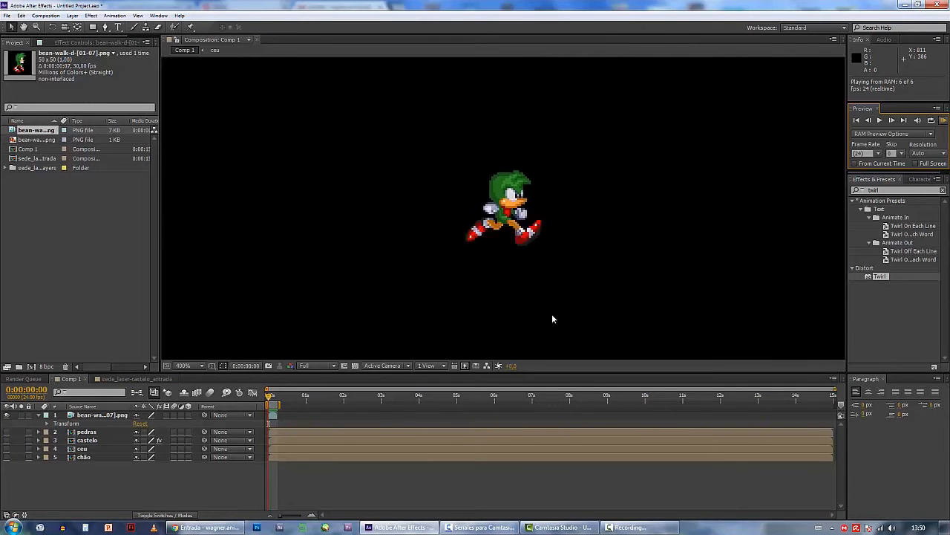
# Time-stretch the walk sequence layer to a duration of 0:00:00:12, holding its in-point in place
pyautogui.click(274, 414)
pyautogui.rightClick(502, 203)
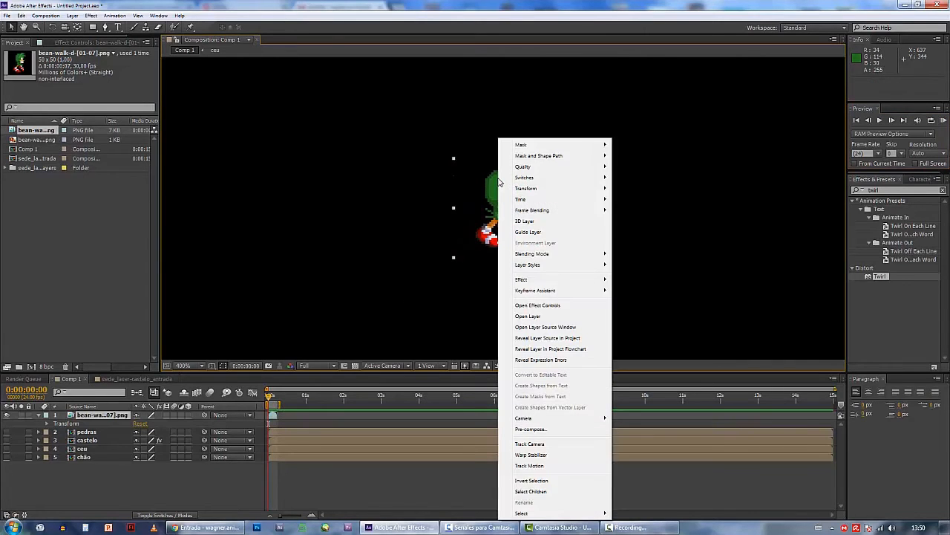
pyautogui.moveTo(540, 205)
pyautogui.click(403, 218)
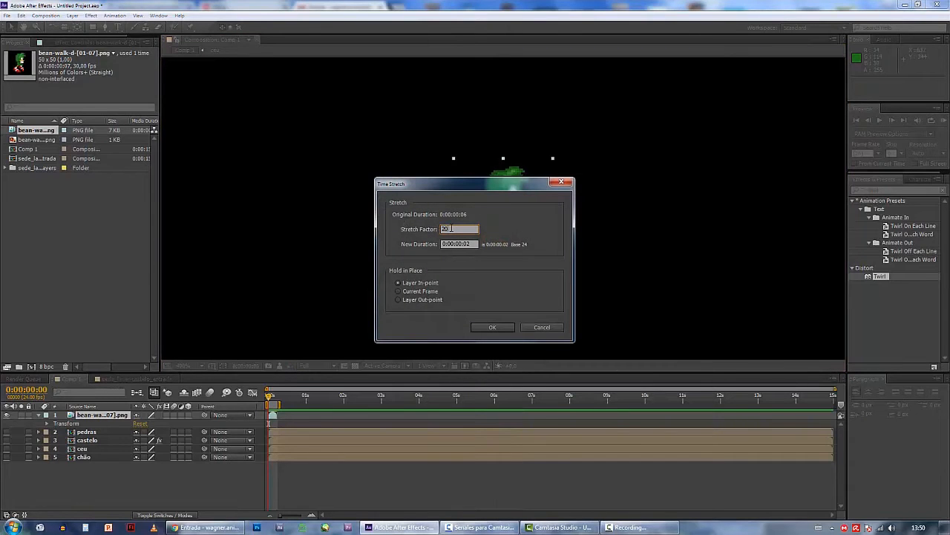
pyautogui.press('Return')
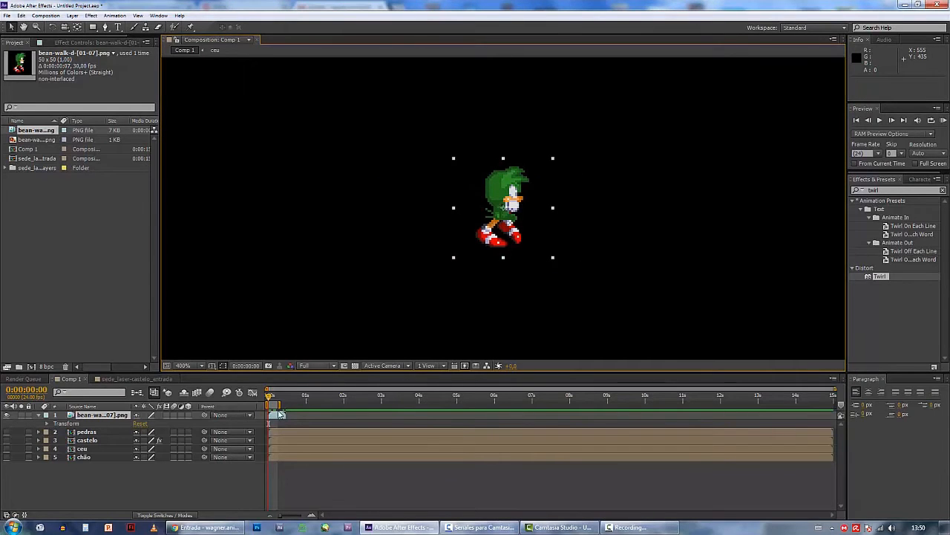
# Extend the work area's end to 0:00:00:10 and RAM-preview the slowed walk
pyautogui.moveTo(282, 407); pyautogui.dragTo(286, 406)
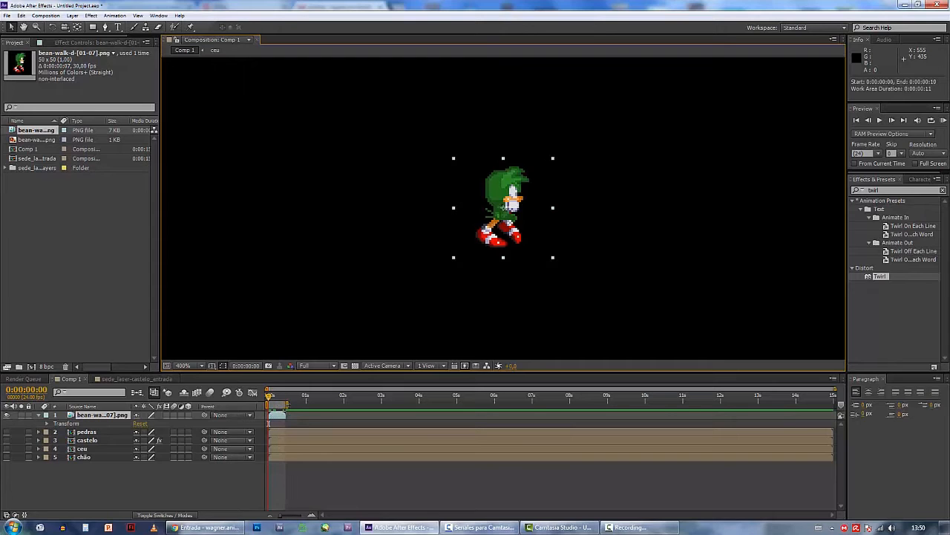
pyautogui.click(941, 120)
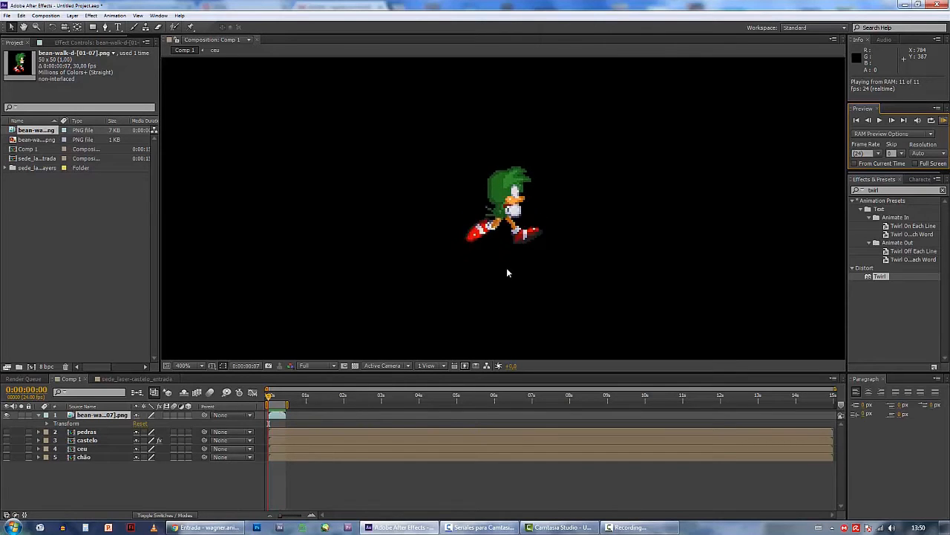
pyautogui.click(286, 420)
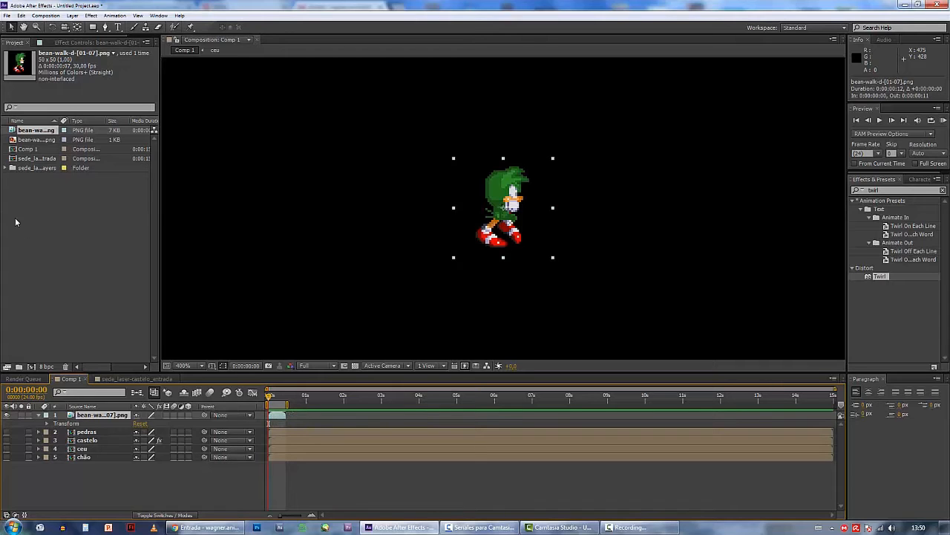
# Try the still bean-walk-d-01.png as a top layer trimmed from 0:00:01:19 to 0:00:04:20, and delete that layer
pyautogui.moveTo(18, 139); pyautogui.dragTo(82, 416)
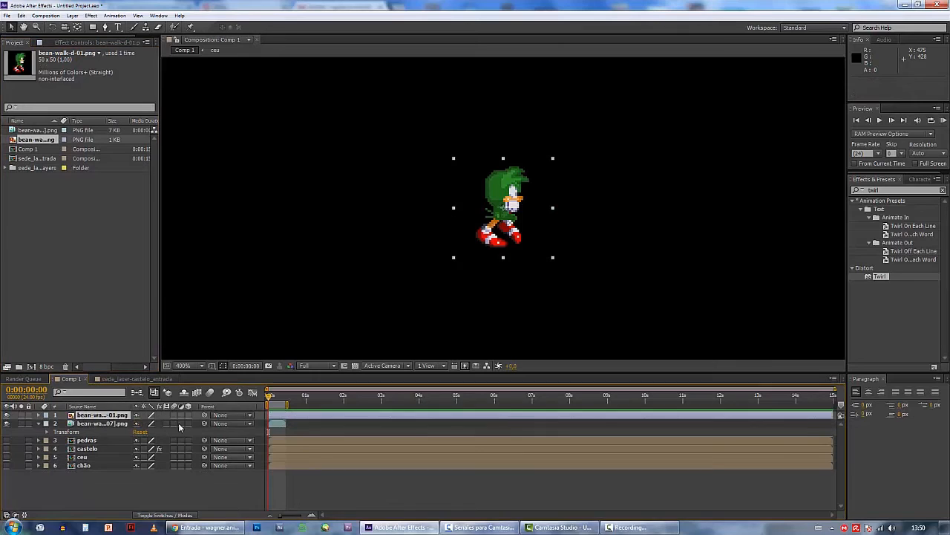
pyautogui.click(527, 399)
pyautogui.click(527, 416)
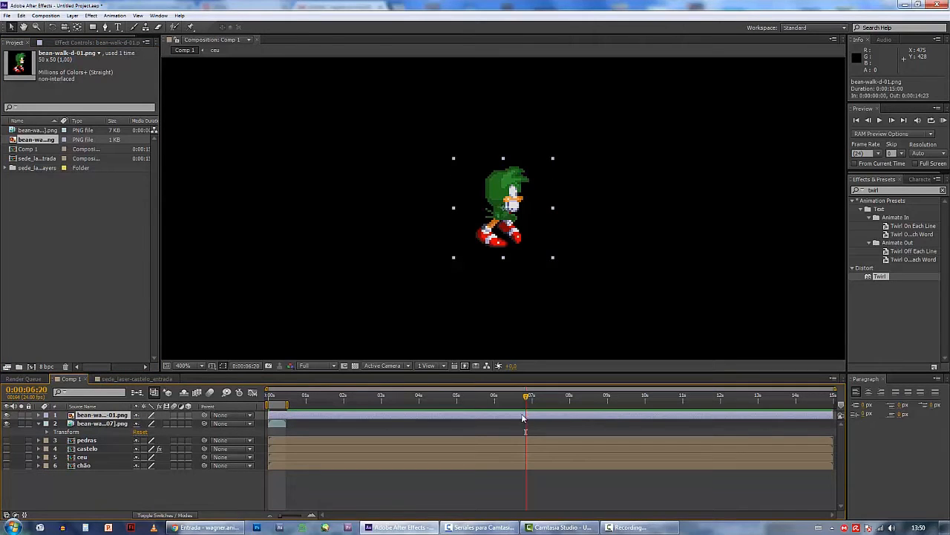
pyautogui.moveTo(270, 415); pyautogui.dragTo(352, 417)
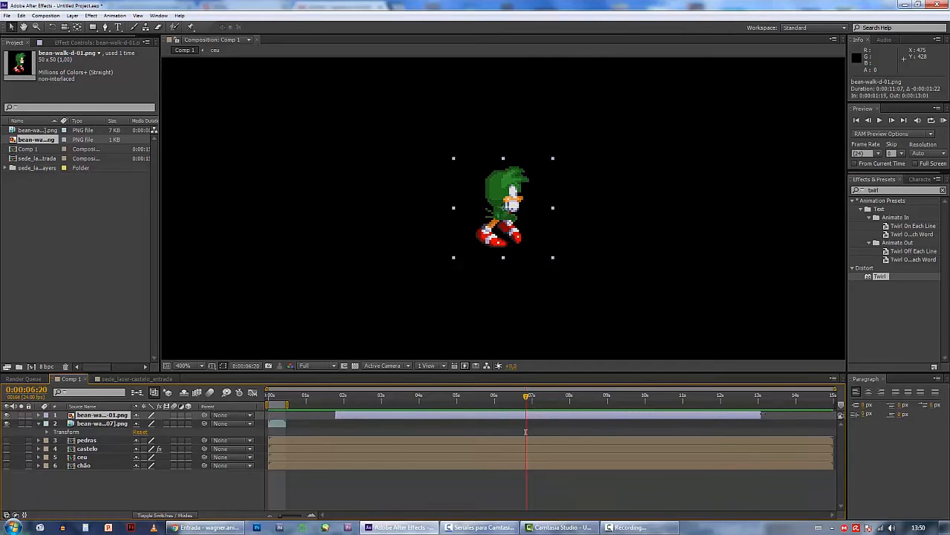
pyautogui.moveTo(761, 413); pyautogui.dragTo(451, 415)
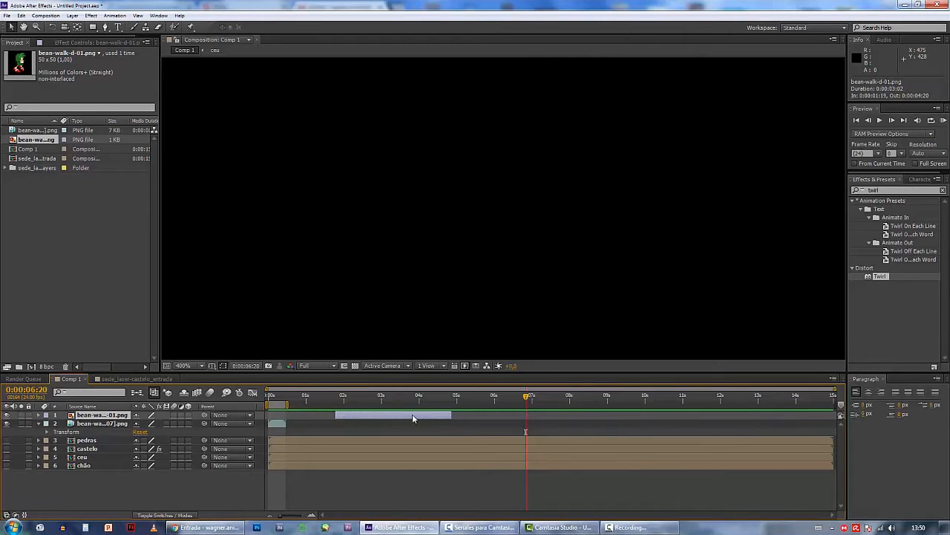
pyautogui.press('Delete')
# Duplicate the walk sequence layer three times and line the copies up end to end, the last one starting at 0:00:01:09
pyautogui.click(277, 396)
pyautogui.click(280, 416)
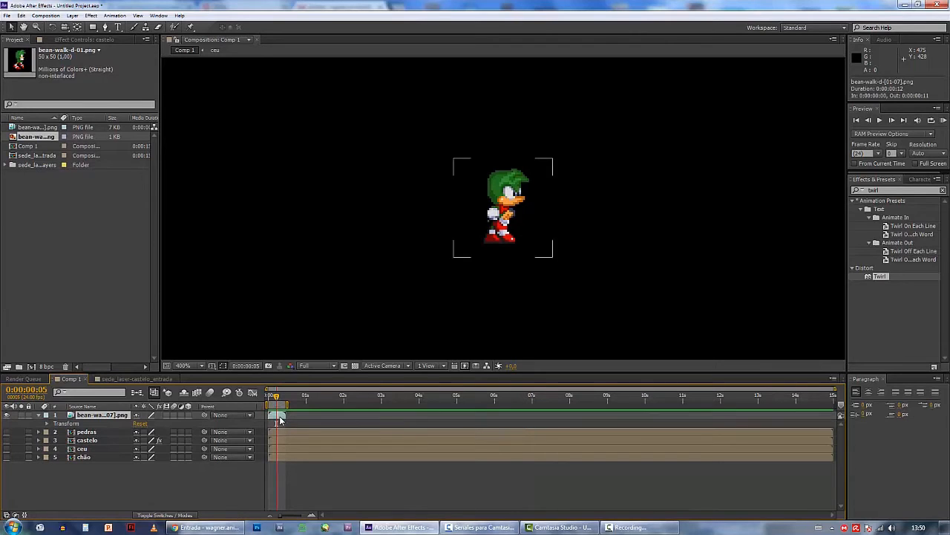
pyautogui.hotkey('ctrl', 'd')
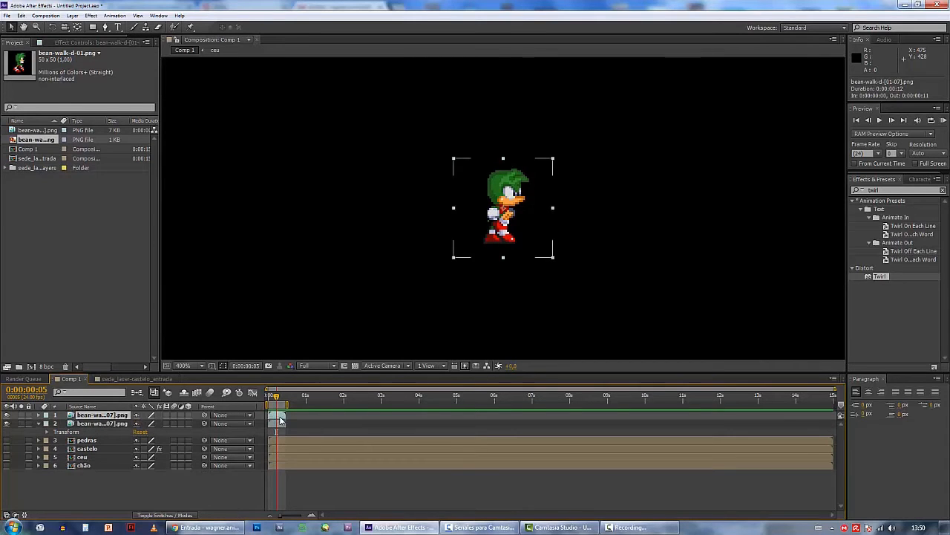
pyautogui.click(21, 14)
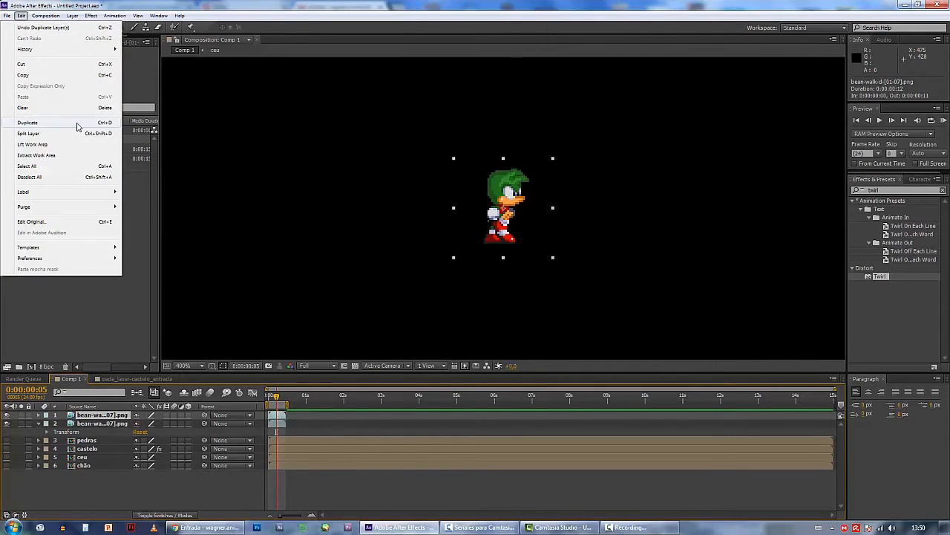
pyautogui.click(276, 414)
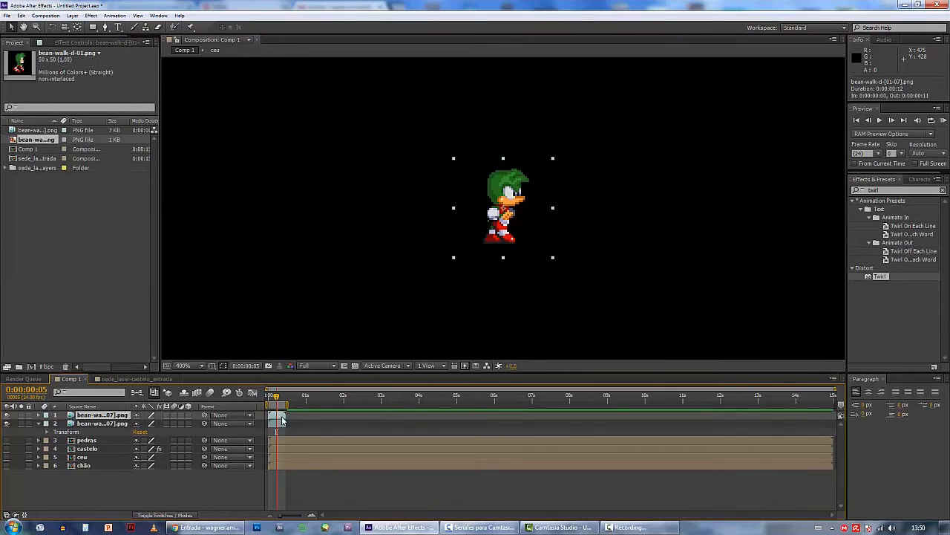
pyautogui.moveTo(283, 417); pyautogui.dragTo(479, 422)
pyautogui.press('=')
pyautogui.press('=')
pyautogui.hotkey('ctrl', 'd')
pyautogui.hotkey('ctrl', 'd')
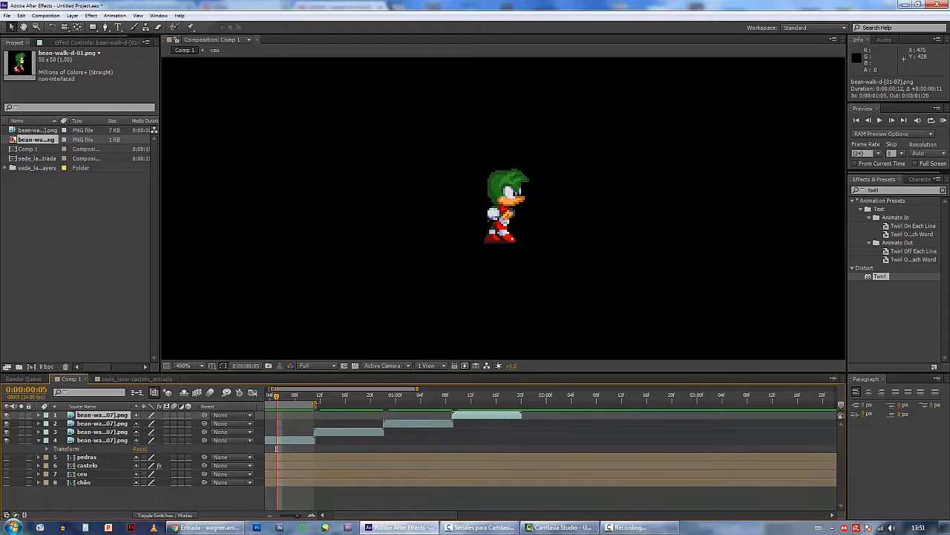
# Extend the work area's end to 0:00:01:19 and RAM-preview the repeated walk cycle
pyautogui.moveTo(316, 405); pyautogui.dragTo(522, 405)
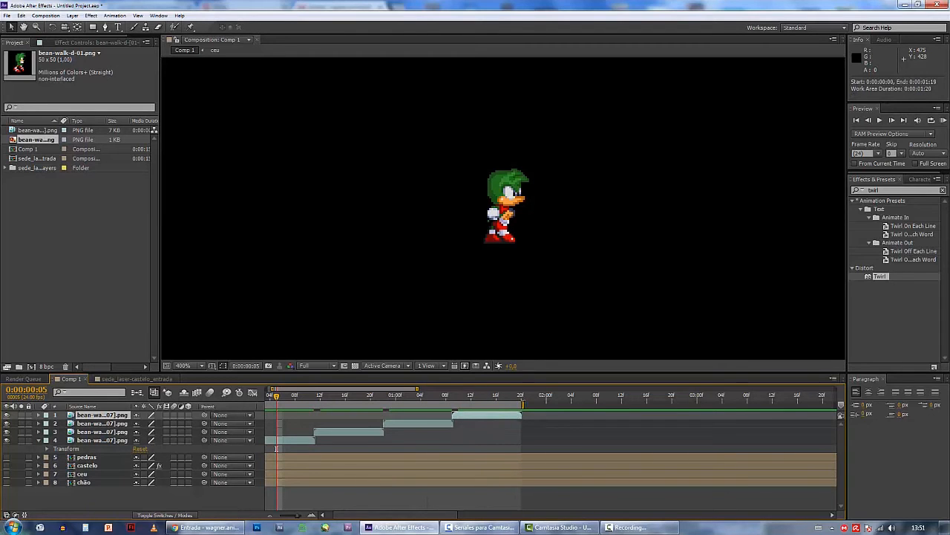
pyautogui.click(944, 120)
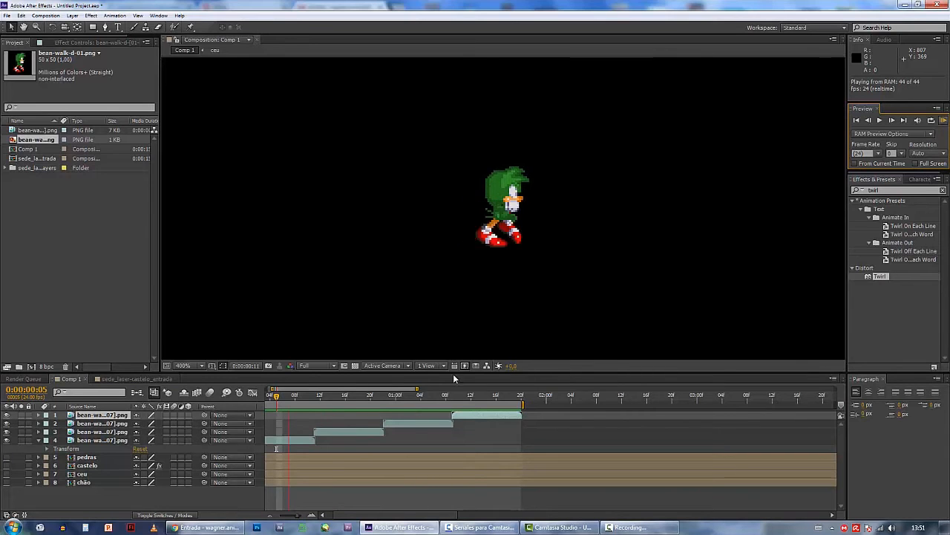
pyautogui.click(368, 399)
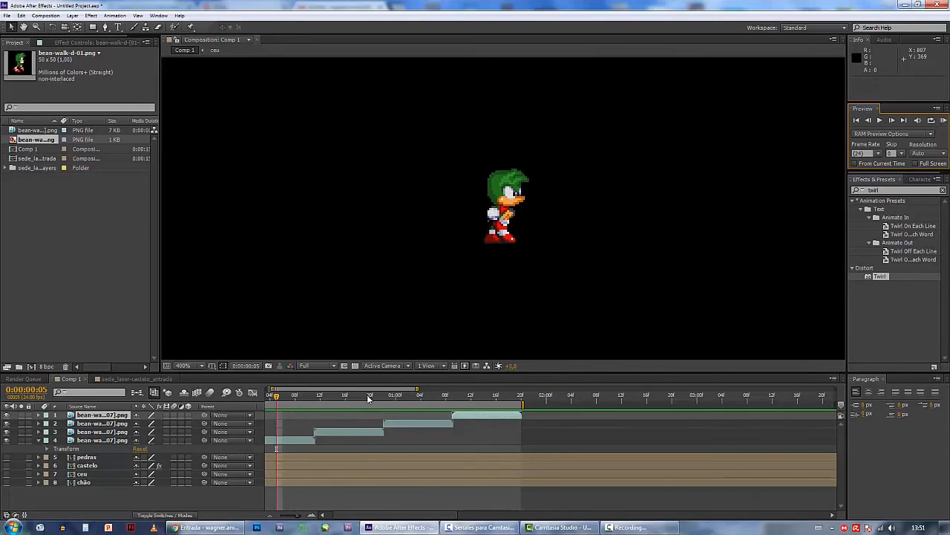
# Pre-compose the four walk sequence layers into a new composition named bean
pyautogui.click(108, 441)
pyautogui.click(75, 507)
pyautogui.keyDown('shift'); pyautogui.click(104, 441); pyautogui.keyUp('shift')
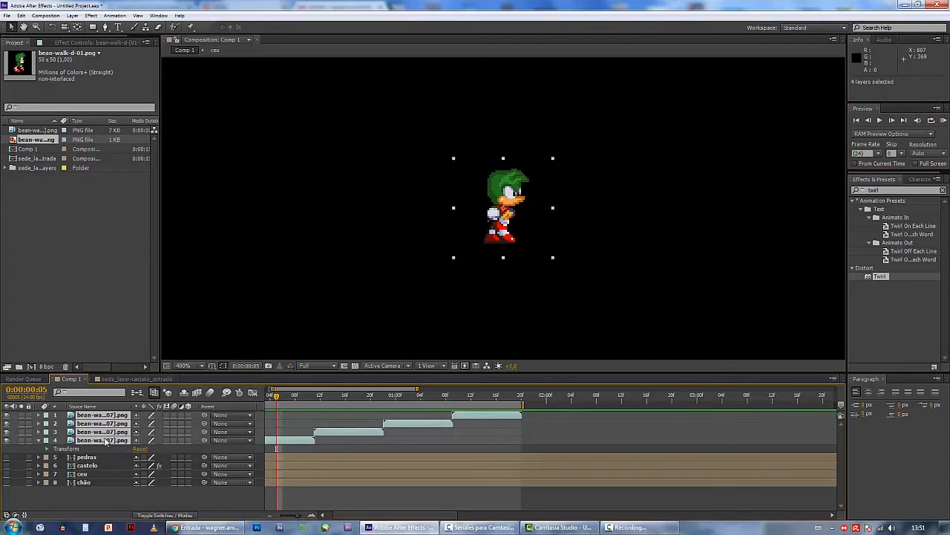
pyautogui.rightClick(105, 441)
pyautogui.click(126, 360)
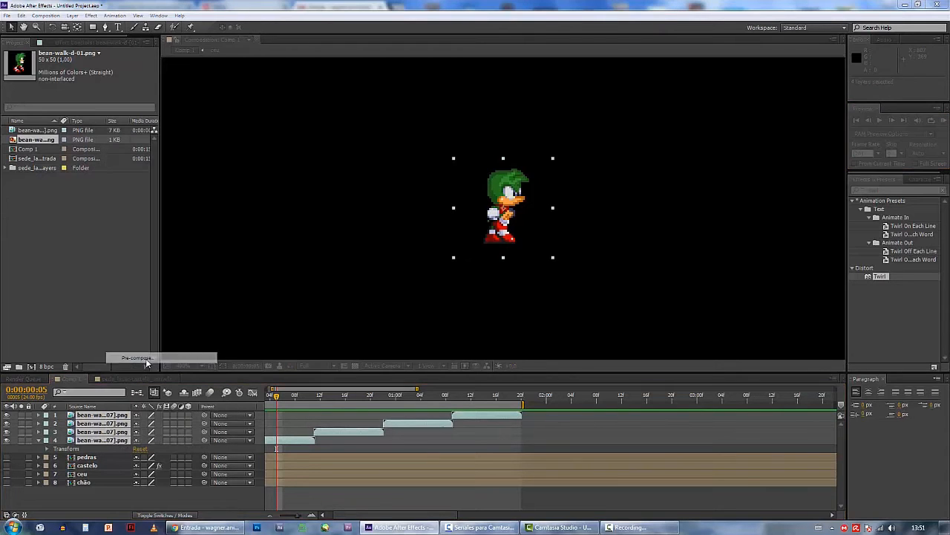
pyautogui.write('bean')
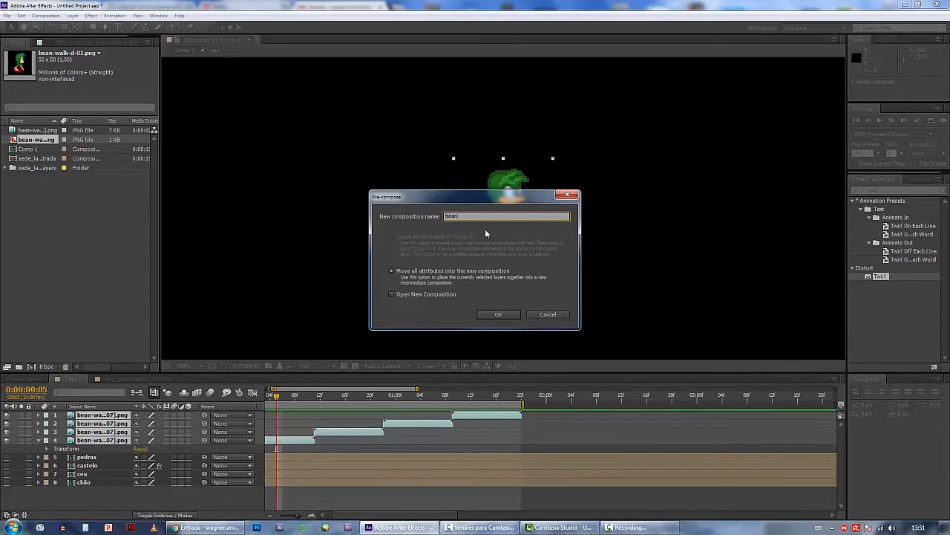
pyautogui.press('Return')
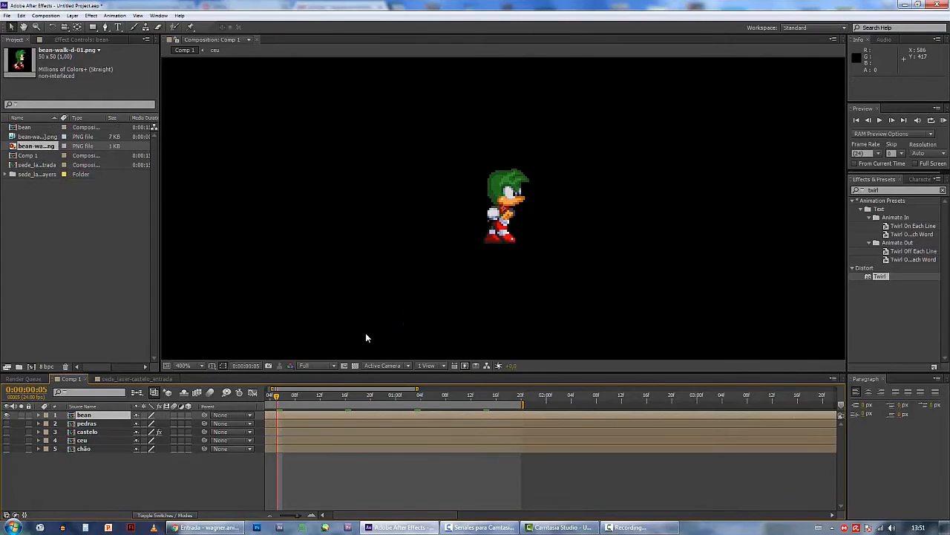
# Split the bean layer at 0:00:01:20 and delete the part after the split
pyautogui.moveTo(274, 400); pyautogui.dragTo(545, 403)
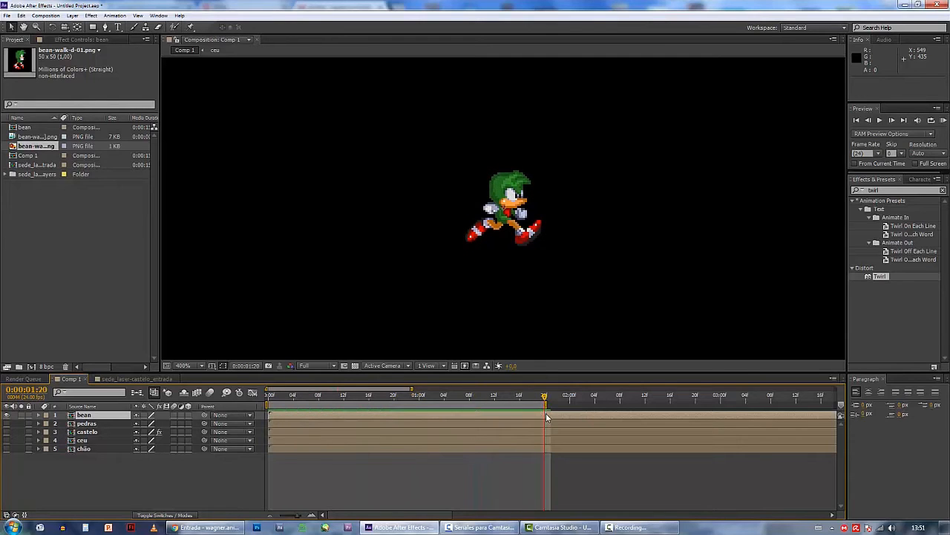
pyautogui.click(21, 17)
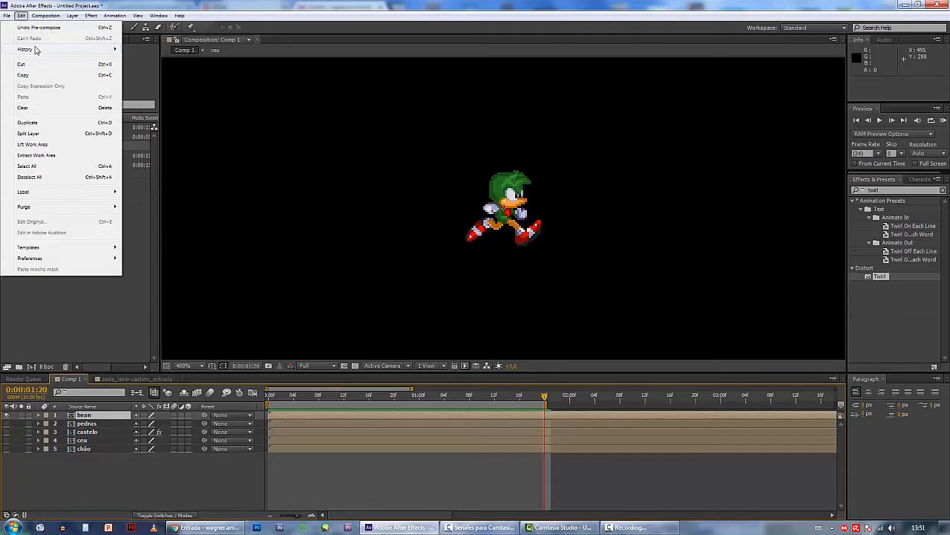
pyautogui.click(109, 134)
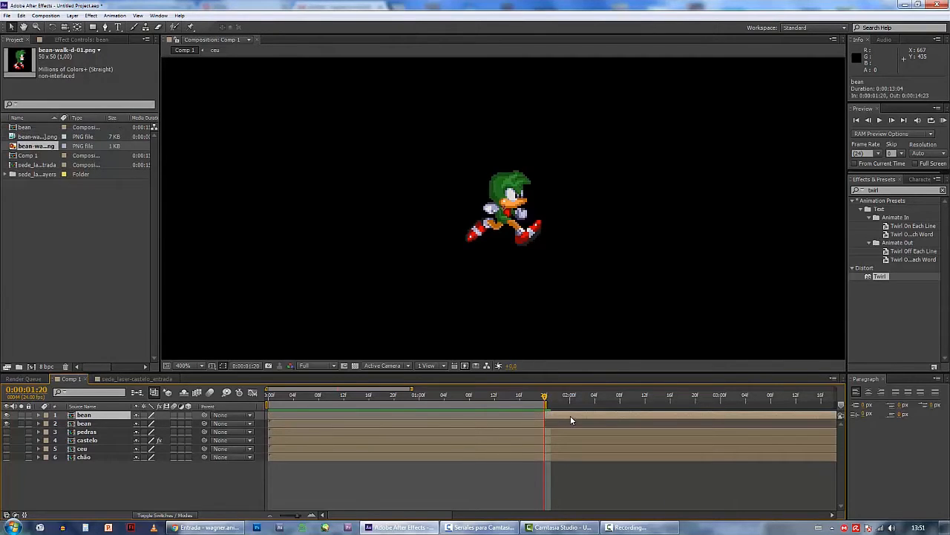
pyautogui.press('Delete')
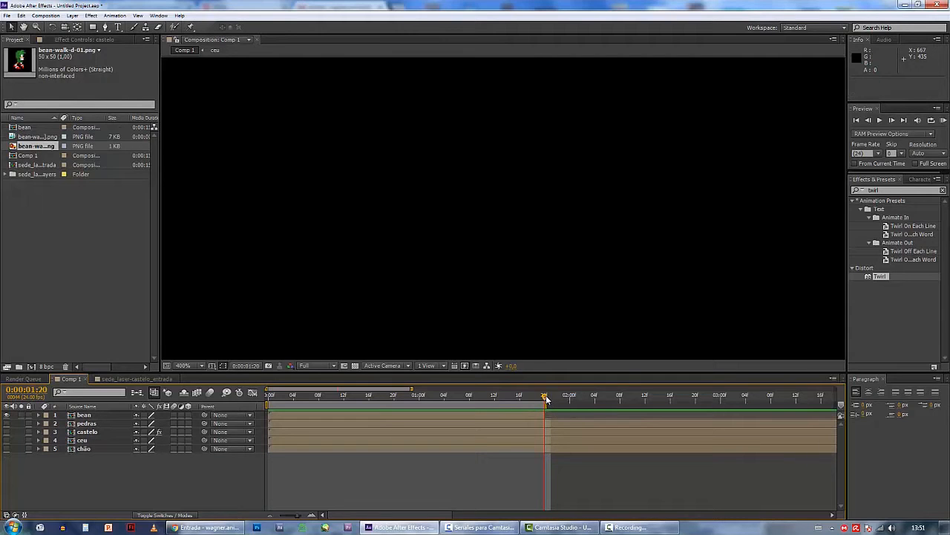
# Scrub the trimmed walk, inspect the layers inside the bean composition, and return to Comp 1, closing the other two open compositions
pyautogui.moveTo(546, 395); pyautogui.dragTo(259, 377)
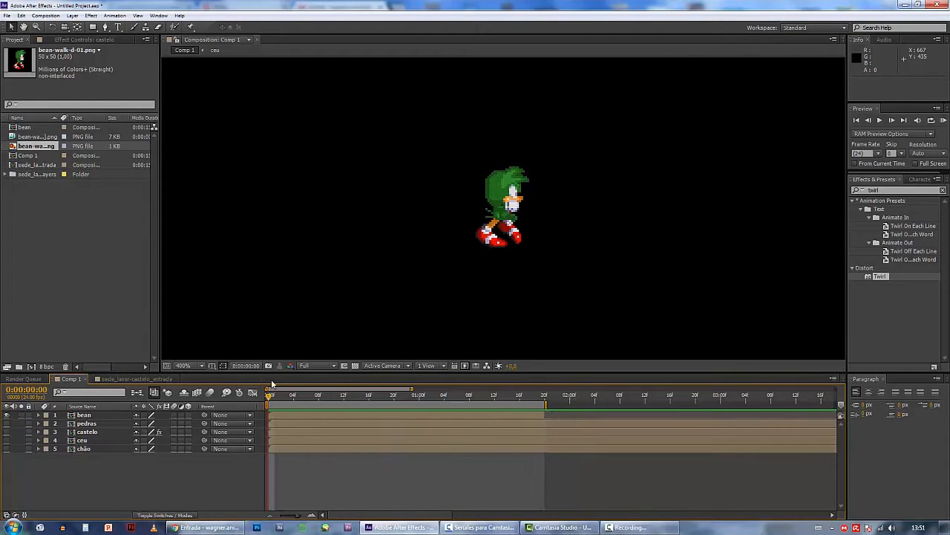
pyautogui.doubleClick(23, 128)
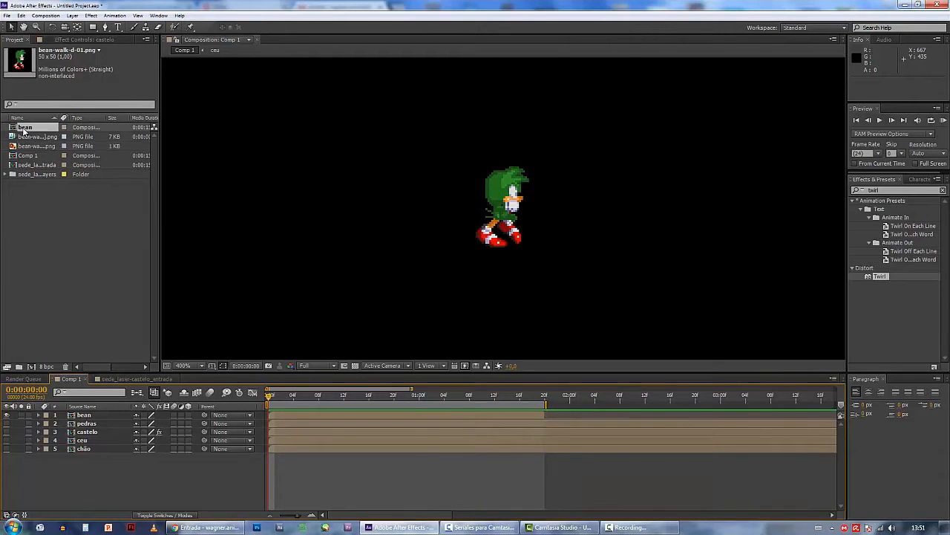
pyautogui.moveTo(415, 401)
pyautogui.mouseDown()
pyautogui.moveTo(406, 401)
pyautogui.moveTo(446, 396)
pyautogui.moveTo(396, 399)
pyautogui.mouseUp()
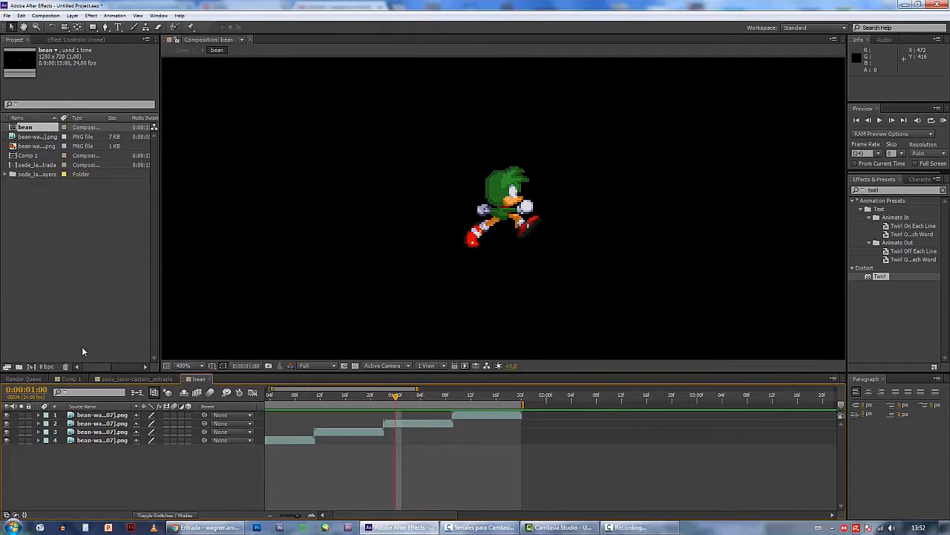
pyautogui.click(210, 379)
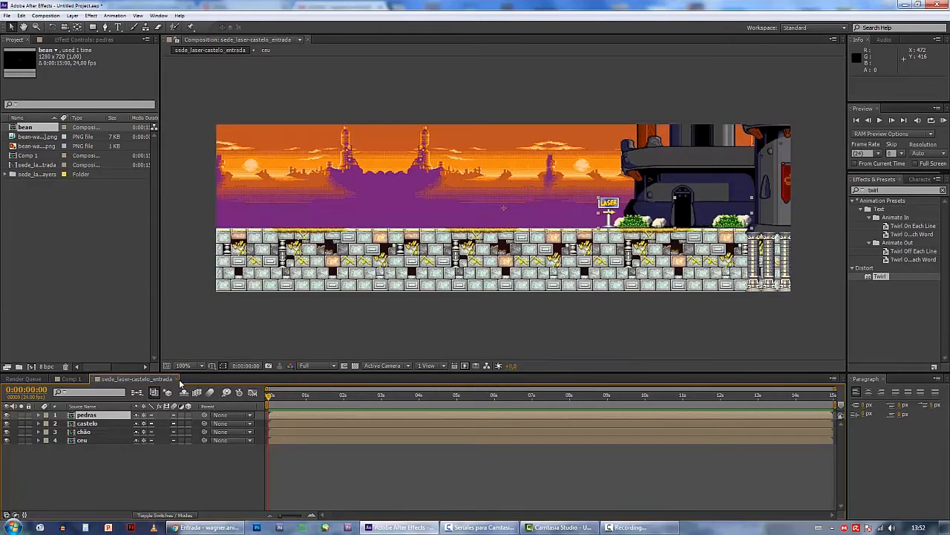
pyautogui.click(69, 379)
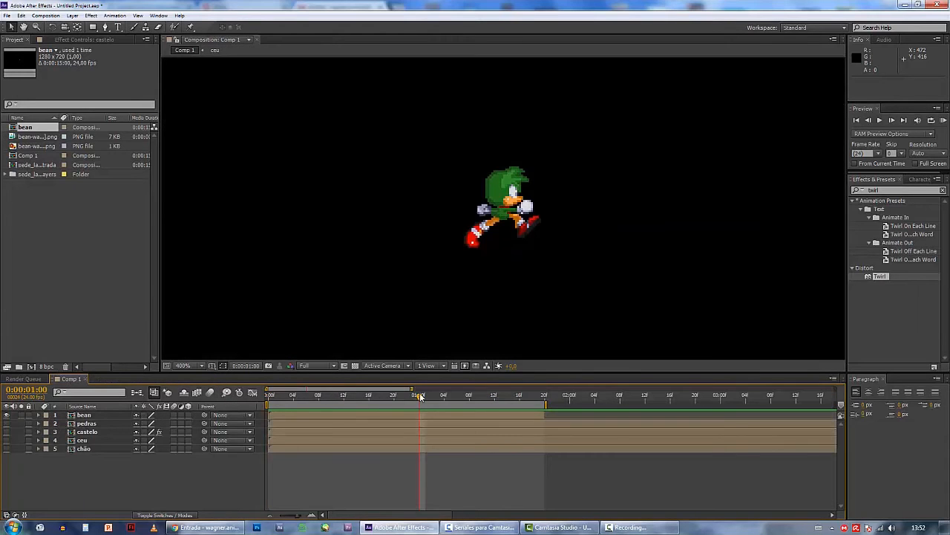
# Select the bean layer near the start of Comp 1 and show the pedras, castelo, ceu and chão layers again
pyautogui.click(470, 414)
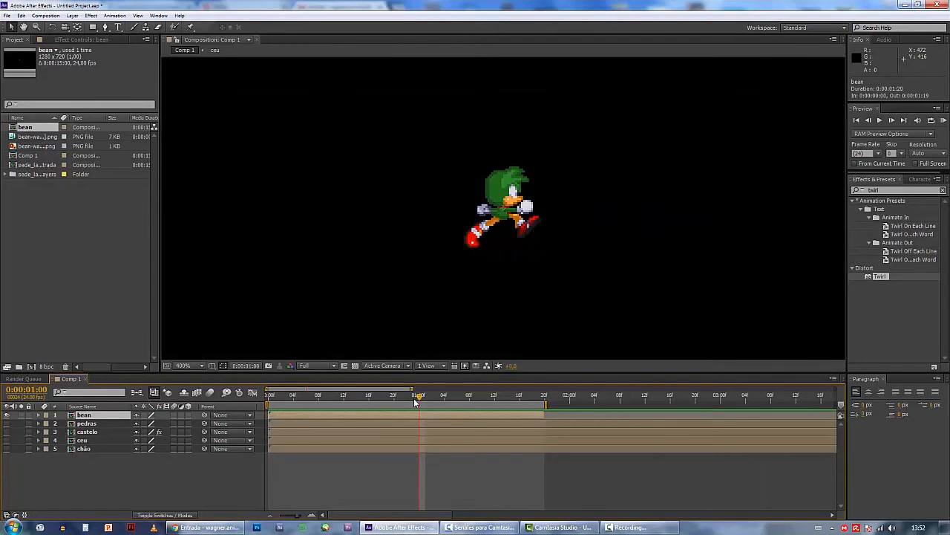
pyautogui.moveTo(418, 398); pyautogui.dragTo(277, 399)
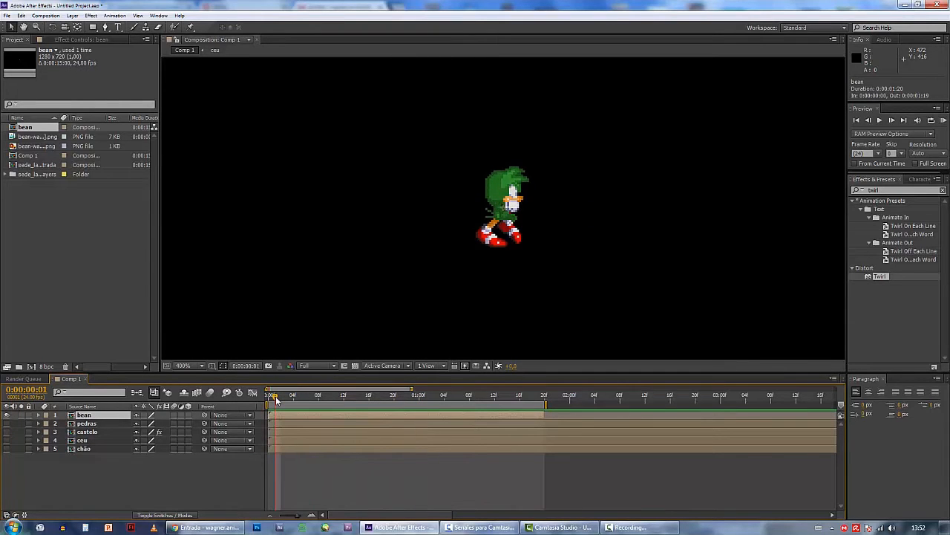
pyautogui.press(',')
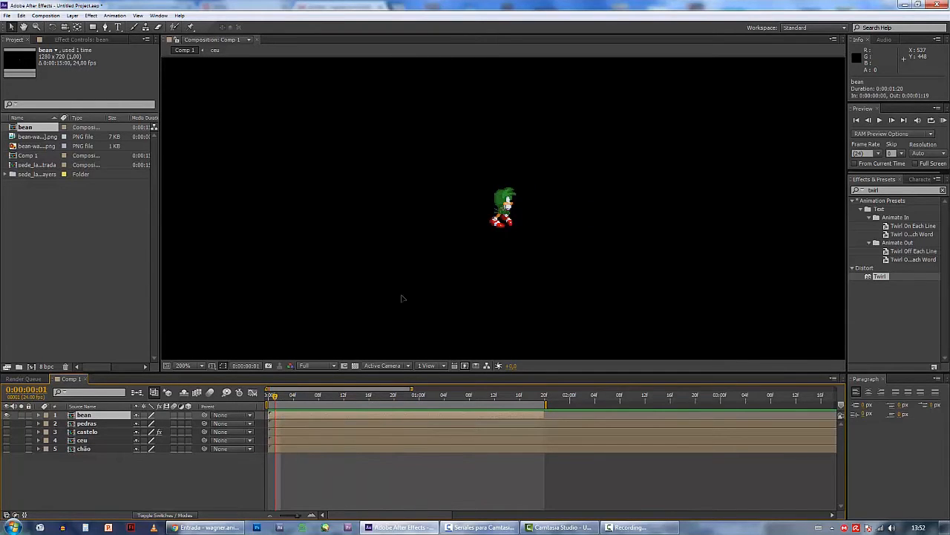
pyautogui.scroll(-1, 402, 297)
pyautogui.scroll(-1, 402, 299)
pyautogui.scroll(1, 402, 299)
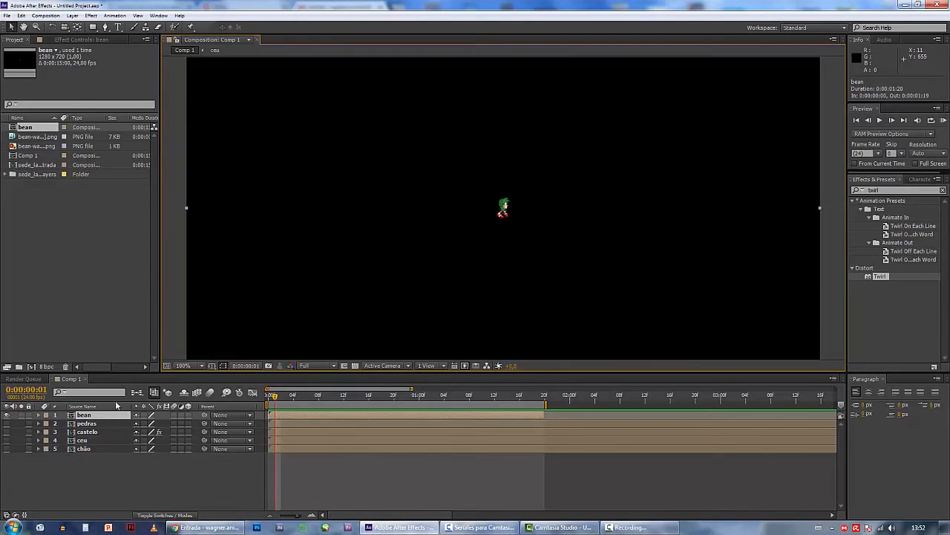
pyautogui.moveTo(7, 424); pyautogui.dragTo(6, 450)
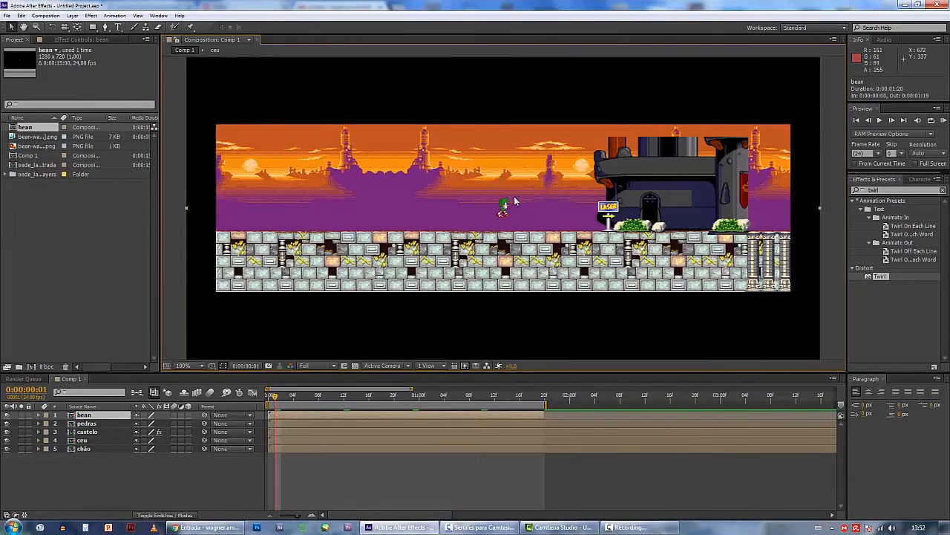
# Place bean on the stone floor near the scene's left edge, at position 131, 387, and set a Position keyframe at 0:00:00:00
pyautogui.moveTo(503, 208); pyautogui.dragTo(251, 219)
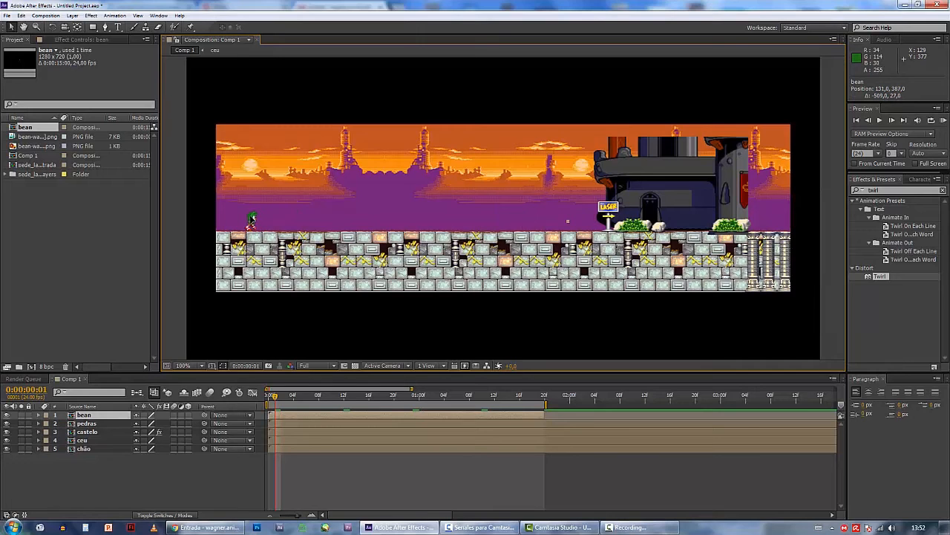
pyautogui.click(205, 249)
pyautogui.moveTo(272, 398); pyautogui.dragTo(266, 398)
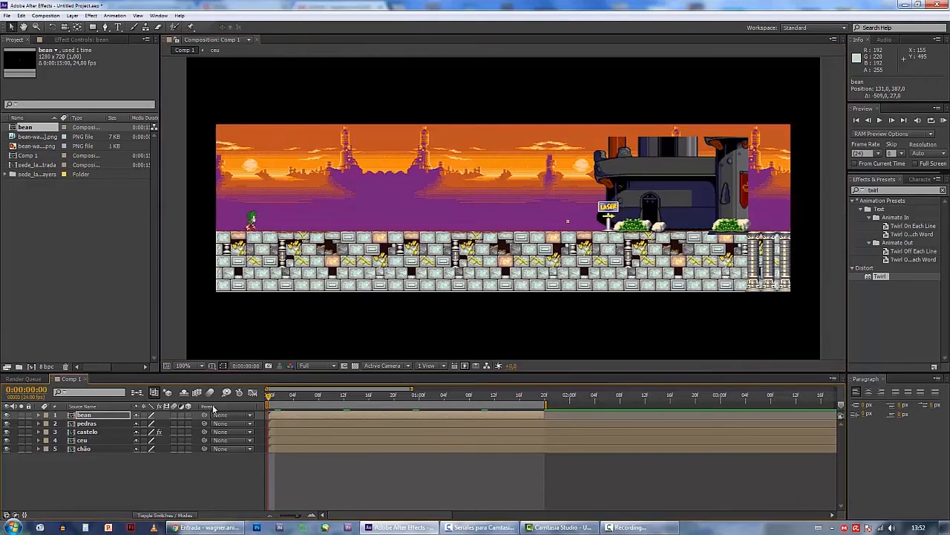
pyautogui.click(39, 414)
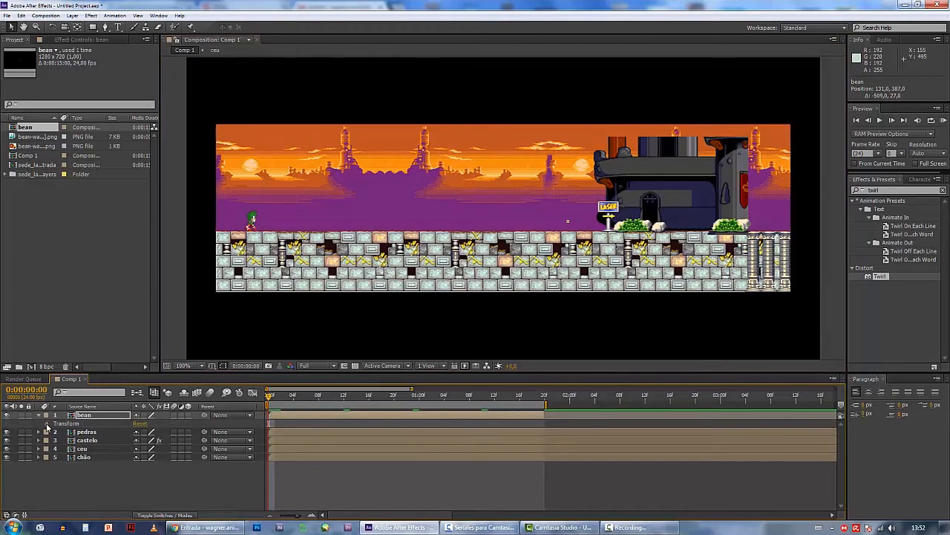
pyautogui.click(47, 423)
pyautogui.click(64, 440)
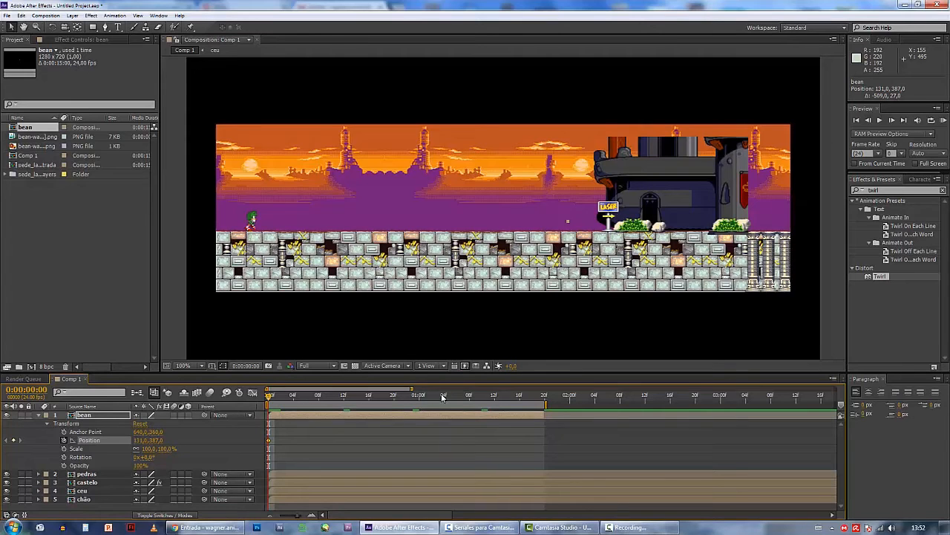
# At 0:00:01:19, move bean horizontally to position 784, 387 beside the LASER sign, and RAM-preview the walk across the scene
pyautogui.moveTo(442, 398); pyautogui.dragTo(542, 399)
pyautogui.moveTo(254, 221); pyautogui.dragTo(577, 219)
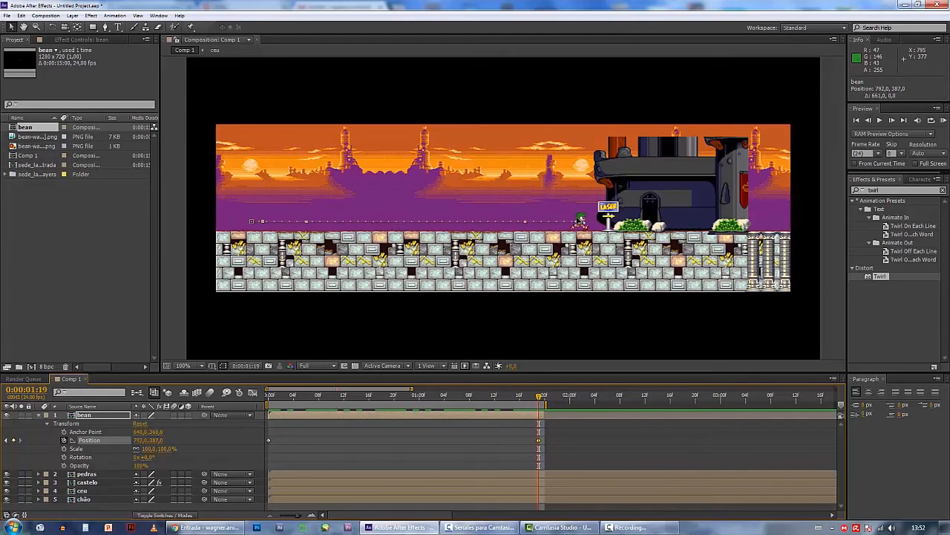
pyautogui.click(944, 119)
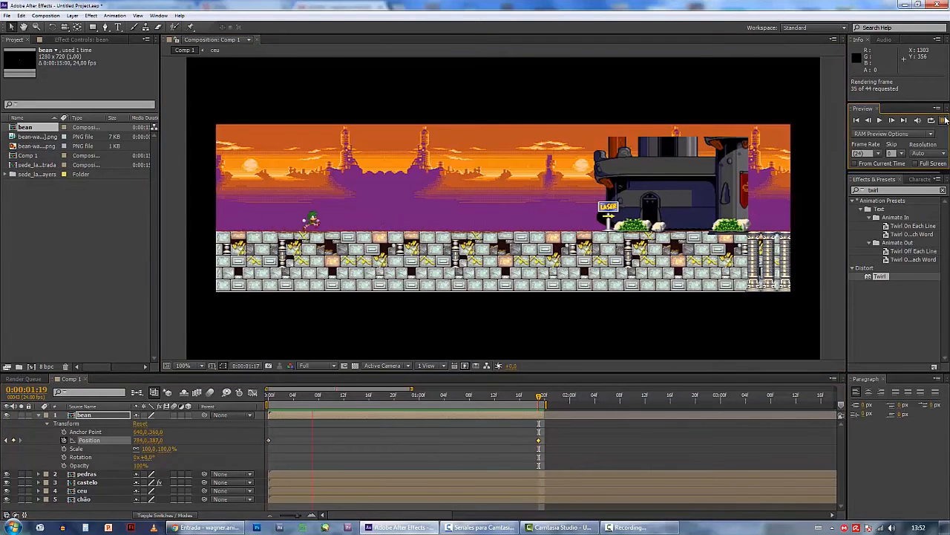
pyautogui.click(295, 413)
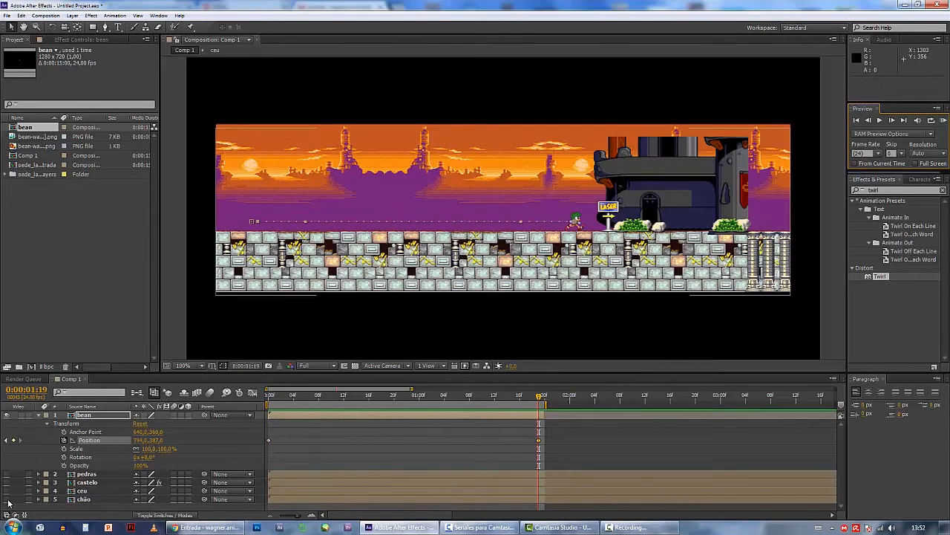
# Hide the pedras, castelo, ceu and chão layers and set a Scale keyframe for bean at 0:00:00:00
pyautogui.scroll(-1, 419, 369)
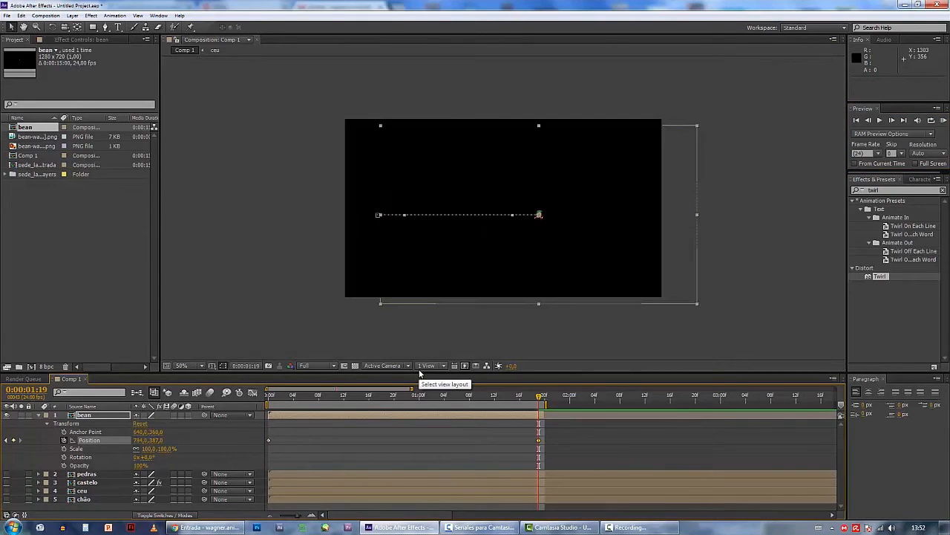
pyautogui.moveTo(280, 398); pyautogui.dragTo(269, 397)
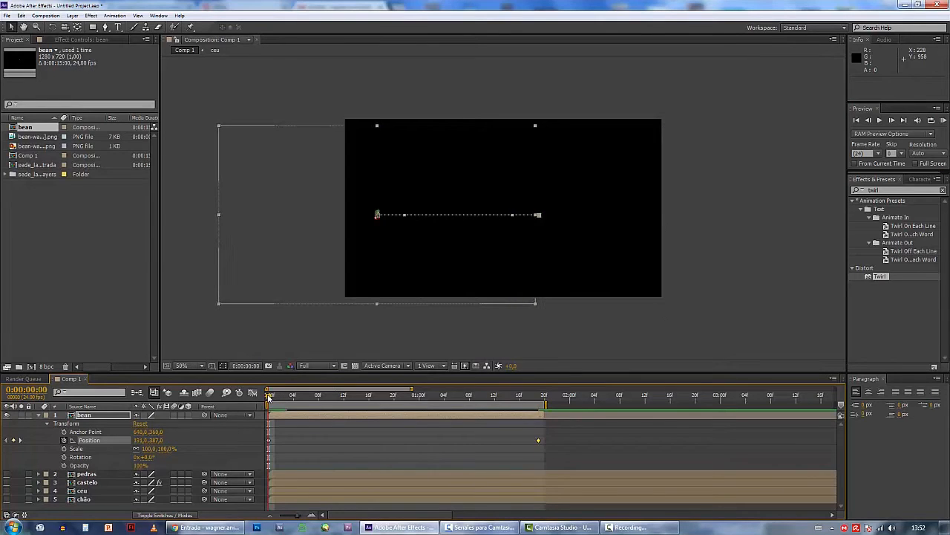
pyautogui.click(64, 449)
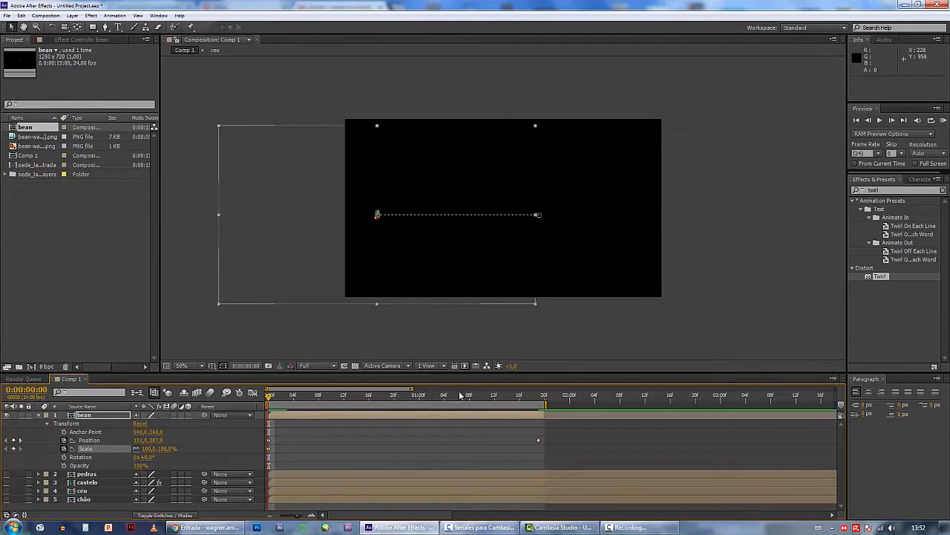
# At 0:00:01:19, move bean to position 1032, 473 and set its scale to 600%, and scrub through the growing walk
pyautogui.moveTo(520, 399); pyautogui.dragTo(539, 398)
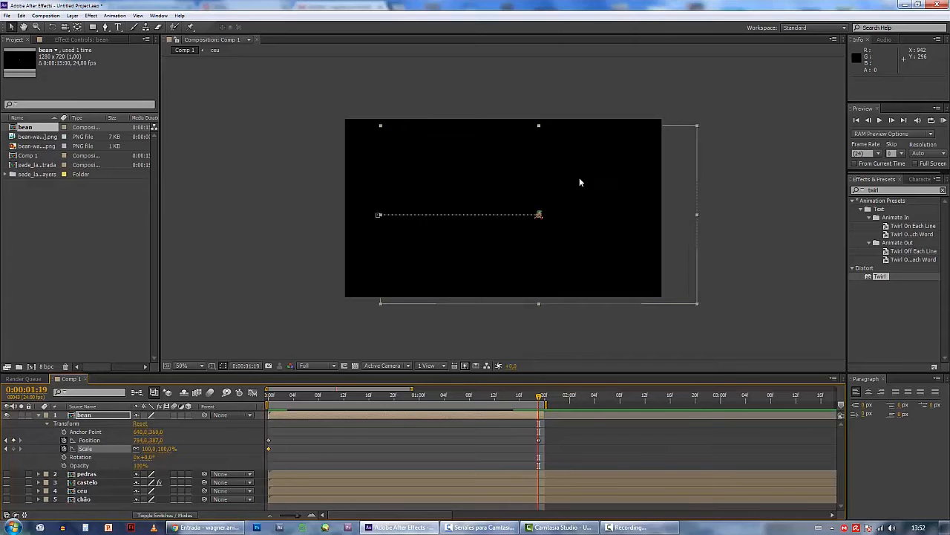
pyautogui.moveTo(579, 177); pyautogui.dragTo(655, 203)
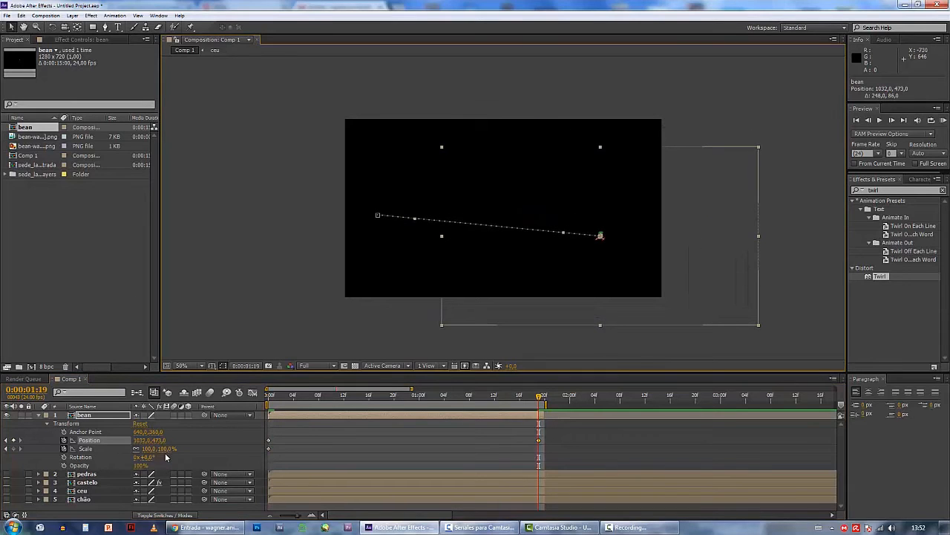
pyautogui.click(167, 449)
pyautogui.write('600')
pyautogui.press('Return')
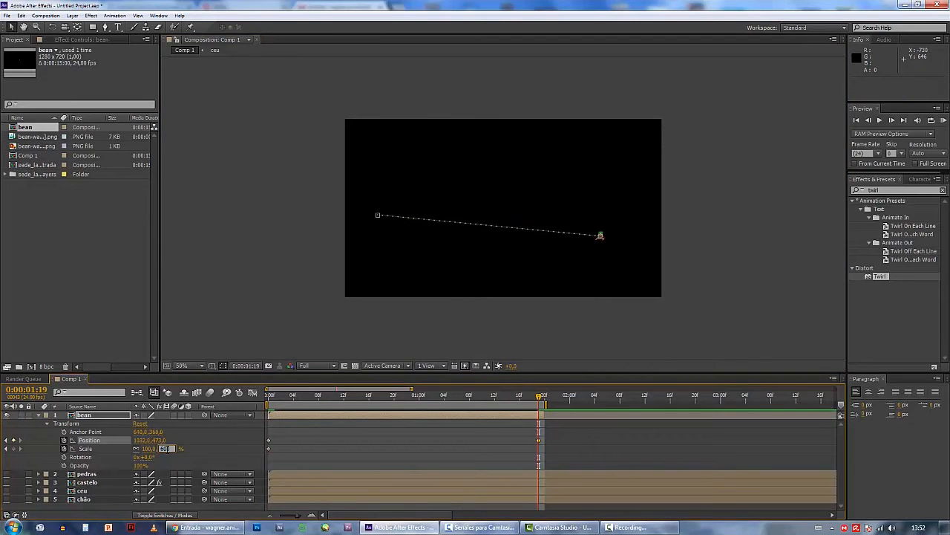
pyautogui.moveTo(276, 396); pyautogui.dragTo(532, 395)
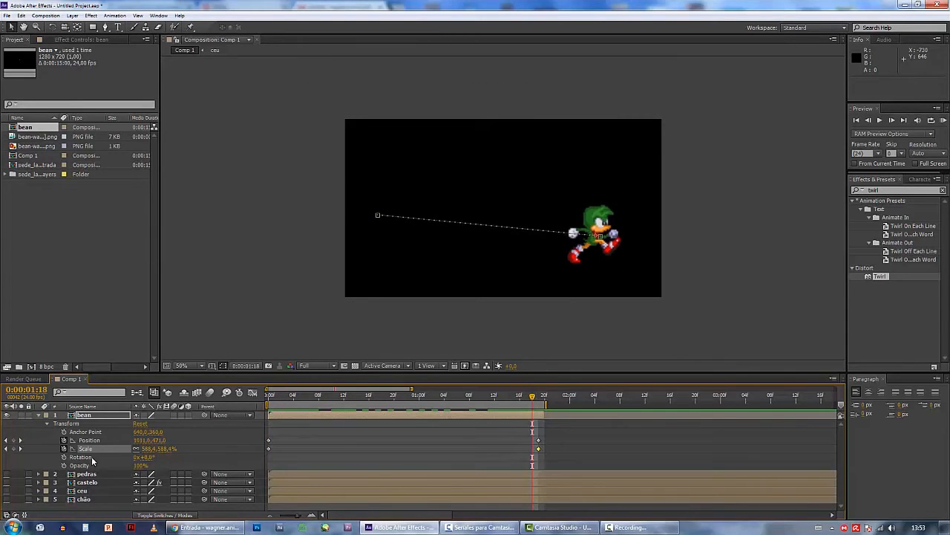
# Make bean a 3D layer, rotate it on Y to 51°, RAM-preview the walk, and adjust Y Rotation to 54°
pyautogui.click(186, 414)
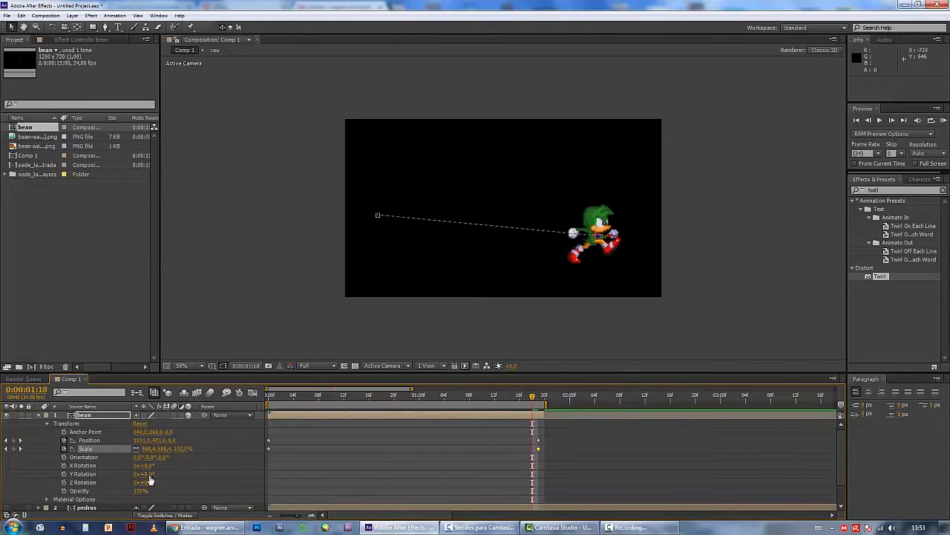
pyautogui.moveTo(149, 476); pyautogui.dragTo(175, 474)
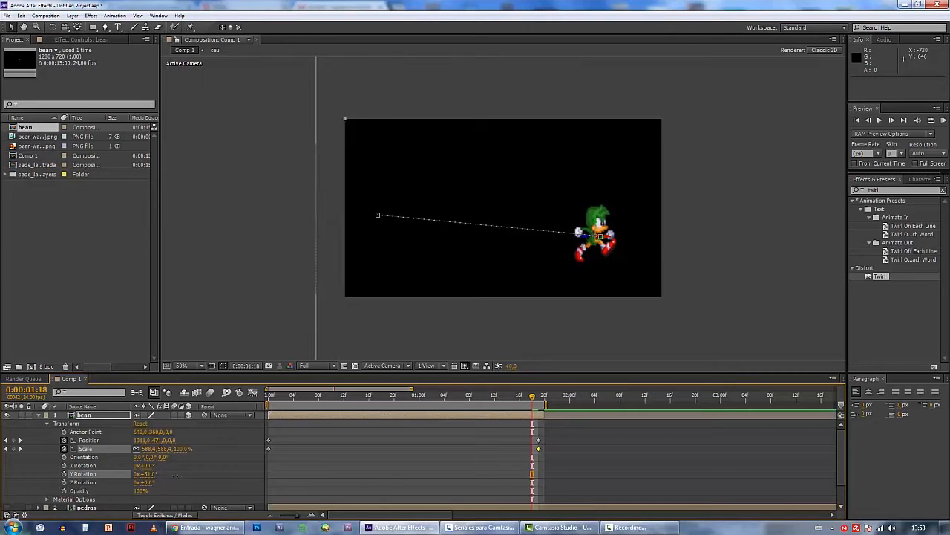
pyautogui.click(943, 120)
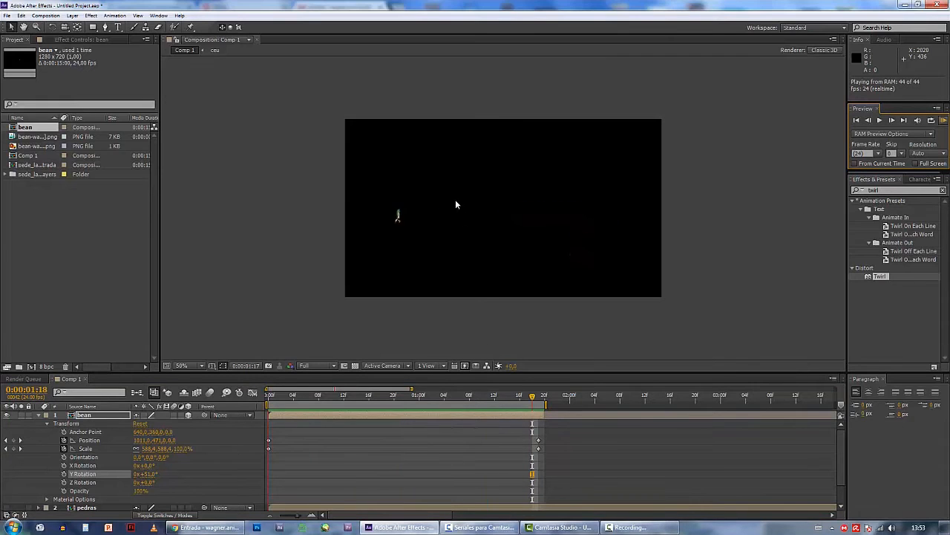
pyautogui.click(149, 477)
pyautogui.moveTo(148, 475)
pyautogui.mouseDown()
pyautogui.moveTo(175, 478)
pyautogui.moveTo(153, 475)
pyautogui.mouseUp()
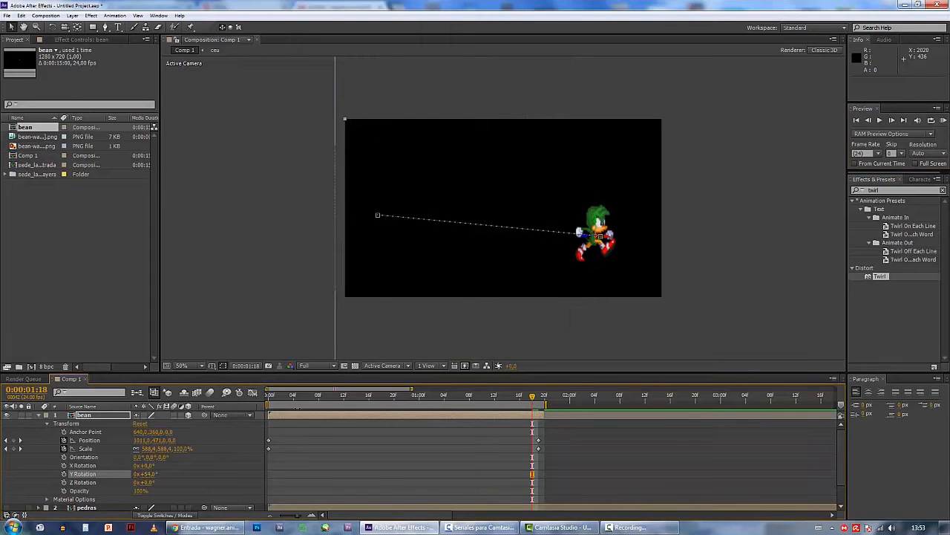
# Delete the bean, pedras, castelo, ceu and chão layers from Comp 1
pyautogui.click(298, 416)
pyautogui.press('Delete')
pyautogui.click(298, 415)
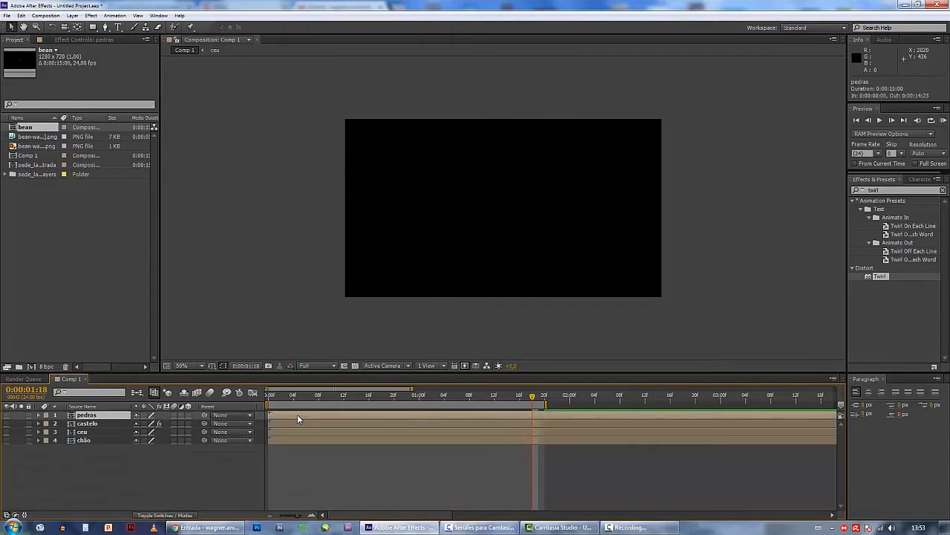
pyautogui.press('Delete')
pyautogui.click(297, 416)
pyautogui.press('Delete')
pyautogui.click(297, 415)
pyautogui.press('Delete')
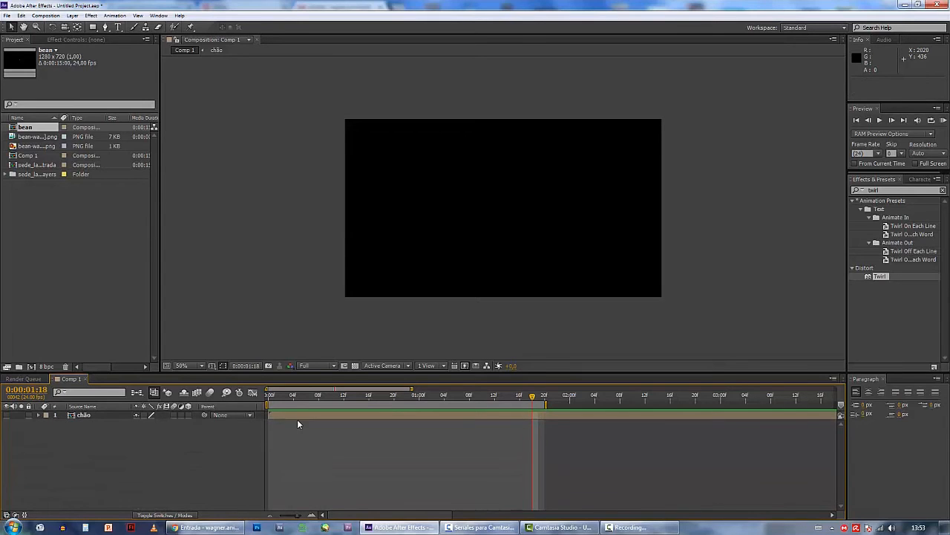
pyautogui.click(297, 416)
pyautogui.press('Delete')
# Import How I Met Your Mother S07E17 - Yellow Umbrella.mp4 from aula_05 and add it to Comp 1
pyautogui.doubleClick(77, 229)
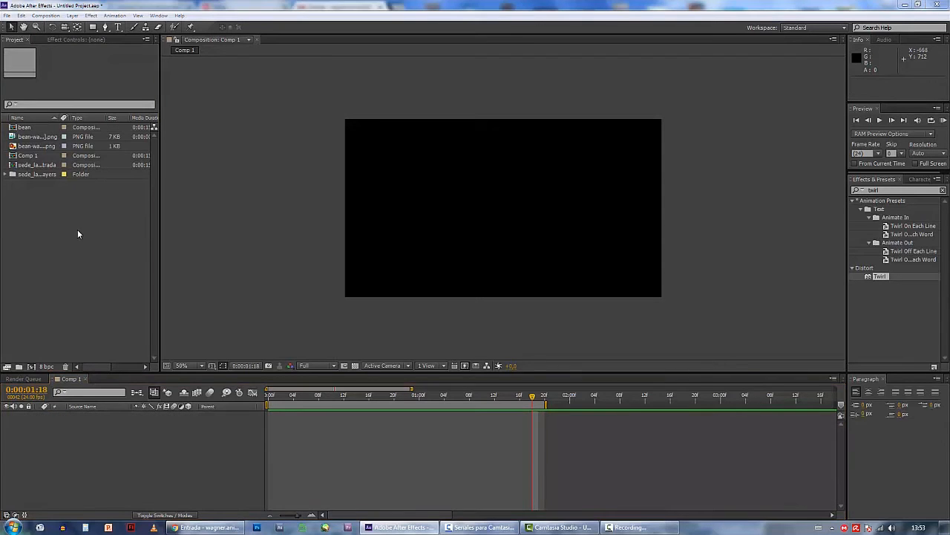
pyautogui.click(520, 214)
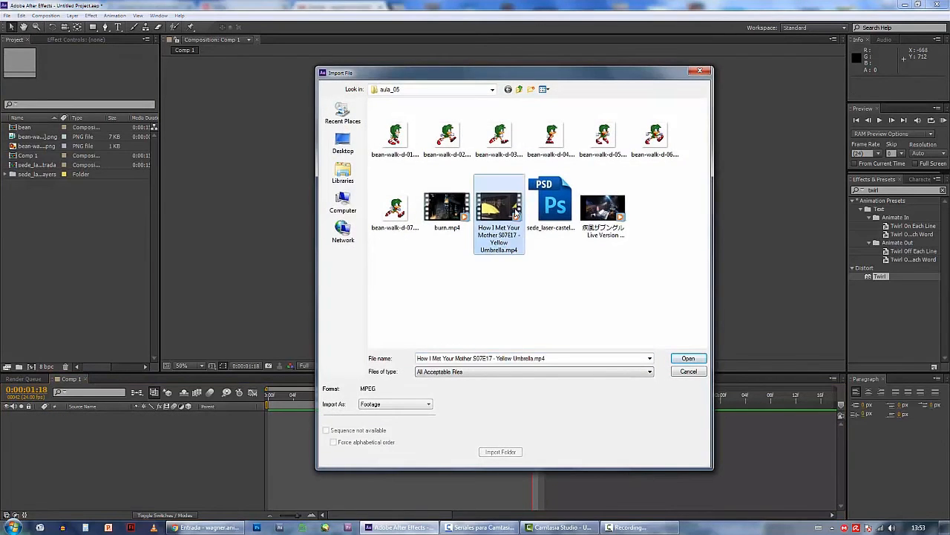
pyautogui.click(680, 359)
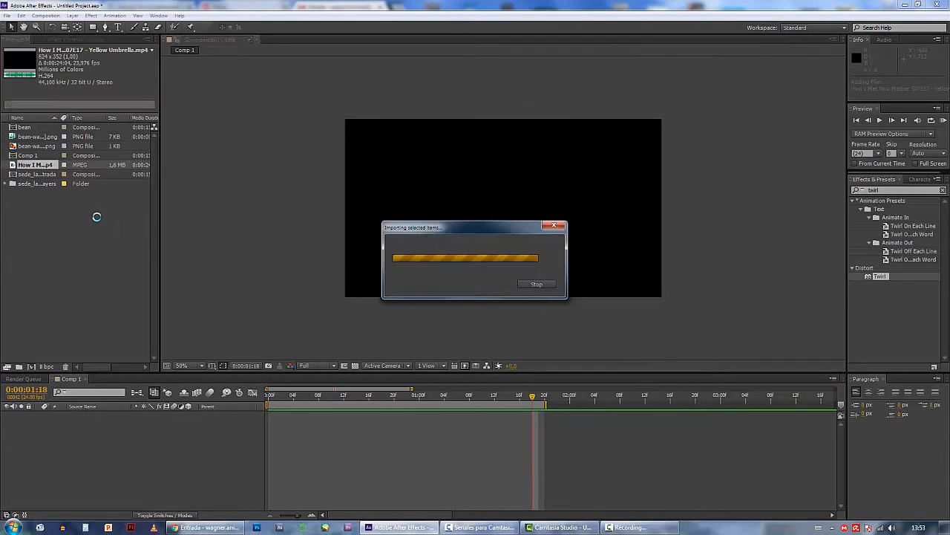
pyautogui.moveTo(31, 170); pyautogui.dragTo(65, 436)
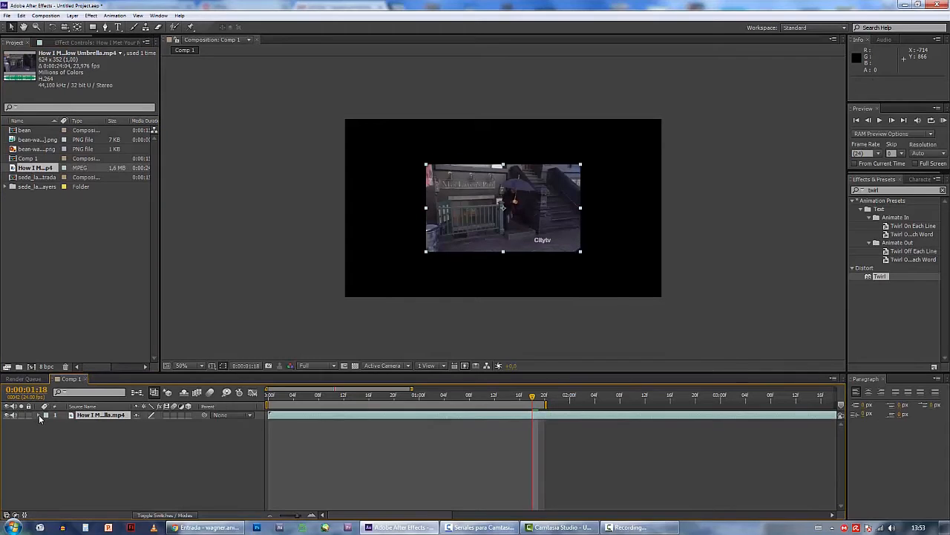
# Scale the Yellow Umbrella video layer to 207% so it fills the composition frame
pyautogui.click(39, 415)
pyautogui.click(47, 424)
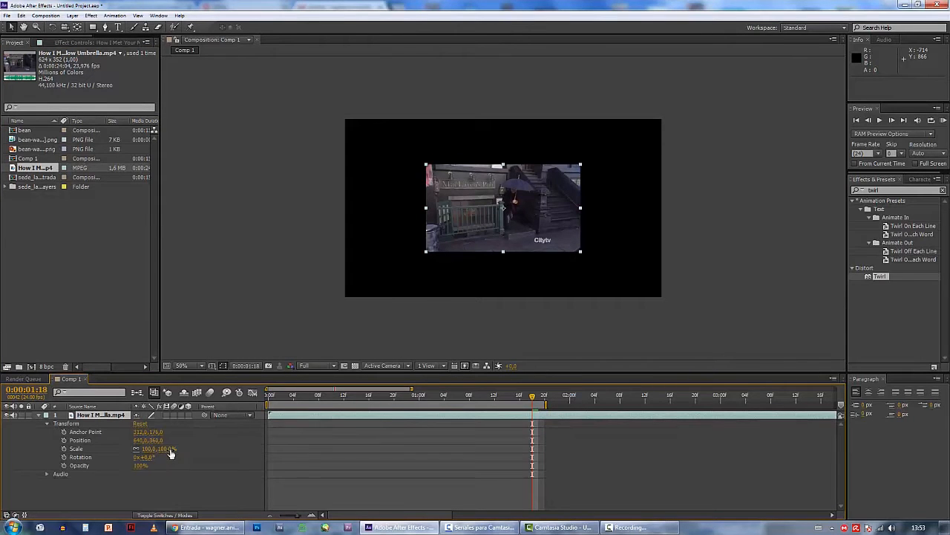
pyautogui.moveTo(167, 449); pyautogui.dragTo(216, 449)
# Move the work area to 0:00:10:19–0:00:12:14 and scrub through the yellow umbrella shot to 0:00:12:10
pyautogui.moveTo(331, 400); pyautogui.dragTo(712, 407)
pyautogui.press('-')
pyautogui.press('-')
pyautogui.press('-')
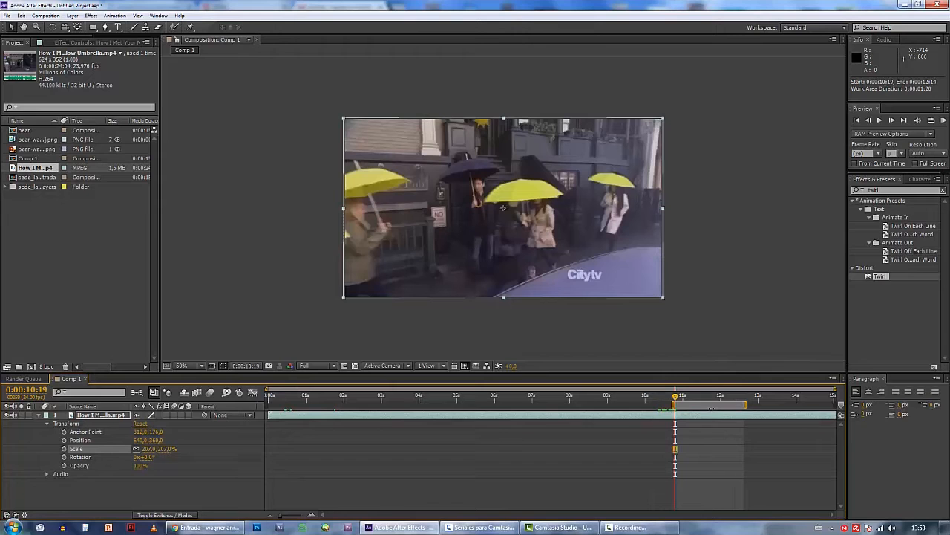
pyautogui.moveTo(677, 398); pyautogui.dragTo(738, 400)
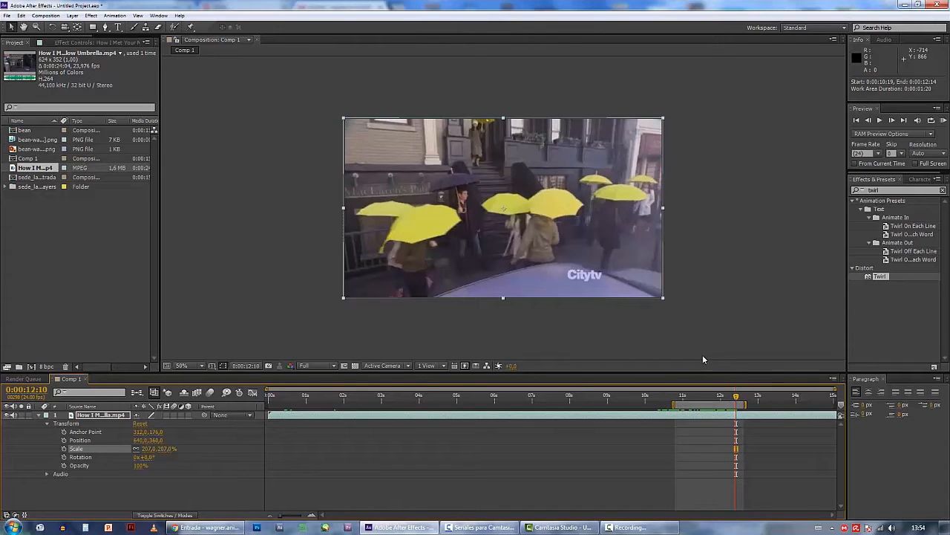
pyautogui.click(39, 416)
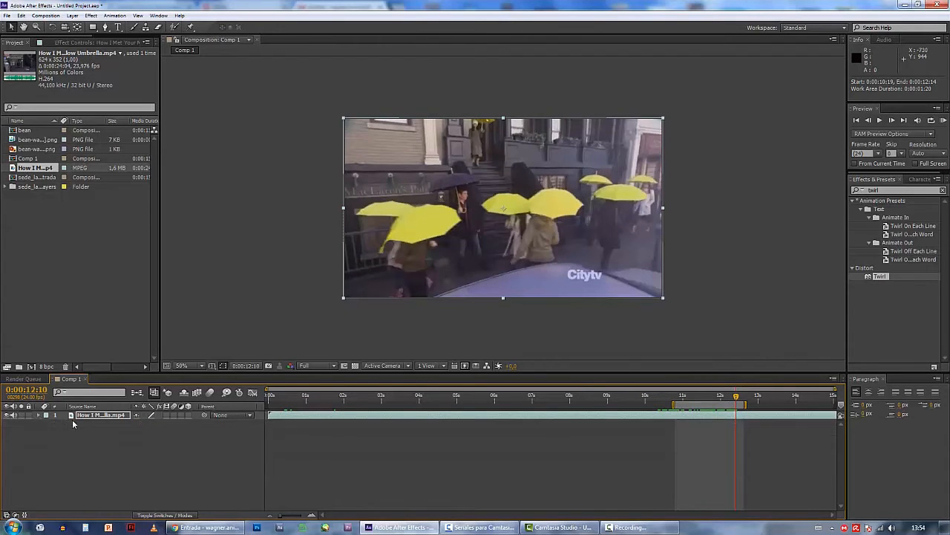
# Duplicate the Yellow Umbrella layer and apply the Tint effect to the lower copy, keeping the upper copy hidden meanwhile
pyautogui.click(85, 417)
pyautogui.hotkey('ctrl', 'd')
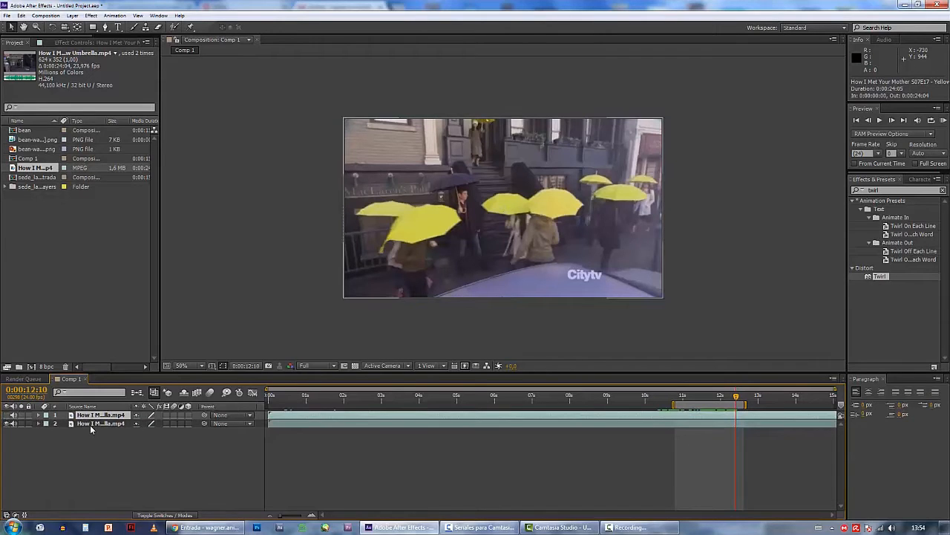
pyautogui.click(89, 423)
pyautogui.click(883, 190)
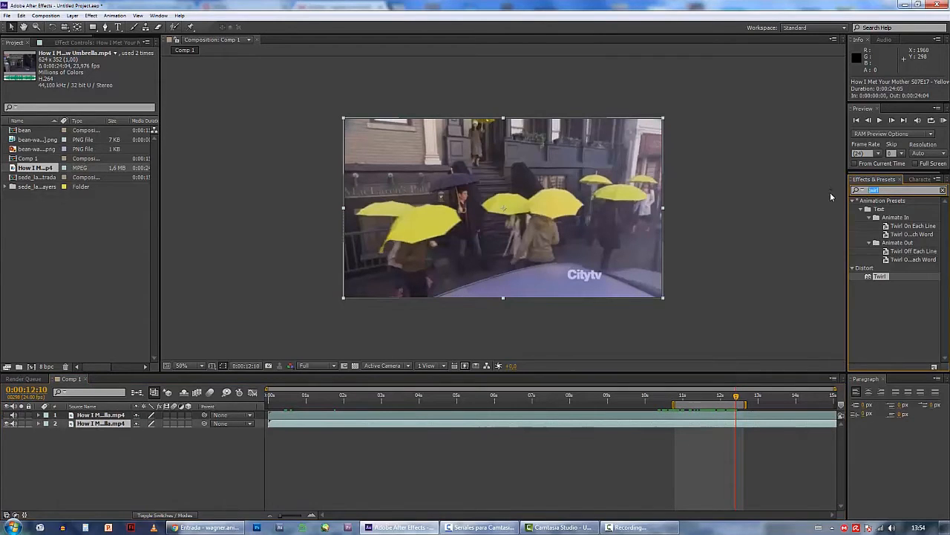
pyautogui.write('tint')
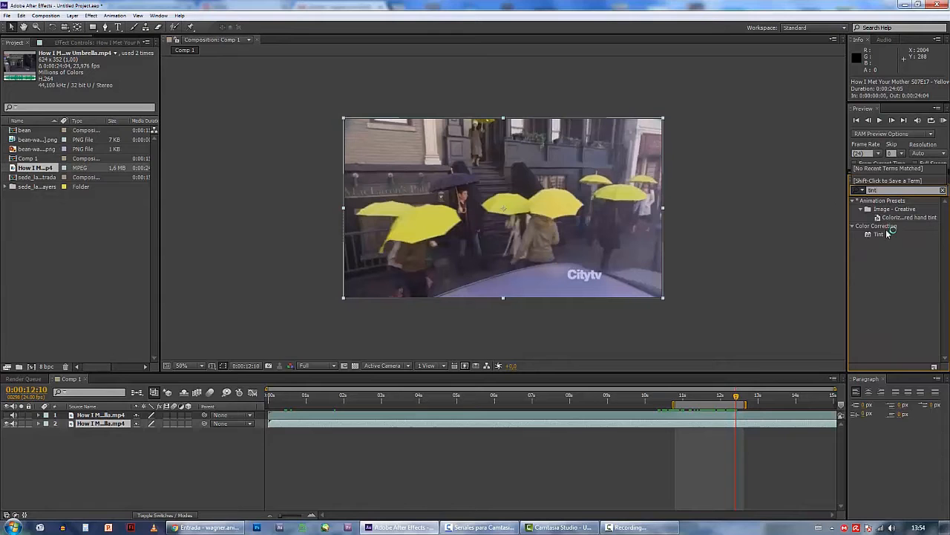
pyautogui.moveTo(886, 232); pyautogui.dragTo(592, 234)
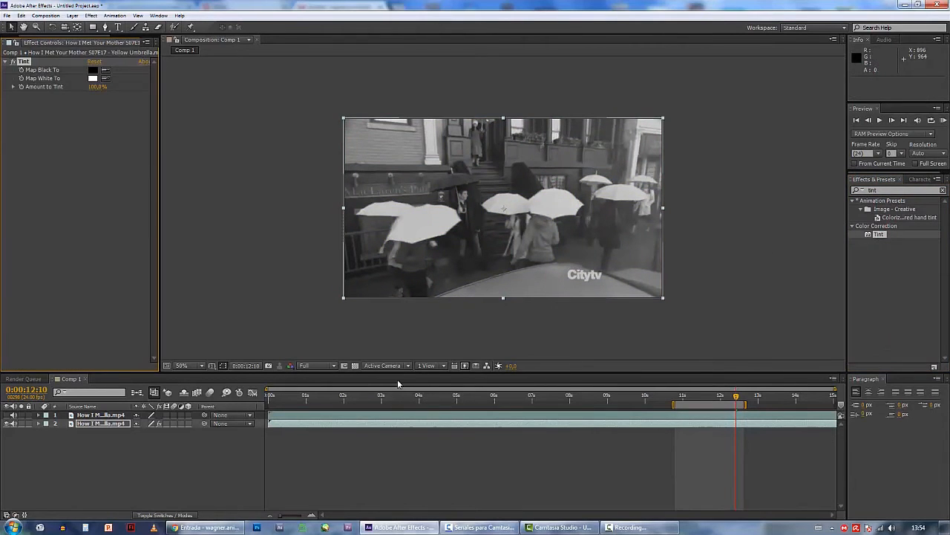
pyautogui.click(6, 416)
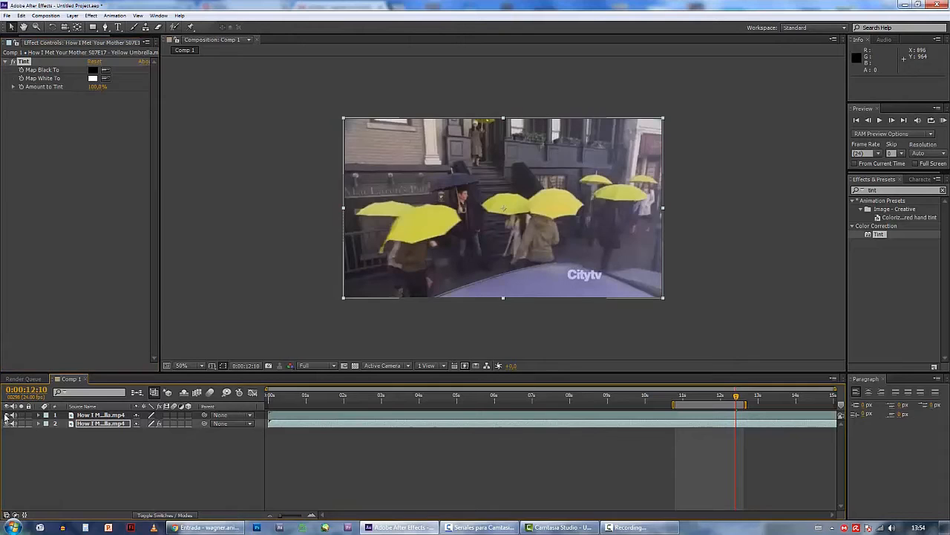
# Apply the Leave Color effect from Color Correction to the upper Yellow Umbrella layer
pyautogui.click(297, 415)
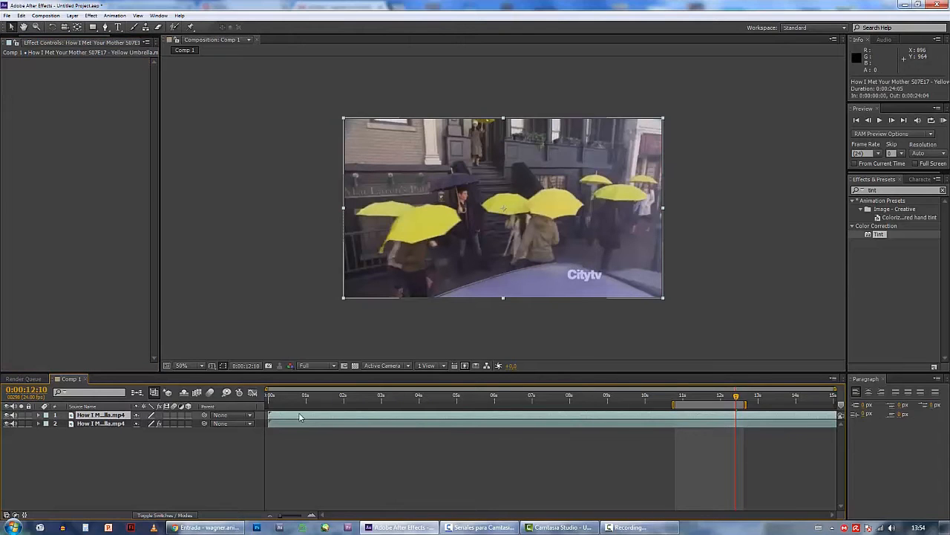
pyautogui.click(895, 189)
pyautogui.write('leav')
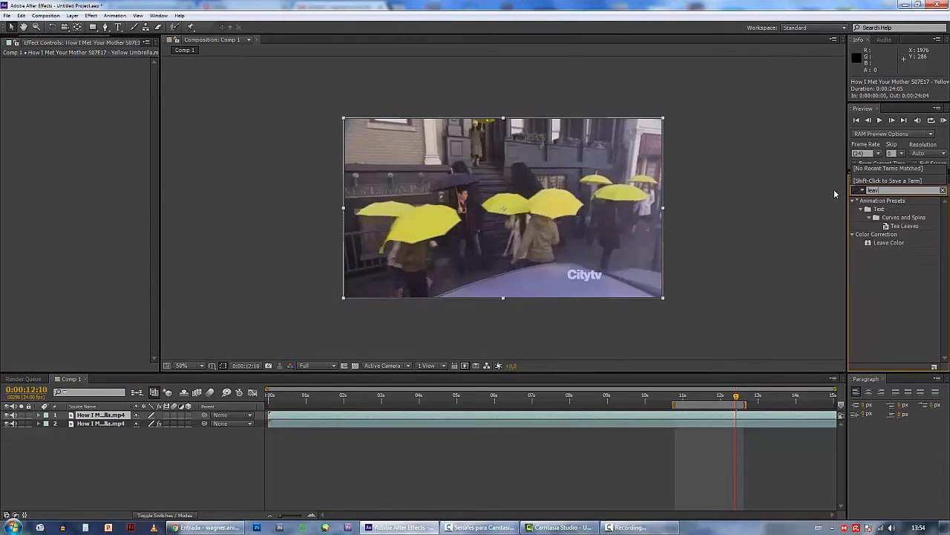
pyautogui.click(883, 242)
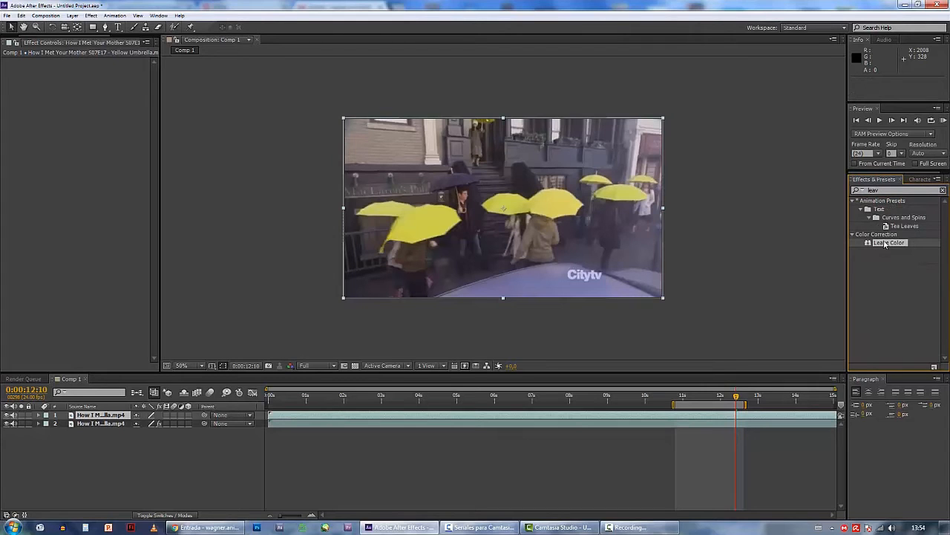
pyautogui.click(90, 16)
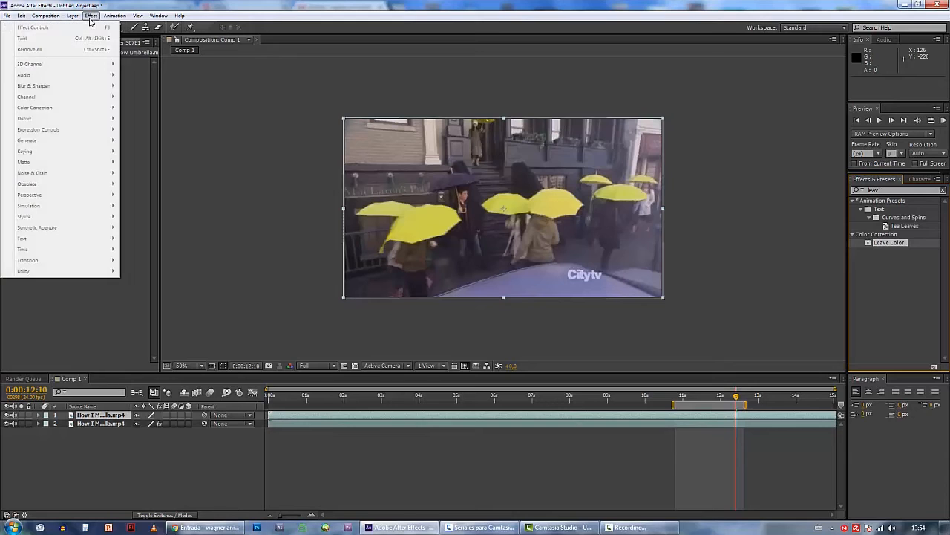
pyautogui.click(325, 414)
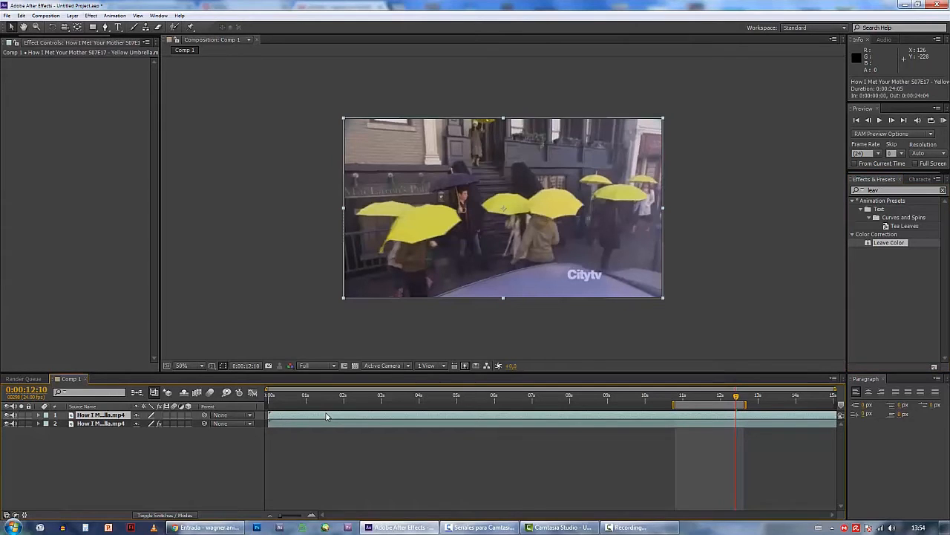
pyautogui.click(91, 15)
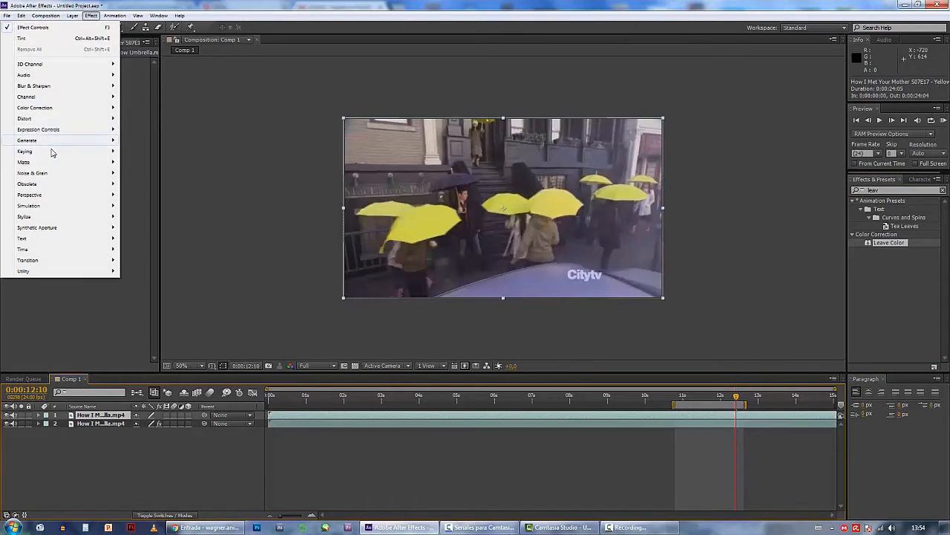
pyautogui.moveTo(60, 111)
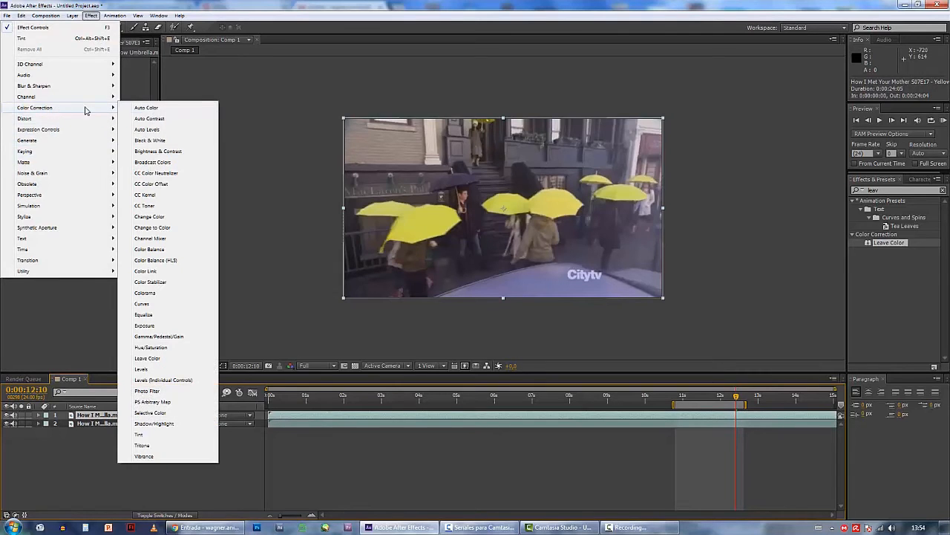
pyautogui.click(149, 358)
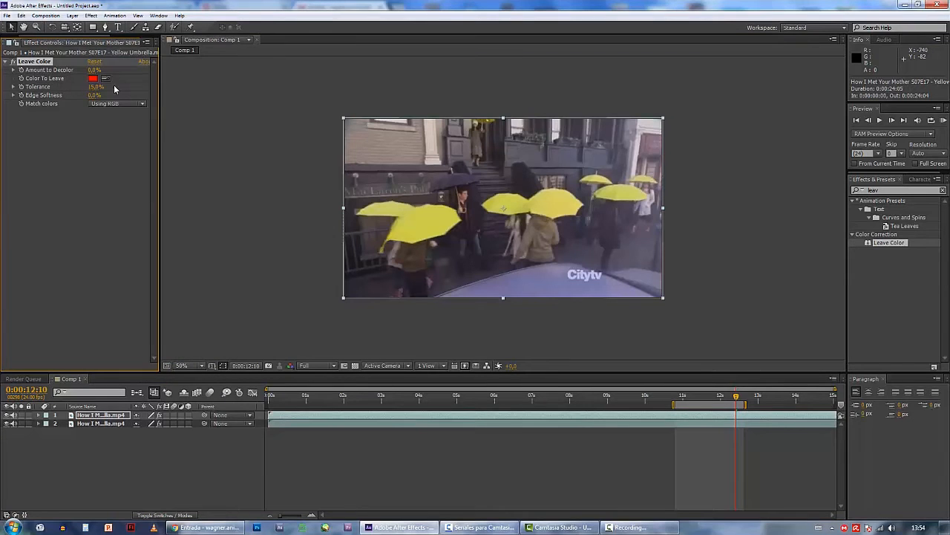
# Sample the umbrella yellow as Color To Leave, set Amount to Decolor to 100%, and scrub the result to 0:00:12:00
pyautogui.click(418, 213)
pyautogui.click(94, 70)
pyautogui.write('100')
pyautogui.press('Return')
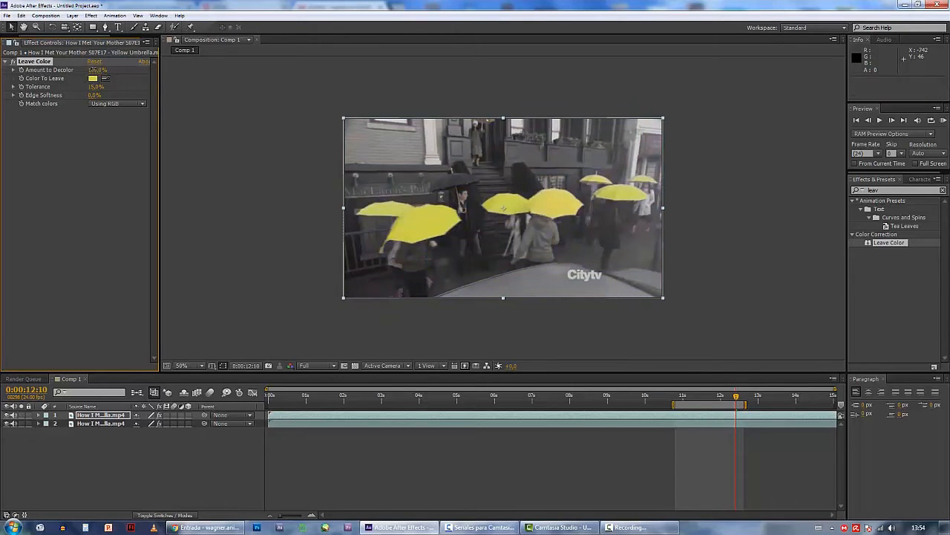
pyautogui.click(229, 146)
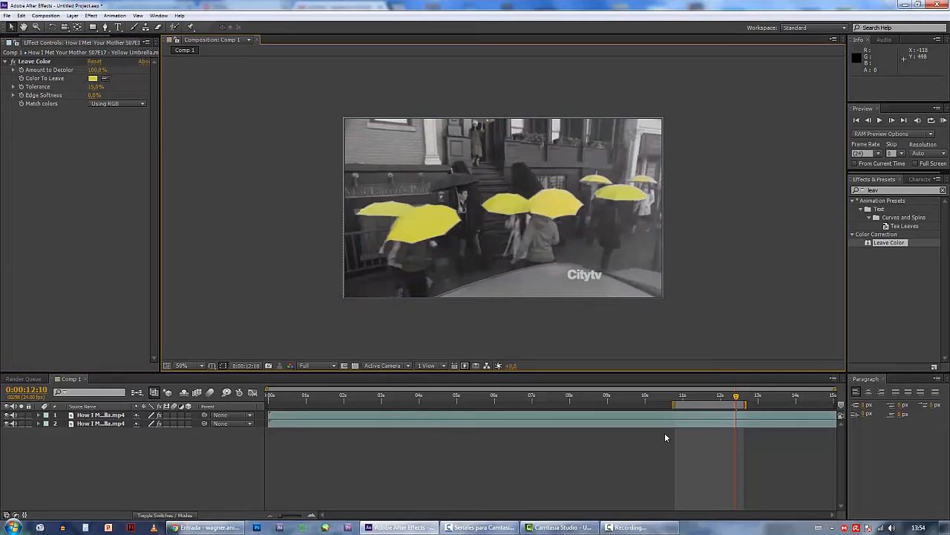
pyautogui.click(680, 398)
pyautogui.moveTo(680, 399); pyautogui.dragTo(721, 400)
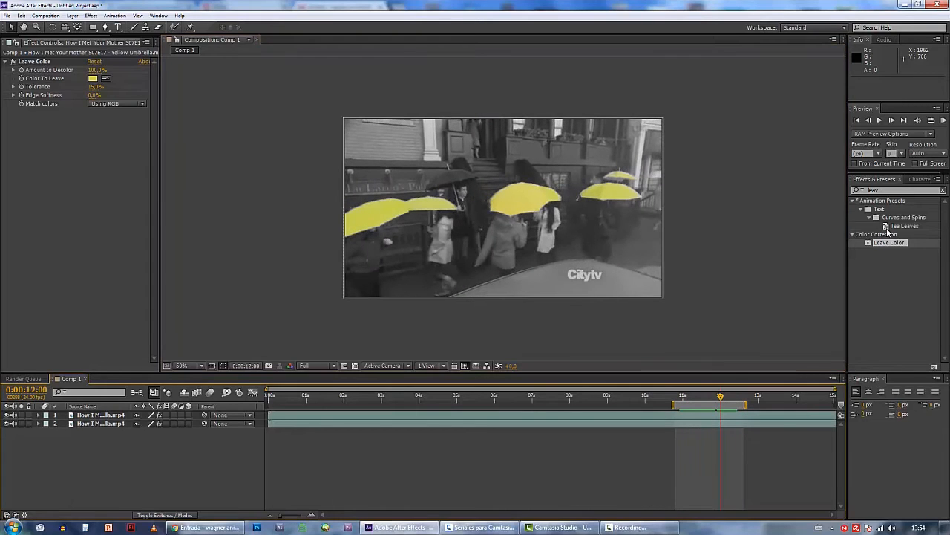
# Apply the Change to Color effect to the upper layer and sample the umbrella yellow as its From color
pyautogui.click(891, 182)
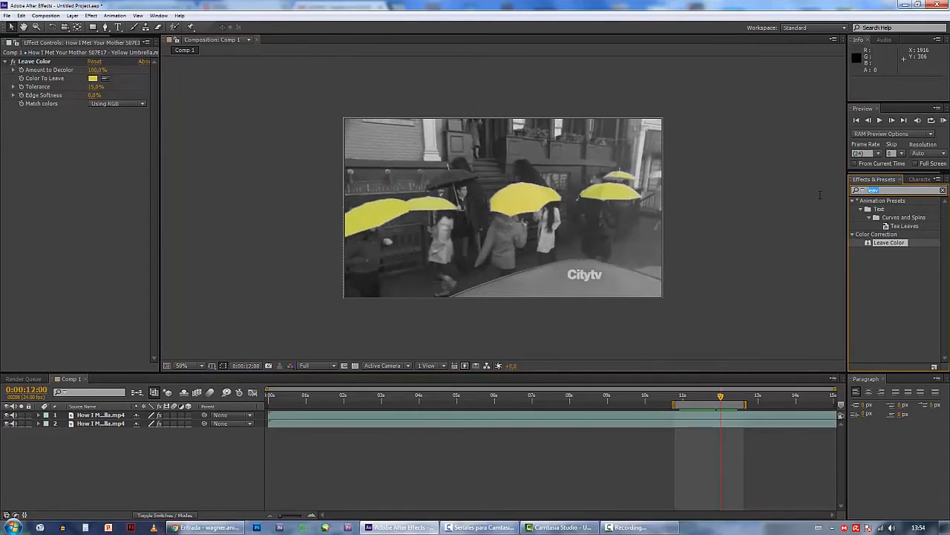
pyautogui.write('chan')
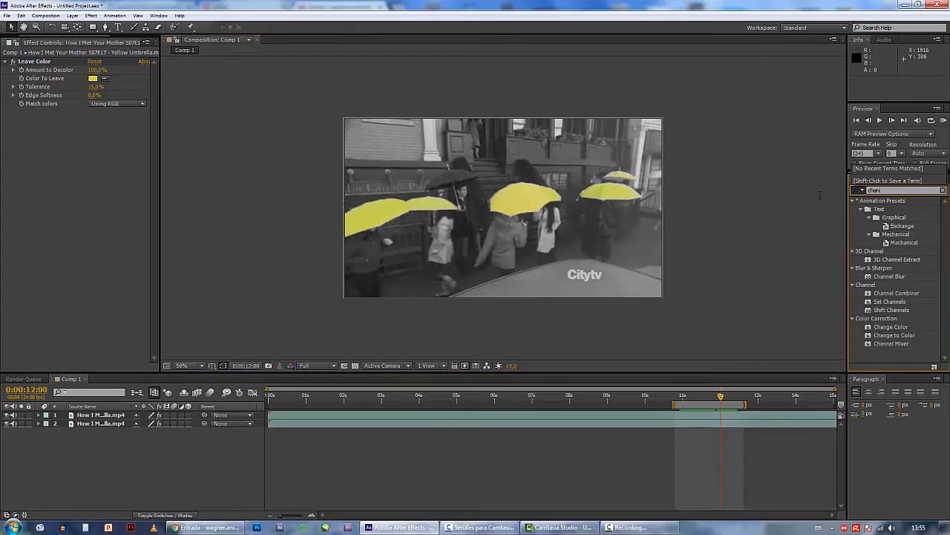
pyautogui.moveTo(895, 337); pyautogui.dragTo(470, 206)
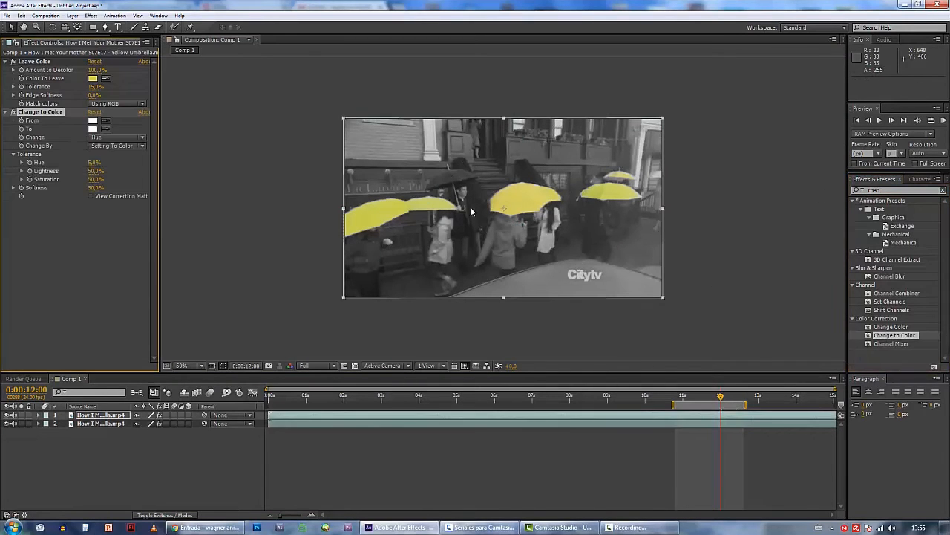
pyautogui.click(106, 121)
pyautogui.click(528, 190)
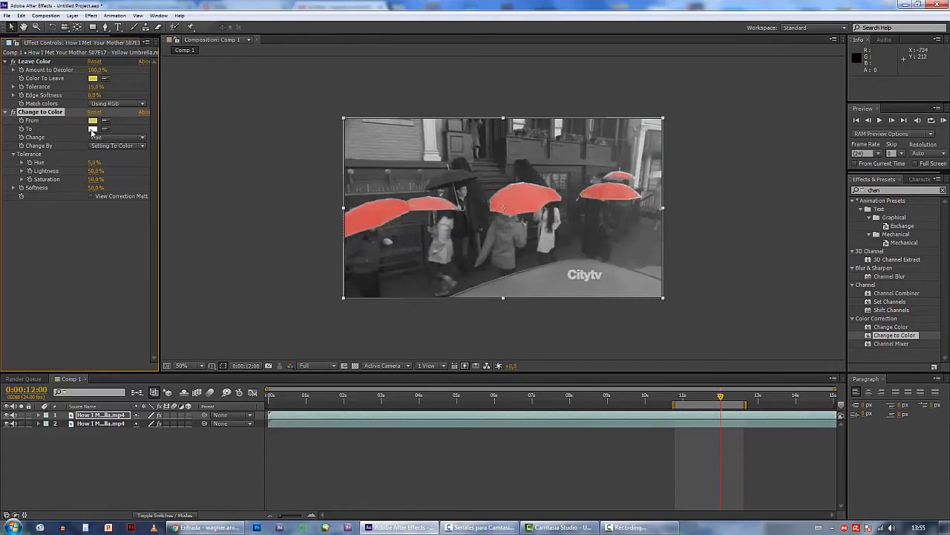
# Set the Change to Color effect's To color to purple 6706DE and scrub the recolored umbrellas to 0:00:11:08
pyautogui.click(92, 129)
pyautogui.click(819, 161)
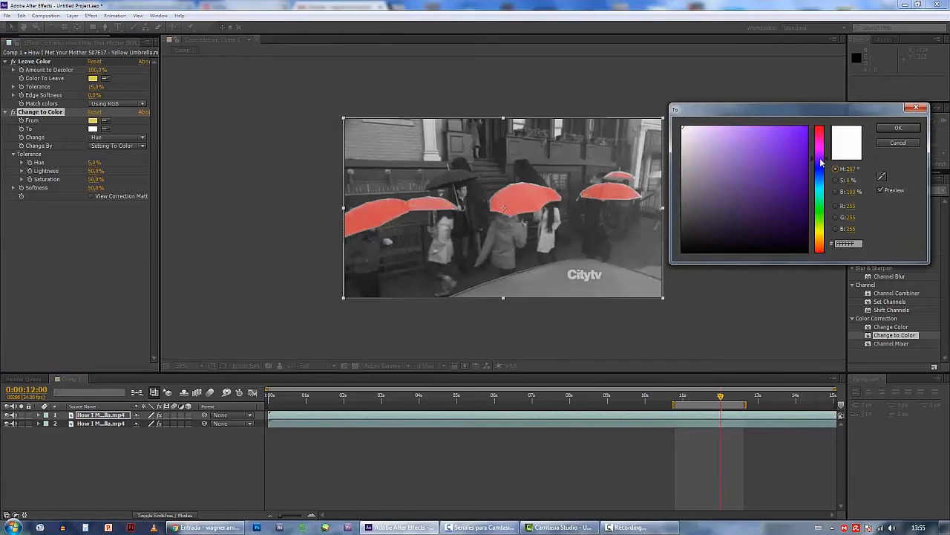
pyautogui.click(792, 161)
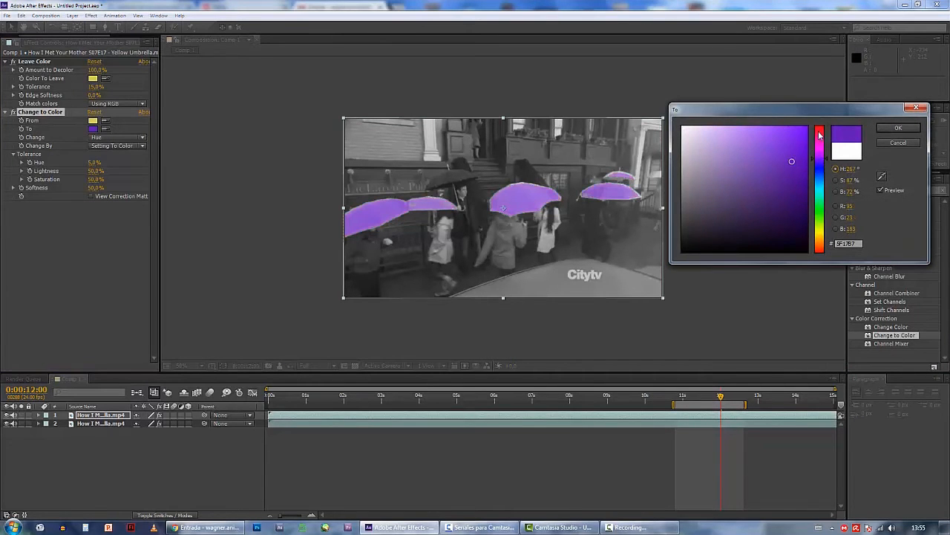
pyautogui.click(889, 124)
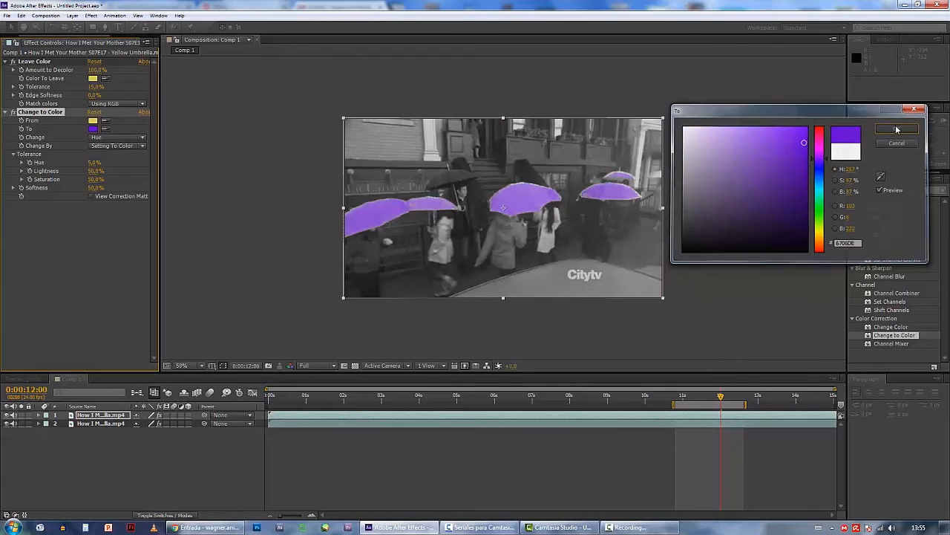
pyautogui.moveTo(678, 402); pyautogui.dragTo(697, 407)
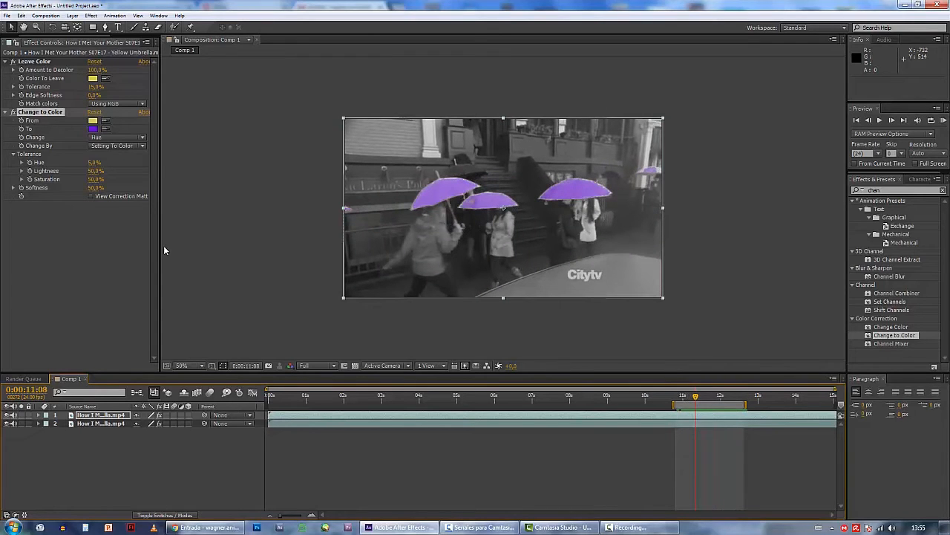
# Delete the Change to Color effect from the upper Yellow Umbrella layer
pyautogui.click(36, 112)
pyautogui.press('Delete')
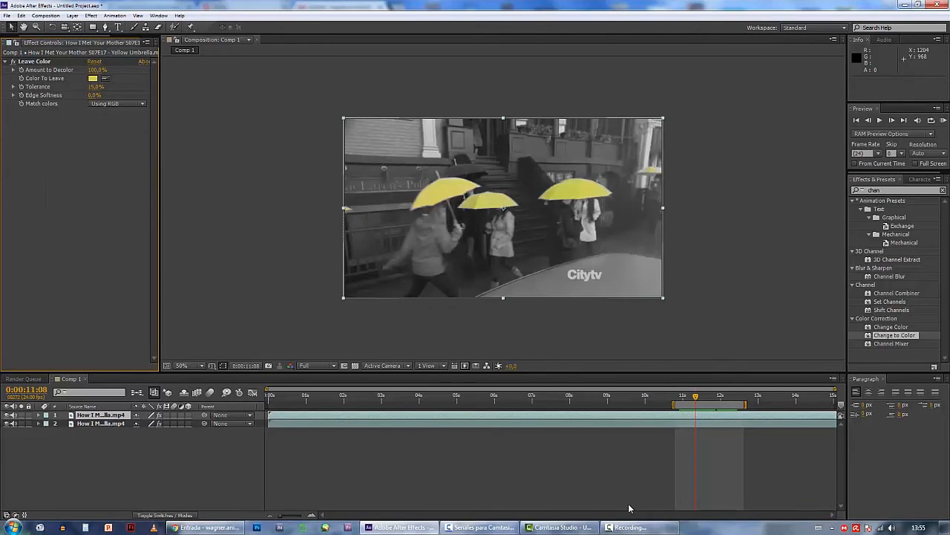
# Move the current time and the work area start to 0:00:11:00 and activate the Pen tool
pyautogui.press('=')
pyautogui.press('=')
pyautogui.moveTo(629, 515); pyautogui.dragTo(672, 515)
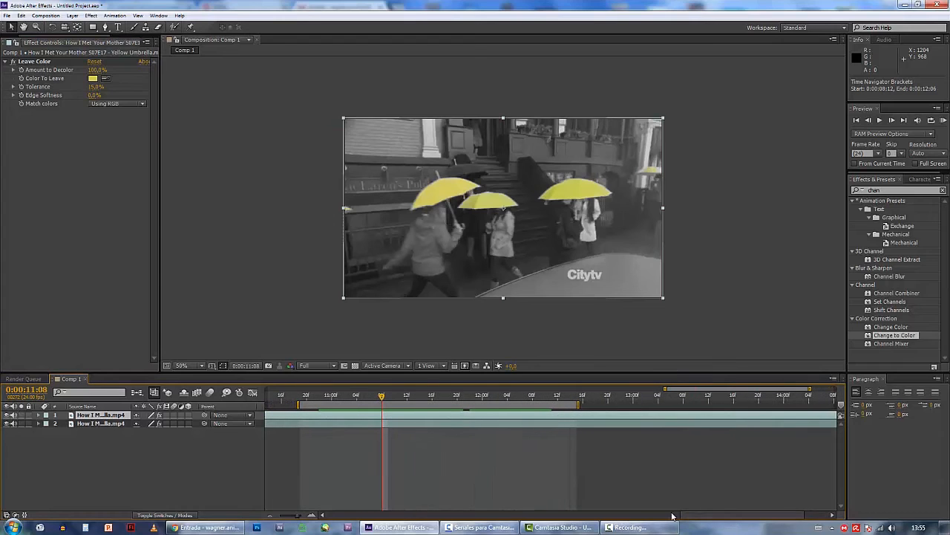
pyautogui.click(35, 419)
pyautogui.click(38, 415)
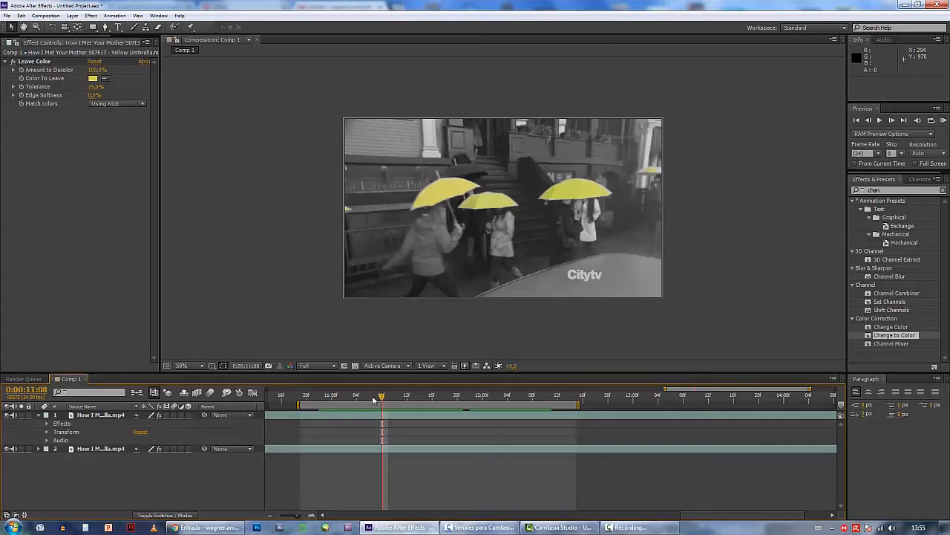
pyautogui.moveTo(380, 399); pyautogui.dragTo(331, 405)
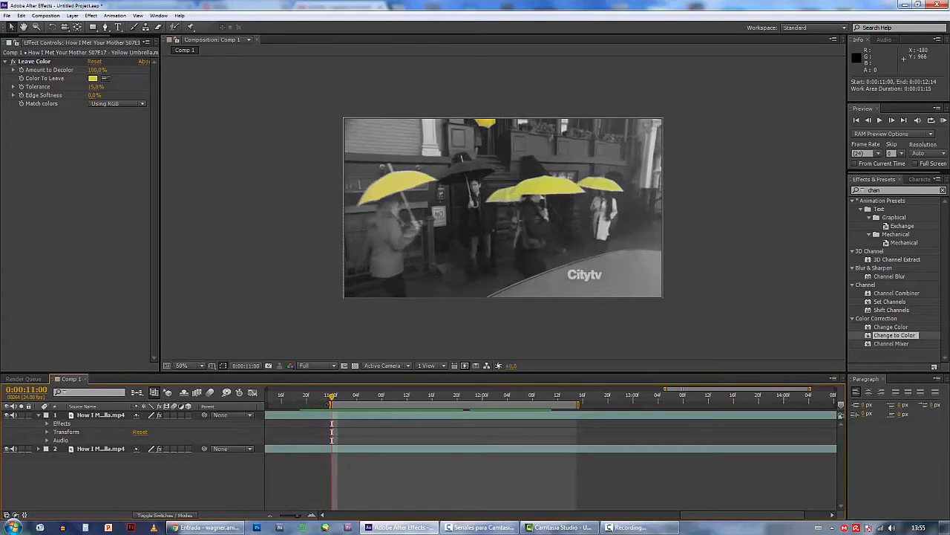
pyautogui.click(105, 28)
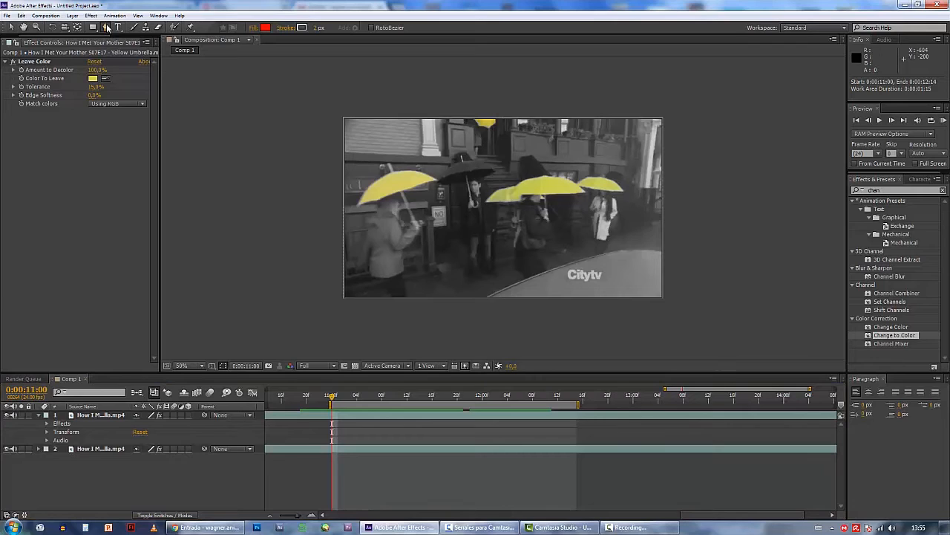
pyautogui.click(352, 214)
pyautogui.click(419, 202)
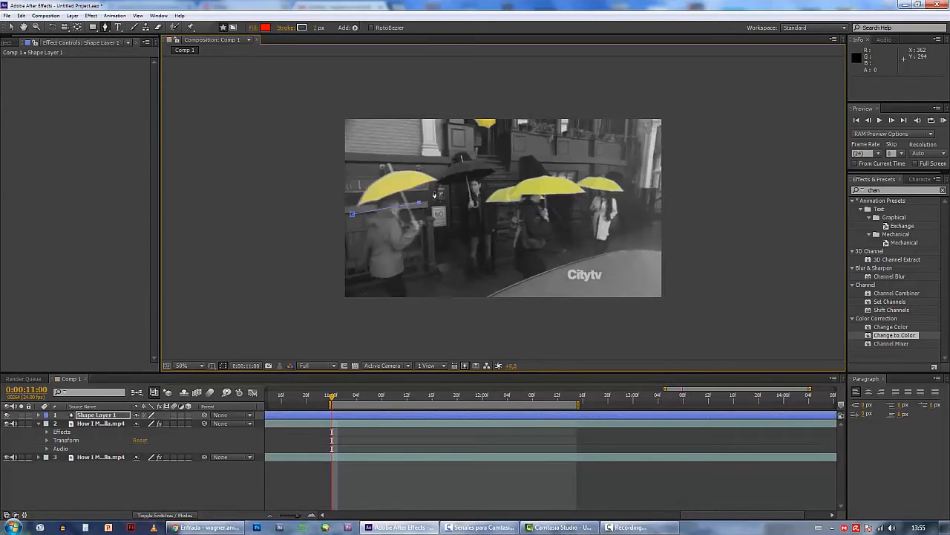
pyautogui.hotkey('ctrl', 'z')
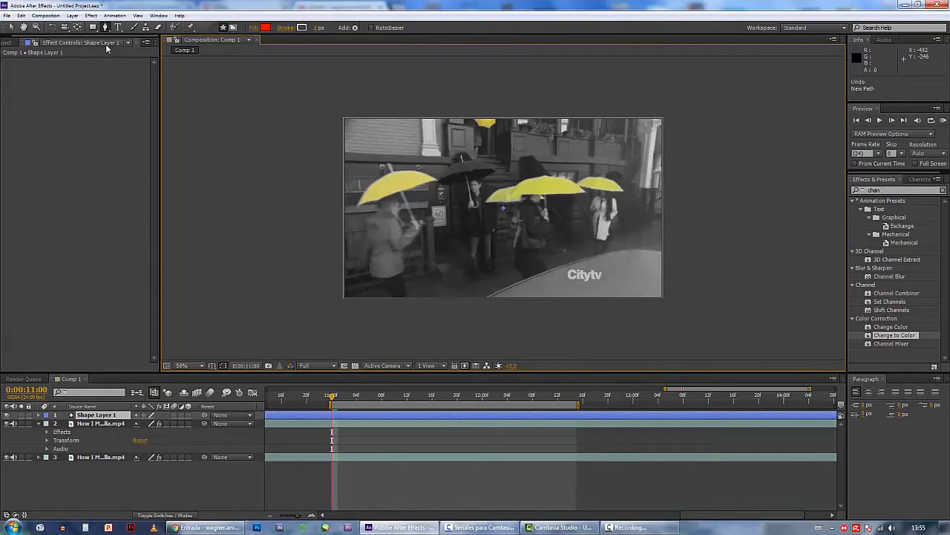
pyautogui.click(135, 42)
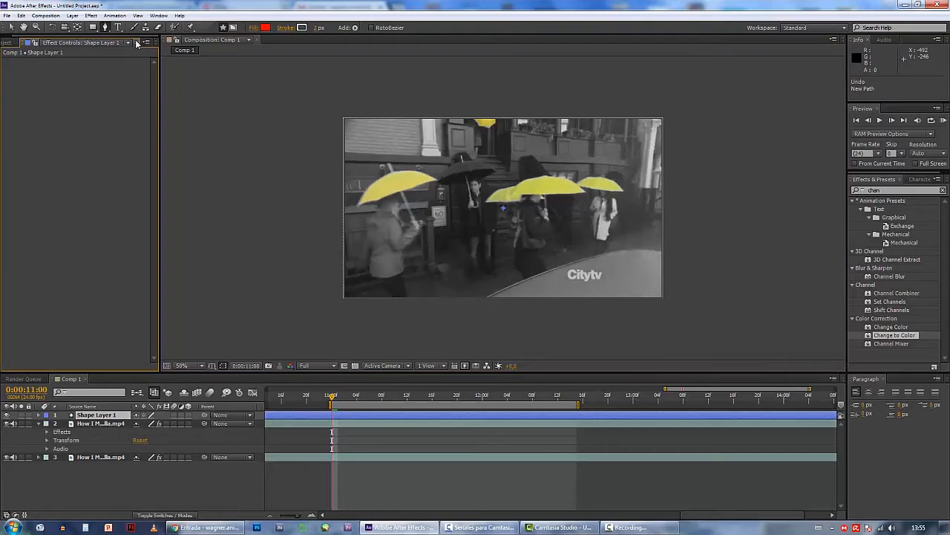
pyautogui.click(232, 29)
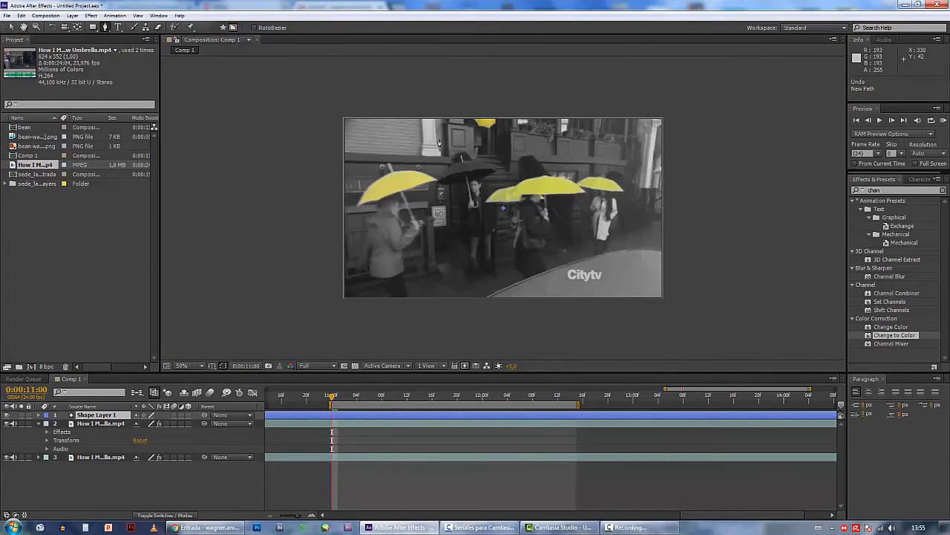
pyautogui.click(355, 210)
pyautogui.click(386, 210)
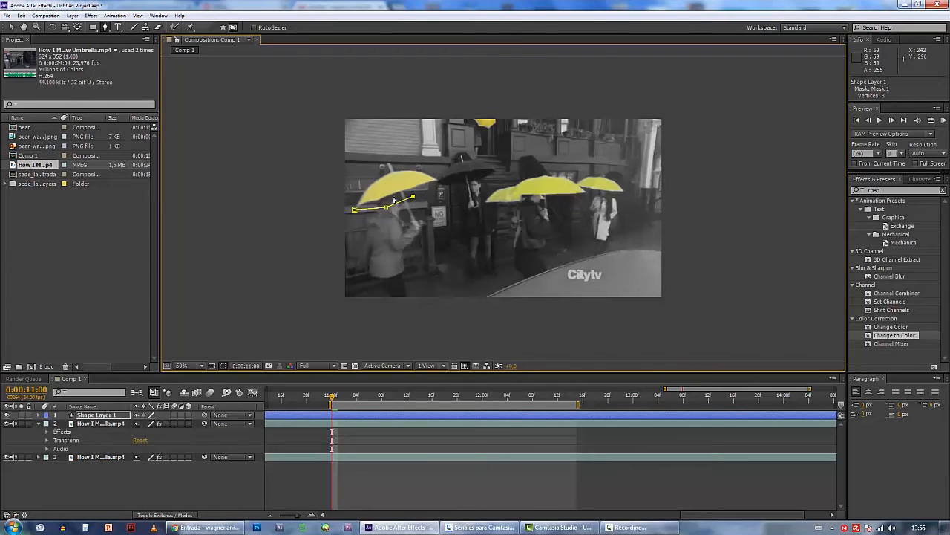
pyautogui.hotkey('ctrl', 'z')
pyautogui.hotkey('ctrl', 'z')
pyautogui.click(319, 414)
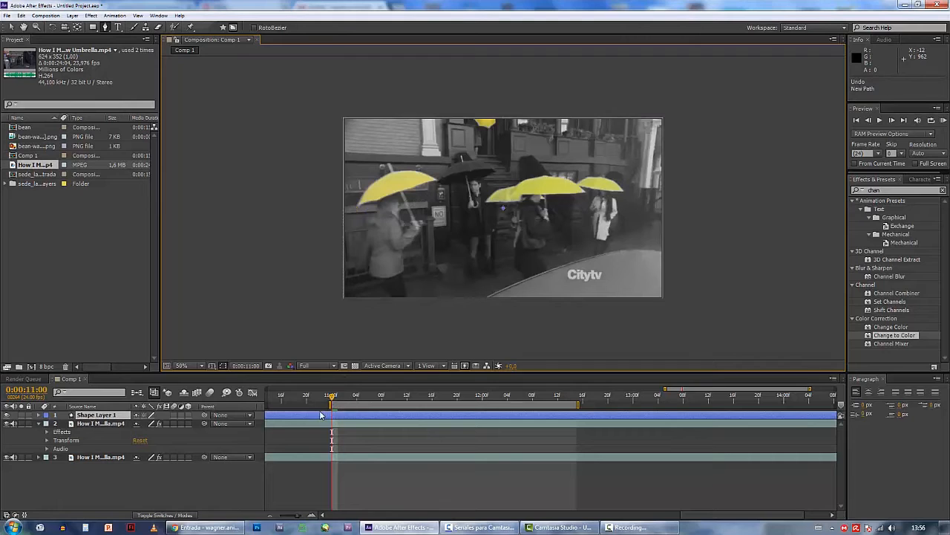
pyautogui.press('Delete')
# Draw a closed nine-point mask on the upper Yellow Umbrella layer around the leftmost umbrella
pyautogui.click(316, 415)
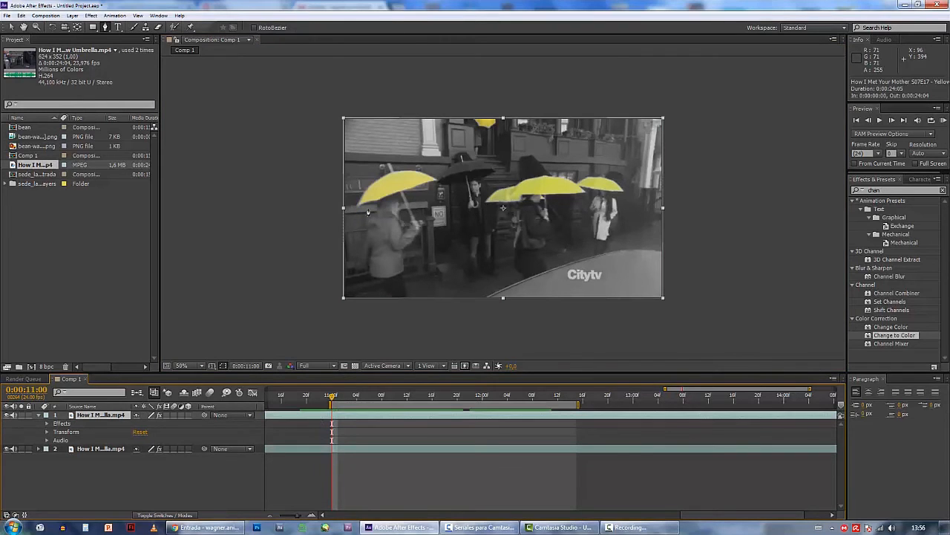
pyautogui.click(354, 214)
pyautogui.click(398, 206)
pyautogui.click(427, 188)
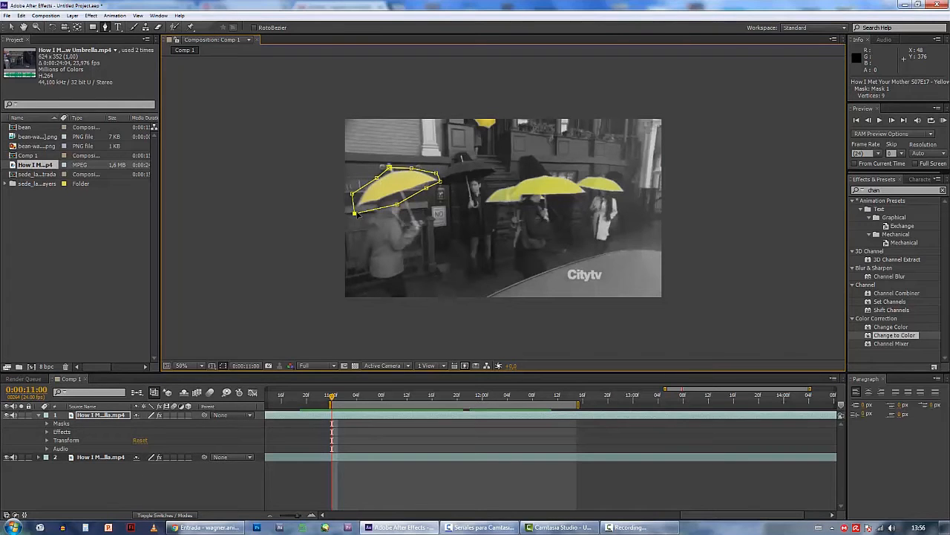
pyautogui.click(355, 213)
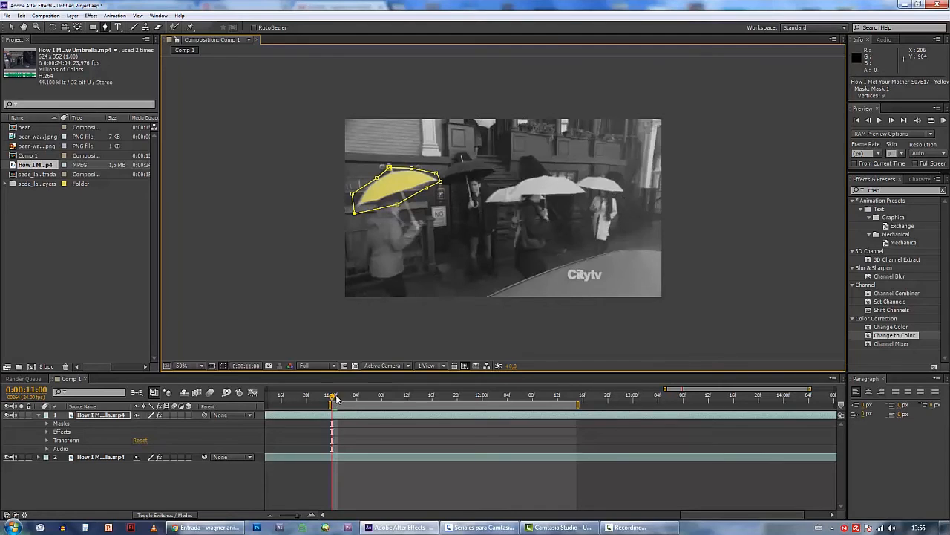
# Start keyframing the Mask Path of Mask 1 at 0:00:11:00
pyautogui.moveTo(335, 399)
pyautogui.mouseDown()
pyautogui.moveTo(403, 406)
pyautogui.moveTo(334, 400)
pyautogui.mouseUp()
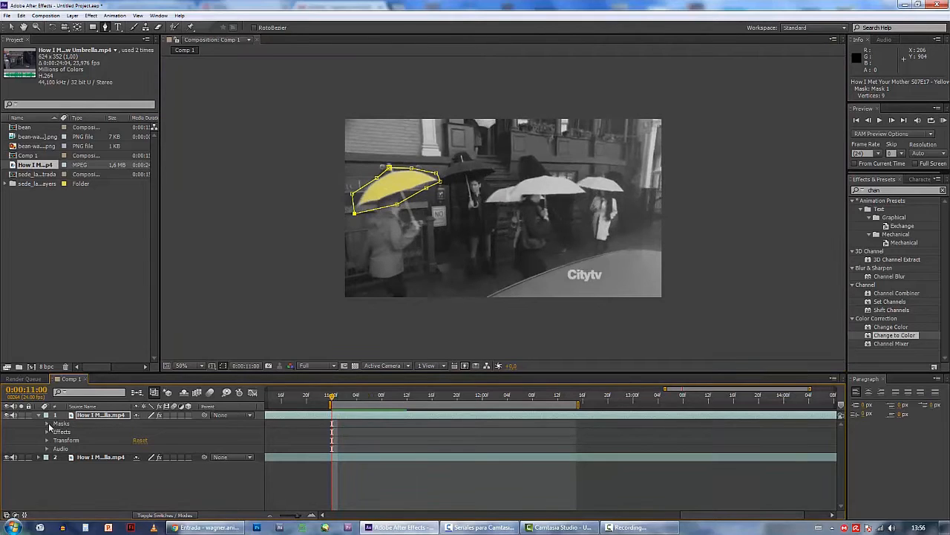
pyautogui.click(47, 424)
pyautogui.click(56, 432)
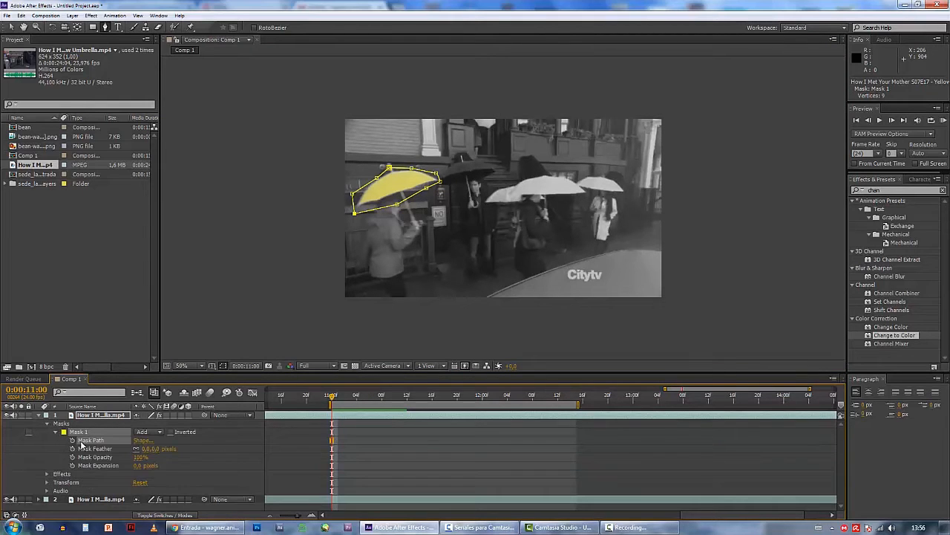
pyautogui.click(72, 439)
# Reposition the mask over the walking person's umbrella at 0:00:11:04, 0:00:11:09 and 0:00:11:12 to keyframe its movement
pyautogui.moveTo(337, 400); pyautogui.dragTo(356, 399)
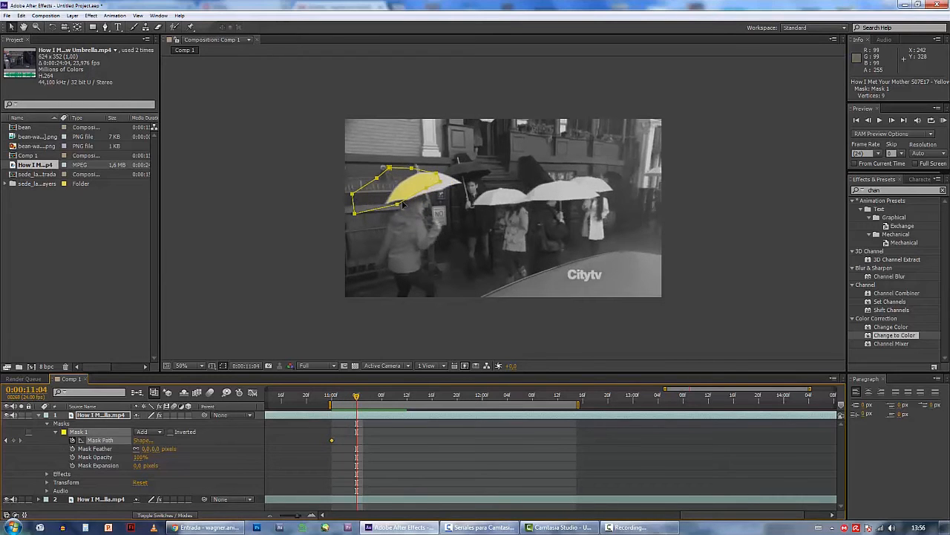
pyautogui.moveTo(399, 205); pyautogui.dragTo(429, 202)
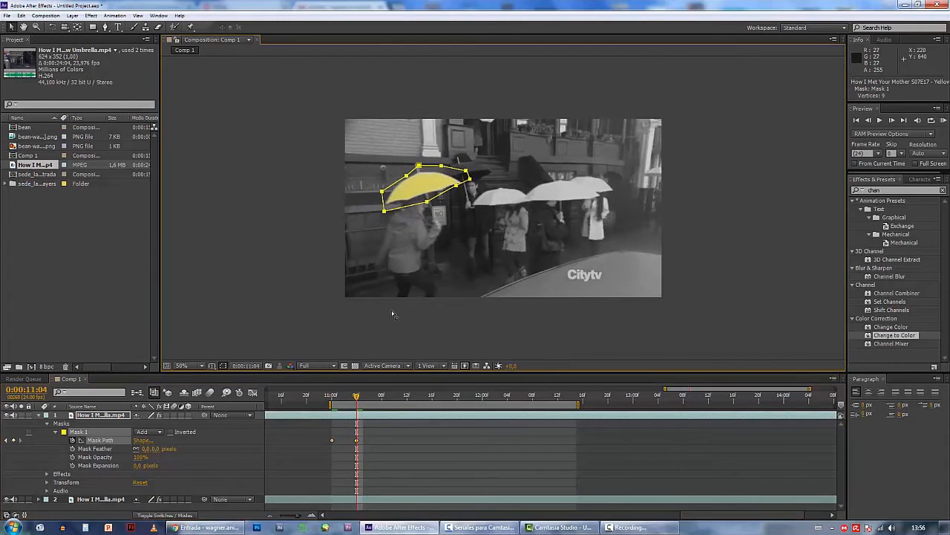
pyautogui.moveTo(362, 392); pyautogui.dragTo(387, 394)
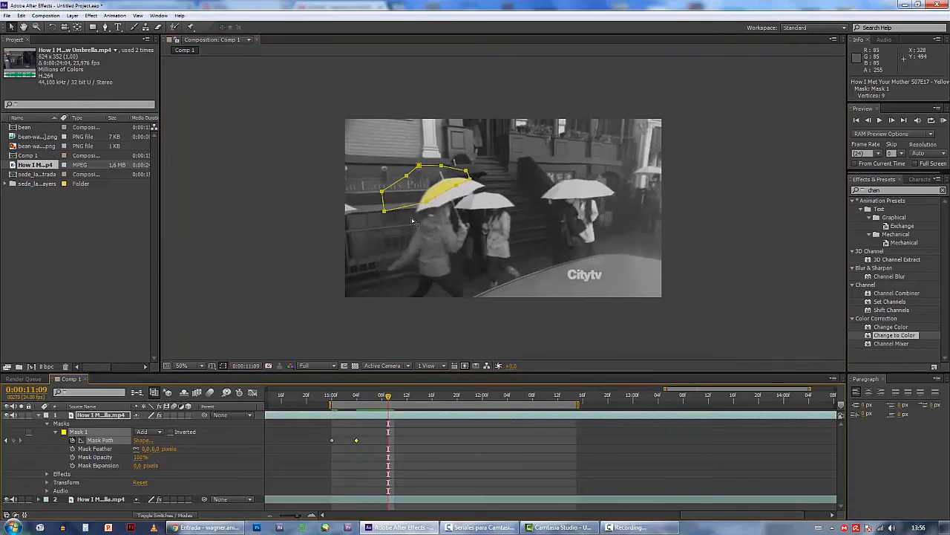
pyautogui.moveTo(428, 202); pyautogui.dragTo(455, 210)
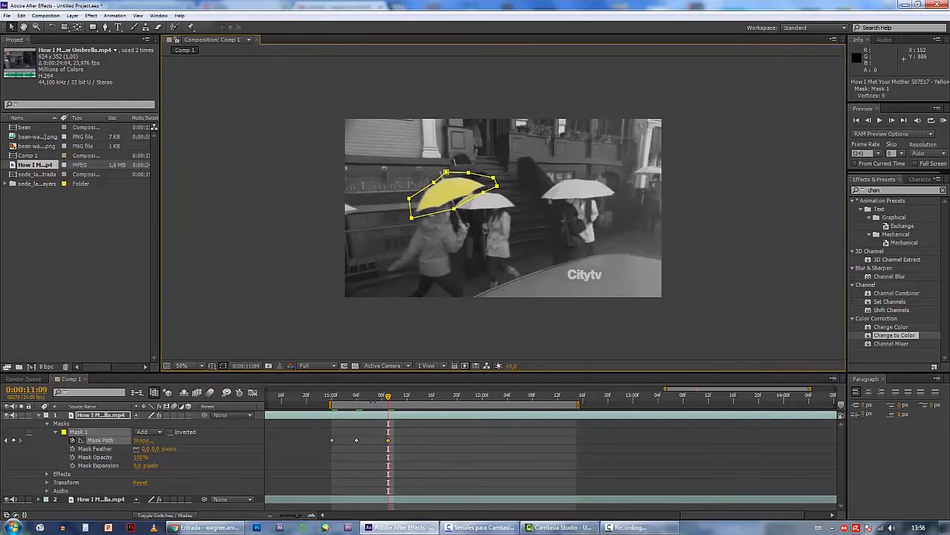
pyautogui.moveTo(390, 402); pyautogui.dragTo(408, 408)
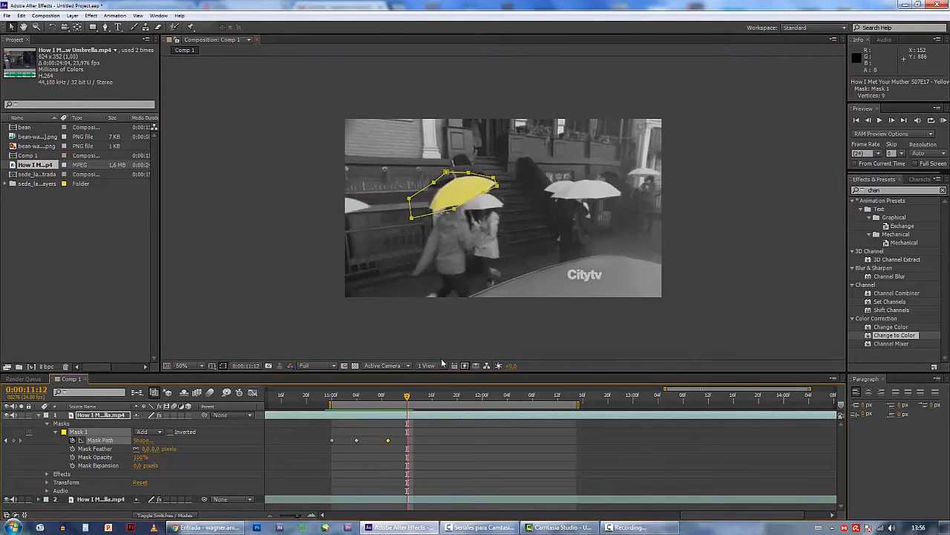
pyautogui.moveTo(453, 210); pyautogui.dragTo(461, 208)
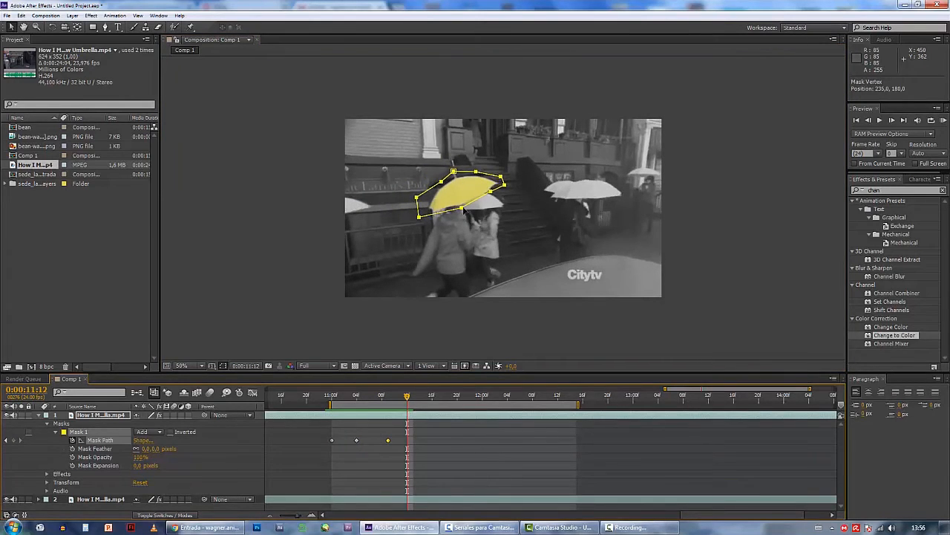
# Move the mask onto the umbrella at 0:00:11:18 and reshape its points to exclude the neighbouring umbrellas
pyautogui.moveTo(408, 397); pyautogui.dragTo(444, 398)
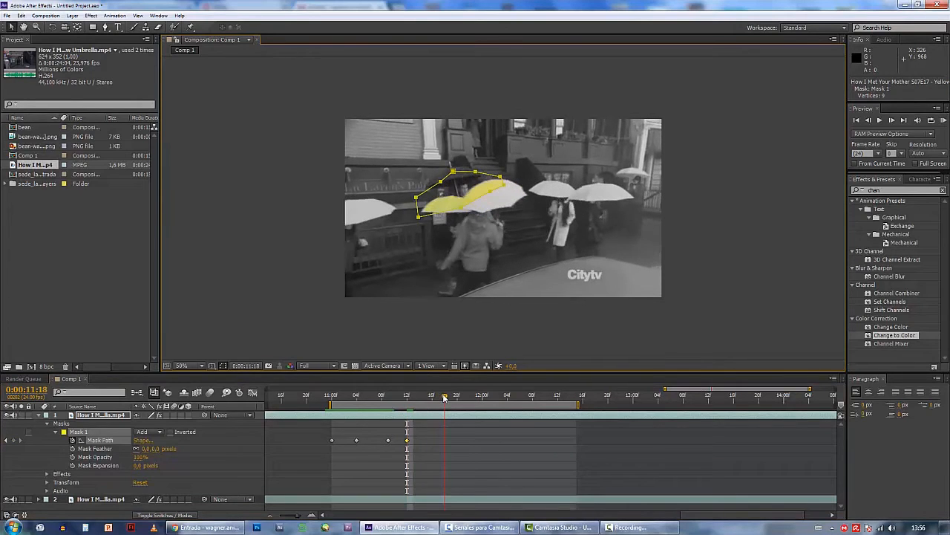
pyautogui.moveTo(463, 210); pyautogui.dragTo(496, 213)
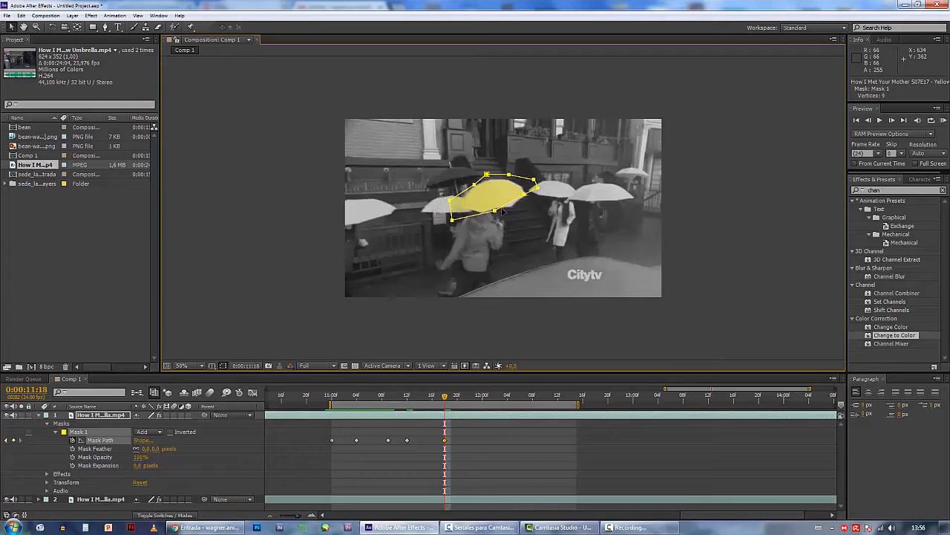
pyautogui.click(317, 182)
pyautogui.click(495, 211)
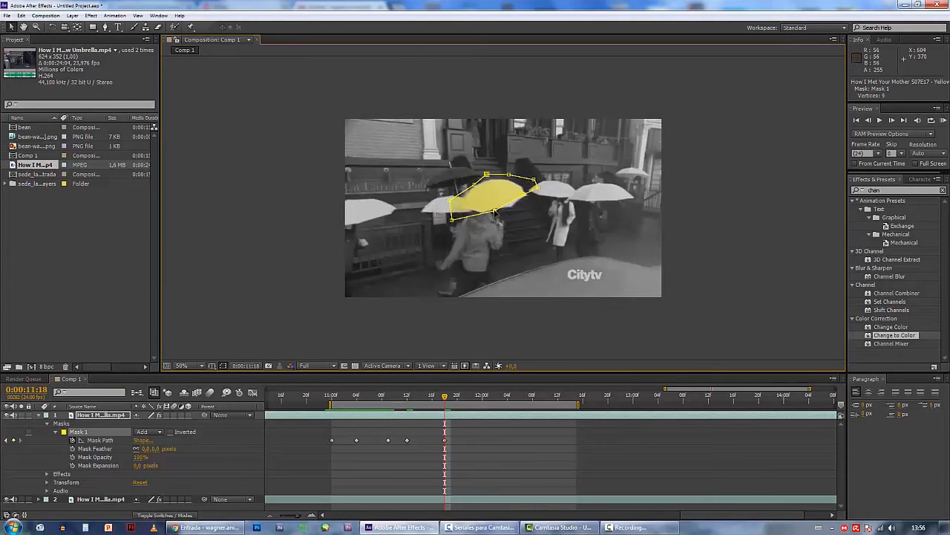
pyautogui.moveTo(495, 212); pyautogui.dragTo(524, 182)
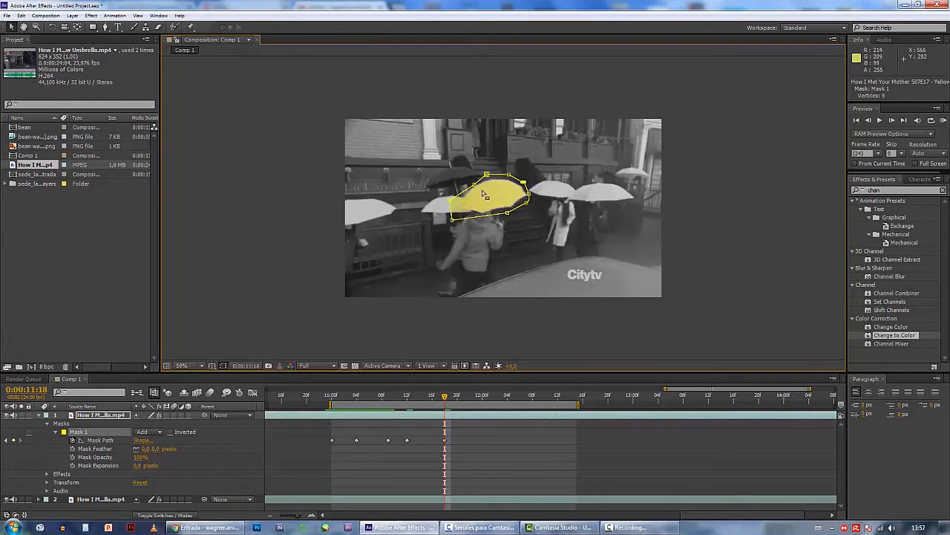
pyautogui.moveTo(451, 201); pyautogui.dragTo(504, 216)
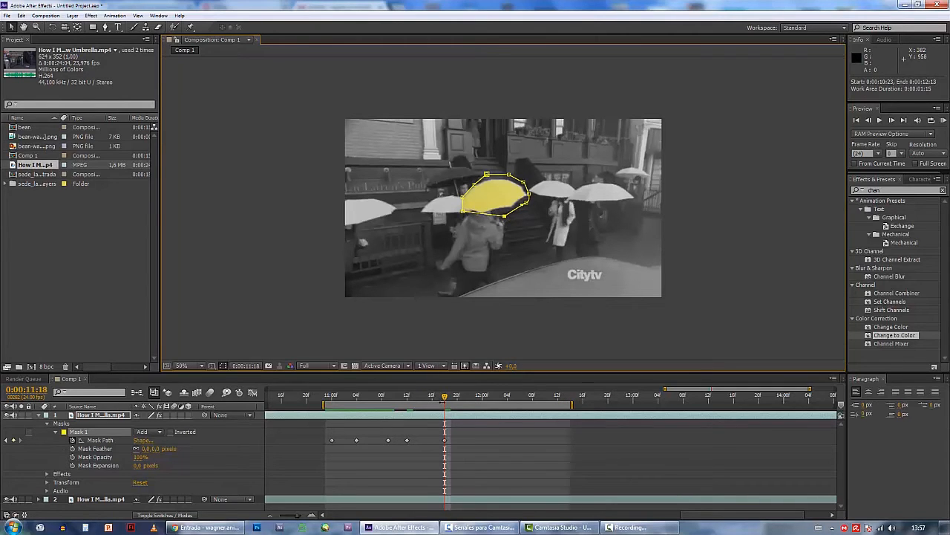
# Shorten the work area to end at 0:00:11:17 and run a RAM preview of the tracked yellow umbrella
pyautogui.moveTo(444, 398); pyautogui.dragTo(491, 396)
pyautogui.press('pageup')
pyautogui.press('pageup')
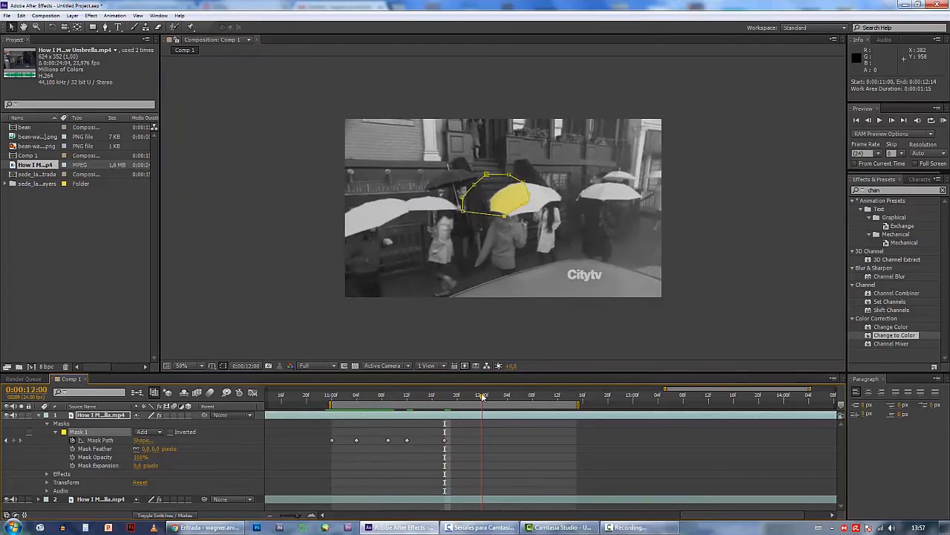
pyautogui.moveTo(578, 403); pyautogui.dragTo(447, 403)
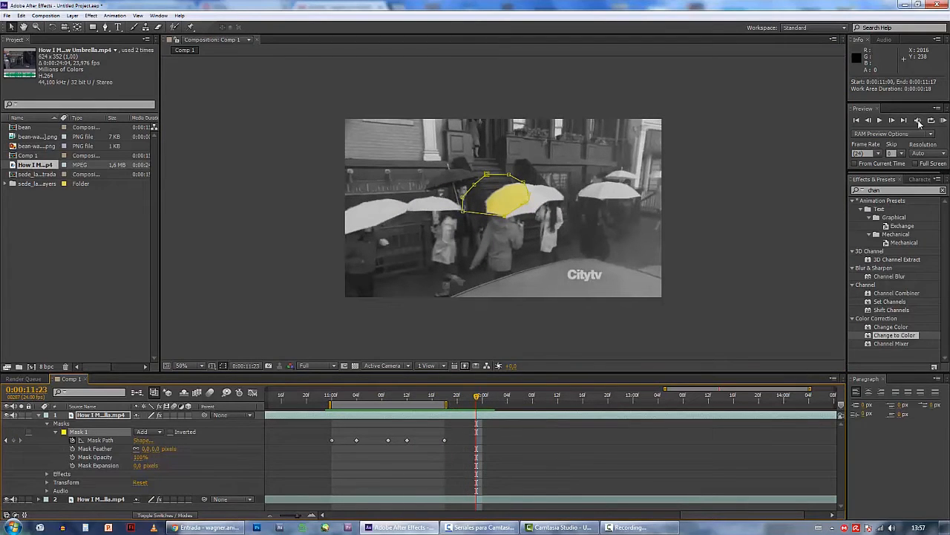
pyautogui.click(942, 121)
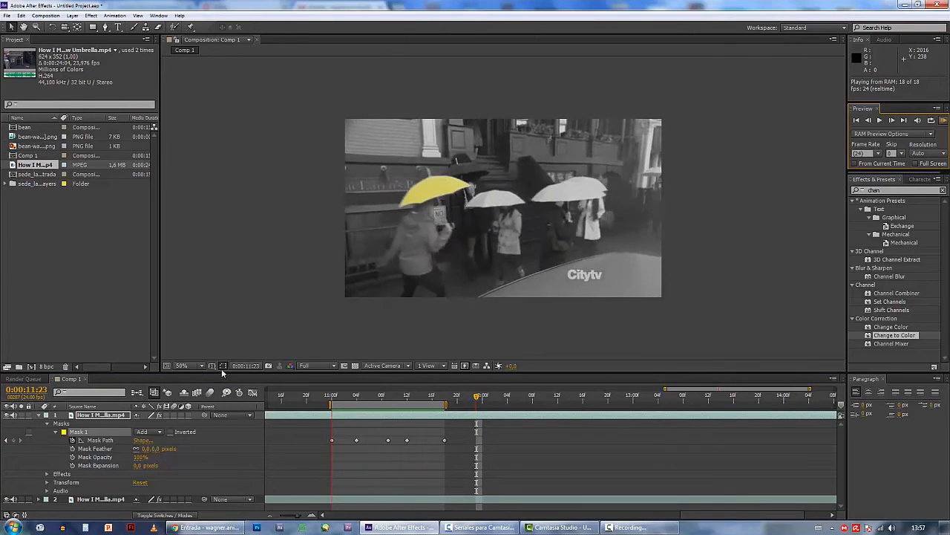
pyautogui.press('space')
pyautogui.click(12, 420)
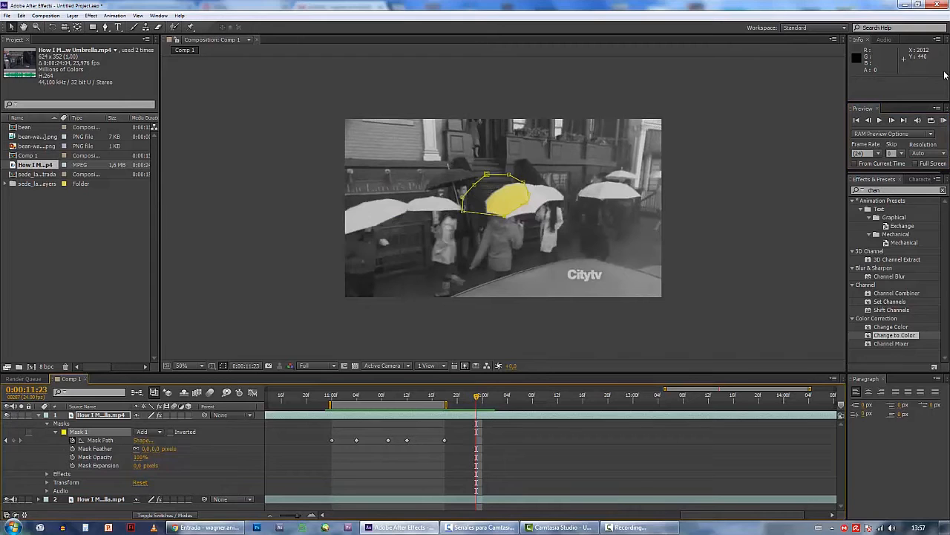
# Mute the lower video layer, replay the RAM preview and scrub the timeline to check the tracked yellow umbrella
pyautogui.click(943, 120)
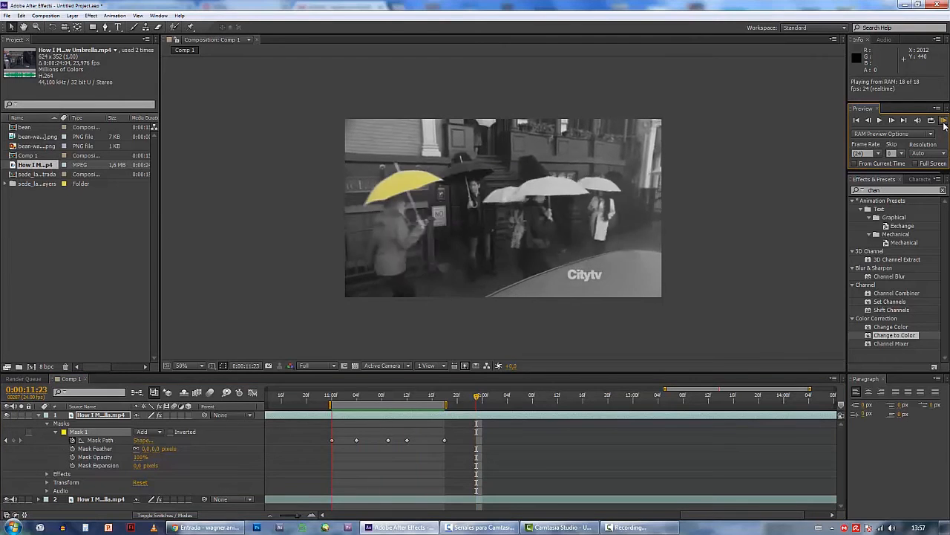
pyautogui.press('space')
pyautogui.click(16, 505)
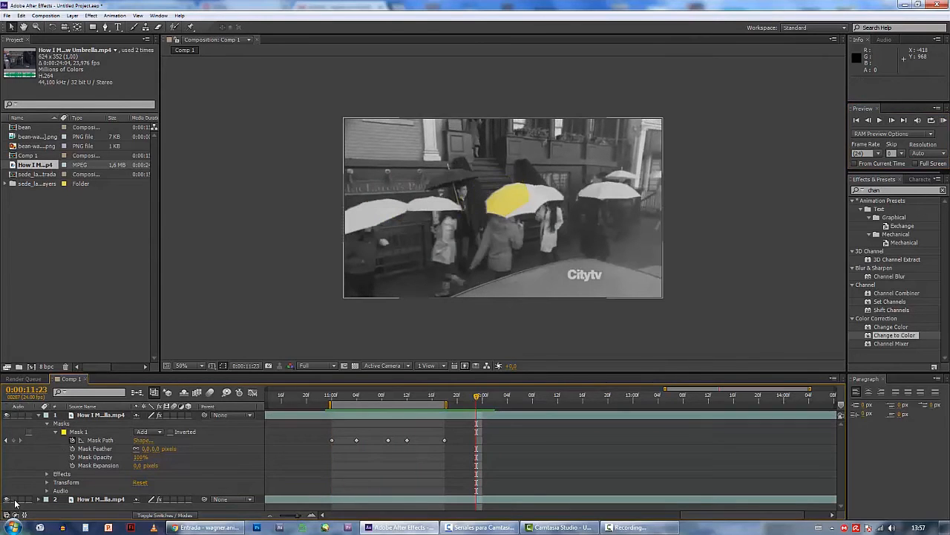
pyautogui.click(944, 121)
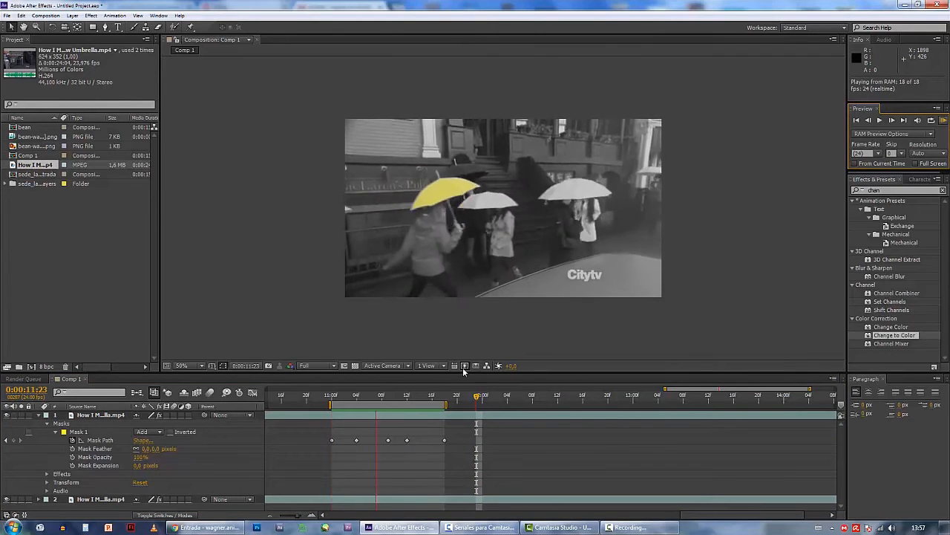
pyautogui.click(371, 398)
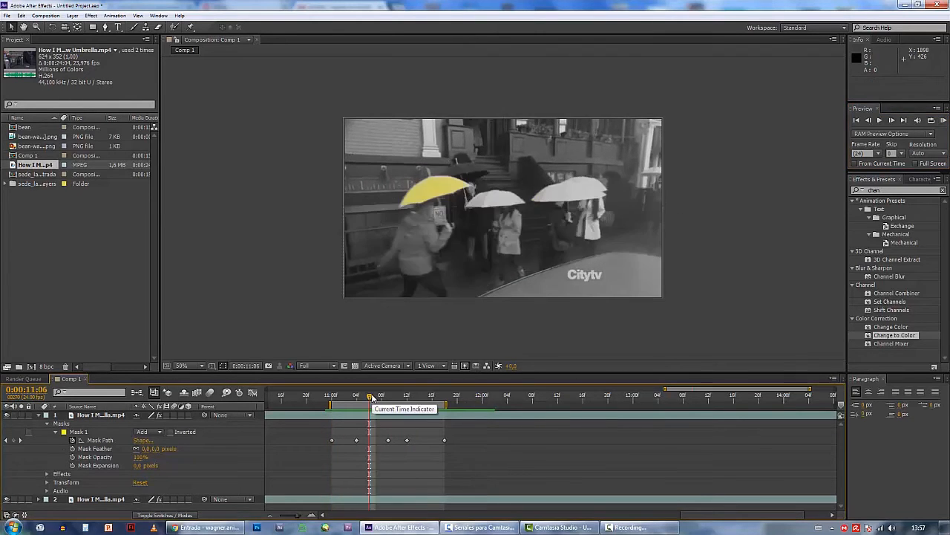
pyautogui.moveTo(372, 397); pyautogui.dragTo(401, 408)
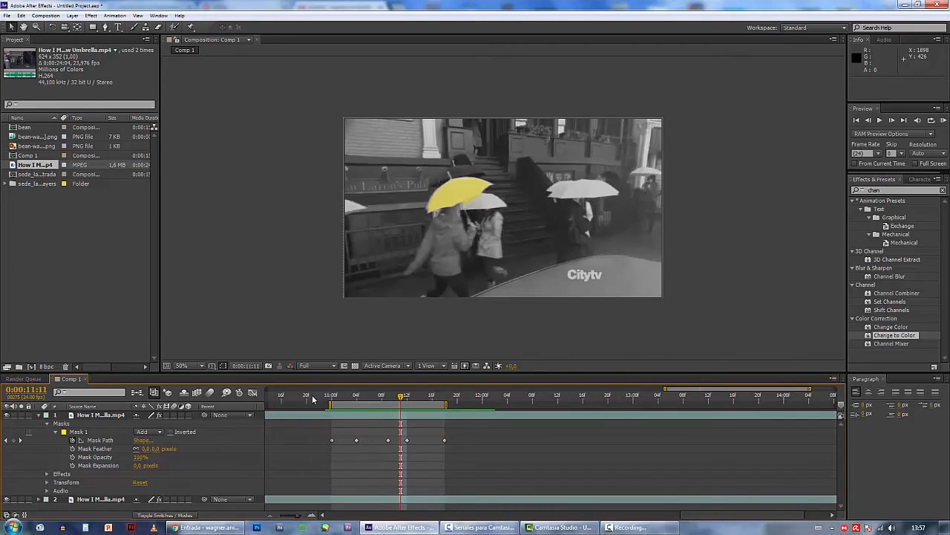
# Delete the upper masked video layer and hide the remaining desaturated video layer
pyautogui.click(82, 415)
pyautogui.press('Delete')
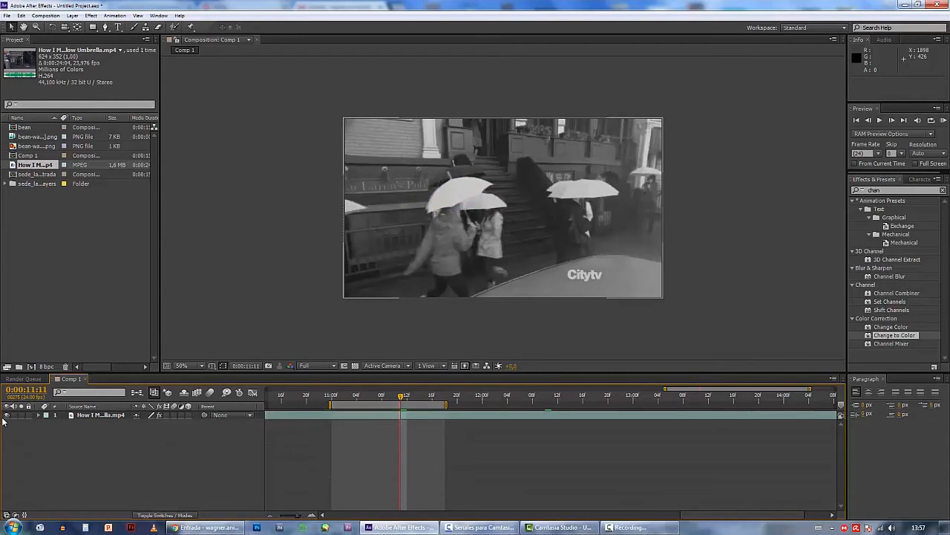
pyautogui.click(7, 415)
pyautogui.click(79, 239)
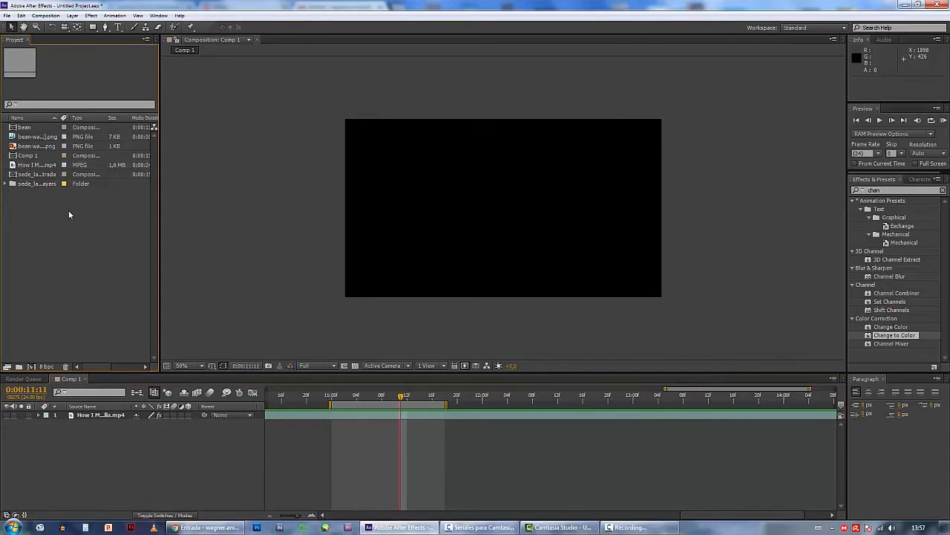
# Add a new black solid layer of 1280 x 720 px to Comp 1
pyautogui.click(87, 474)
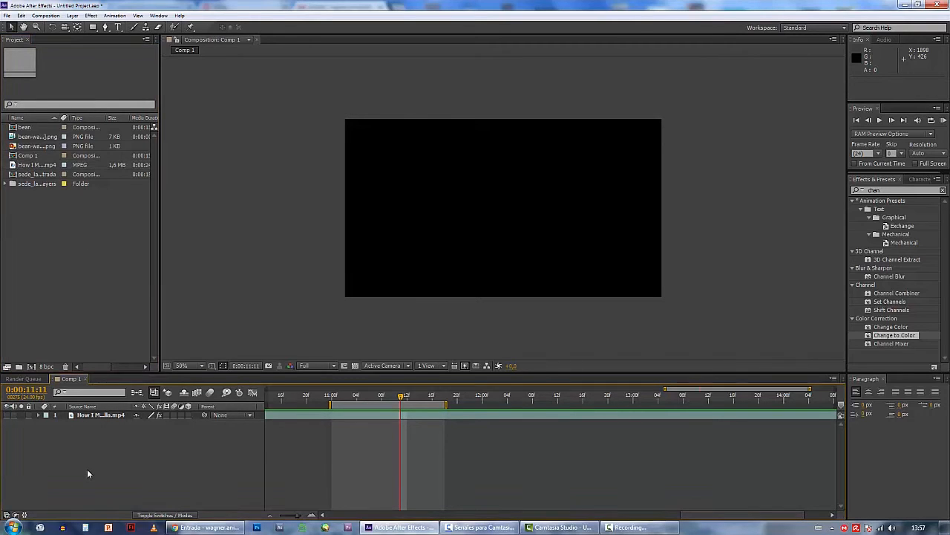
pyautogui.rightClick(88, 470)
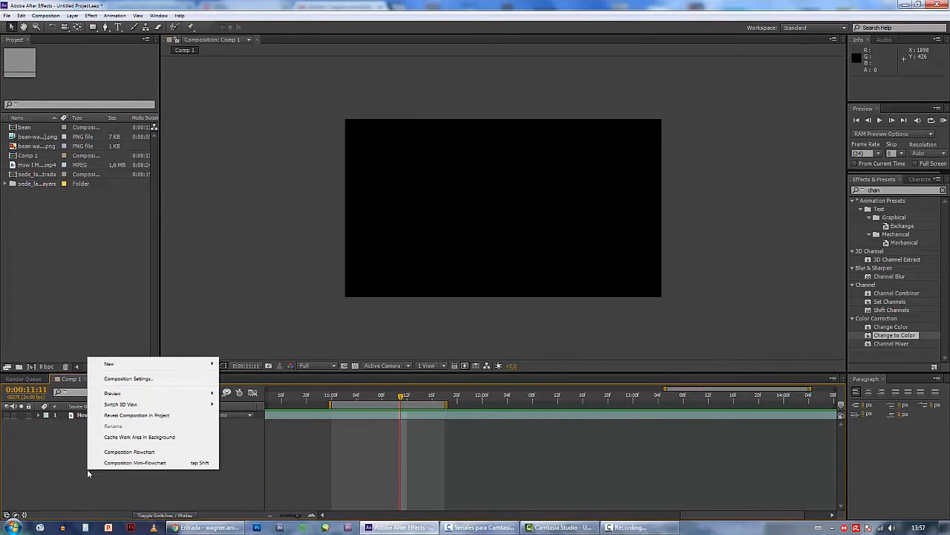
pyautogui.moveTo(132, 369)
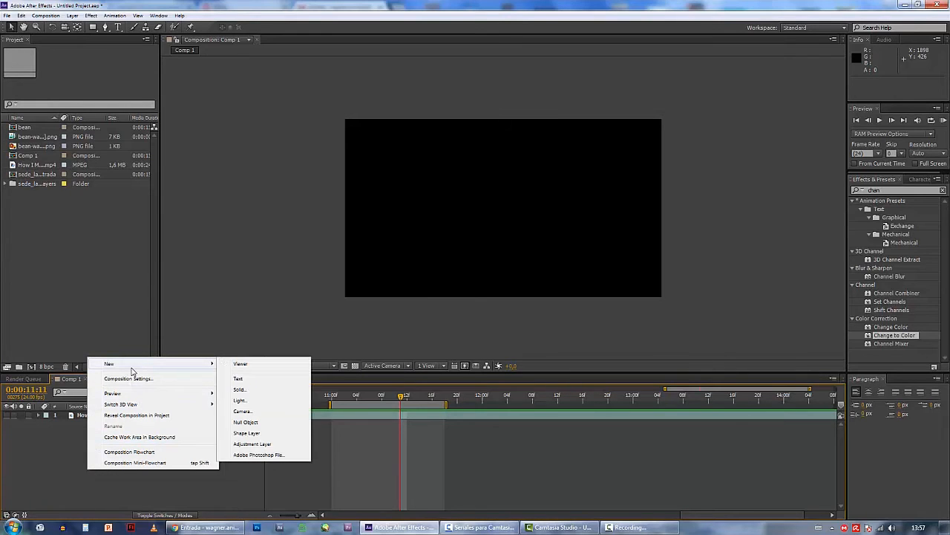
pyautogui.click(245, 392)
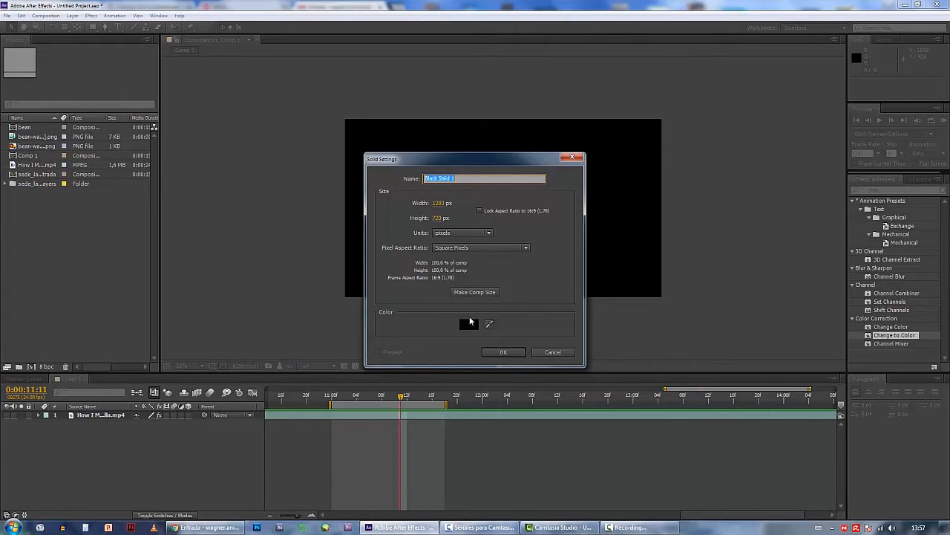
pyautogui.click(498, 355)
# Apply the CC Particle Systems II effect to the black solid and scrub the timeline to preview the particles
pyautogui.click(91, 15)
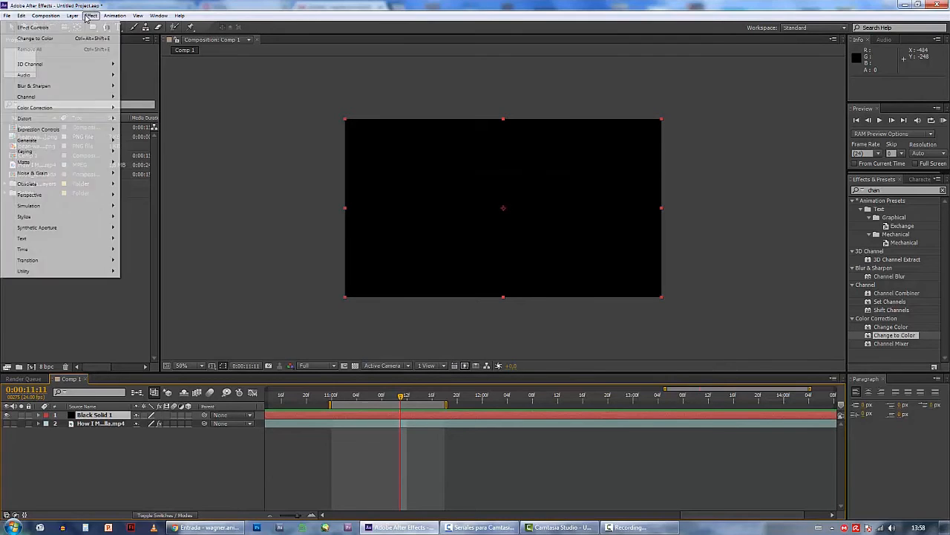
pyautogui.moveTo(86, 207)
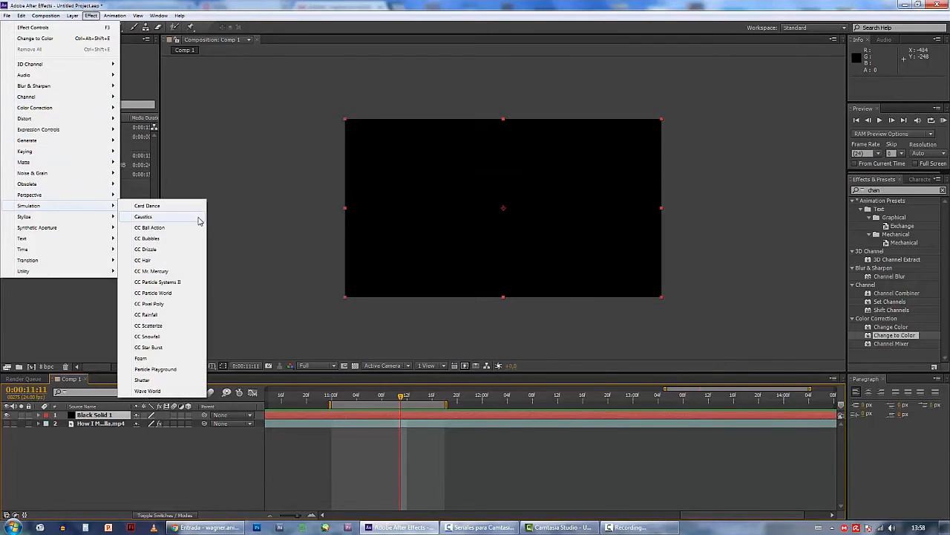
pyautogui.click(168, 283)
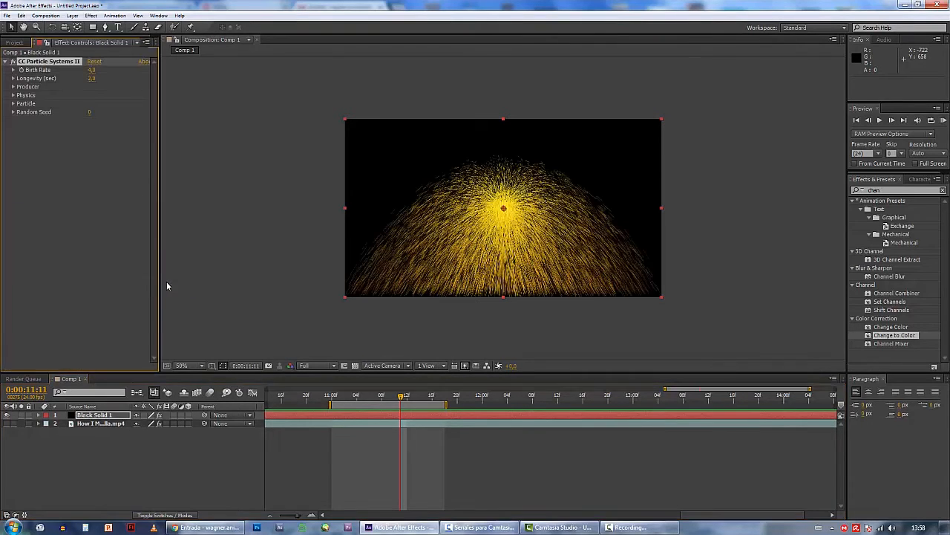
pyautogui.moveTo(344, 401); pyautogui.dragTo(382, 398)
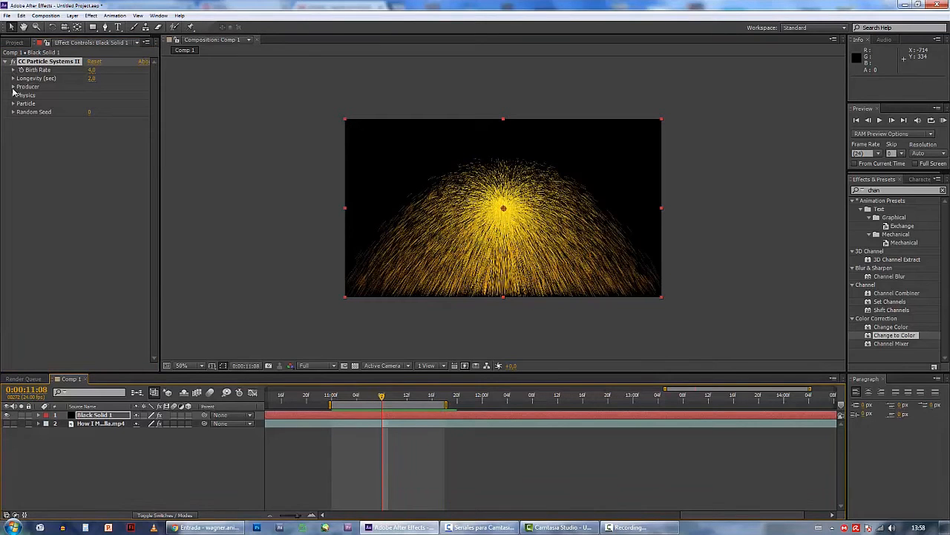
# Set the particle Producer Position to 640, 680 and the Physics Animation to Fire, then scrub through the result
pyautogui.click(13, 87)
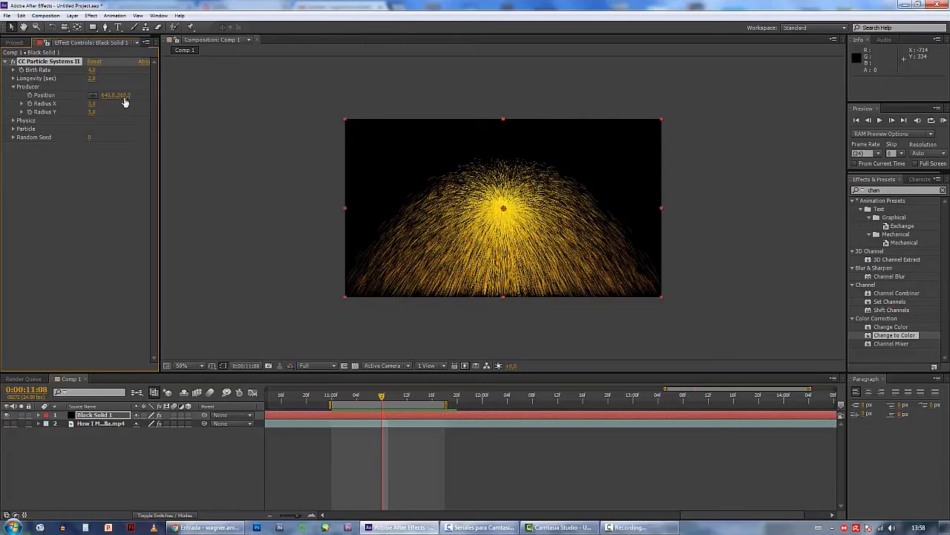
pyautogui.moveTo(123, 95); pyautogui.dragTo(276, 107)
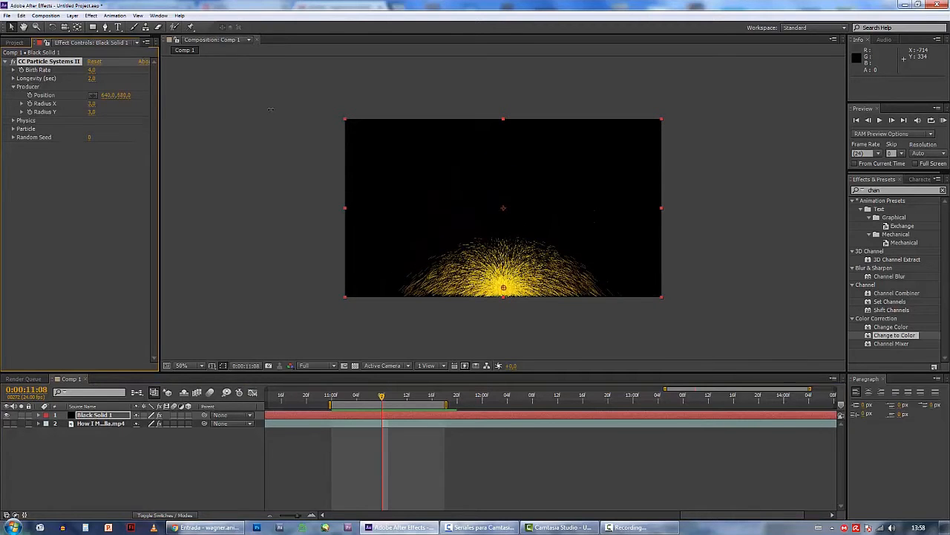
pyautogui.click(12, 121)
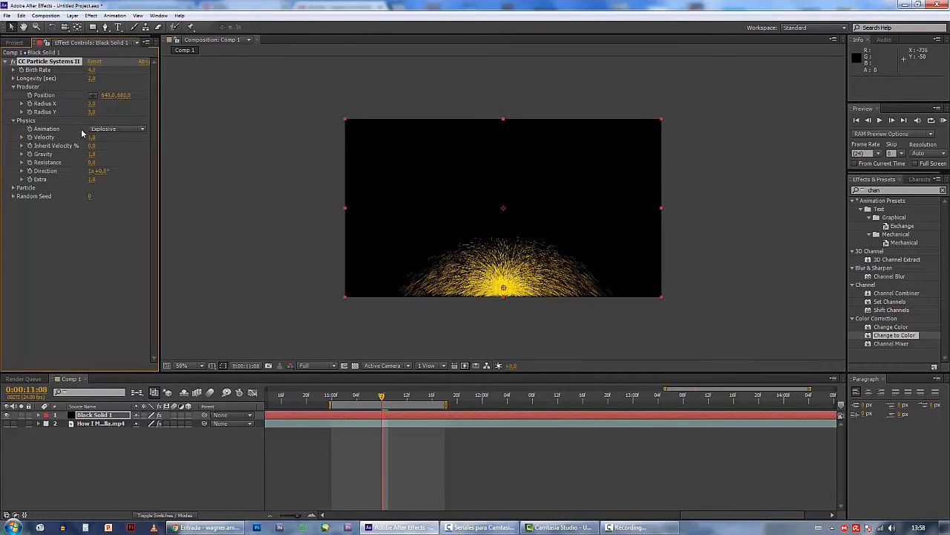
pyautogui.click(104, 131)
pyautogui.click(115, 195)
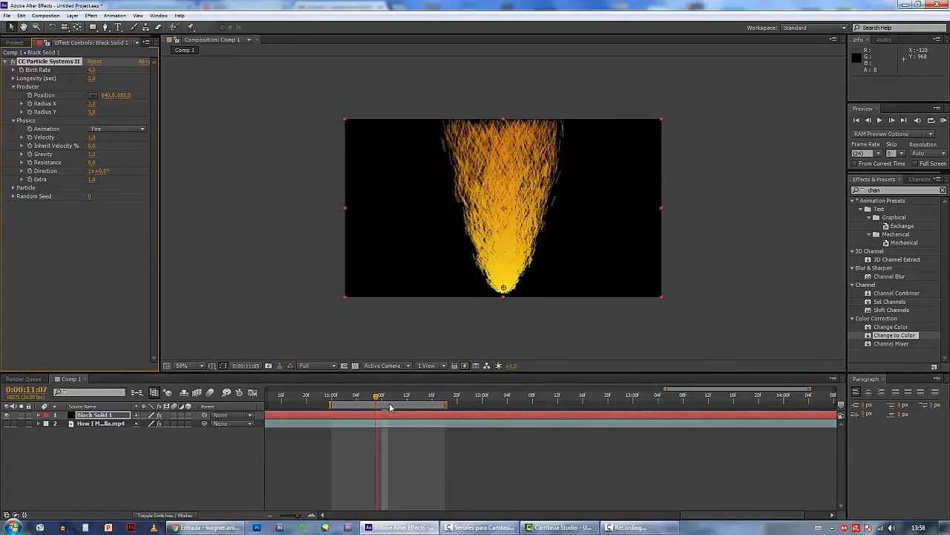
pyautogui.moveTo(381, 397); pyautogui.dragTo(420, 397)
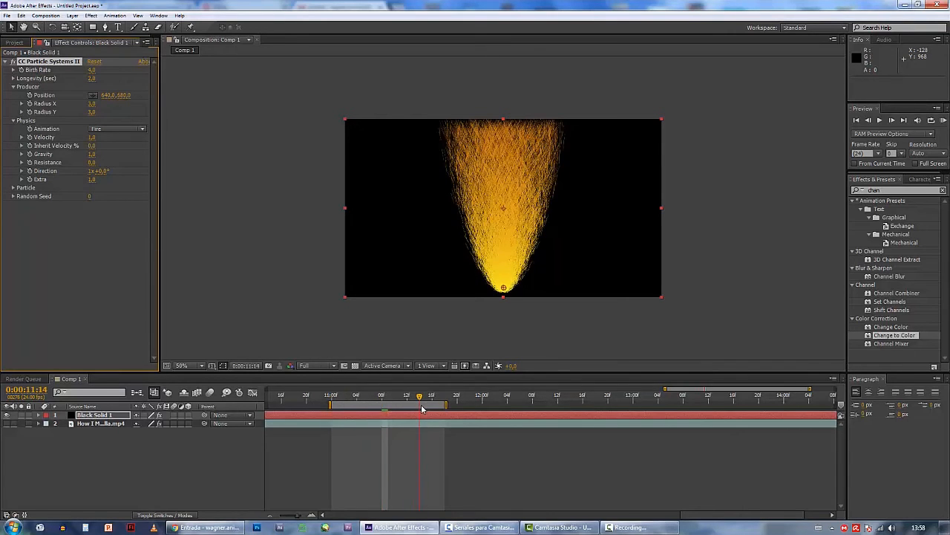
# Change the Particle Type of CC Particle Systems II to Bubble
pyautogui.click(13, 188)
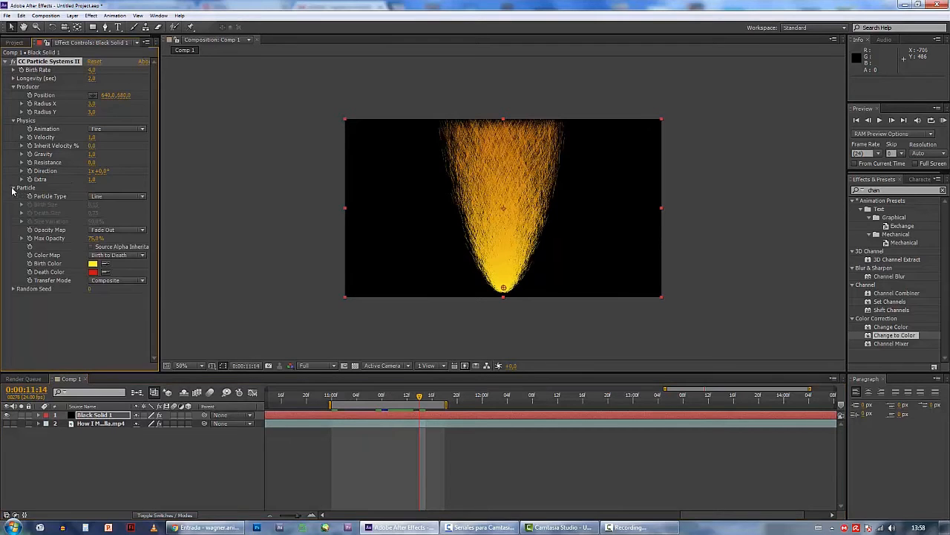
pyautogui.click(108, 198)
pyautogui.click(127, 272)
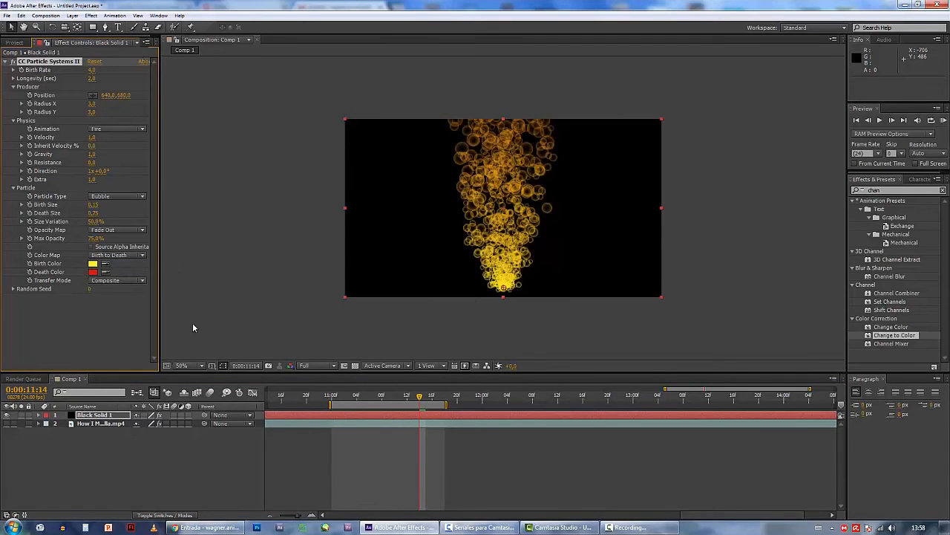
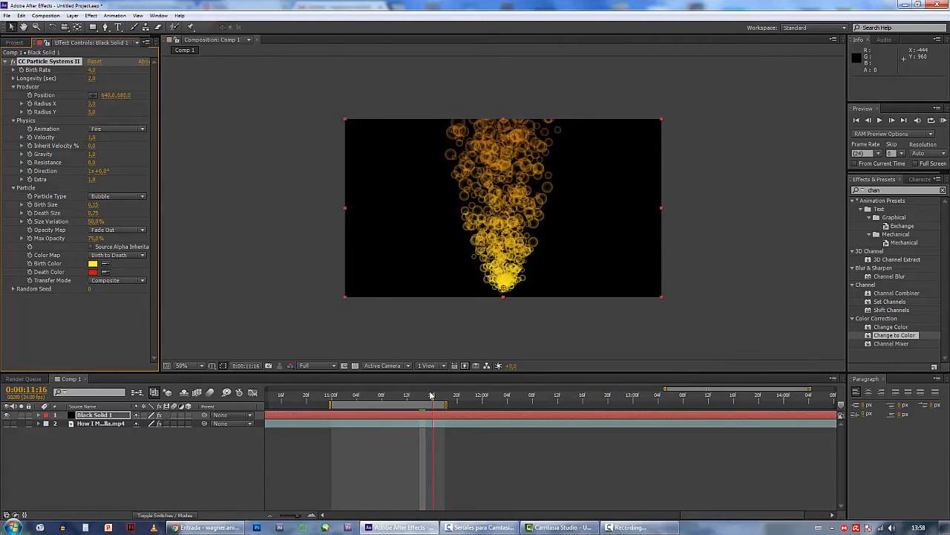
# Set the particle Birth Size to 0.05, the Death Size to 0.60 and the Longevity to 1.0 second
pyautogui.moveTo(431, 395); pyautogui.dragTo(386, 397)
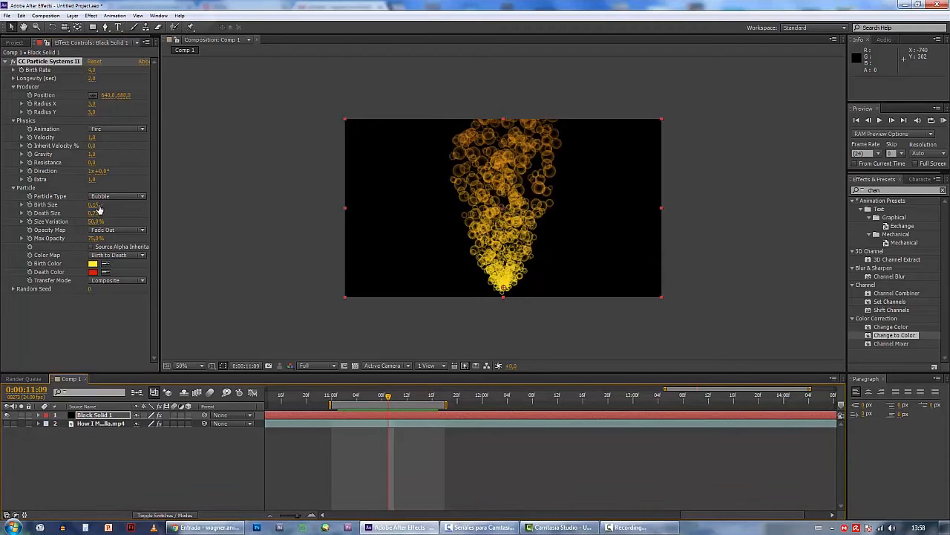
pyautogui.moveTo(95, 205); pyautogui.dragTo(87, 213)
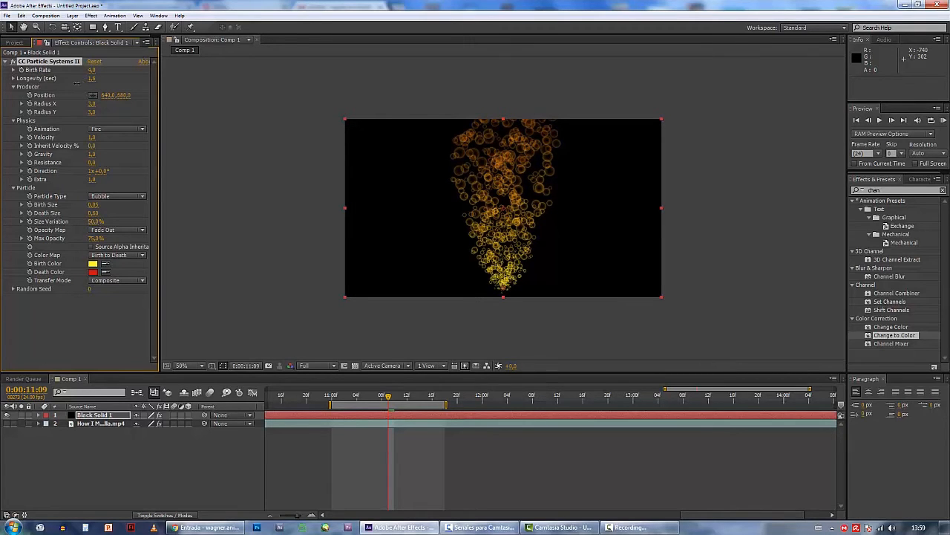
pyautogui.moveTo(77, 82); pyautogui.dragTo(53, 87)
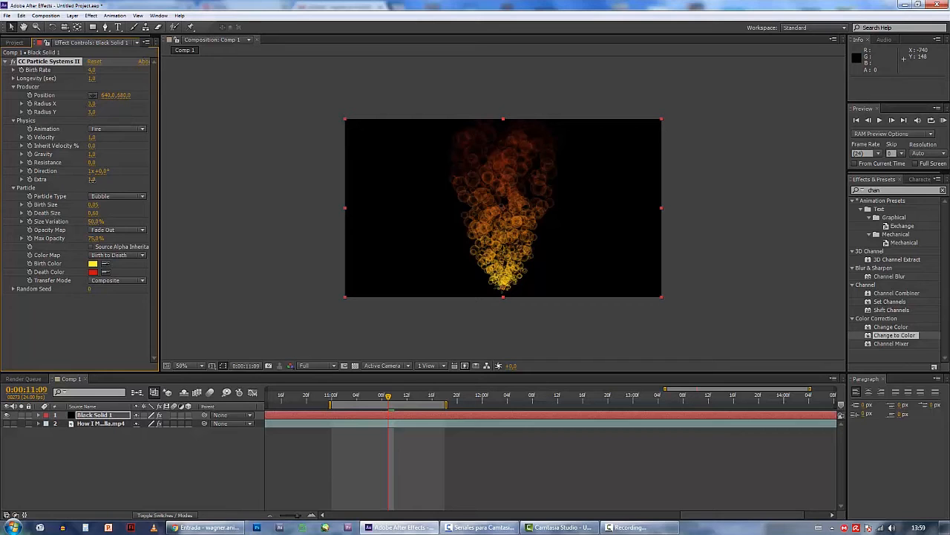
# Set the particle Physics Extra to 0.0 and Velocity to 0.5, then scrub the timeline to preview the flame
pyautogui.moveTo(91, 180)
pyautogui.mouseDown()
pyautogui.moveTo(105, 180)
pyautogui.moveTo(80, 183)
pyautogui.moveTo(95, 187)
pyautogui.mouseUp()
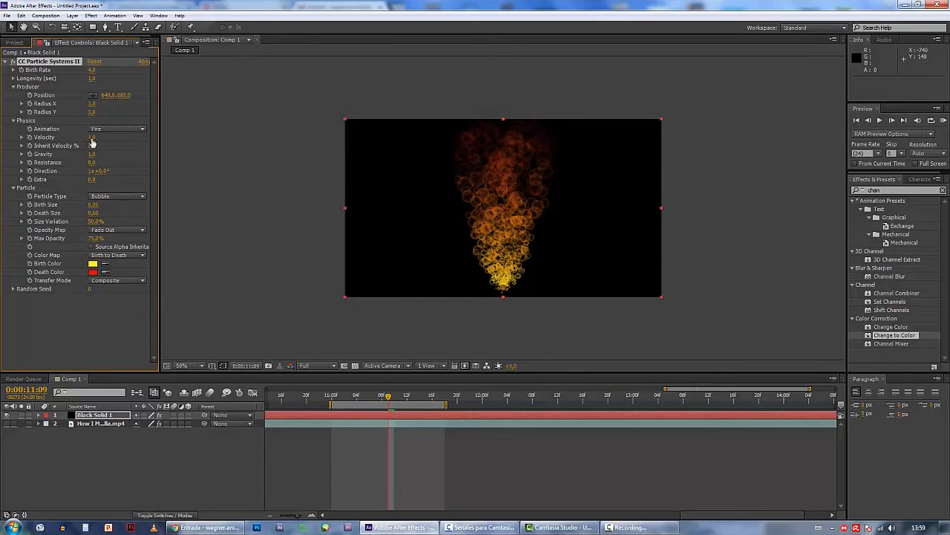
pyautogui.moveTo(93, 143); pyautogui.dragTo(80, 140)
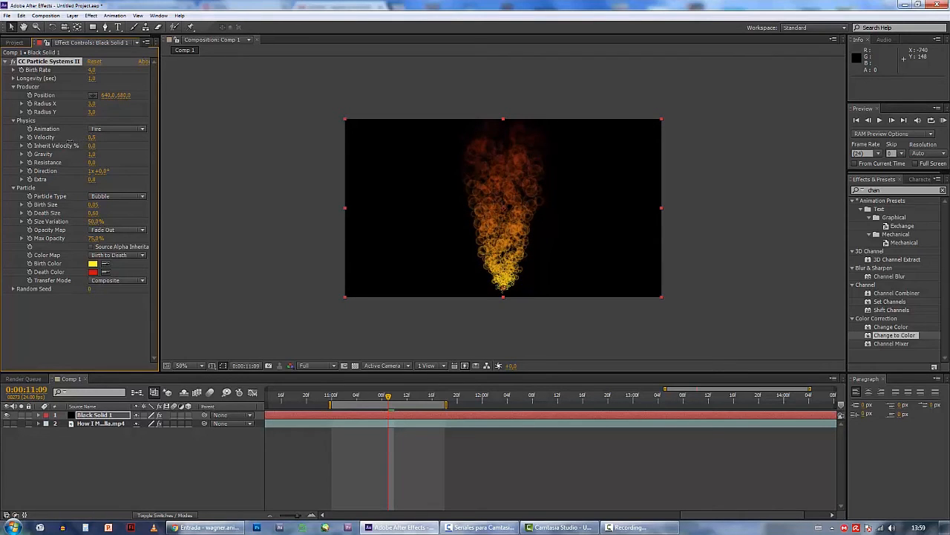
pyautogui.click(333, 398)
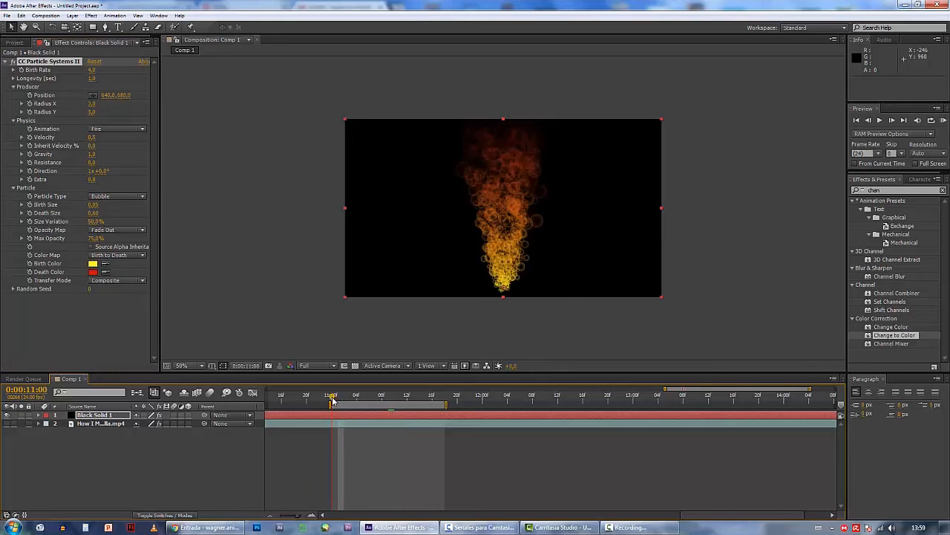
pyautogui.moveTo(332, 398); pyautogui.dragTo(394, 401)
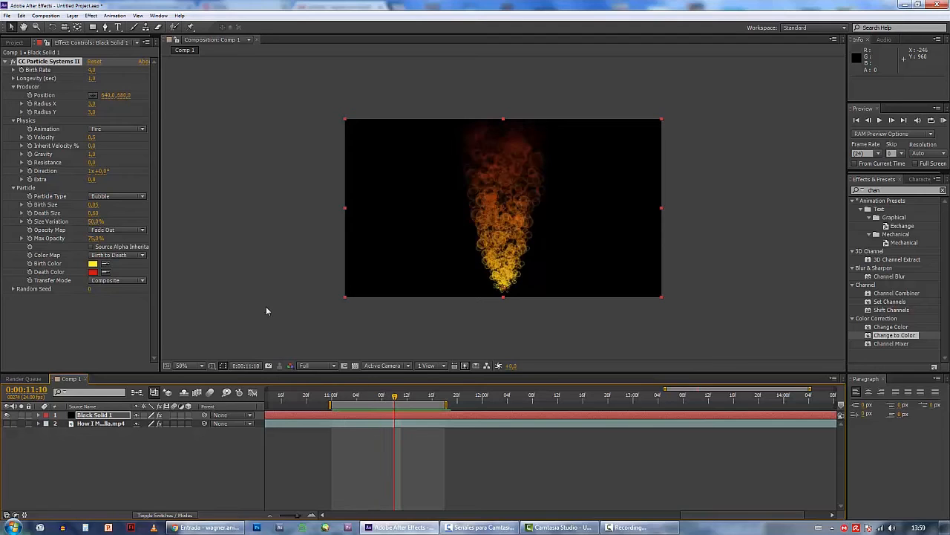
# Set the particle Producer Radius X to 0 and scrub through the result from 11:00
pyautogui.click(92, 103)
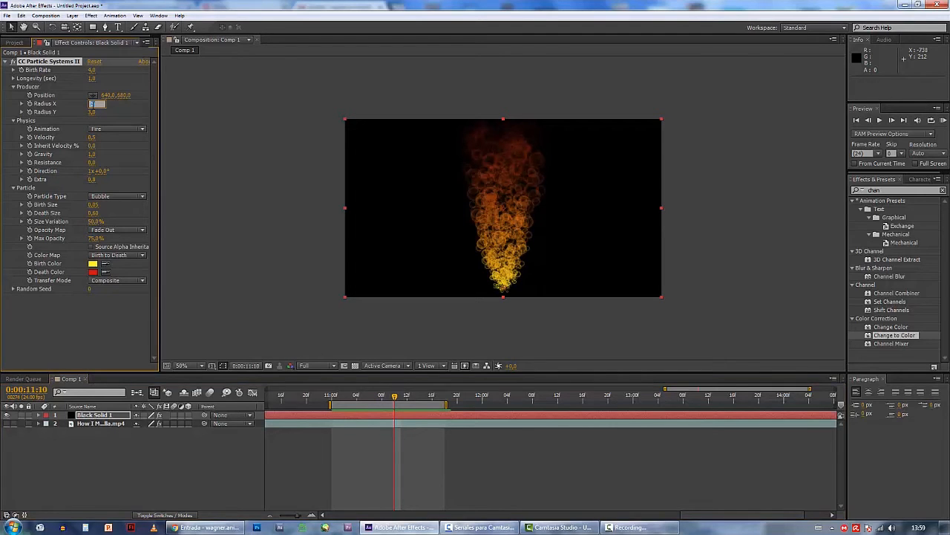
pyautogui.write('0')
pyautogui.press('Return')
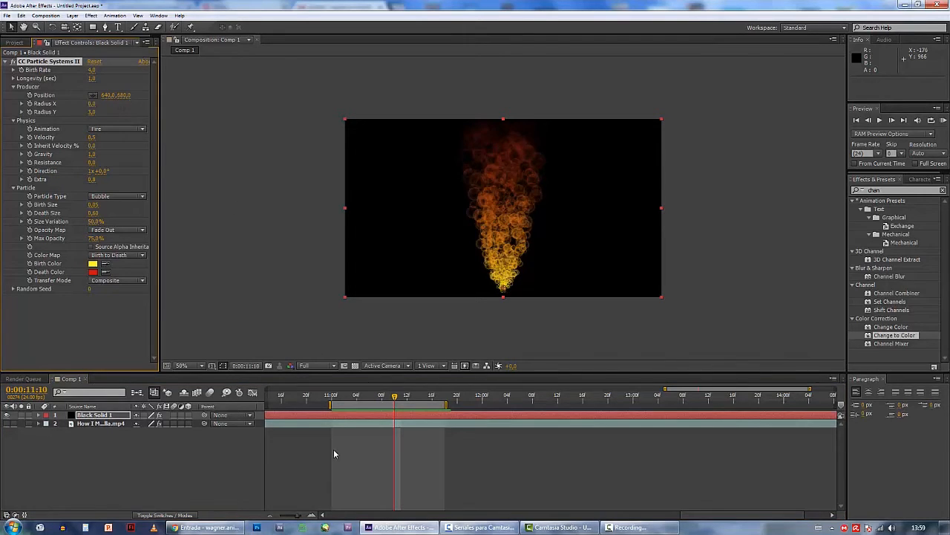
pyautogui.click(332, 400)
pyautogui.moveTo(331, 400); pyautogui.dragTo(382, 399)
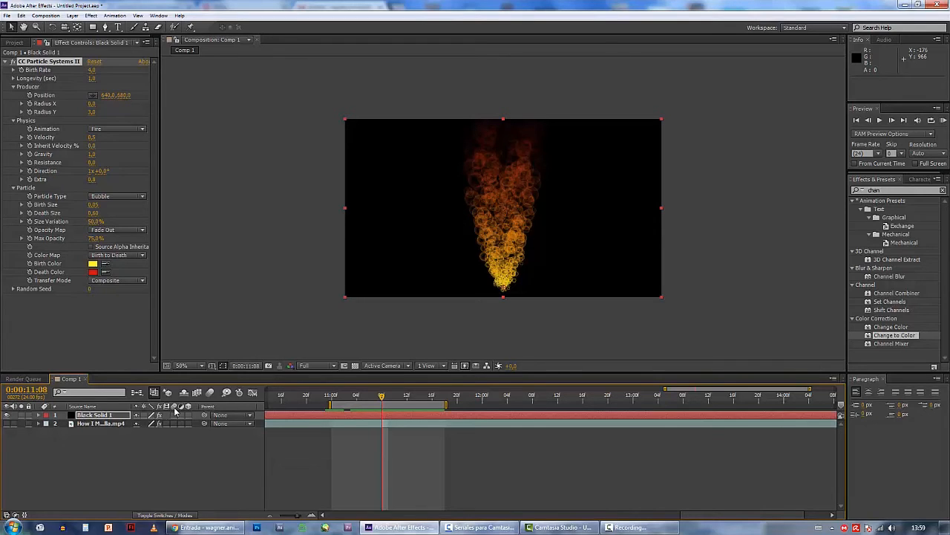
# Enable motion blur for the black solid and the composition, then scrub through the blurred particles
pyautogui.click(210, 392)
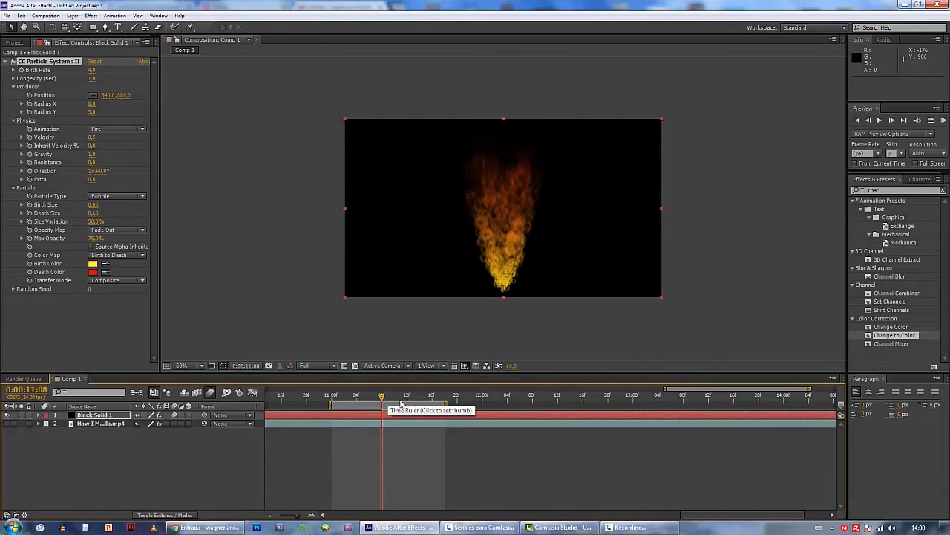
pyautogui.moveTo(345, 401); pyautogui.dragTo(382, 398)
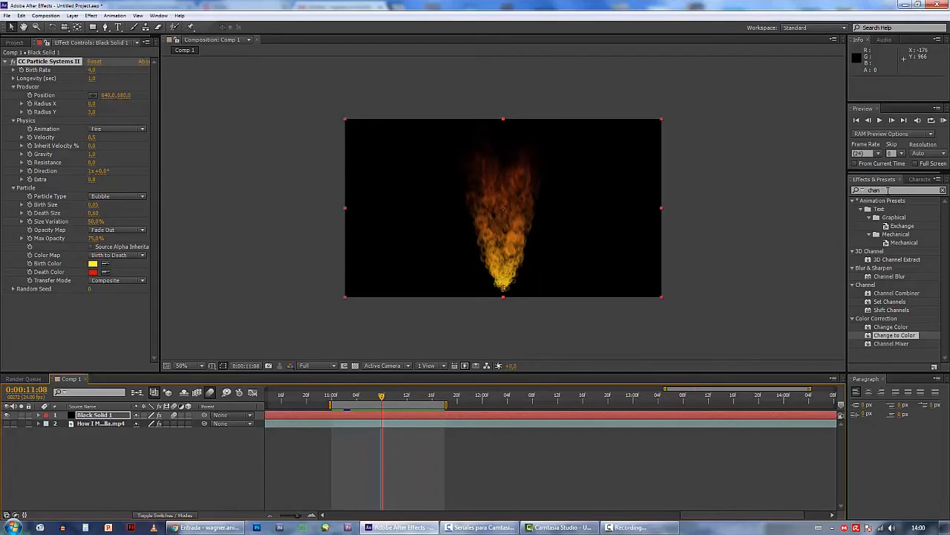
# Apply the Fast Blur effect to the black solid with a Blurriness of 4
pyautogui.moveTo(888, 191); pyautogui.dragTo(853, 195)
pyautogui.write('fast')
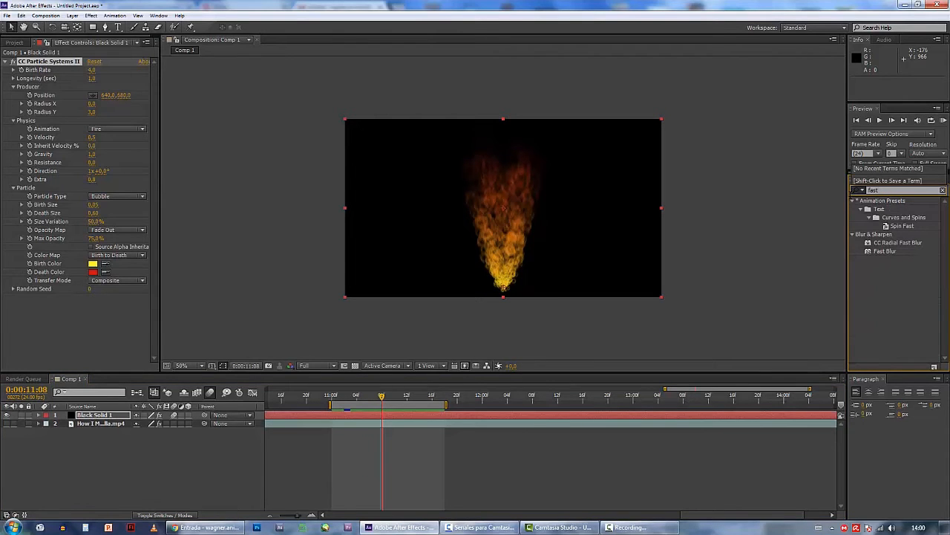
pyautogui.moveTo(886, 255); pyautogui.dragTo(157, 217)
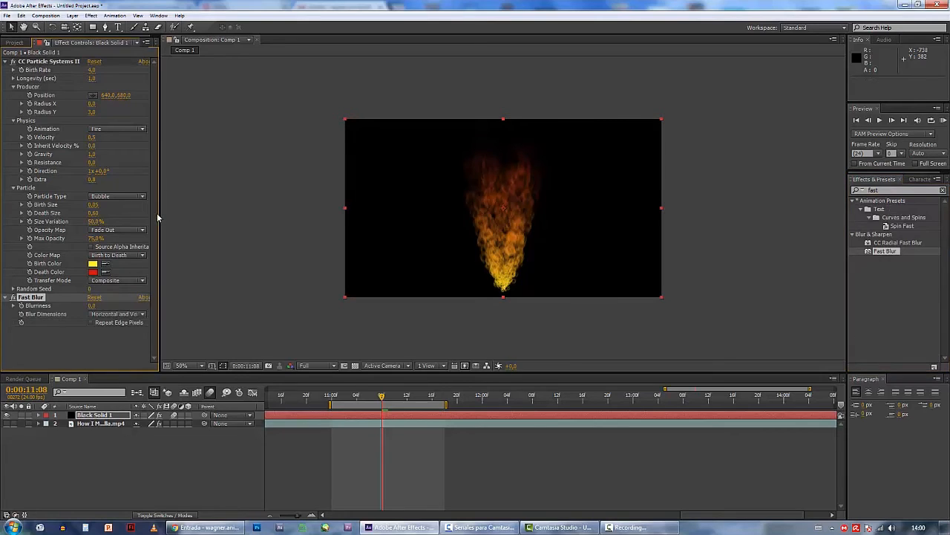
pyautogui.click(92, 306)
pyautogui.write('4')
pyautogui.press('Return')
# Apply the Echo effect to the black solid with an Echo Time of -0.008 seconds and 2 echoes
pyautogui.click(874, 191)
pyautogui.write('ech')
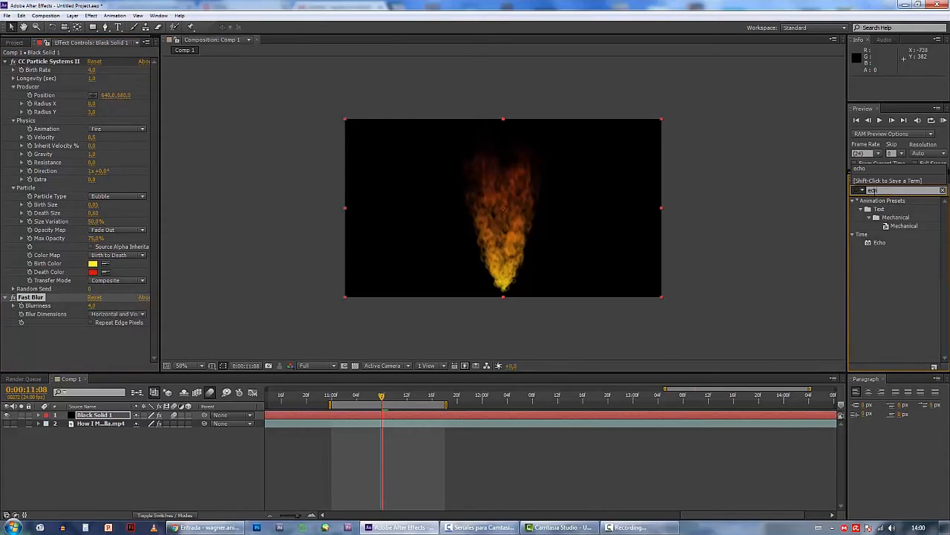
pyautogui.doubleClick(880, 244)
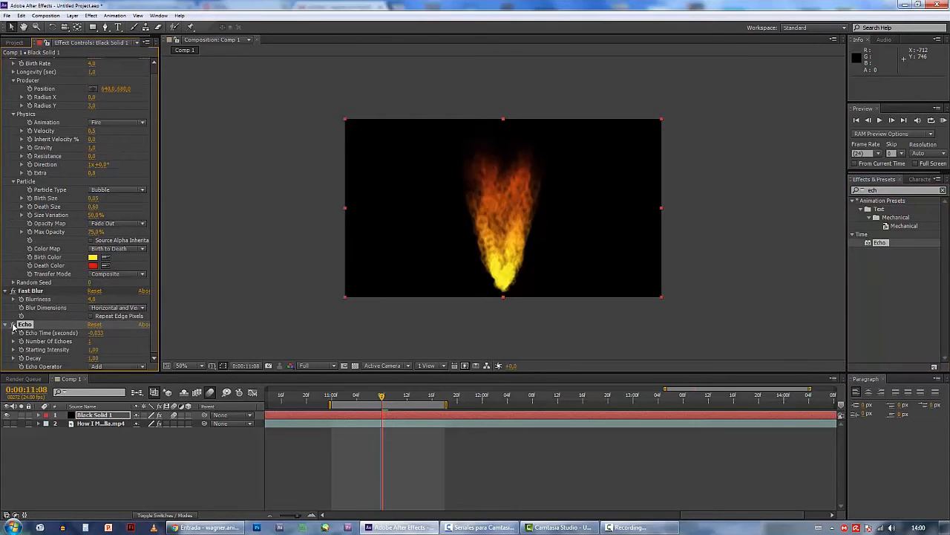
pyautogui.click(95, 332)
pyautogui.click(97, 341)
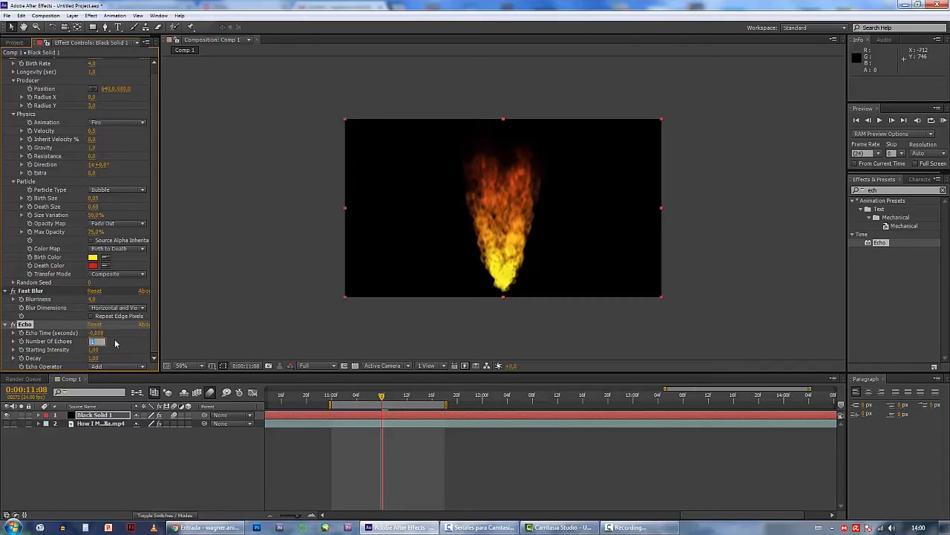
pyautogui.press('Return')
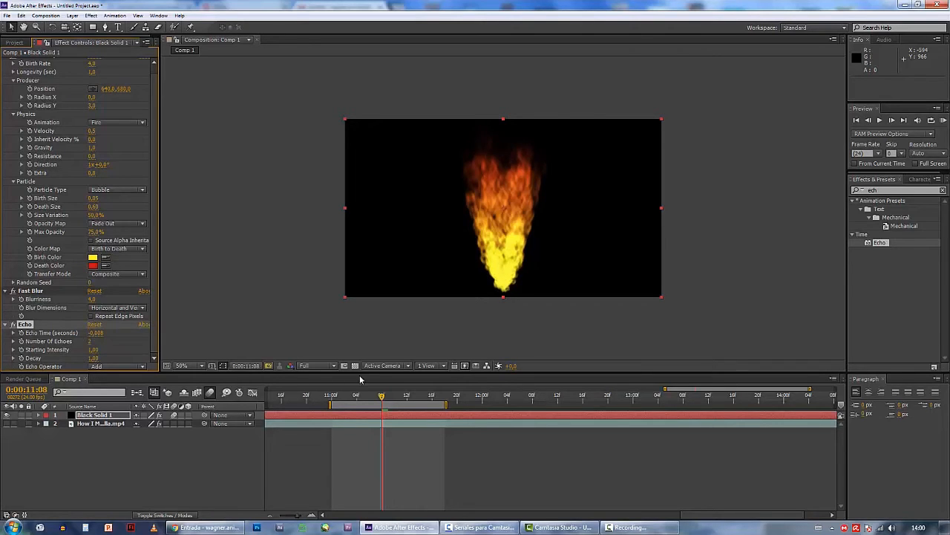
# Lower the composition preview resolution to Third and scrub through the flame animation
pyautogui.click(342, 397)
pyautogui.moveTo(338, 399); pyautogui.dragTo(358, 405)
pyautogui.click(312, 365)
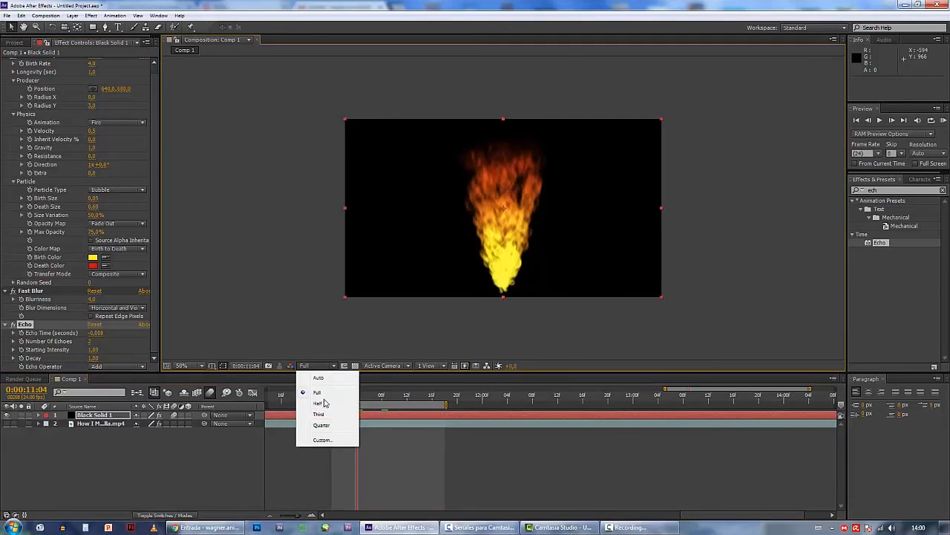
pyautogui.click(332, 414)
pyautogui.moveTo(336, 396); pyautogui.dragTo(388, 401)
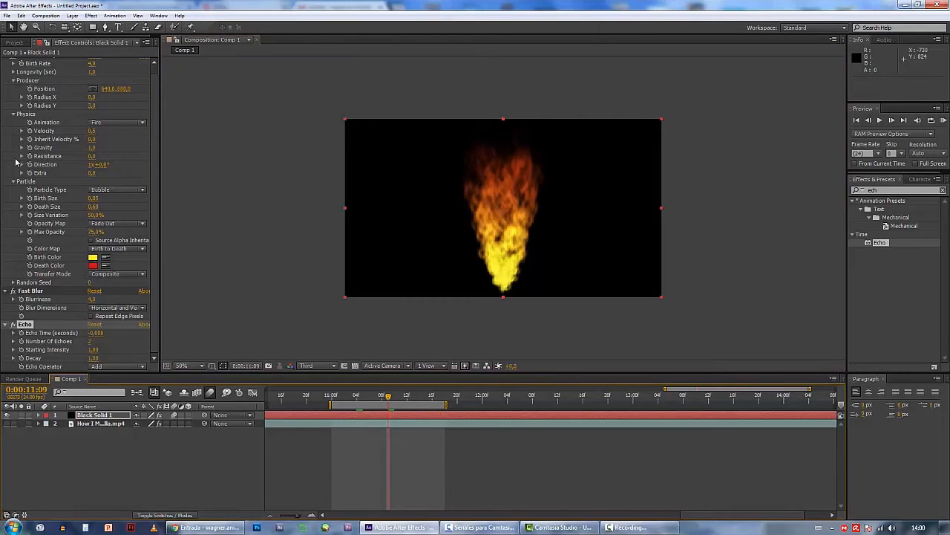
# Change the particle Birth Color to pale yellow FDFD9A and scrub to preview the flame
pyautogui.scroll(1, 155, 236)
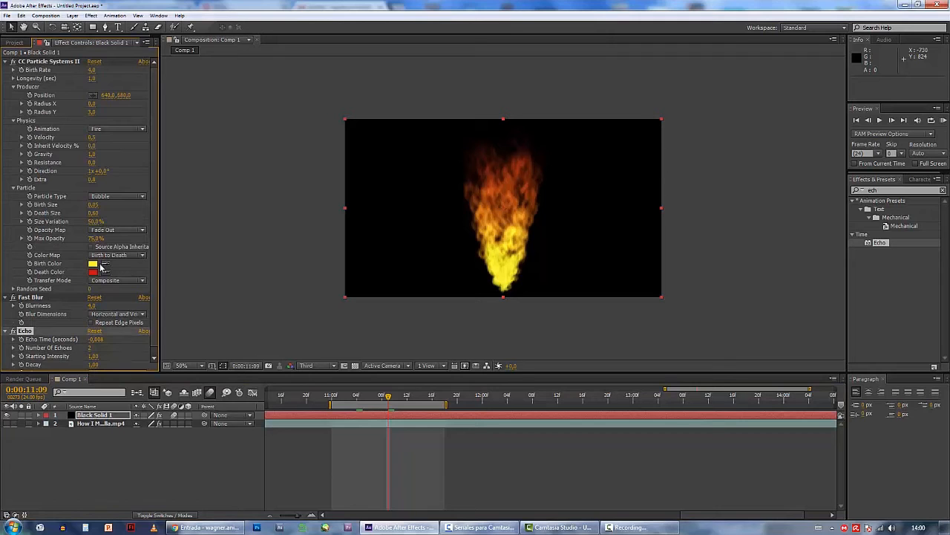
pyautogui.click(92, 264)
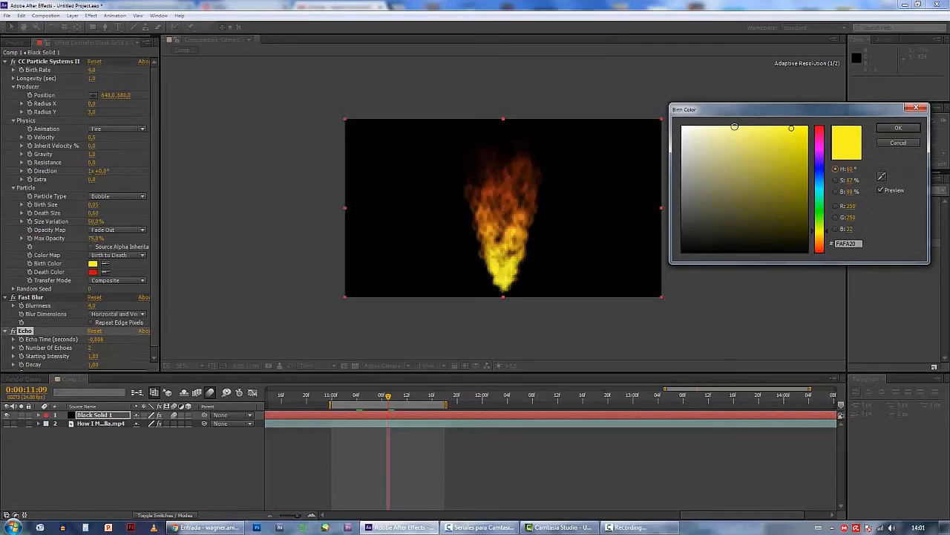
pyautogui.click(731, 126)
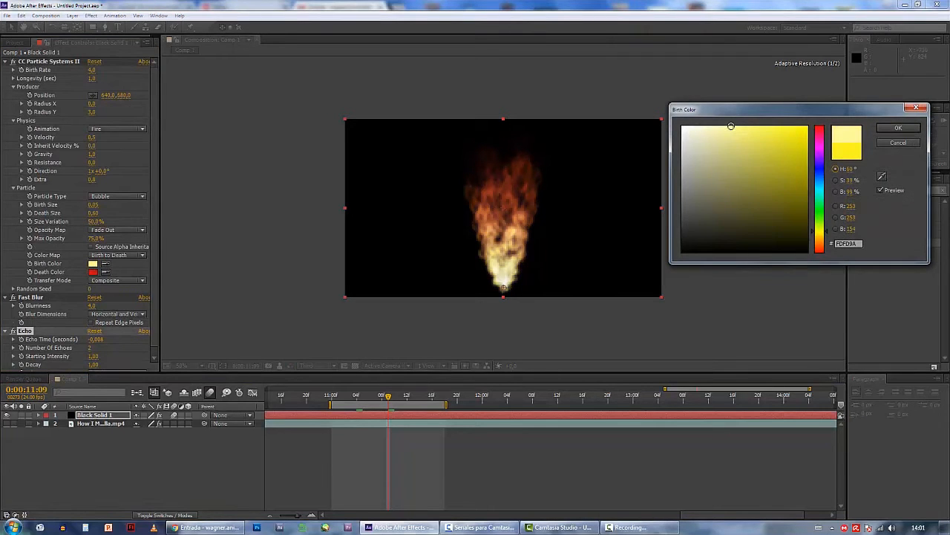
pyautogui.click(894, 131)
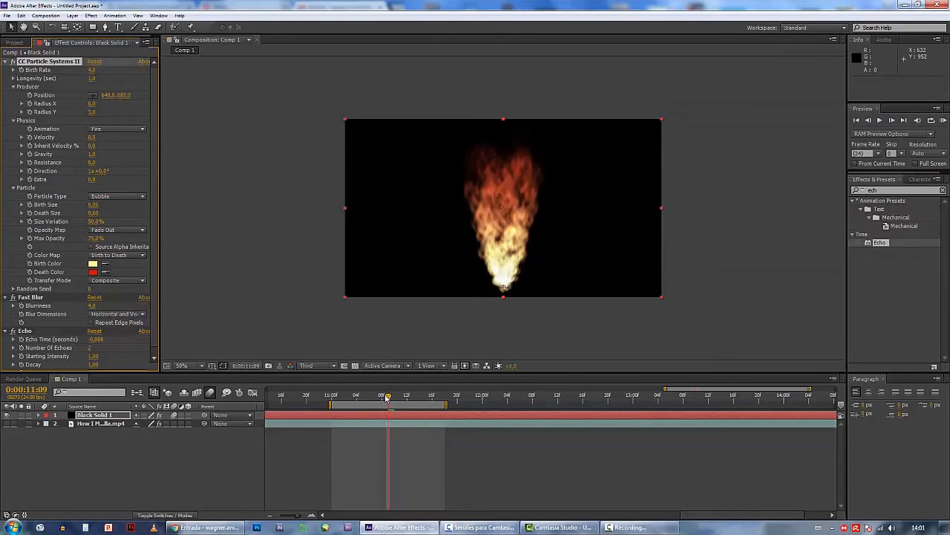
pyautogui.moveTo(387, 397); pyautogui.dragTo(407, 399)
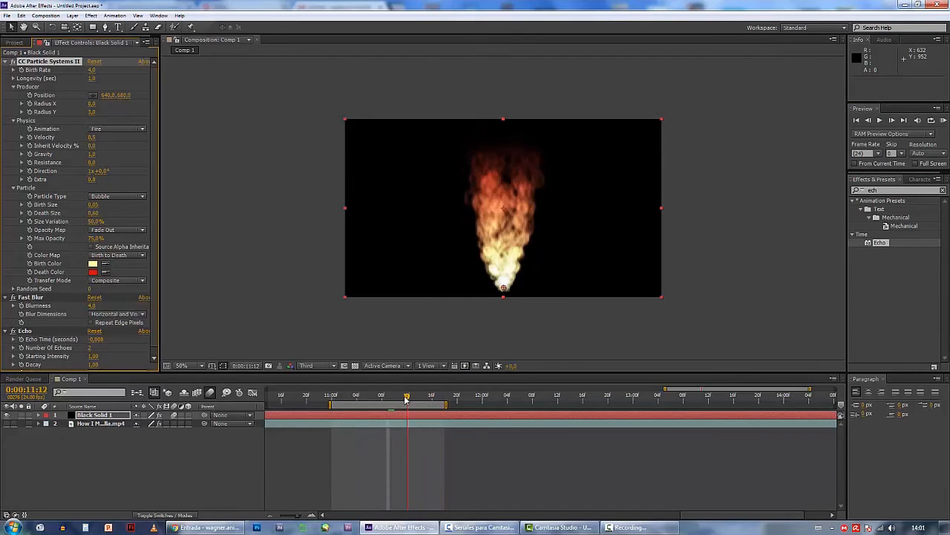
# Apply the Curves effect to the black solid and pull the middle of the RGB curve slightly down
pyautogui.doubleClick(876, 189)
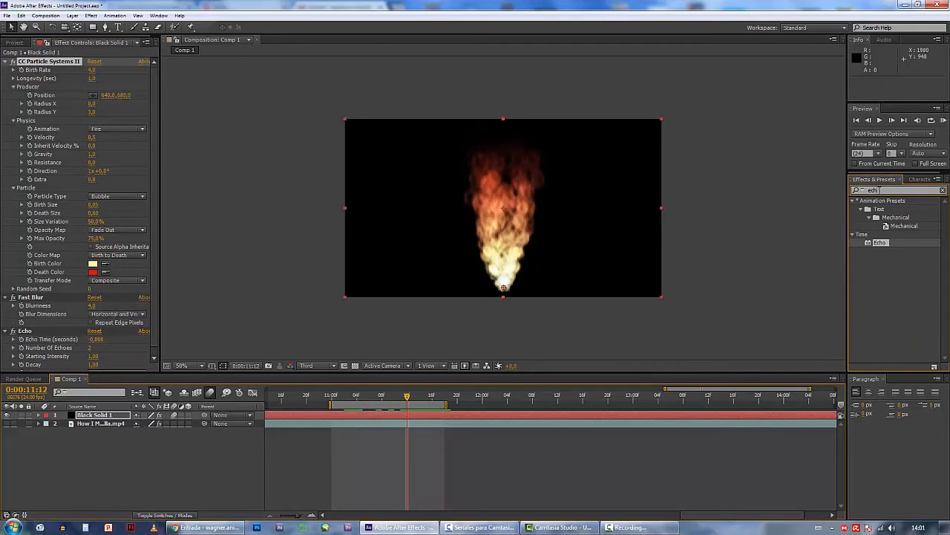
pyautogui.write('curves')
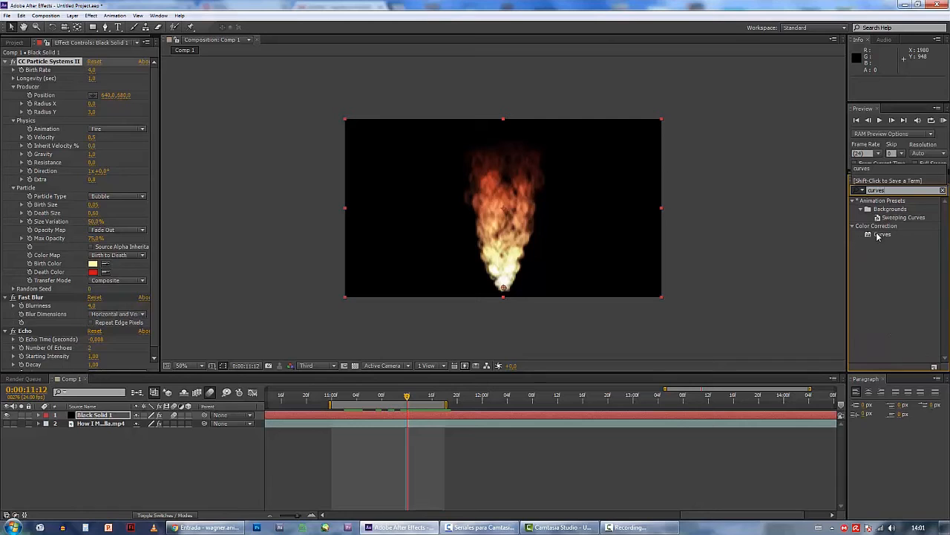
pyautogui.moveTo(879, 235); pyautogui.dragTo(568, 215)
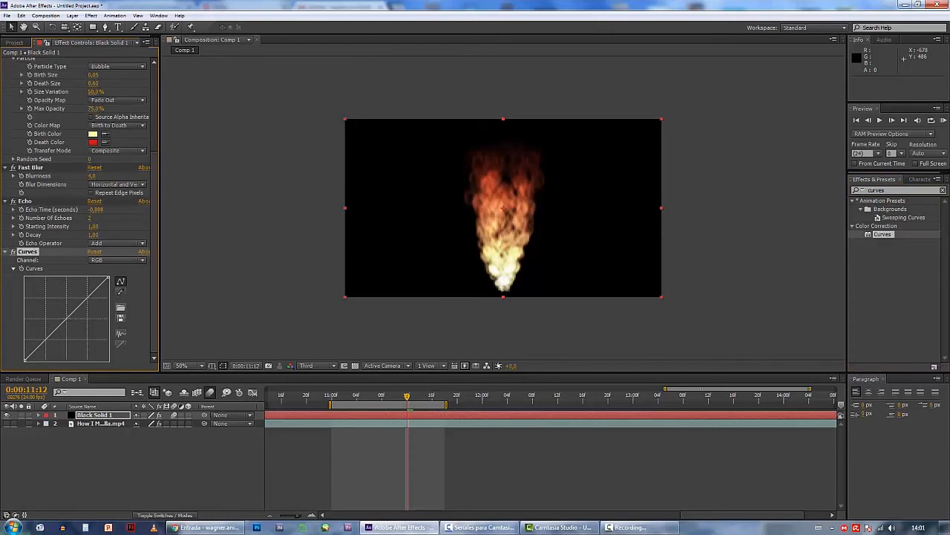
pyautogui.moveTo(69, 318); pyautogui.dragTo(72, 327)
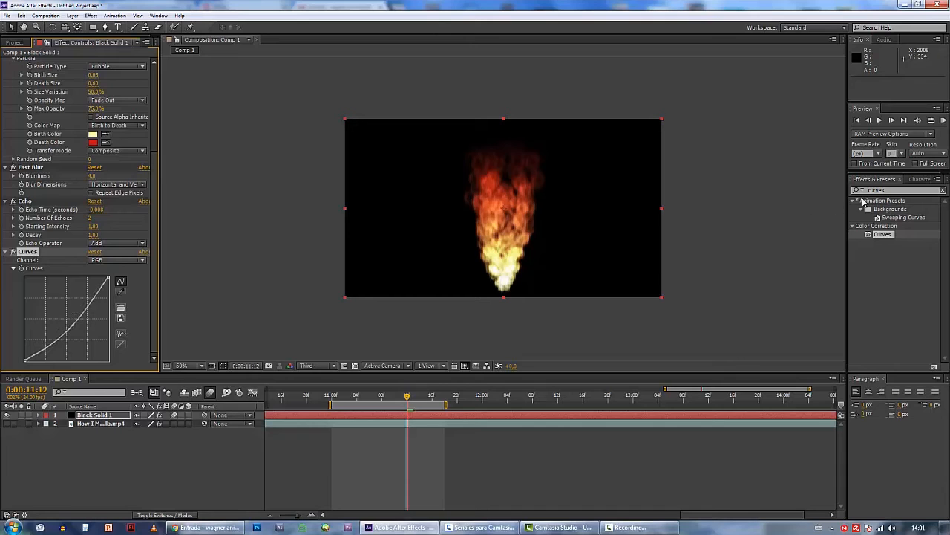
# Switch the Curves effect to the Alpha channel and pull the middle of its curve slightly down
pyautogui.click(112, 260)
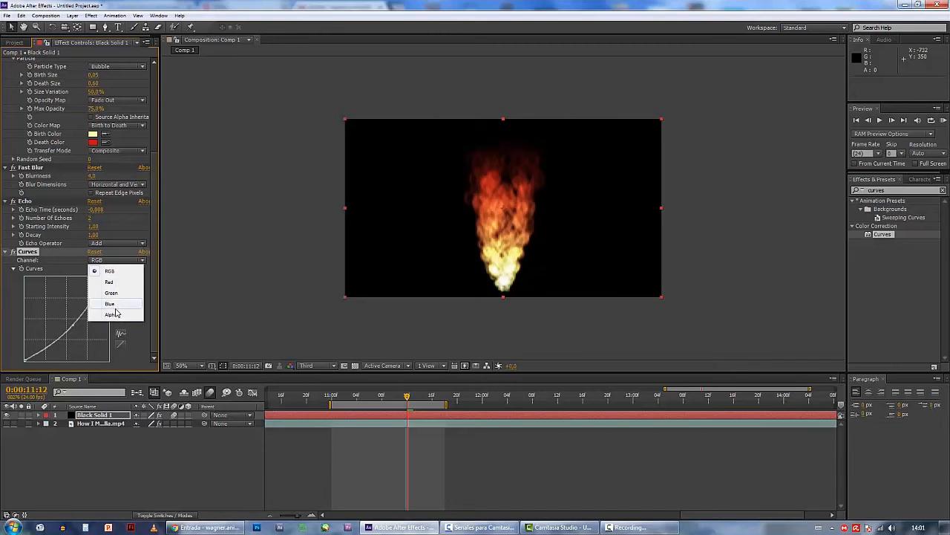
pyautogui.click(119, 315)
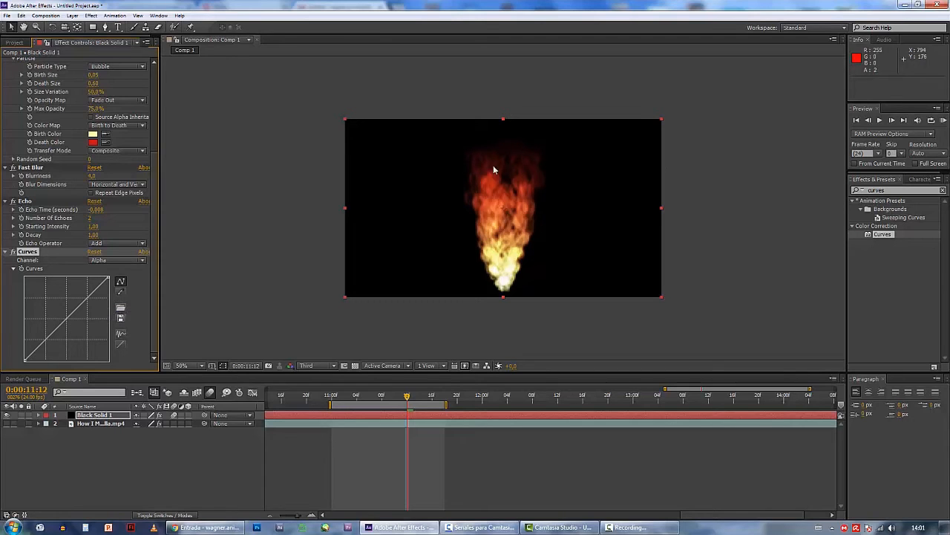
pyautogui.moveTo(68, 323); pyautogui.dragTo(75, 329)
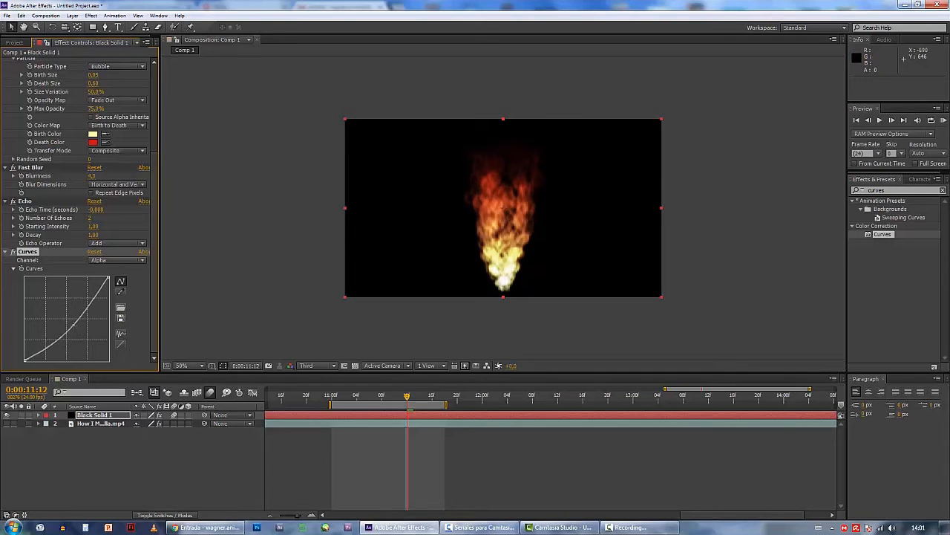
# Add a second Curves effect to the black solid and bend its Alpha curve slightly down below the midpoint
pyautogui.doubleClick(882, 234)
pyautogui.click(119, 260)
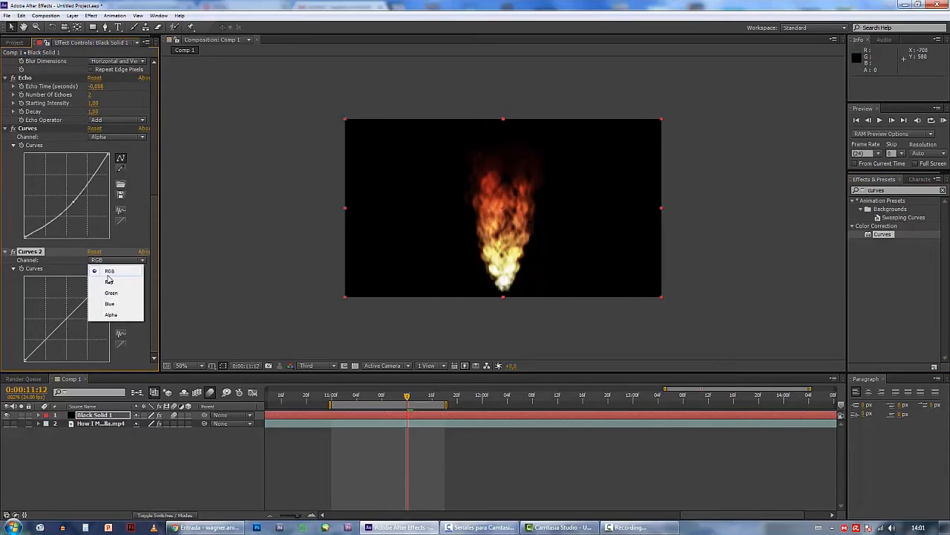
pyautogui.click(112, 316)
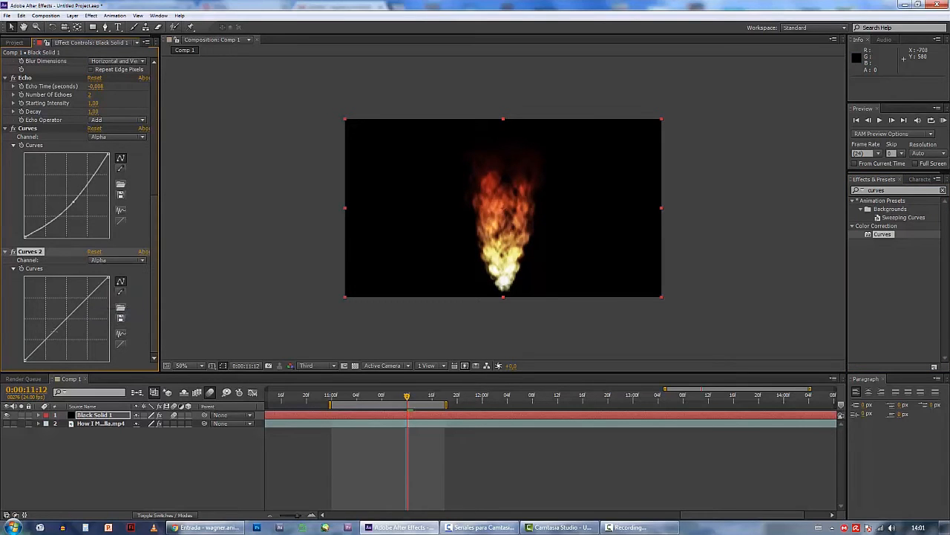
pyautogui.moveTo(55, 331); pyautogui.dragTo(59, 337)
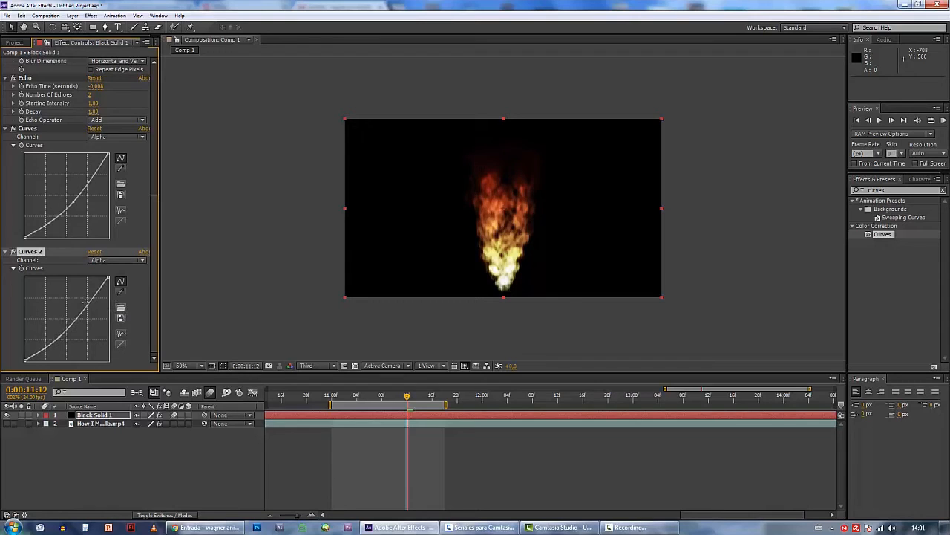
# Raise the upper part of the second Curves effect's Alpha curve into an S shape and scrub to preview the flame
pyautogui.moveTo(86, 305); pyautogui.dragTo(81, 300)
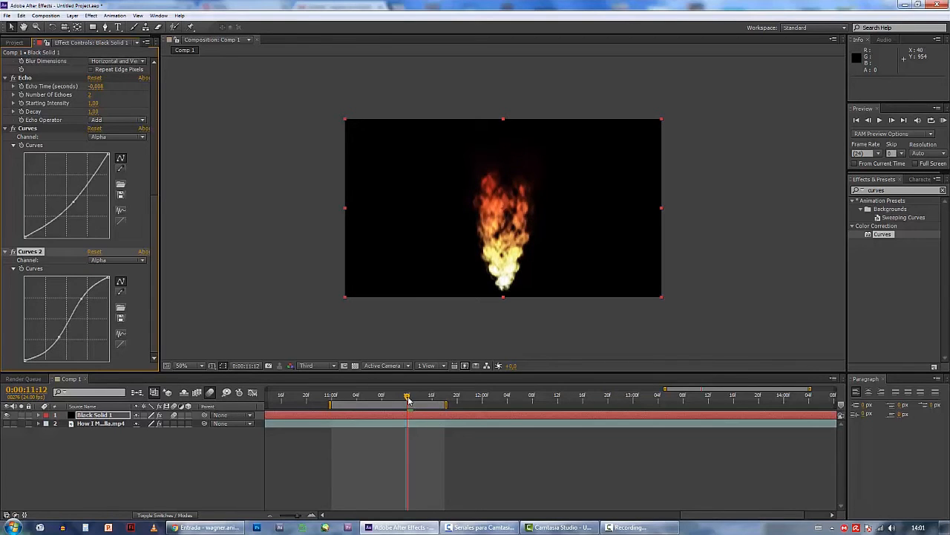
pyautogui.moveTo(407, 401)
pyautogui.mouseDown()
pyautogui.moveTo(339, 401)
pyautogui.moveTo(426, 403)
pyautogui.mouseUp()
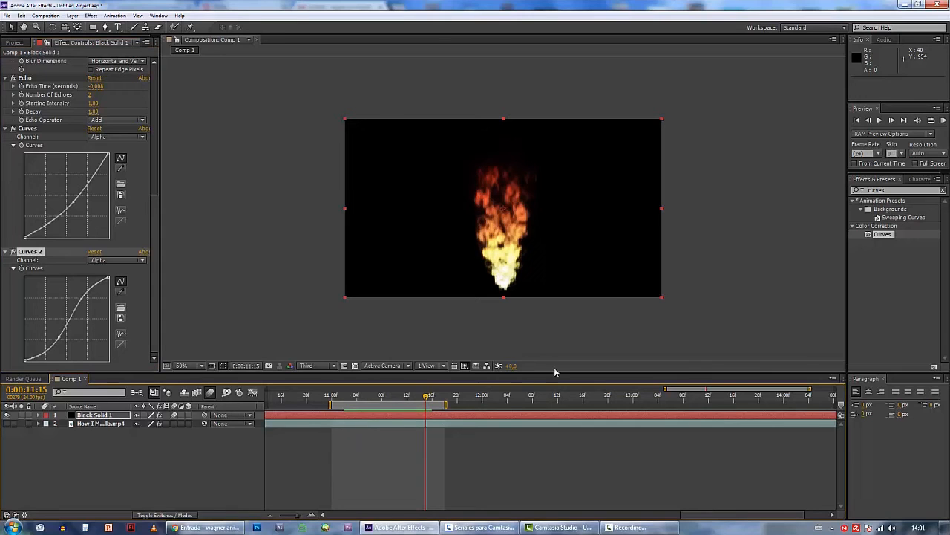
# Apply Turbulent Displace to the black solid, move its turbulence offset to 640, 221 and preview the flame
pyautogui.click(891, 190)
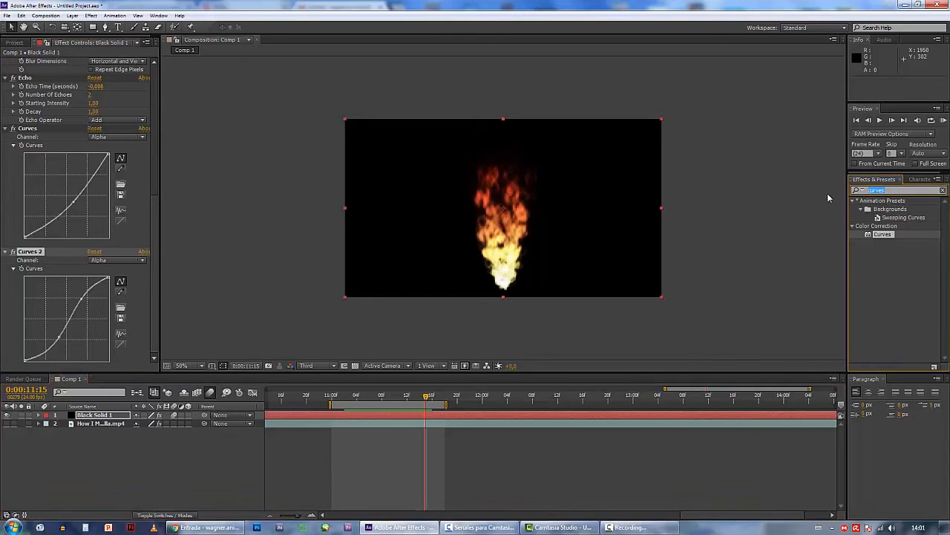
pyautogui.write('turb')
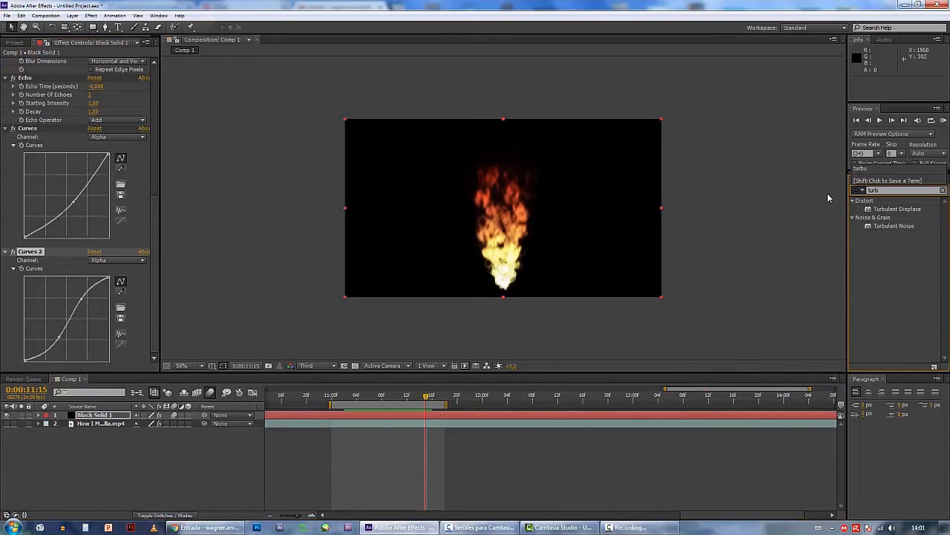
pyautogui.moveTo(895, 209); pyautogui.dragTo(540, 233)
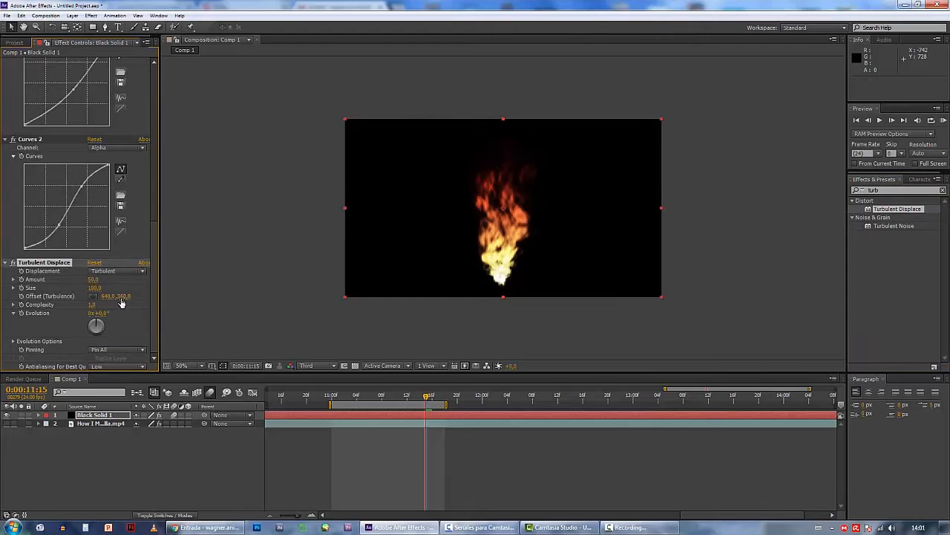
pyautogui.moveTo(121, 300); pyautogui.dragTo(34, 314)
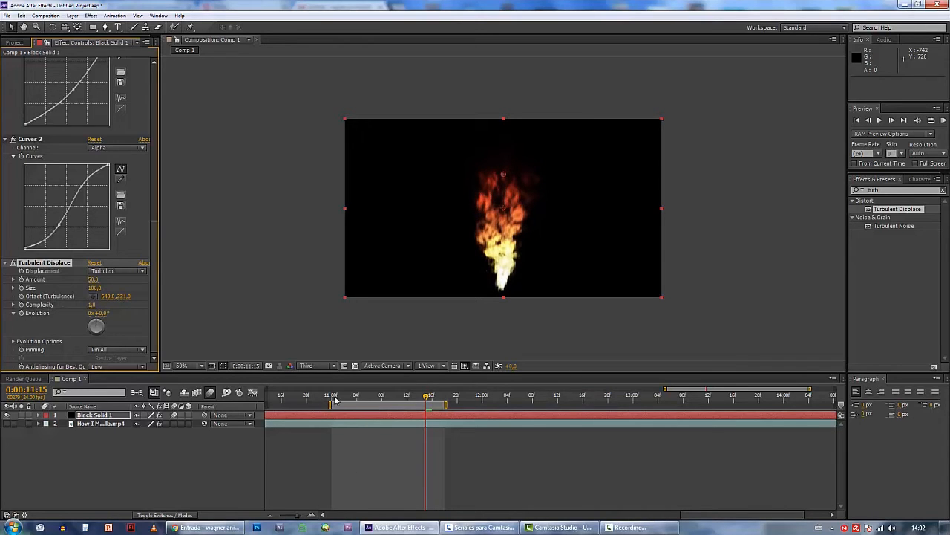
pyautogui.moveTo(335, 399)
pyautogui.mouseDown()
pyautogui.moveTo(454, 396)
pyautogui.moveTo(330, 407)
pyautogui.mouseUp()
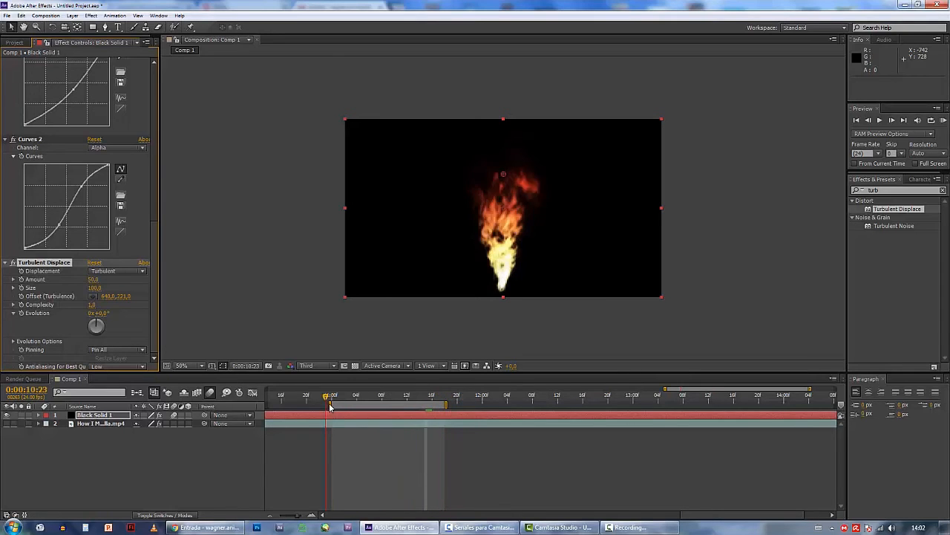
pyautogui.press('space')
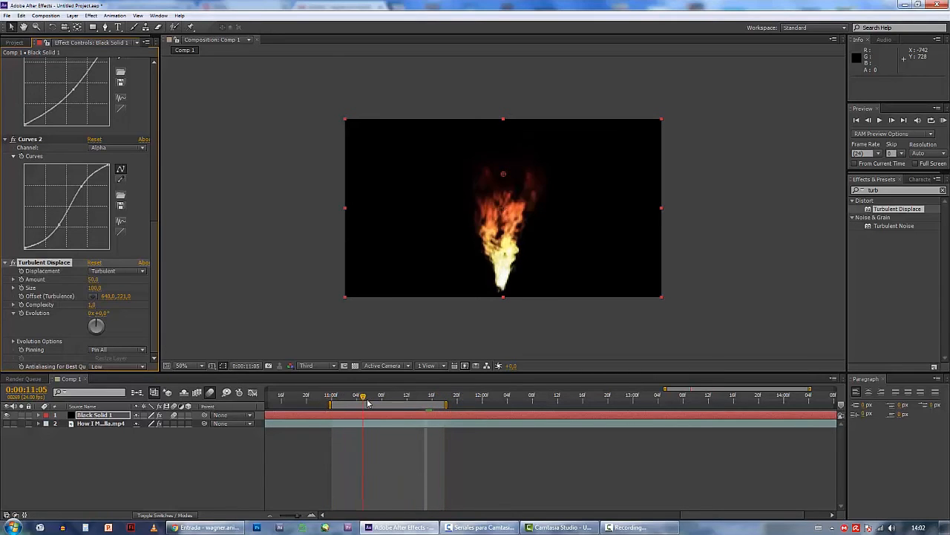
# Change the Turbulent Displace displacement type to Twist Smoother and scrub to preview the flame
pyautogui.click(103, 271)
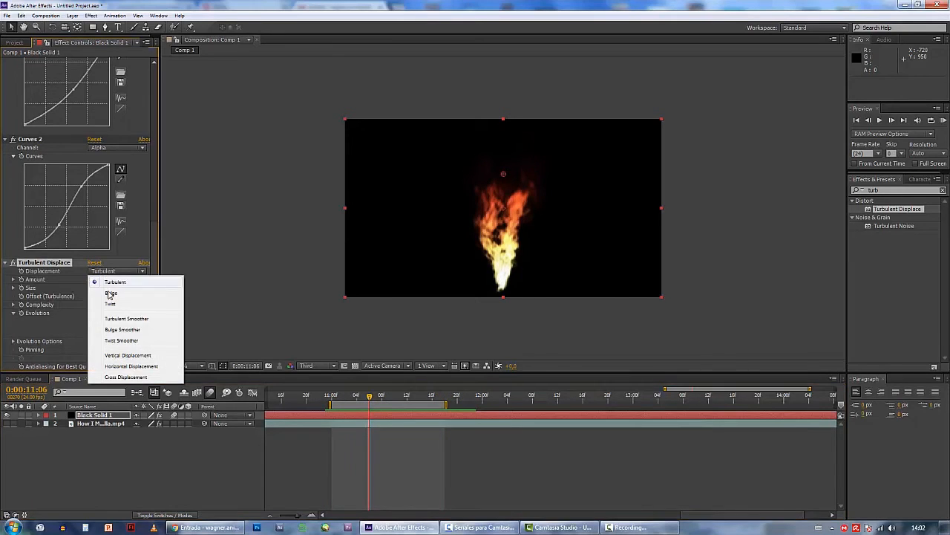
pyautogui.click(128, 342)
pyautogui.moveTo(358, 399)
pyautogui.mouseDown()
pyautogui.moveTo(331, 399)
pyautogui.moveTo(377, 399)
pyautogui.moveTo(344, 399)
pyautogui.mouseUp()
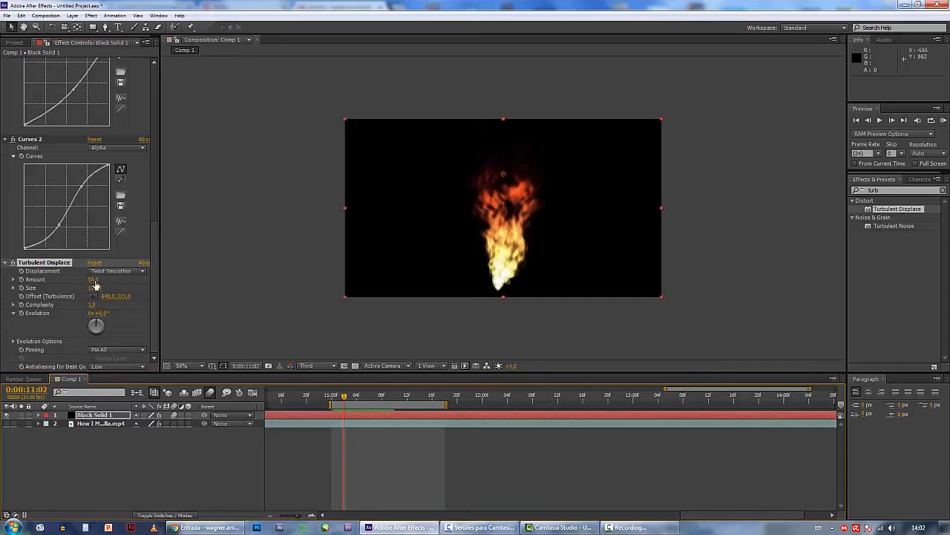
# Set the Turbulent Displace Amount to 22 and Size to 120, checking the flame by scrubbing
pyautogui.click(93, 279)
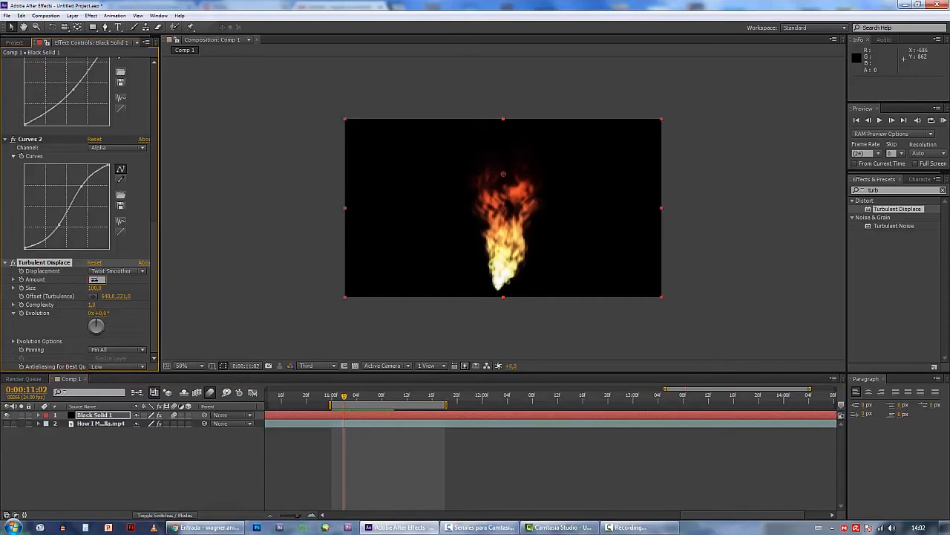
pyautogui.click(95, 288)
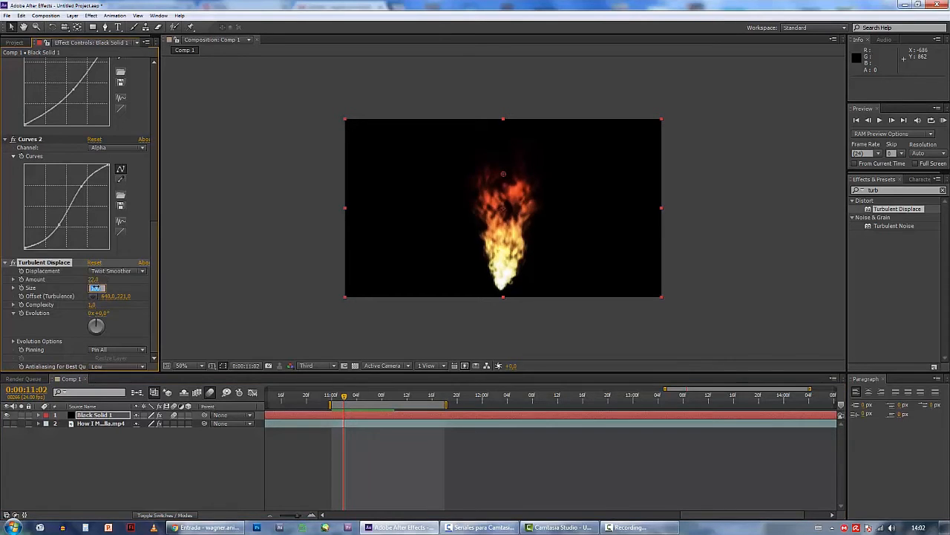
pyautogui.press('Return')
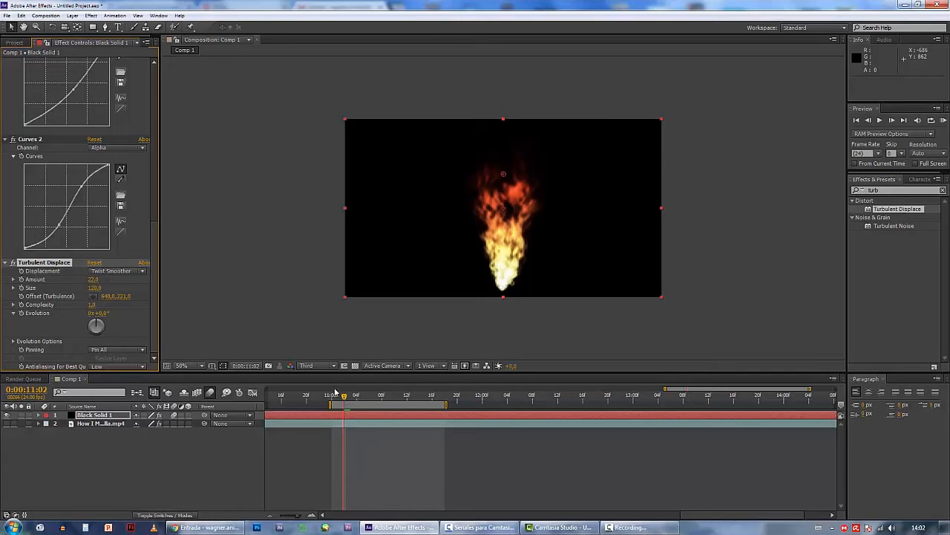
pyautogui.moveTo(334, 391); pyautogui.dragTo(356, 401)
# Set the Turbulent Displace pinning to Pin Horizontal and scrub through the flame
pyautogui.click(118, 349)
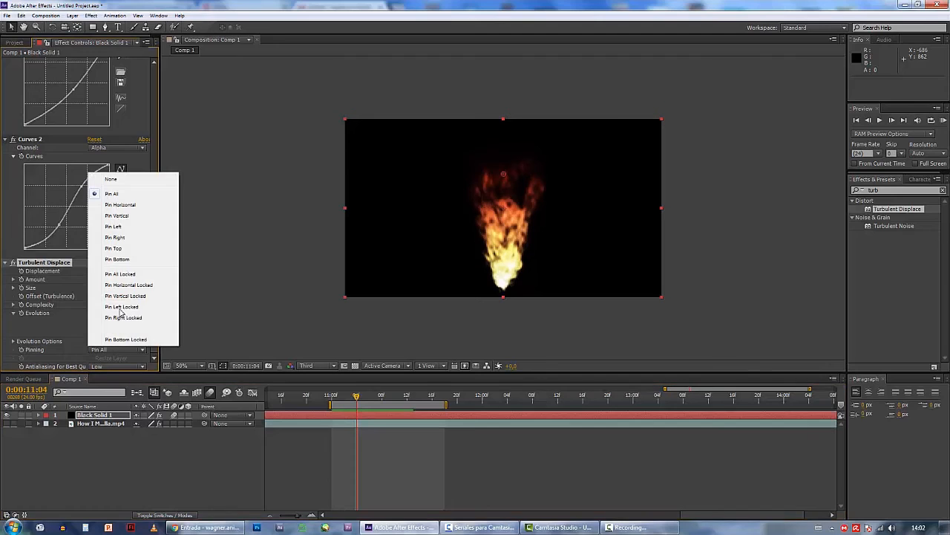
pyautogui.click(120, 205)
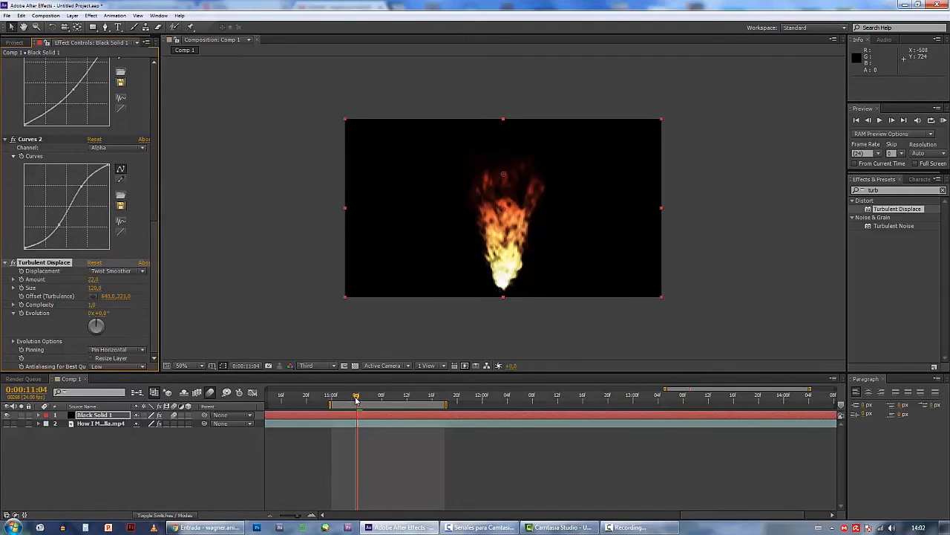
pyautogui.moveTo(356, 400); pyautogui.dragTo(420, 401)
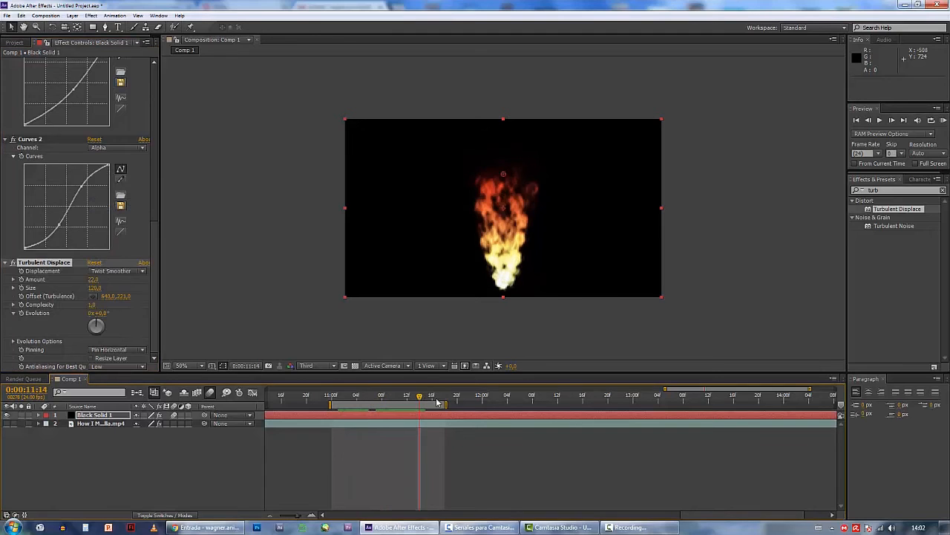
# Find the CC Vector Blur effect and apply it to the black solid
pyautogui.click(875, 190)
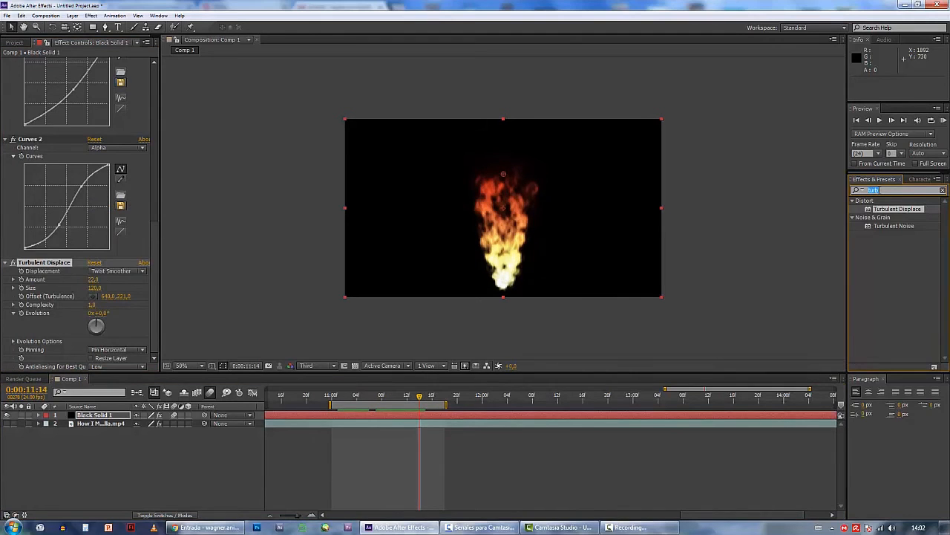
pyautogui.write('vector')
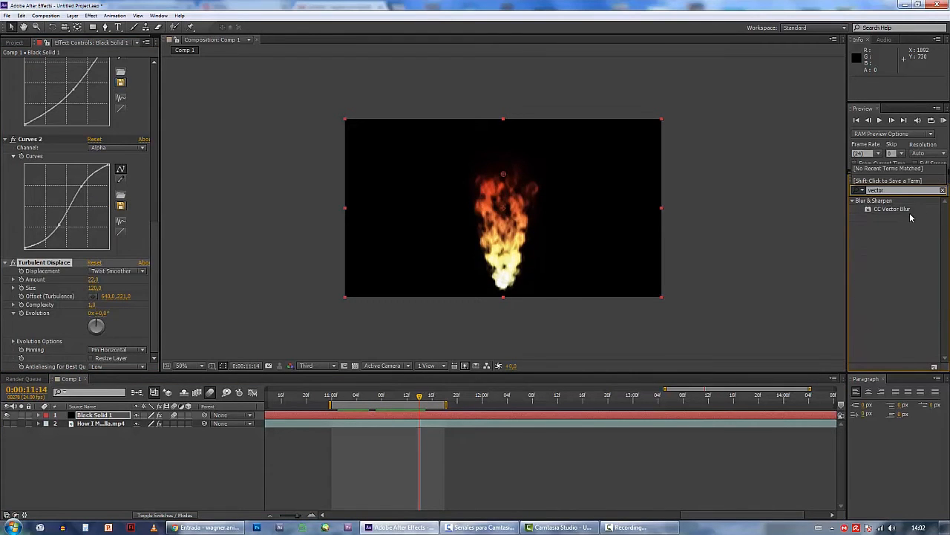
pyautogui.moveTo(903, 209); pyautogui.dragTo(533, 206)
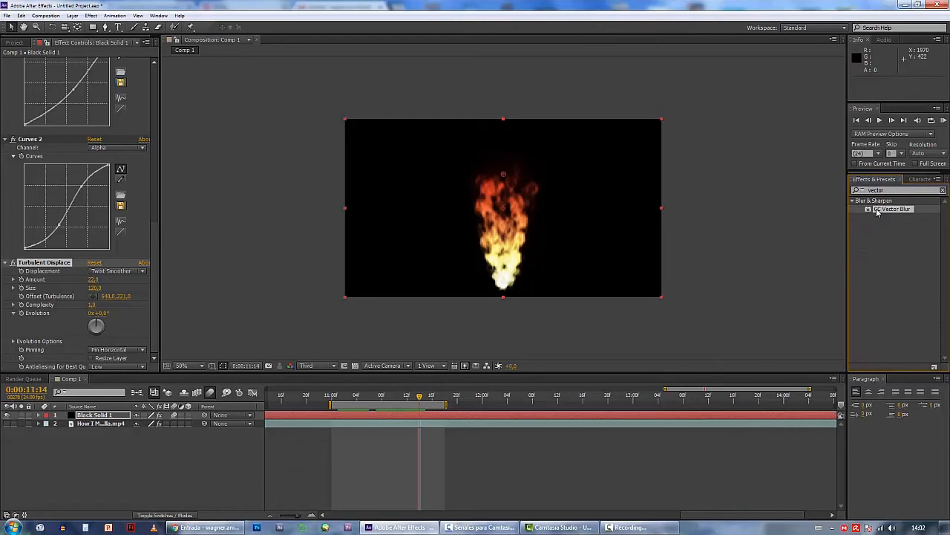
pyautogui.moveTo(878, 211); pyautogui.dragTo(515, 218)
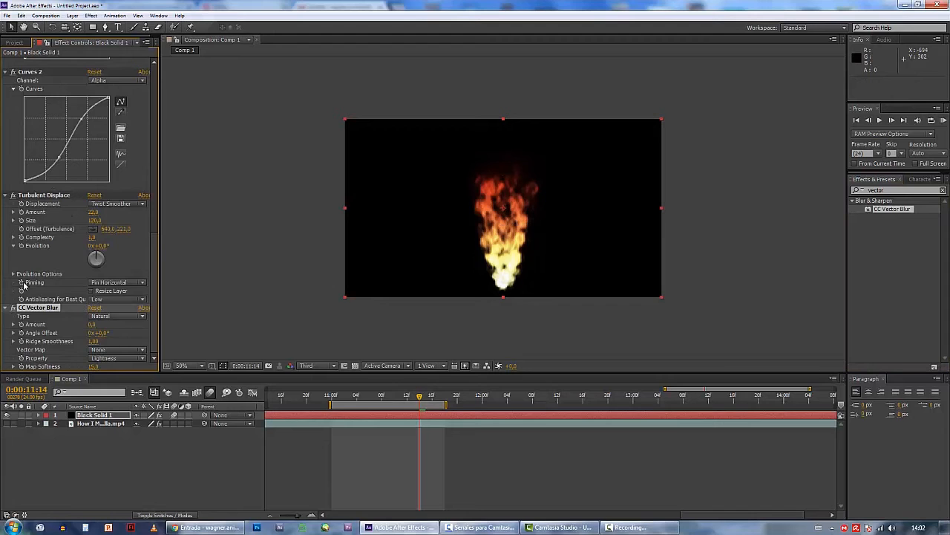
# Try a CC Vector Blur Amount of 27, settle on 10, and scrub to preview the flame
pyautogui.click(91, 325)
pyautogui.write('27')
pyautogui.press('Return')
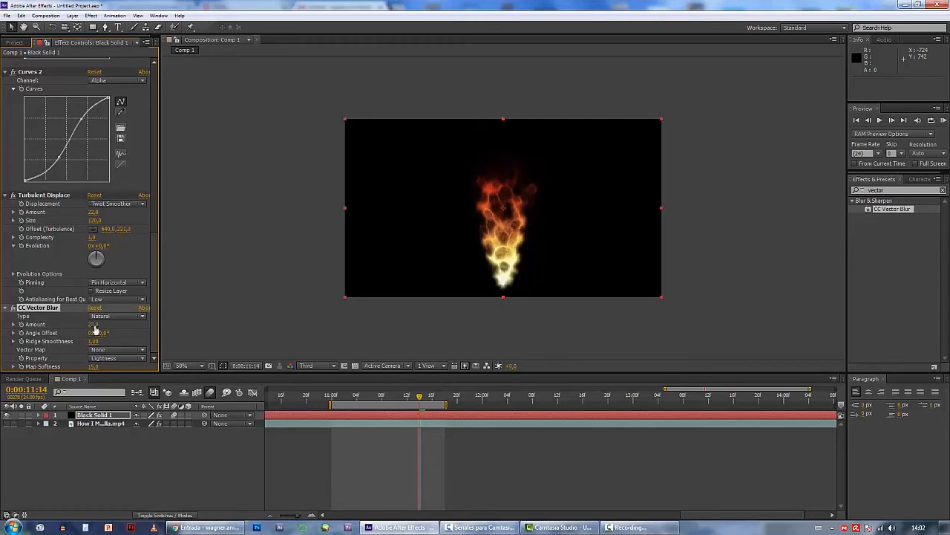
pyautogui.write('10')
pyautogui.press('Return')
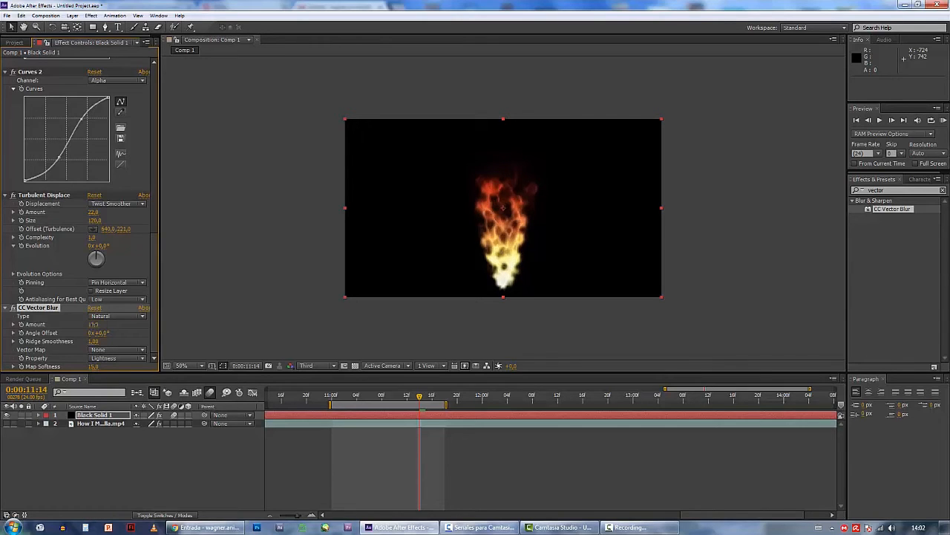
pyautogui.moveTo(355, 397); pyautogui.dragTo(407, 399)
# Apply the Glow effect to the black solid and set its Glow Radius to 83
pyautogui.doubleClick(881, 190)
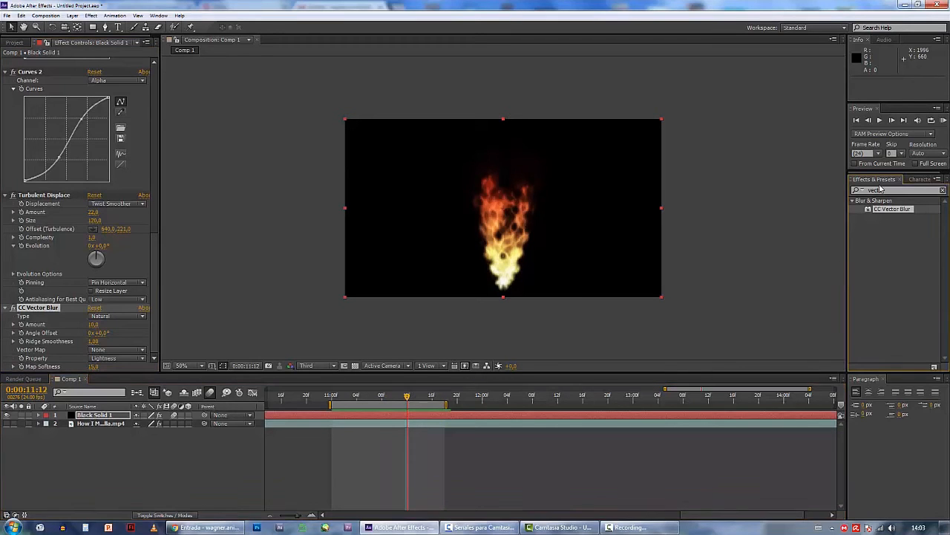
pyautogui.write('glow')
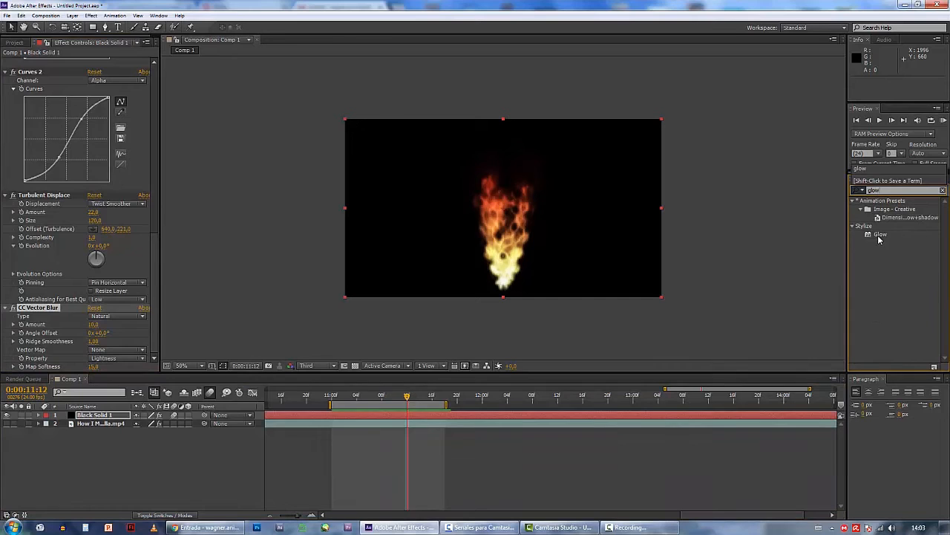
pyautogui.moveTo(880, 238); pyautogui.dragTo(557, 223)
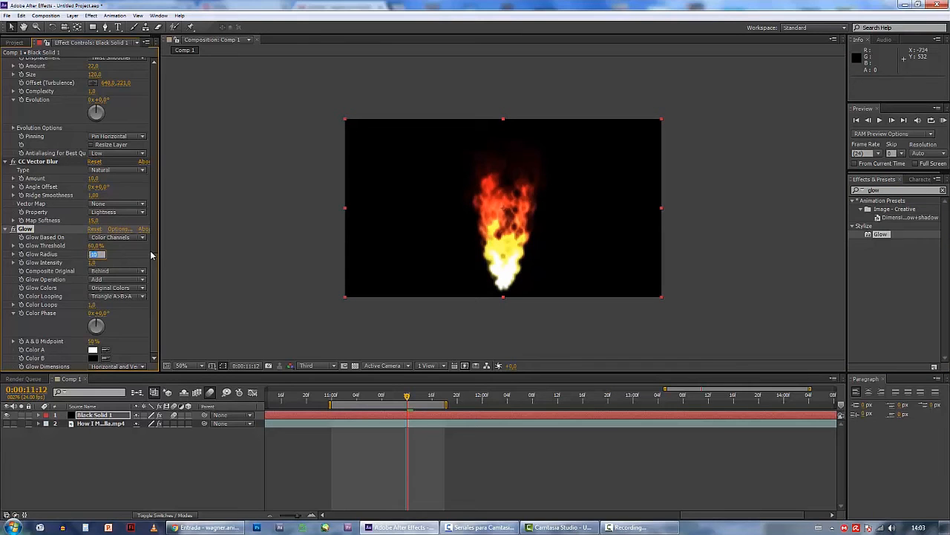
pyautogui.press('Return')
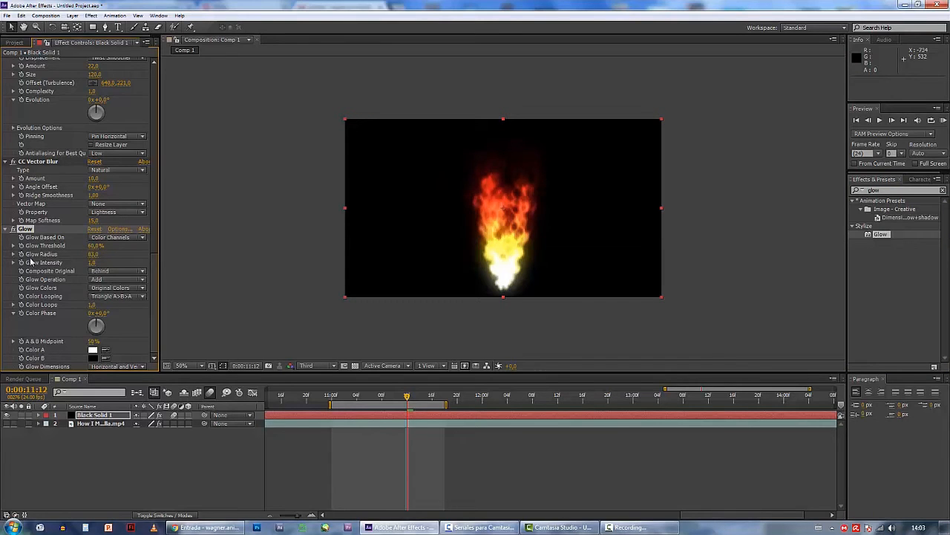
# Set the Glow Intensity to 0.4 and play a RAM preview of the flame
pyautogui.click(92, 262)
pyautogui.press('Return')
pyautogui.moveTo(346, 400); pyautogui.dragTo(369, 399)
pyautogui.click(944, 121)
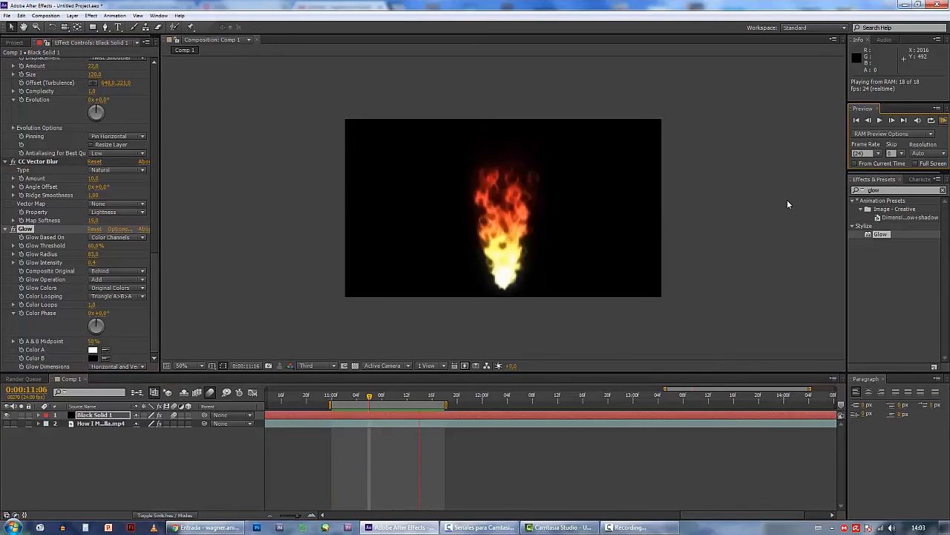
pyautogui.press('space')
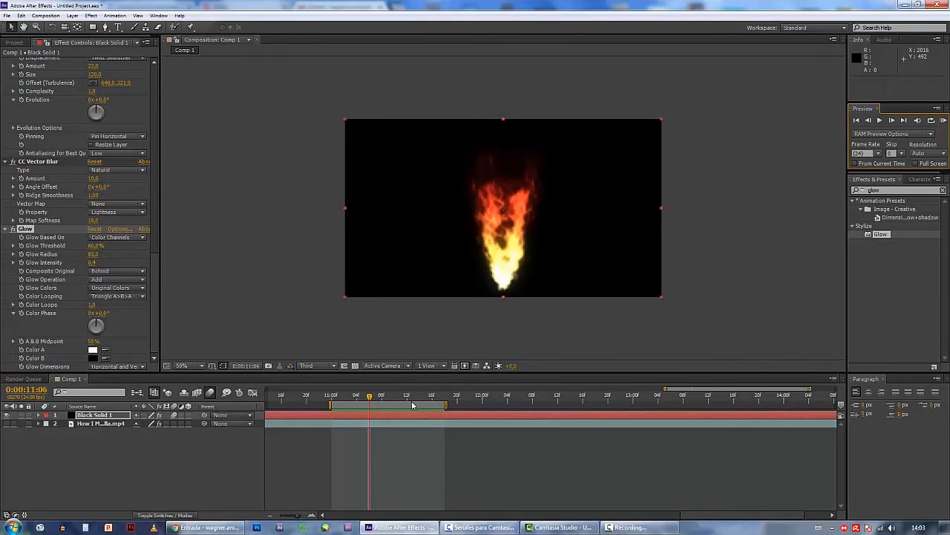
# Move the work area to the start of the composition and play a RAM preview of it
pyautogui.scroll(-5, 411, 402)
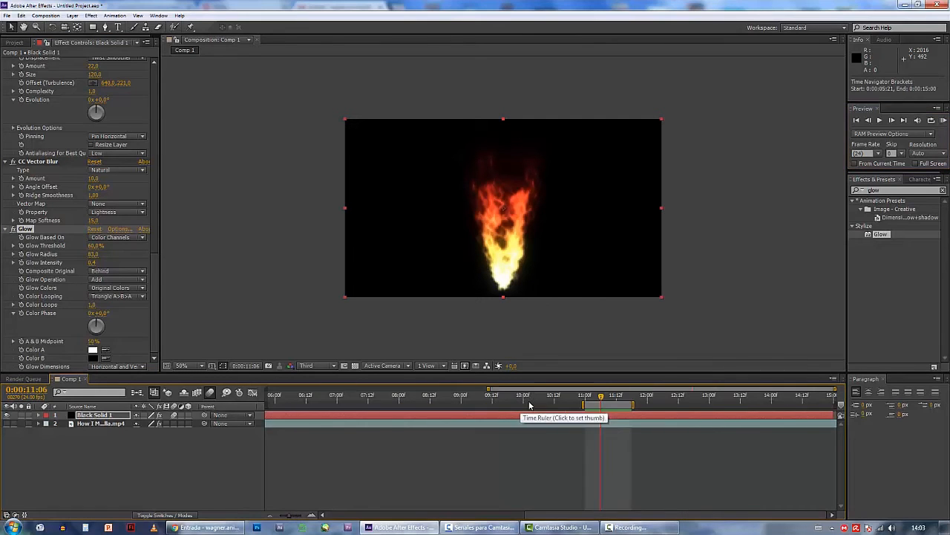
pyautogui.moveTo(701, 404); pyautogui.dragTo(283, 404)
pyautogui.click(943, 121)
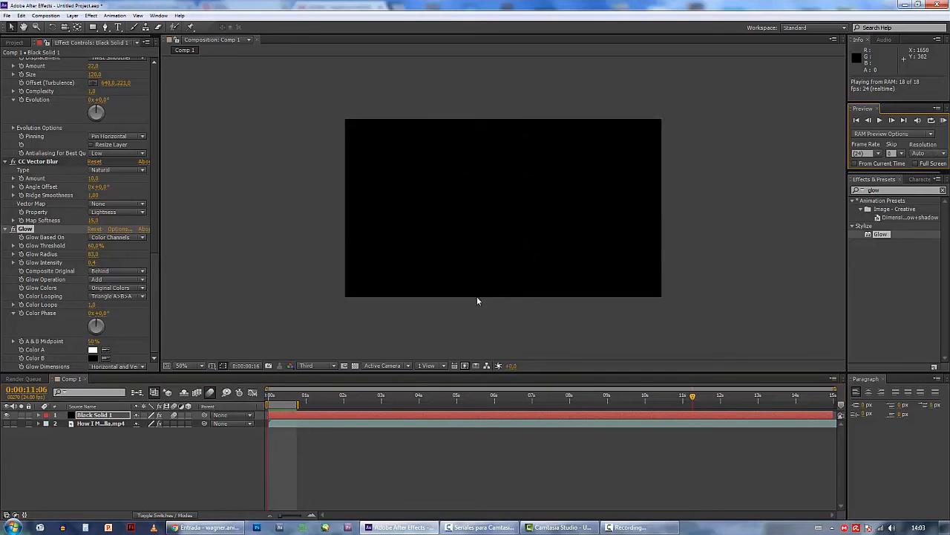
# Extend the end of the work area to just past 2 seconds and play a RAM preview
pyautogui.click(297, 409)
pyautogui.moveTo(298, 405); pyautogui.dragTo(350, 405)
pyautogui.click(943, 120)
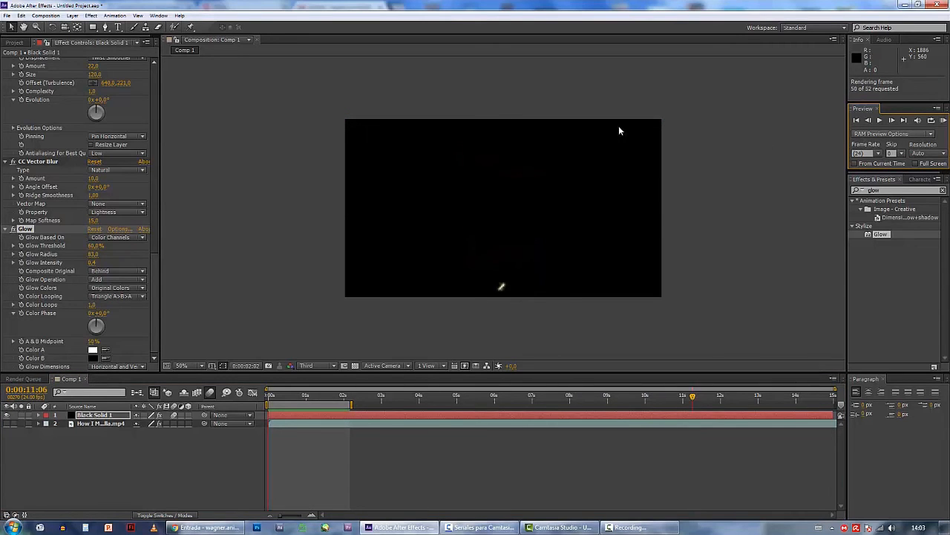
# Collapse the settings of all the black solid's effects from CC Particle Systems II through CC Vector Blur
pyautogui.click(154, 165)
pyautogui.scroll(10, 157, 228)
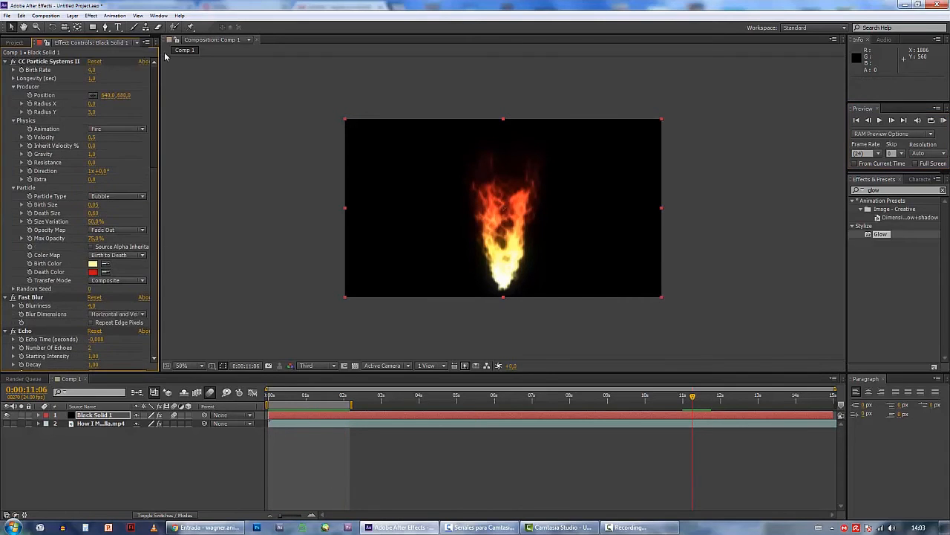
pyautogui.click(5, 61)
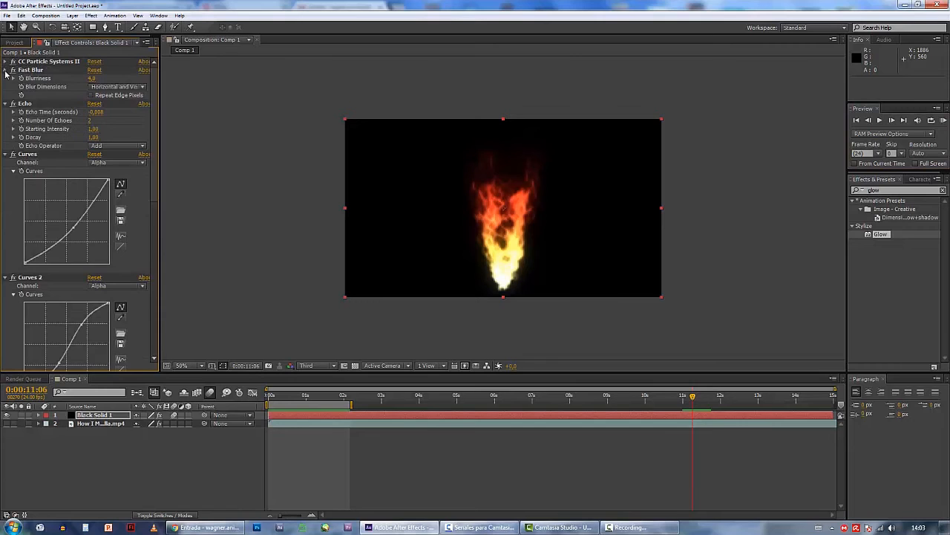
pyautogui.click(5, 70)
pyautogui.click(4, 78)
pyautogui.click(4, 87)
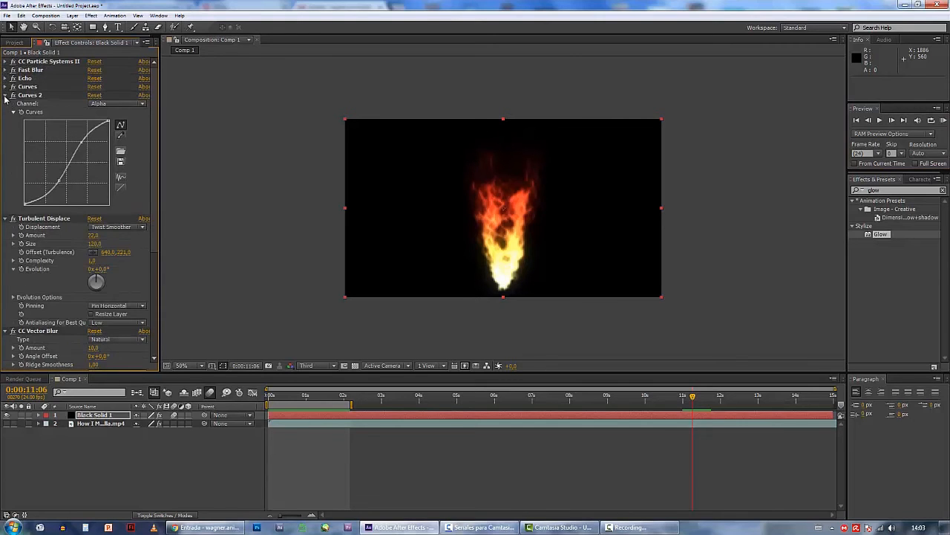
pyautogui.click(5, 95)
pyautogui.click(4, 104)
pyautogui.click(5, 111)
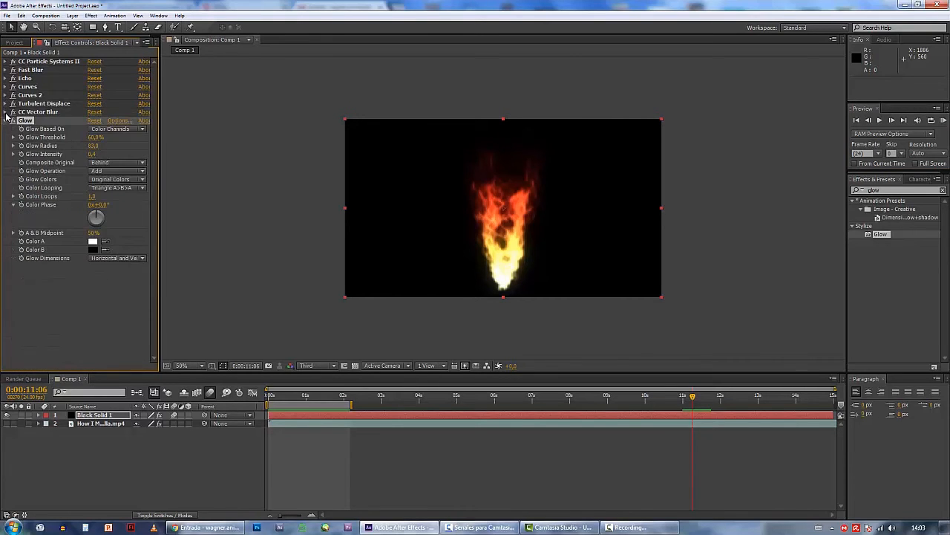
# Collapse the Glow settings and play a RAM preview of the flame at Quarter resolution
pyautogui.click(4, 120)
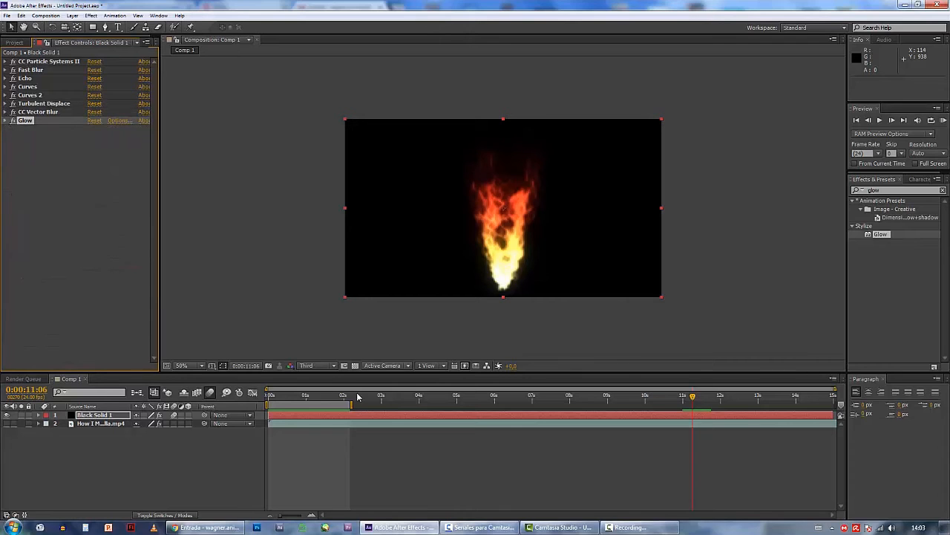
pyautogui.click(303, 395)
pyautogui.moveTo(303, 397); pyautogui.dragTo(340, 396)
pyautogui.click(327, 367)
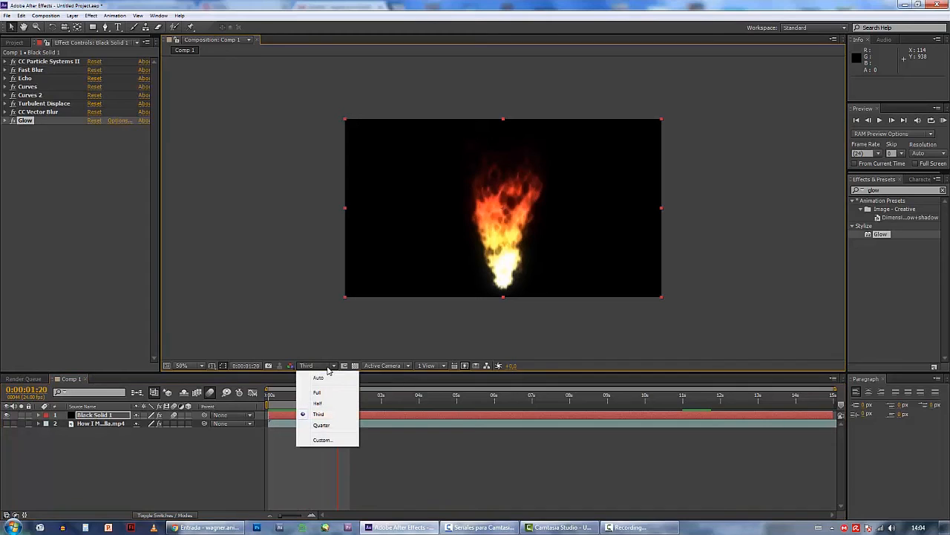
pyautogui.click(322, 425)
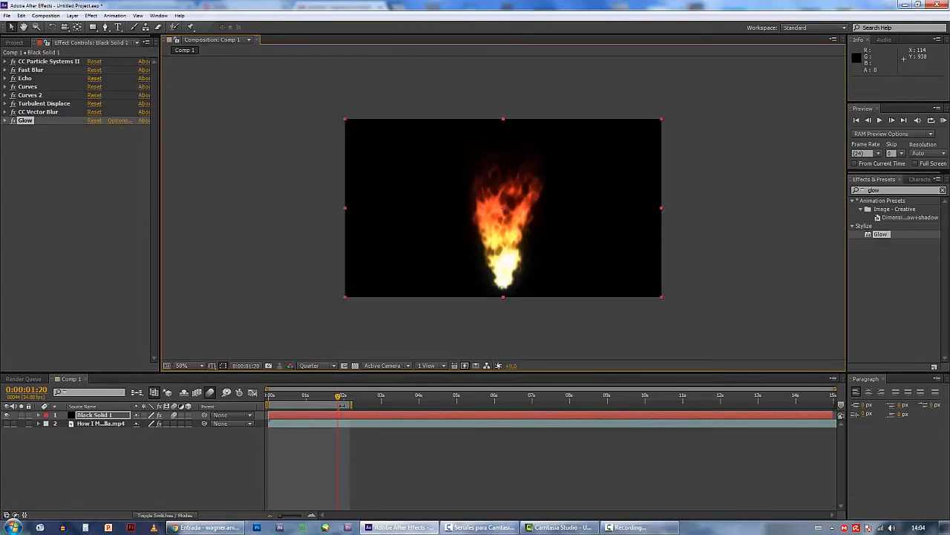
pyautogui.click(943, 121)
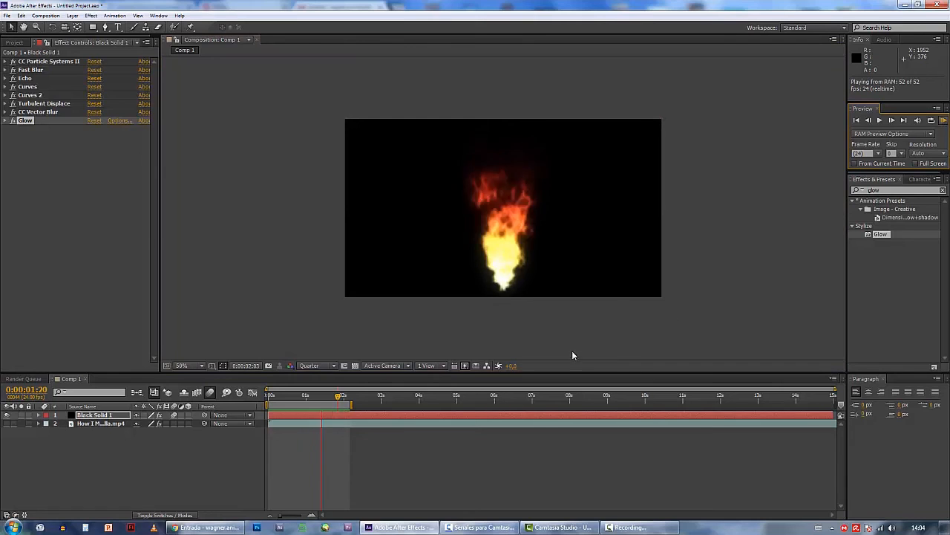
# Set the composition view to Full resolution and play a RAM preview of the flame from the start
pyautogui.click(311, 366)
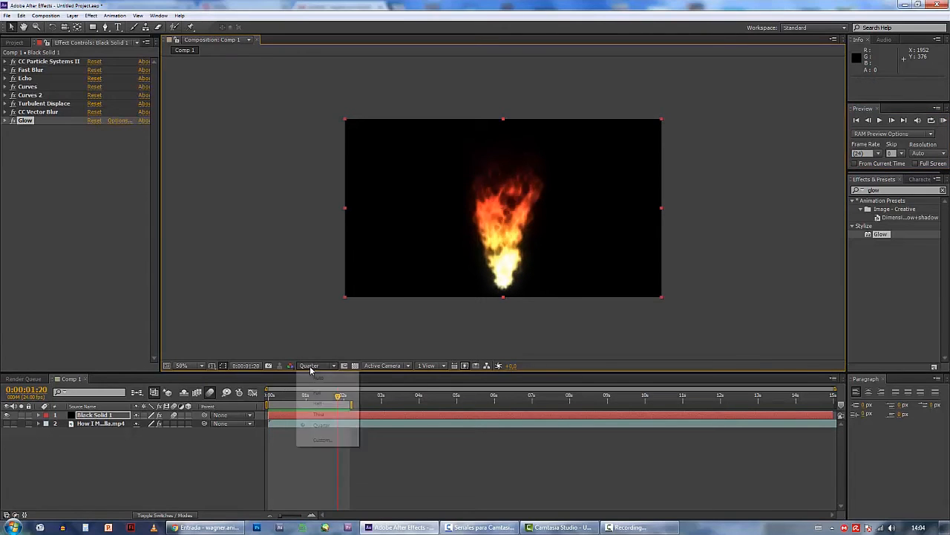
pyautogui.click(315, 392)
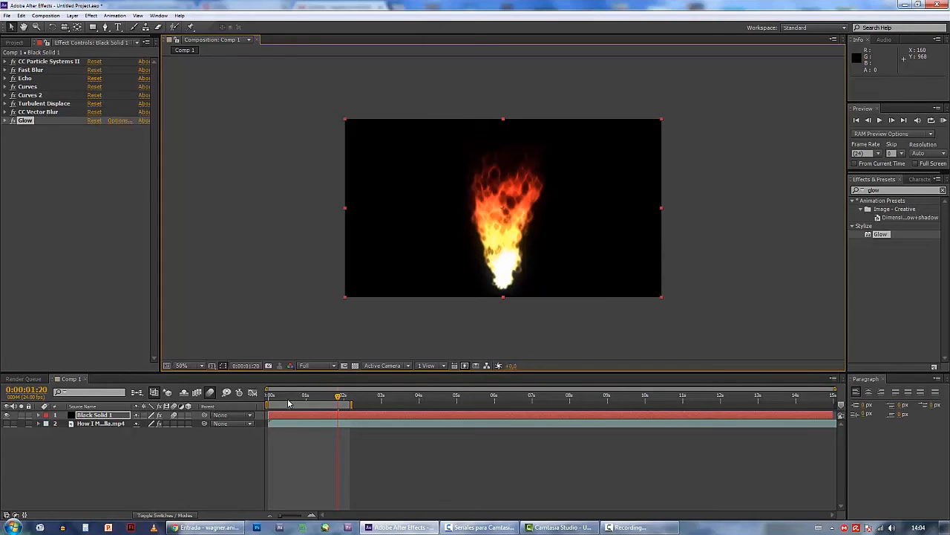
pyautogui.moveTo(339, 396); pyautogui.dragTo(270, 398)
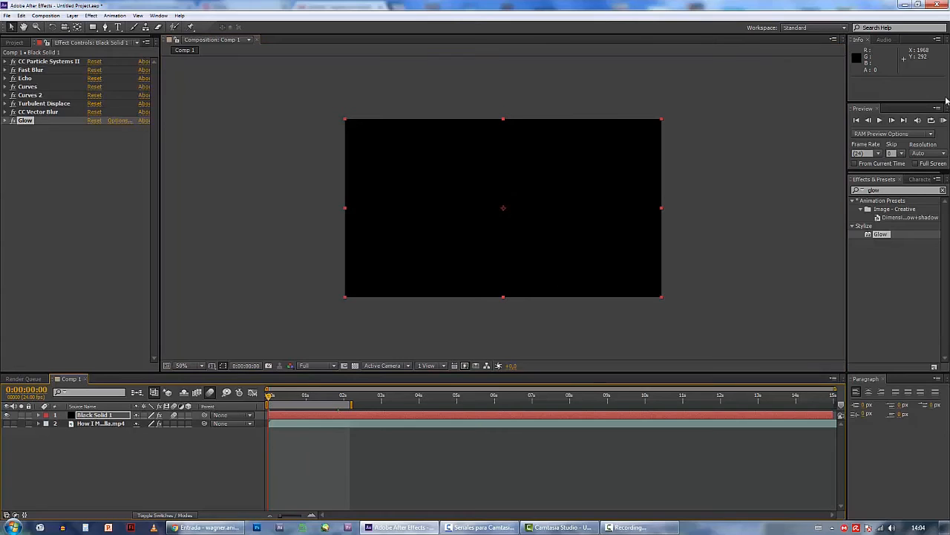
pyautogui.click(943, 121)
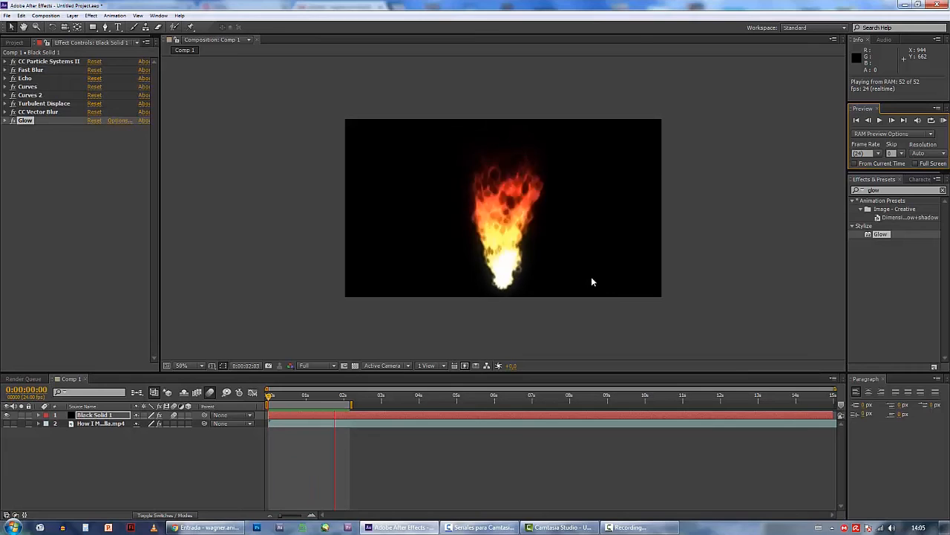
pyautogui.click(324, 406)
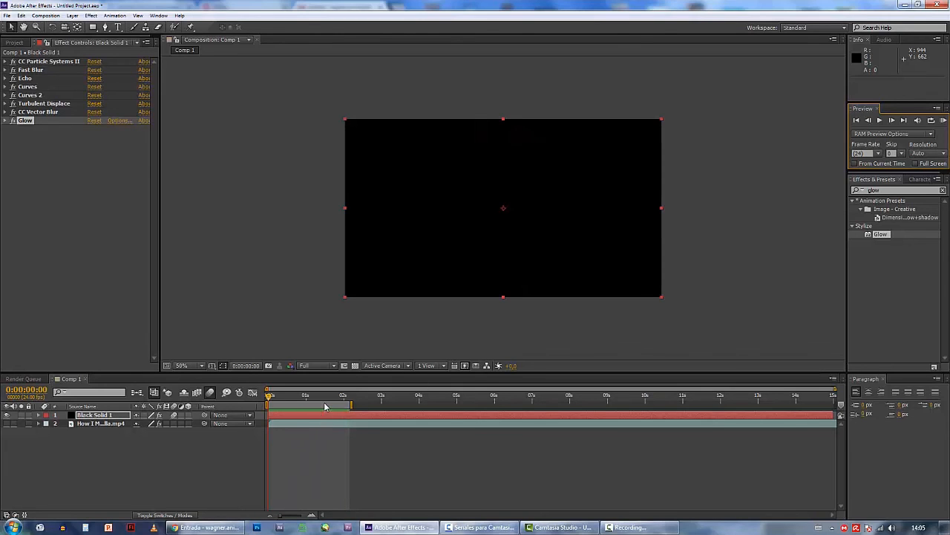
# Set the composition view to Quarter resolution and make the MP4 footage layer beneath the black solid visible
pyautogui.click(305, 366)
pyautogui.click(318, 425)
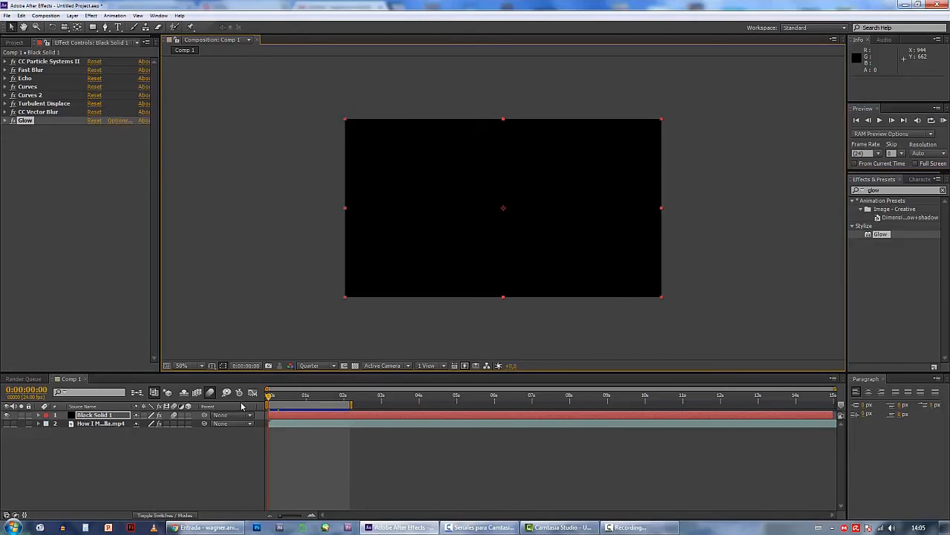
pyautogui.click(6, 423)
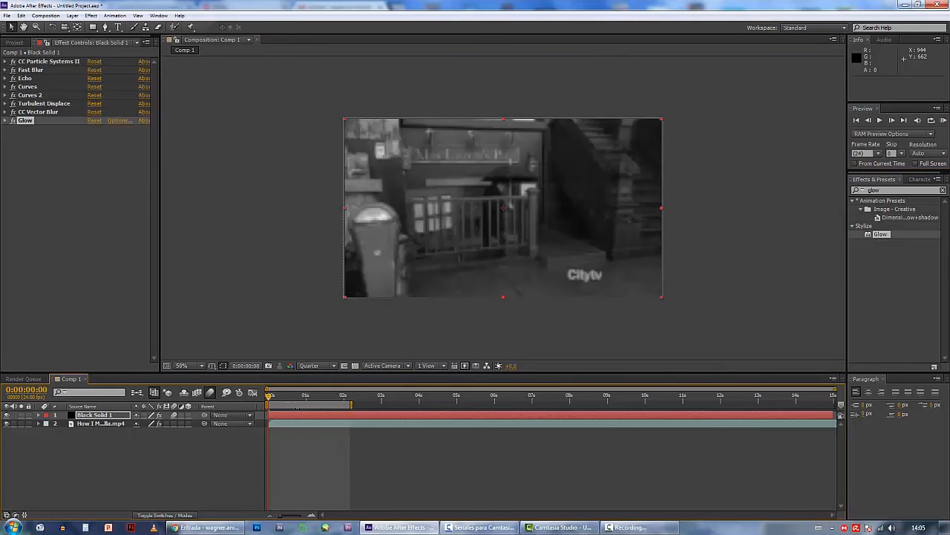
# Move the work area so it runs from 0:00:11:03 to 0:00:13:06 and set the current time to its start
pyautogui.moveTo(482, 403)
pyautogui.mouseDown()
pyautogui.moveTo(513, 401)
pyautogui.moveTo(391, 403)
pyautogui.moveTo(489, 402)
pyautogui.mouseUp()
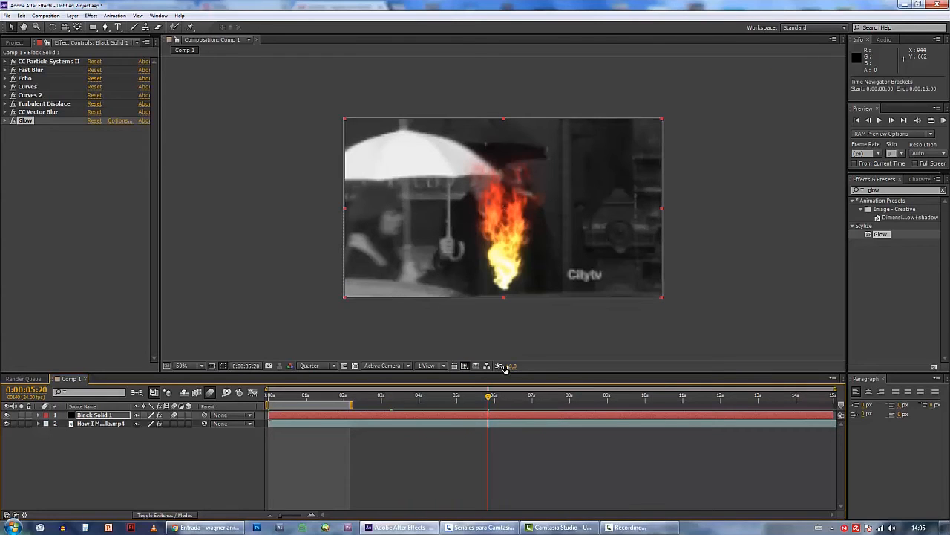
pyautogui.moveTo(570, 399); pyautogui.dragTo(582, 399)
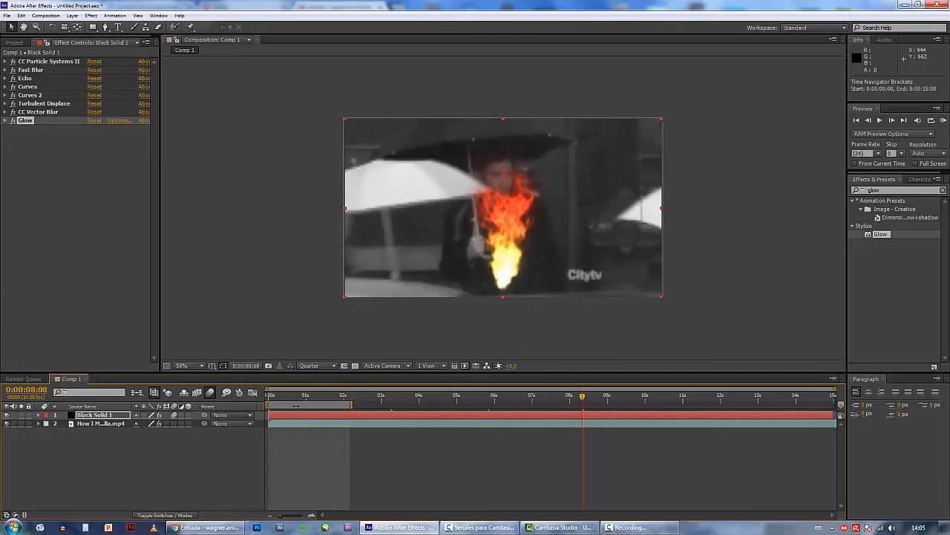
pyautogui.moveTo(295, 405); pyautogui.dragTo(714, 406)
pyautogui.click(664, 398)
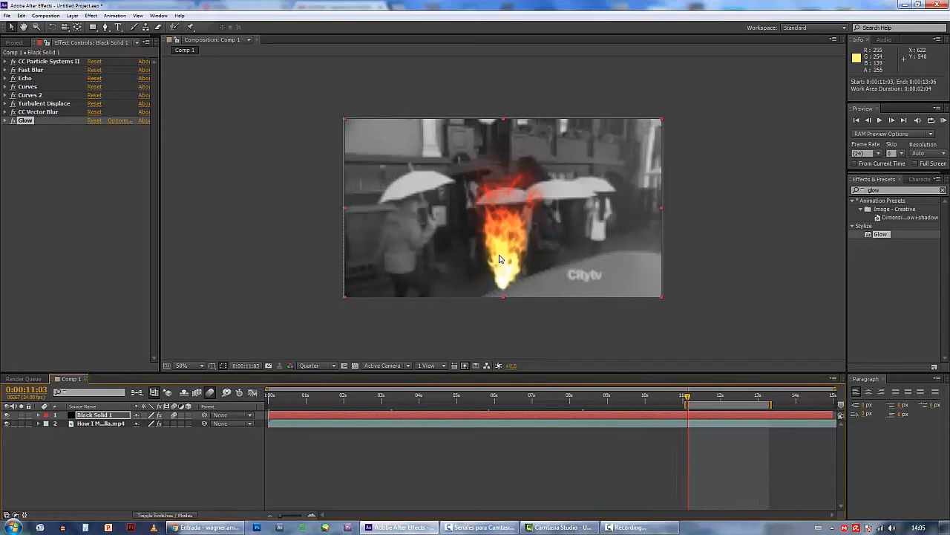
# Scale the black solid to 55% and place the flame on the nearest walker's white umbrella, at position 266, 32
pyautogui.click(39, 415)
pyautogui.click(46, 432)
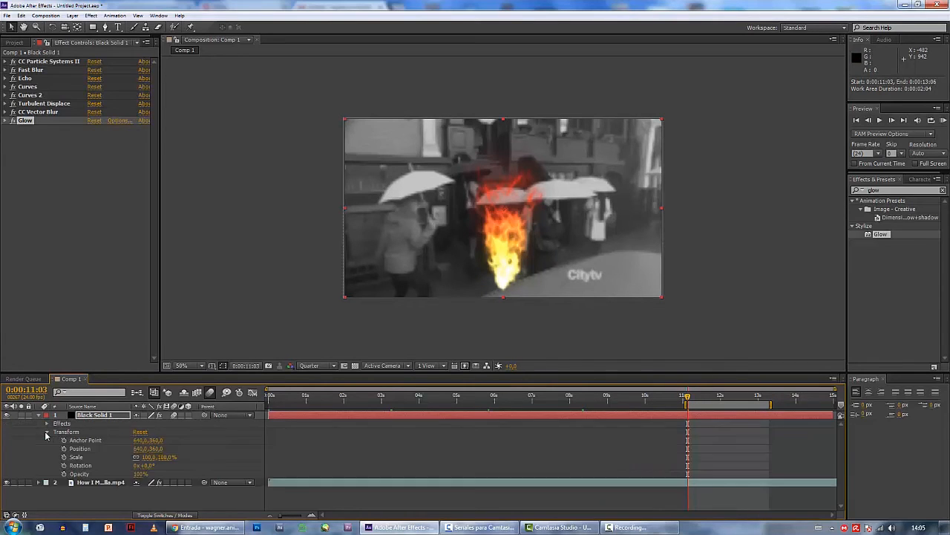
pyautogui.moveTo(165, 462); pyautogui.dragTo(149, 456)
pyautogui.moveTo(500, 224); pyautogui.dragTo(411, 159)
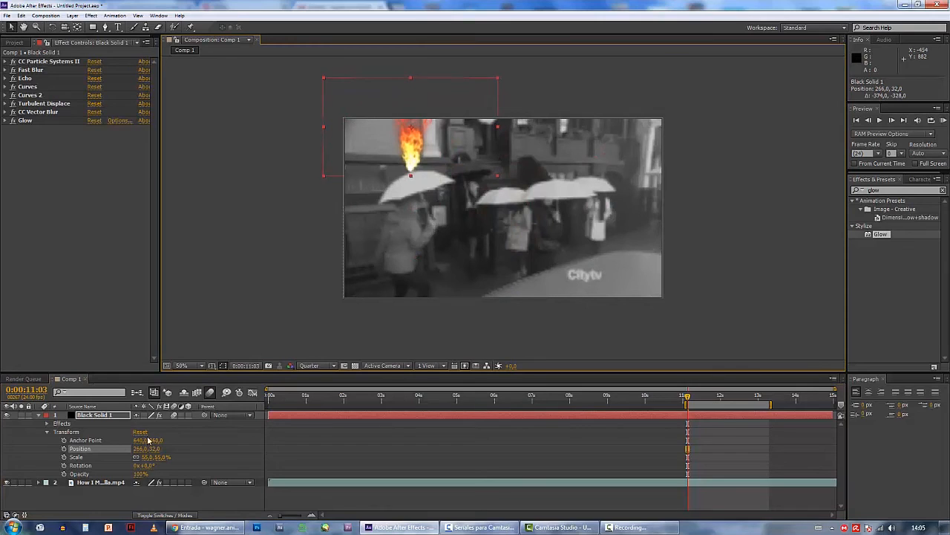
# Keyframe the solid's Position at 0:00:11:03, 0:00:11:23 (670, 100) and 0:00:12:16 (892, 116) so the flame follows the walker's umbrella
pyautogui.click(64, 449)
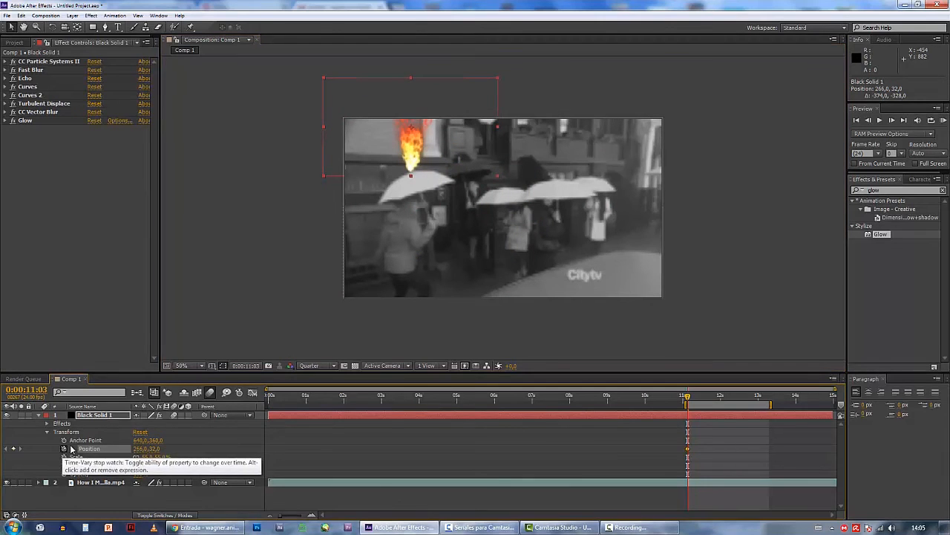
pyautogui.moveTo(684, 398); pyautogui.dragTo(718, 400)
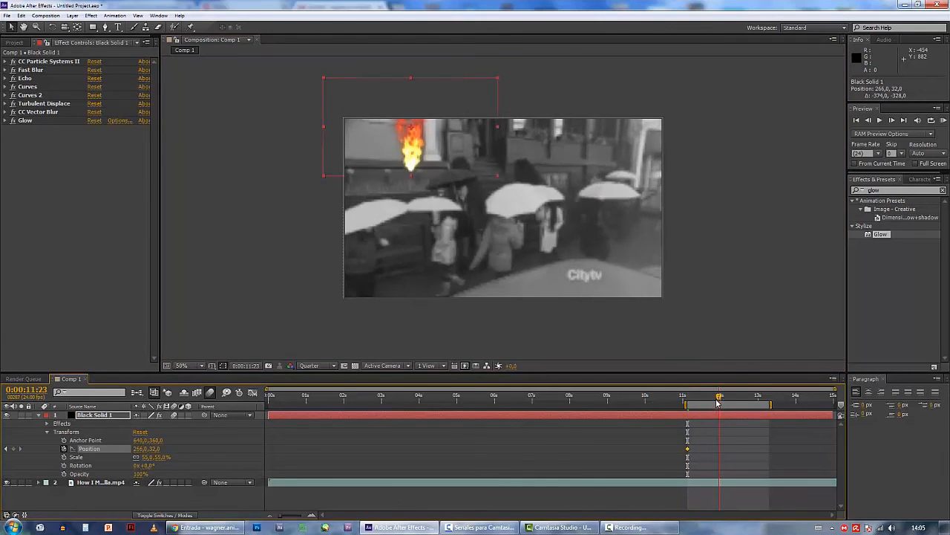
pyautogui.moveTo(407, 156); pyautogui.dragTo(543, 184)
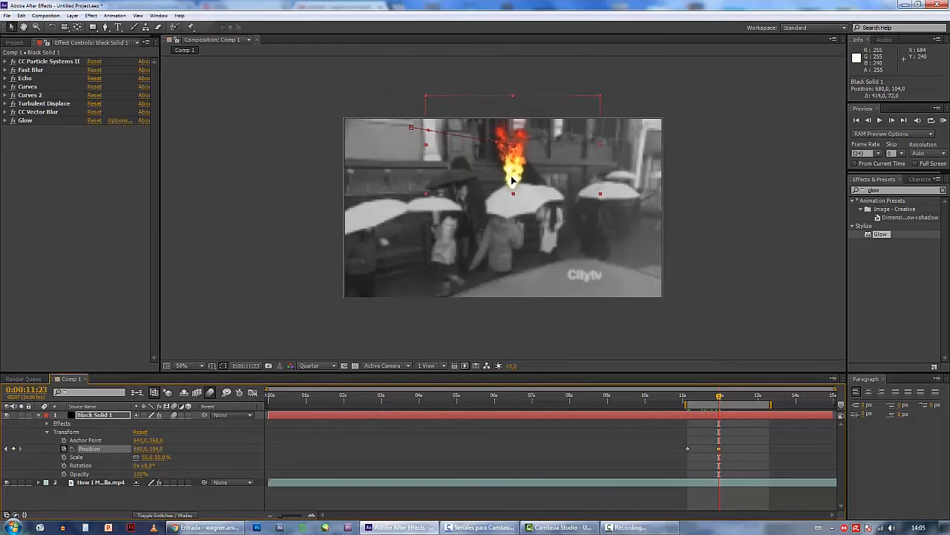
pyautogui.click(700, 400)
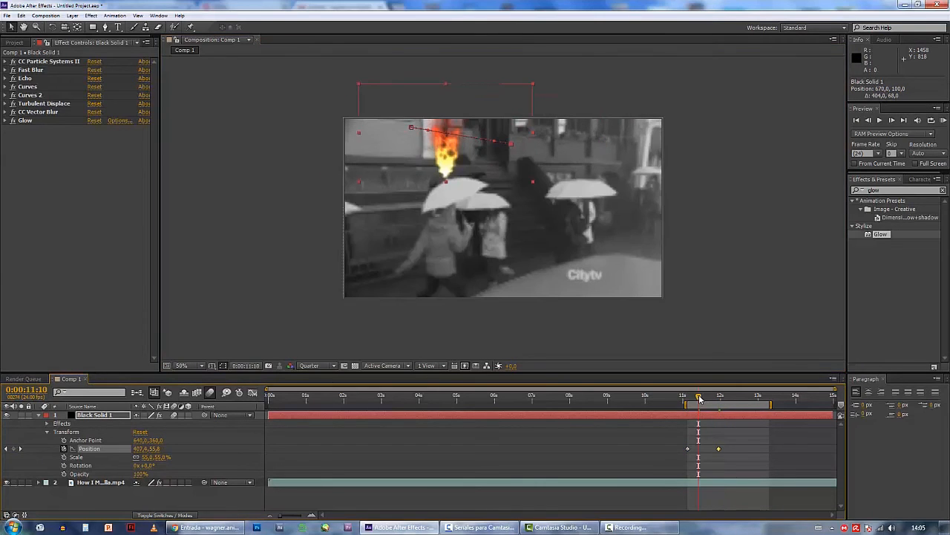
pyautogui.moveTo(699, 399); pyautogui.dragTo(745, 400)
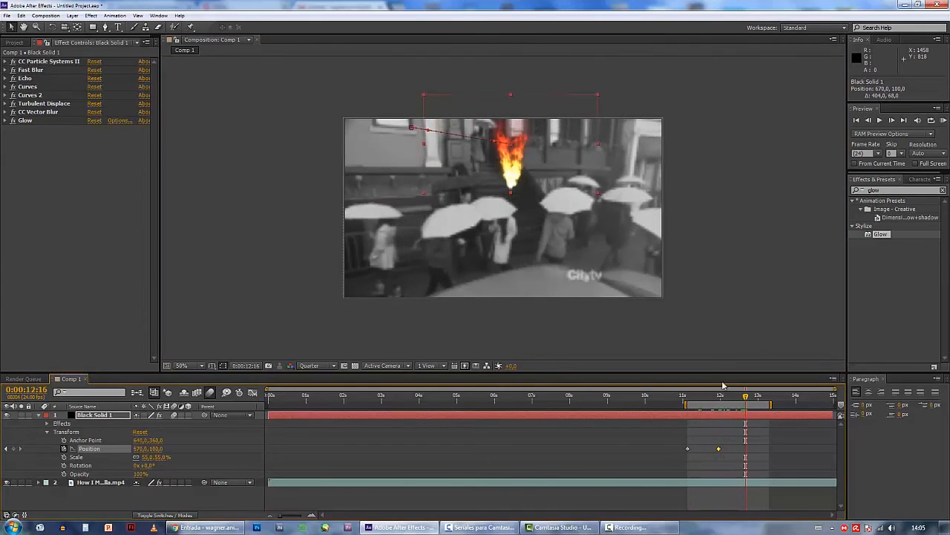
pyautogui.moveTo(500, 174); pyautogui.dragTo(565, 180)
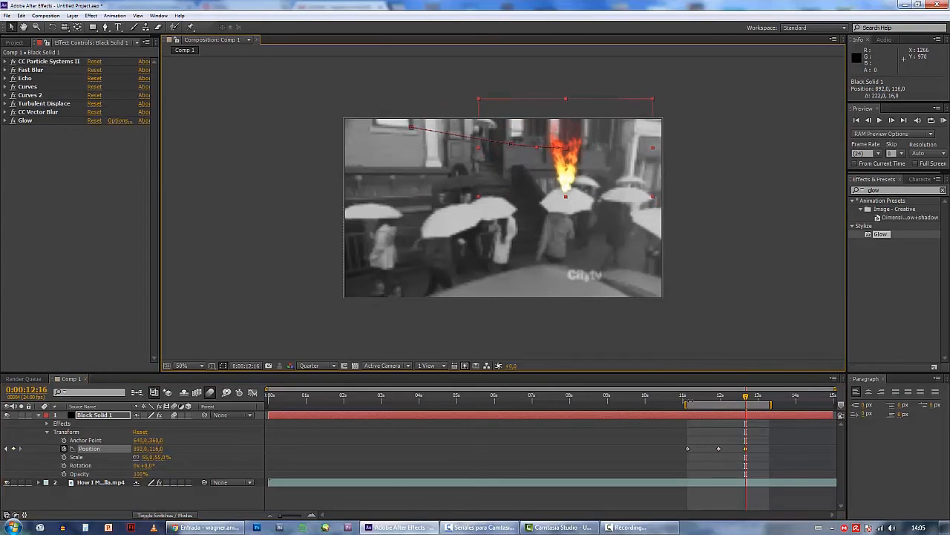
# Keyframe the solid's Scale at 55% at 0:00:11:03 and 45% at 0:00:12:16, repositioning the flame to 900, 144 at the latter
pyautogui.click(693, 396)
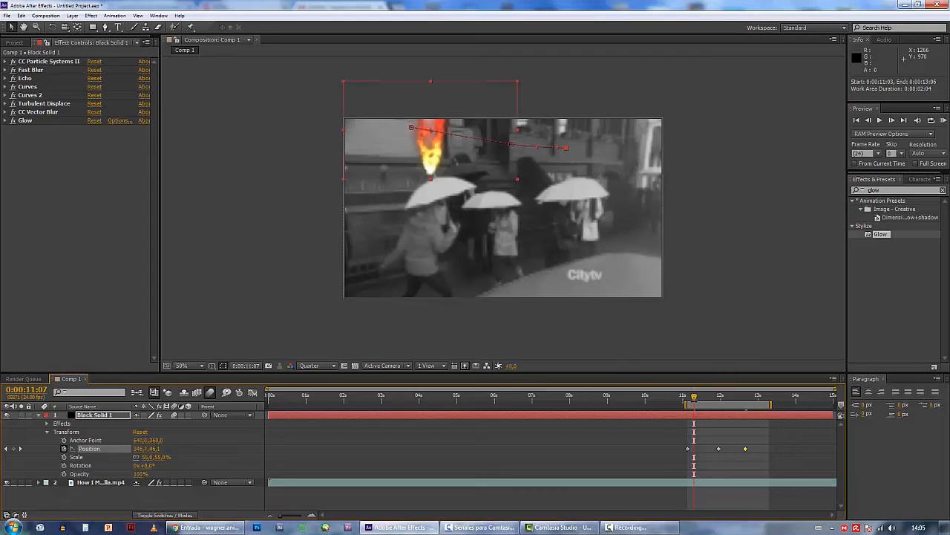
pyautogui.moveTo(695, 399); pyautogui.dragTo(688, 399)
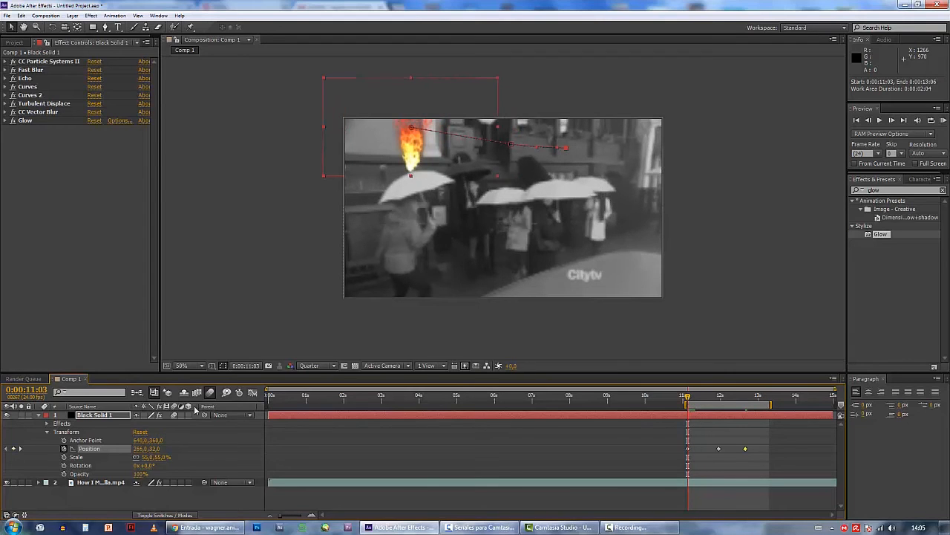
pyautogui.click(64, 457)
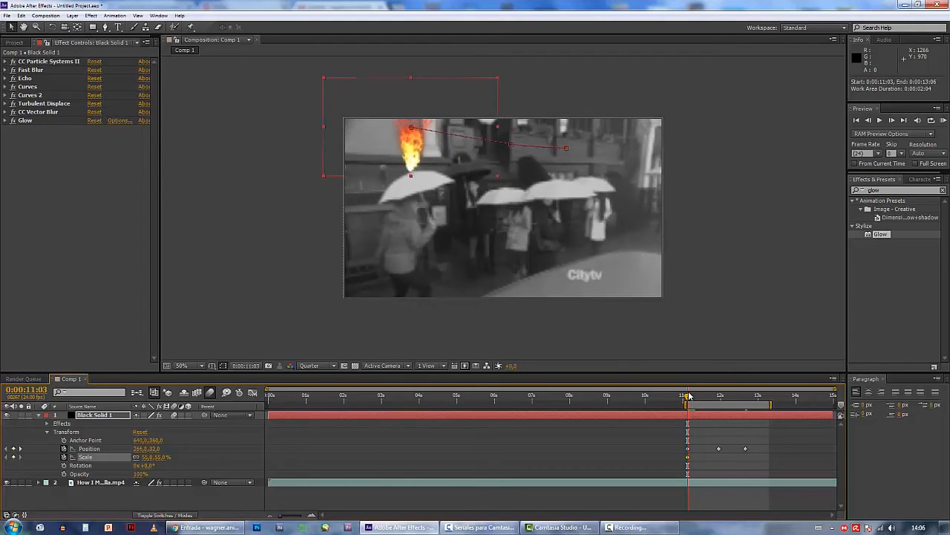
pyautogui.moveTo(689, 397); pyautogui.dragTo(747, 404)
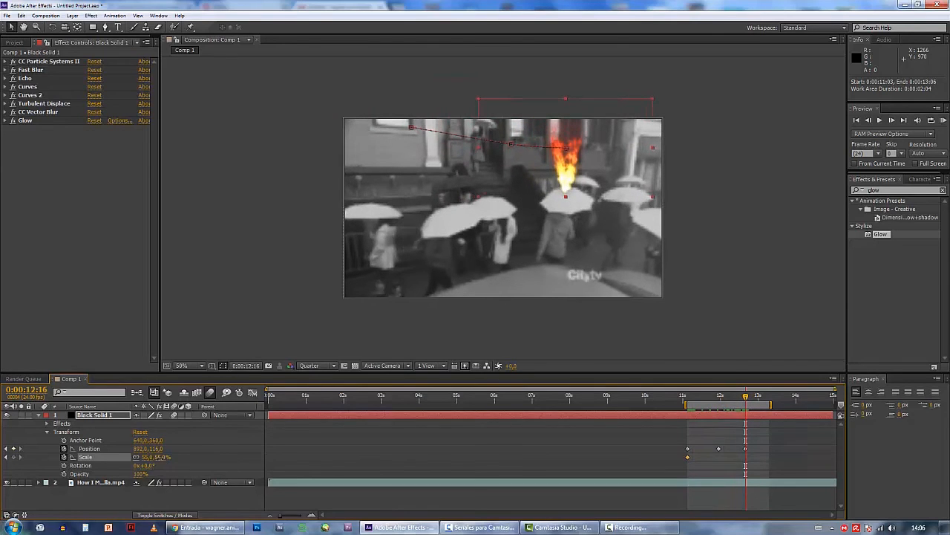
pyautogui.moveTo(162, 458); pyautogui.dragTo(158, 458)
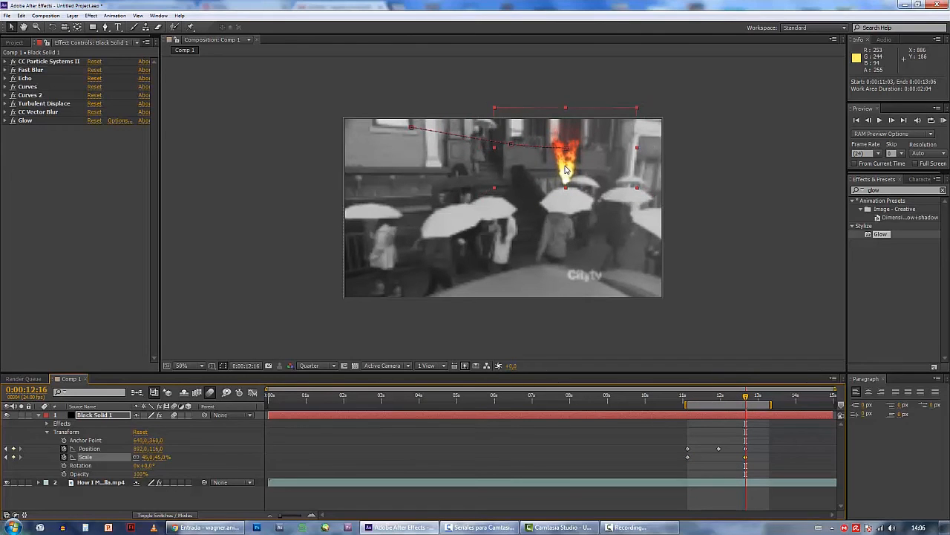
pyautogui.moveTo(565, 170); pyautogui.dragTo(569, 181)
# Shorten the work area to end at 0:00:12:16 and play a RAM preview of the flame following the umbrella
pyautogui.moveTo(720, 403); pyautogui.dragTo(697, 401)
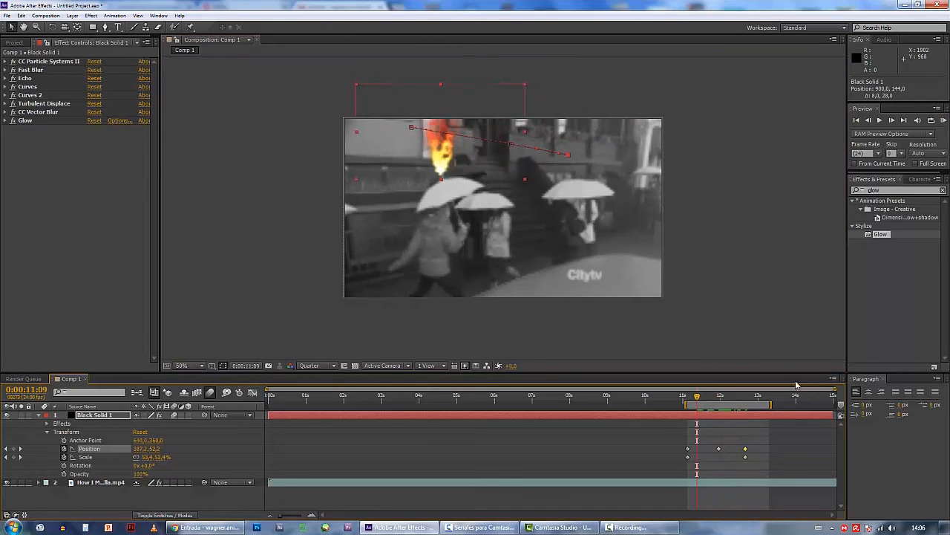
pyautogui.moveTo(769, 404); pyautogui.dragTo(748, 404)
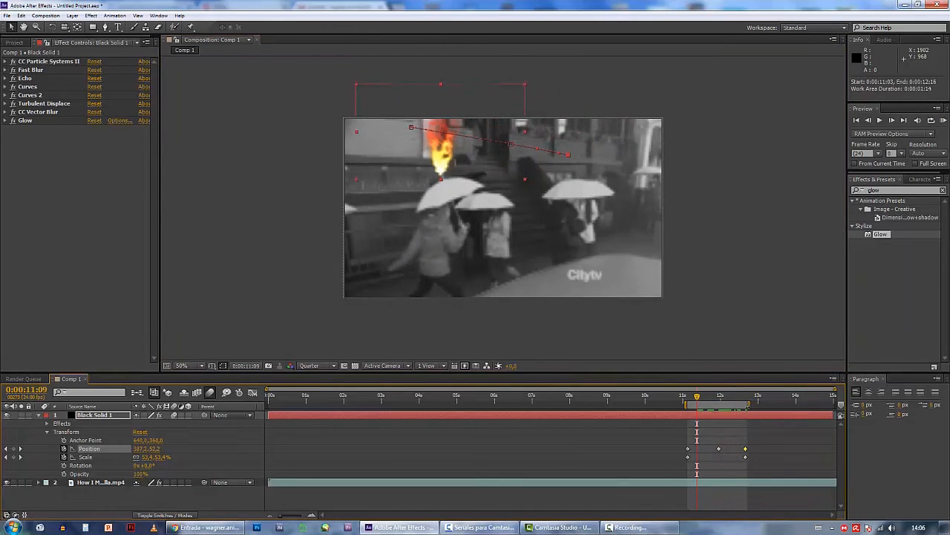
pyautogui.click(945, 121)
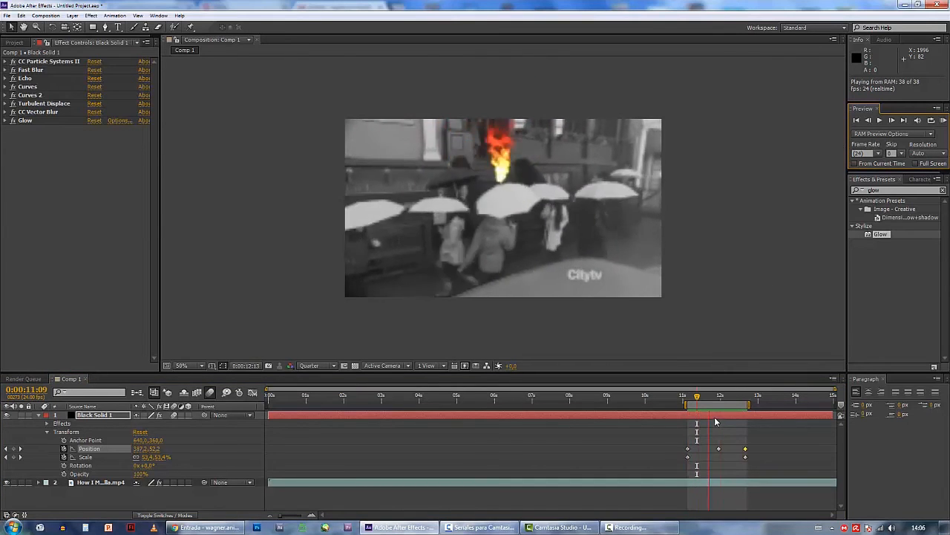
pyautogui.press('space')
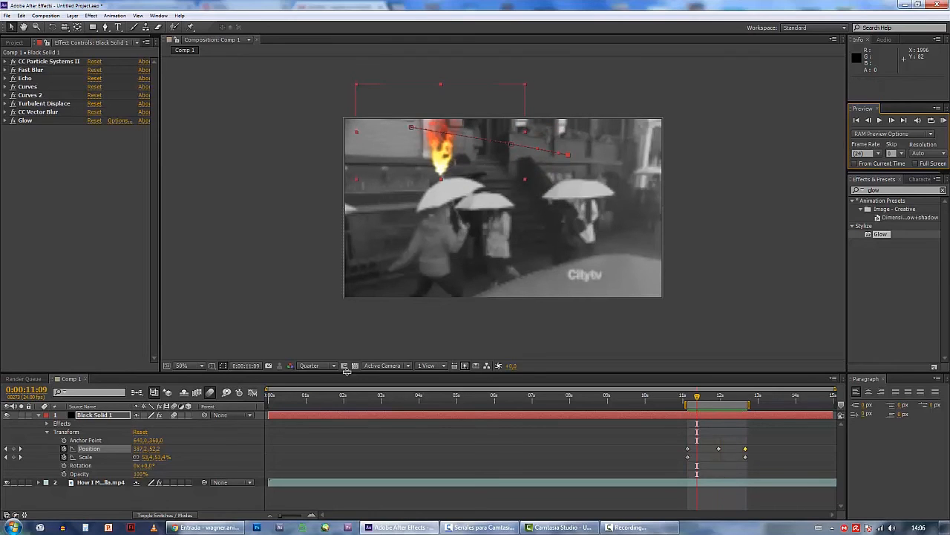
# Enlarge the timeline area and scrub from 0:00:11:09 to 0:00:11:22 to check how the flame tracks the umbrella
pyautogui.moveTo(347, 371); pyautogui.dragTo(349, 306)
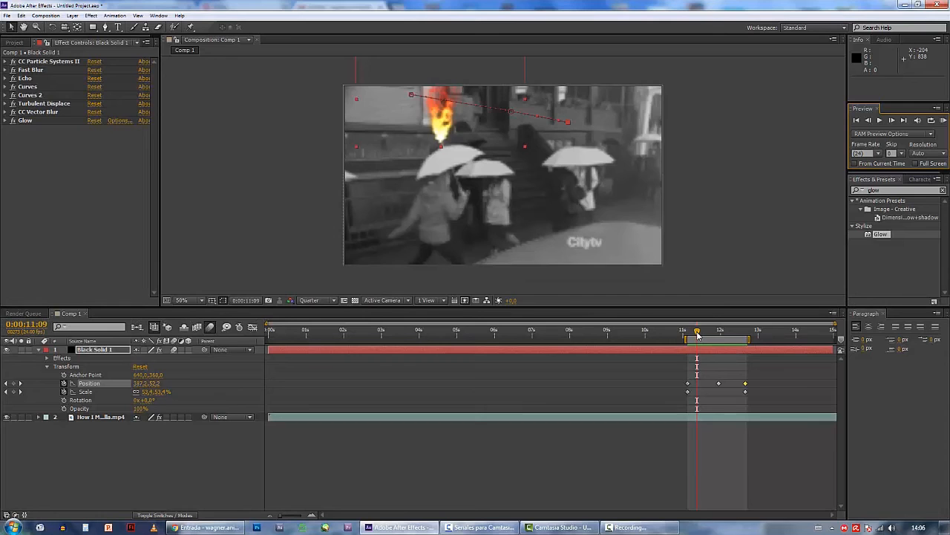
pyautogui.moveTo(698, 334)
pyautogui.mouseDown()
pyautogui.moveTo(685, 335)
pyautogui.moveTo(740, 338)
pyautogui.moveTo(712, 337)
pyautogui.mouseUp()
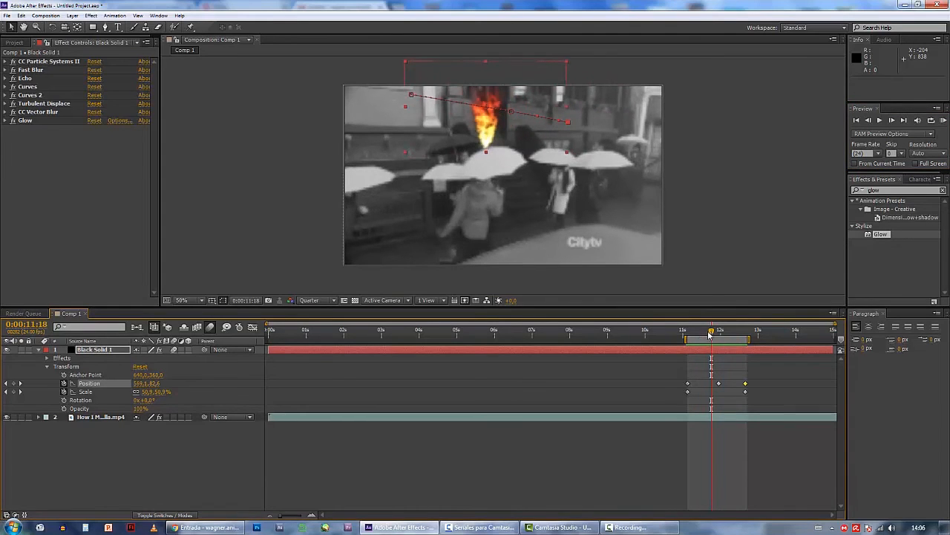
pyautogui.moveTo(709, 335)
pyautogui.mouseDown()
pyautogui.moveTo(694, 338)
pyautogui.moveTo(718, 338)
pyautogui.mouseUp()
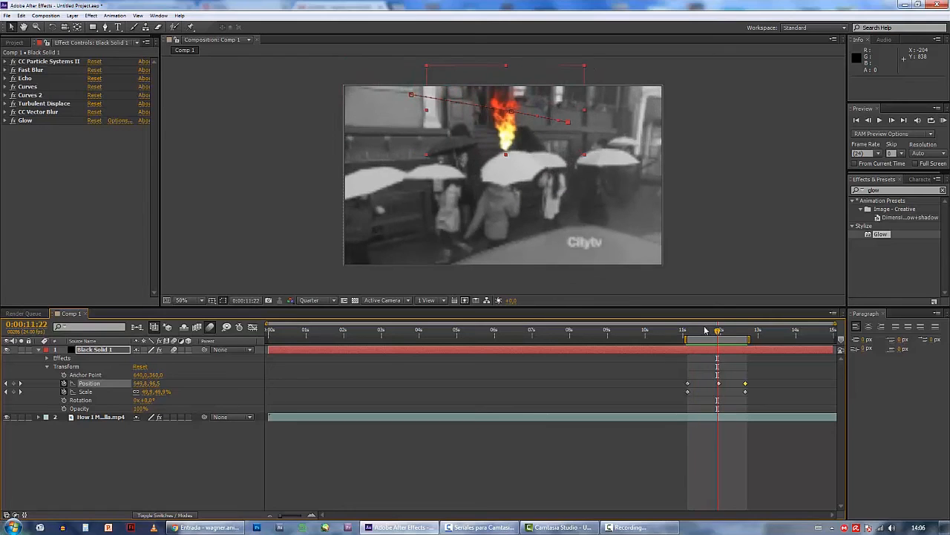
# Go through the black solid's effects one by one, from CC Particle Systems II to Glow, and check the flame at 0:00:11:12
pyautogui.click(67, 63)
pyautogui.click(55, 71)
pyautogui.click(52, 78)
pyautogui.click(52, 86)
pyautogui.click(58, 95)
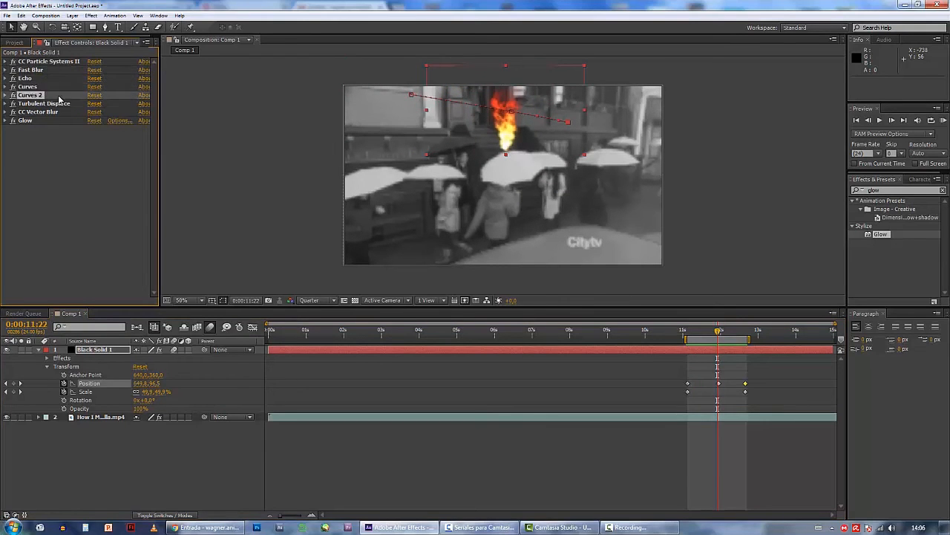
pyautogui.click(61, 104)
pyautogui.click(63, 113)
pyautogui.click(63, 120)
pyautogui.click(88, 175)
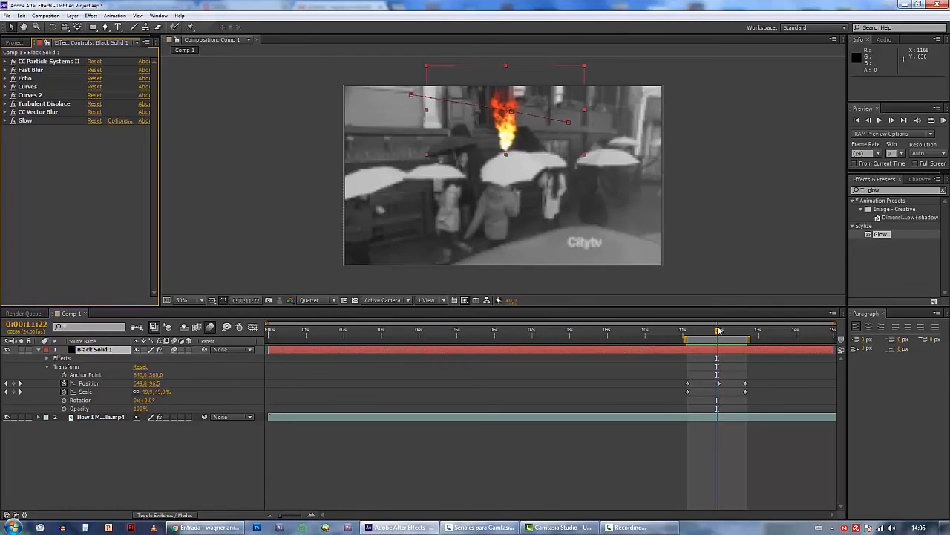
pyautogui.moveTo(719, 331)
pyautogui.mouseDown()
pyautogui.moveTo(690, 331)
pyautogui.moveTo(745, 333)
pyautogui.moveTo(702, 333)
pyautogui.mouseUp()
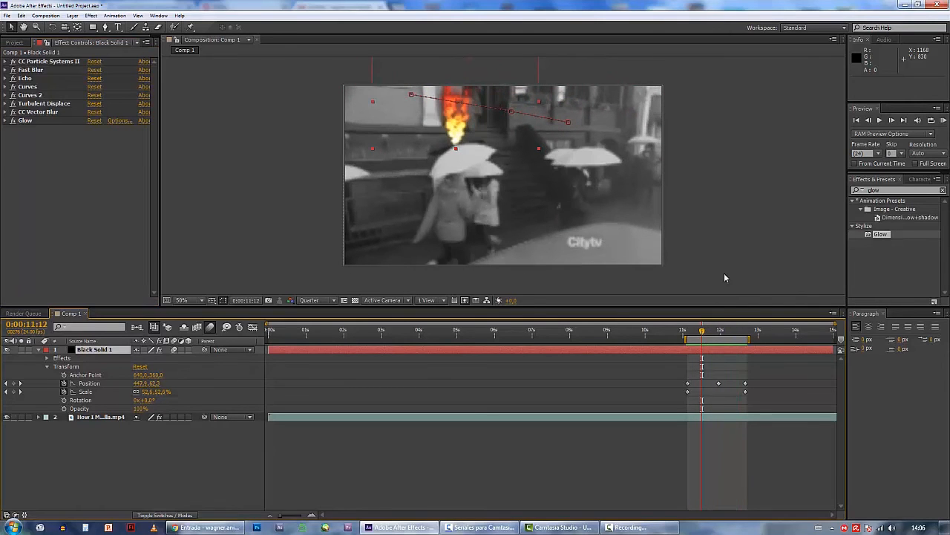
pyautogui.click(90, 16)
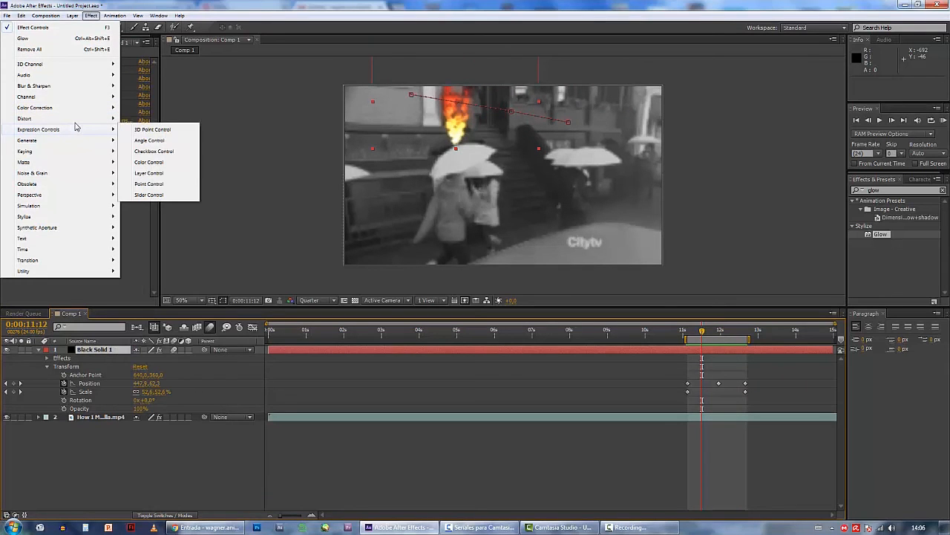
pyautogui.click(91, 16)
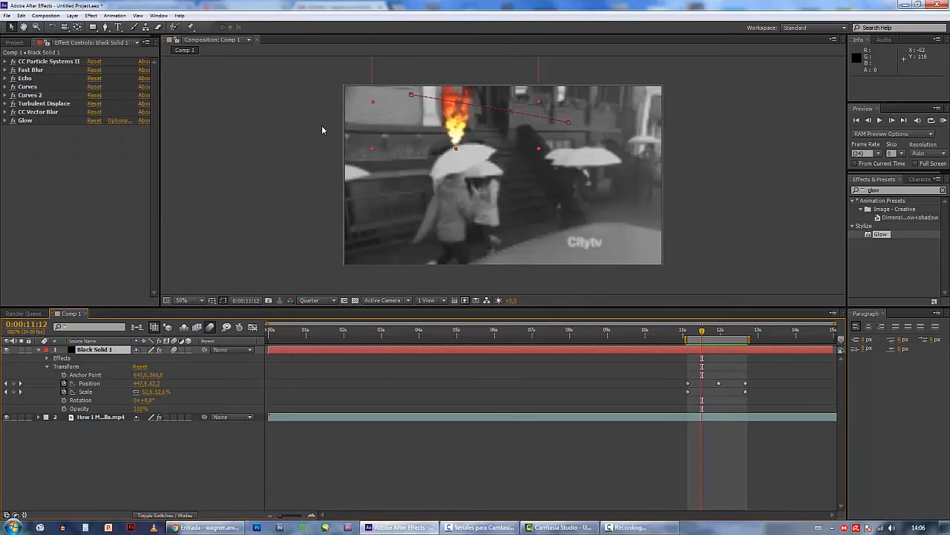
# Change the Death Color of the CC Particle Systems II effect to blue
pyautogui.click(5, 61)
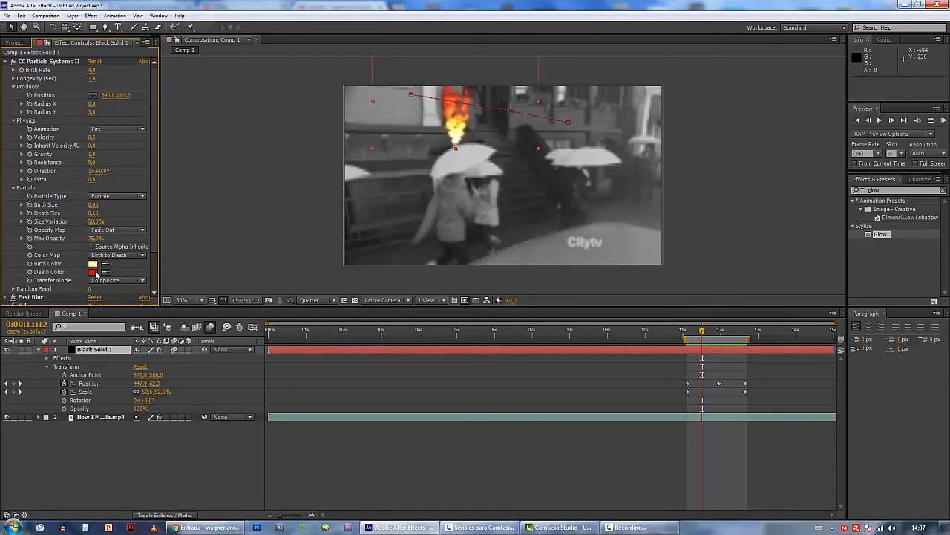
pyautogui.click(95, 272)
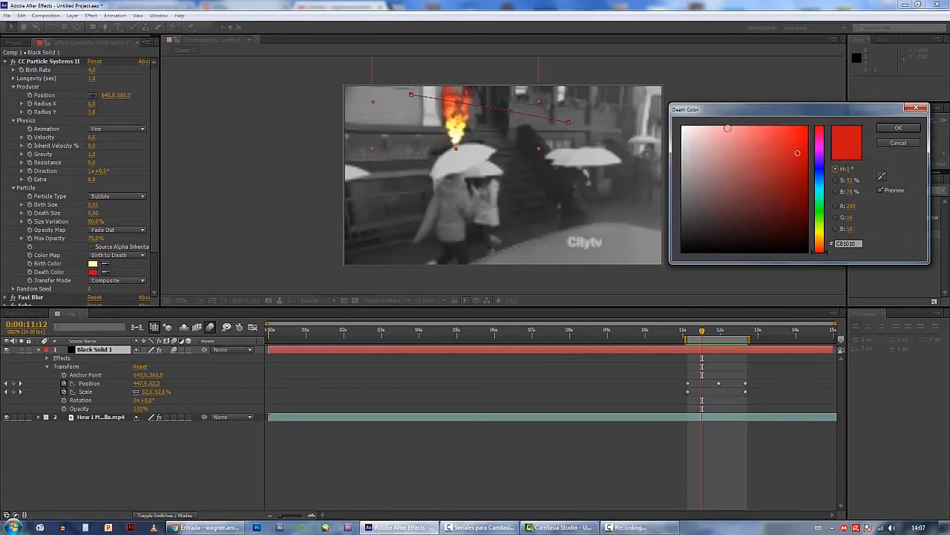
pyautogui.click(823, 168)
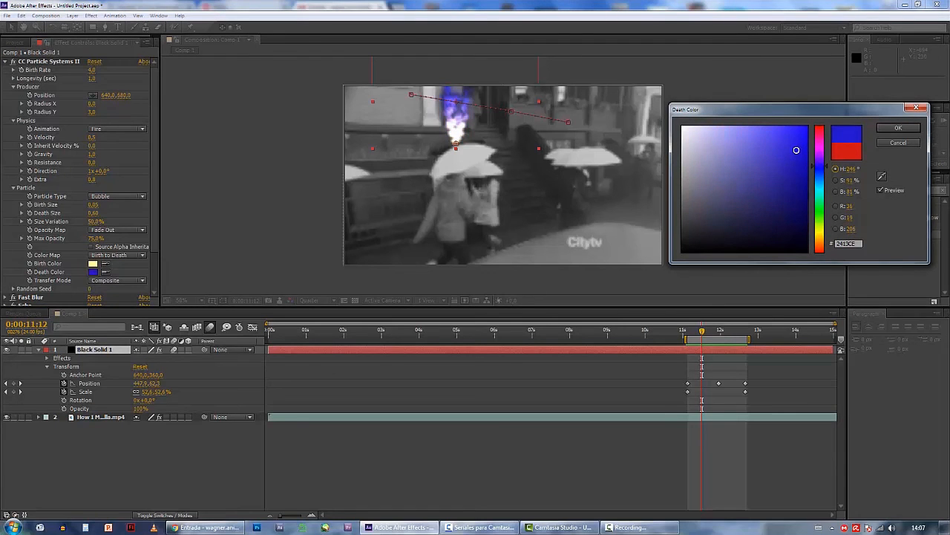
pyautogui.click(803, 168)
pyautogui.click(898, 129)
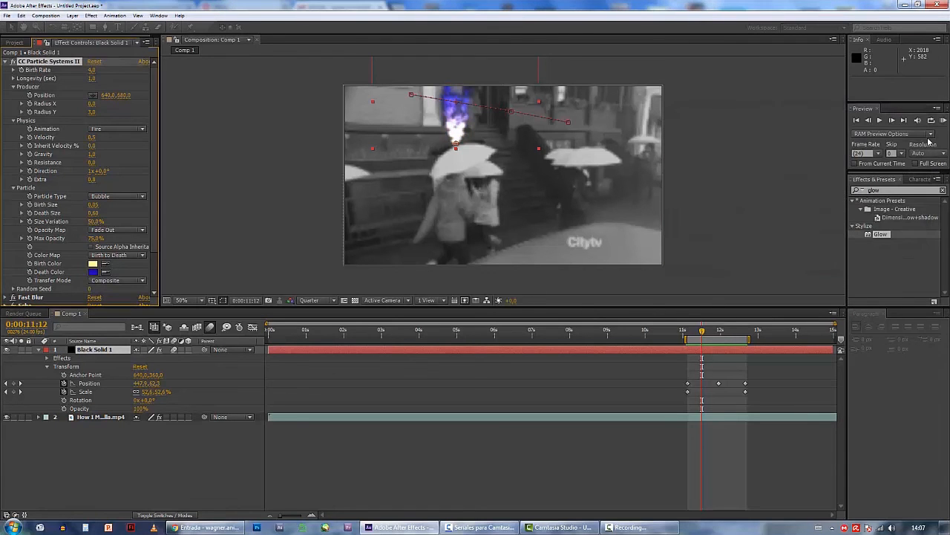
# Play a RAM preview of the recoloured flame, then collapse the CC Particle Systems II settings
pyautogui.click(944, 120)
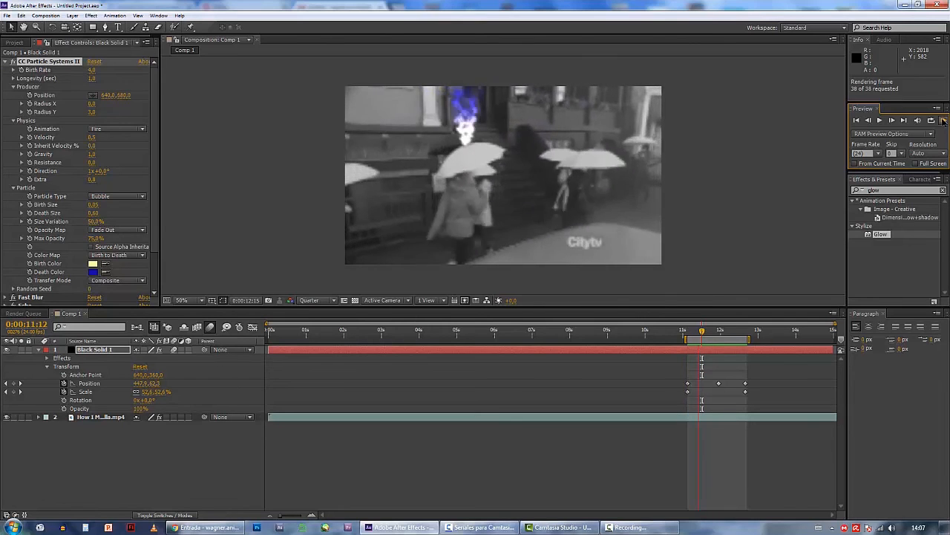
pyautogui.click(944, 122)
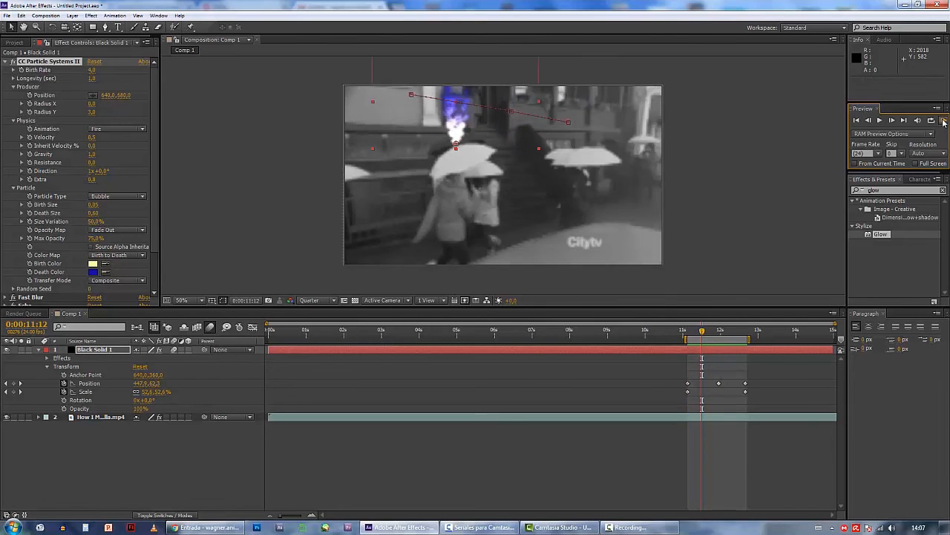
pyautogui.click(5, 61)
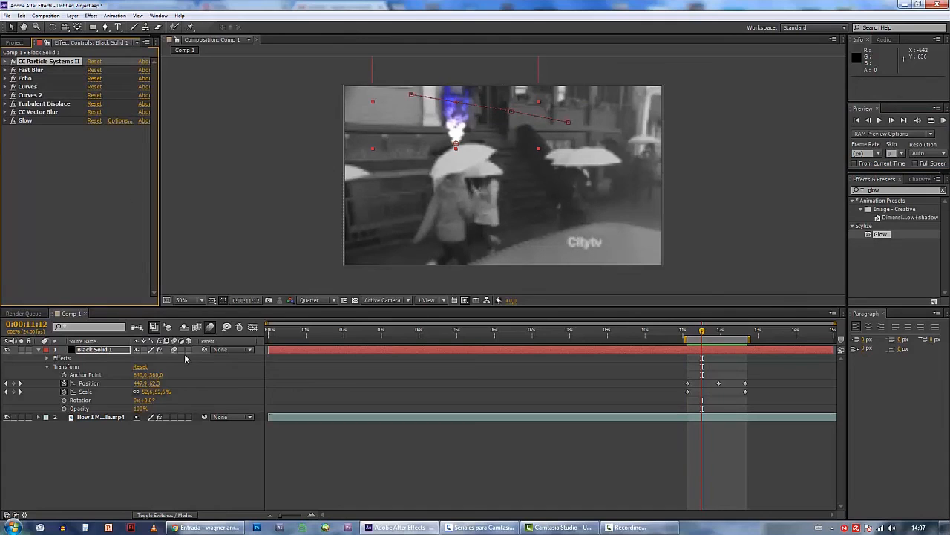
pyautogui.click(92, 195)
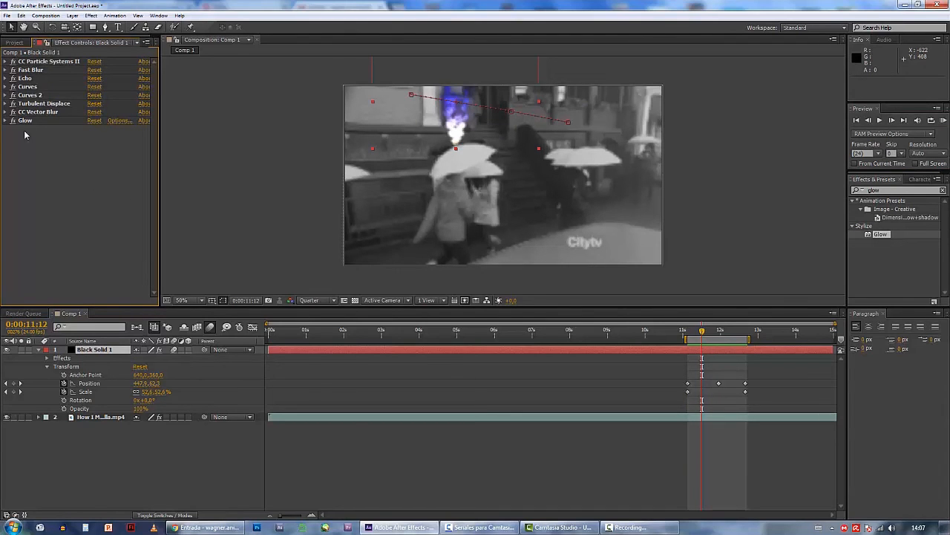
# Try to import the Live Version mp3 with the Japanese title from the aula_05 folder
pyautogui.click(14, 42)
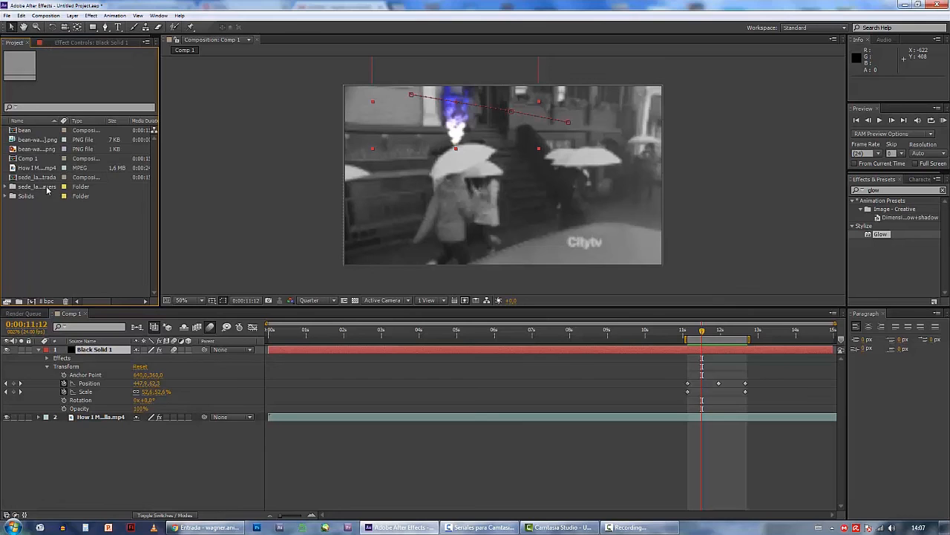
pyautogui.doubleClick(53, 245)
pyautogui.click(602, 215)
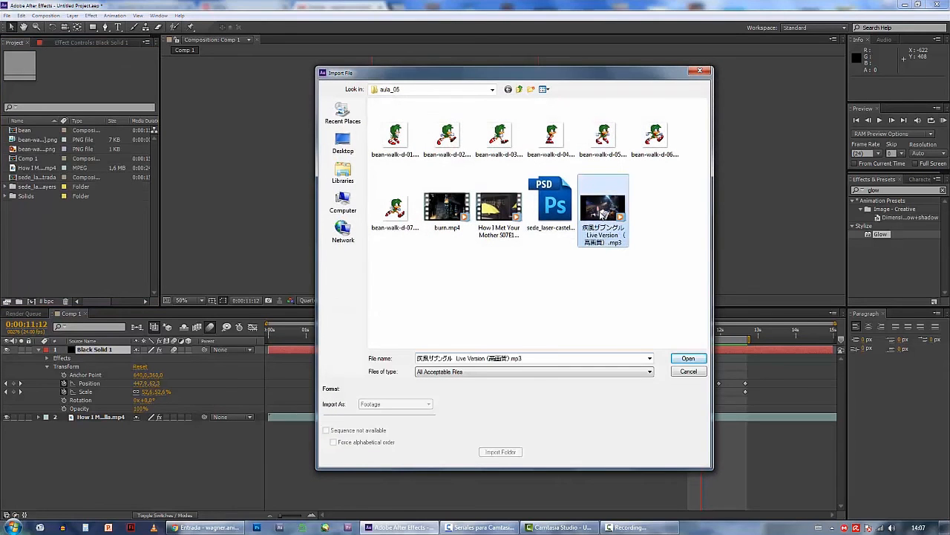
pyautogui.click(671, 359)
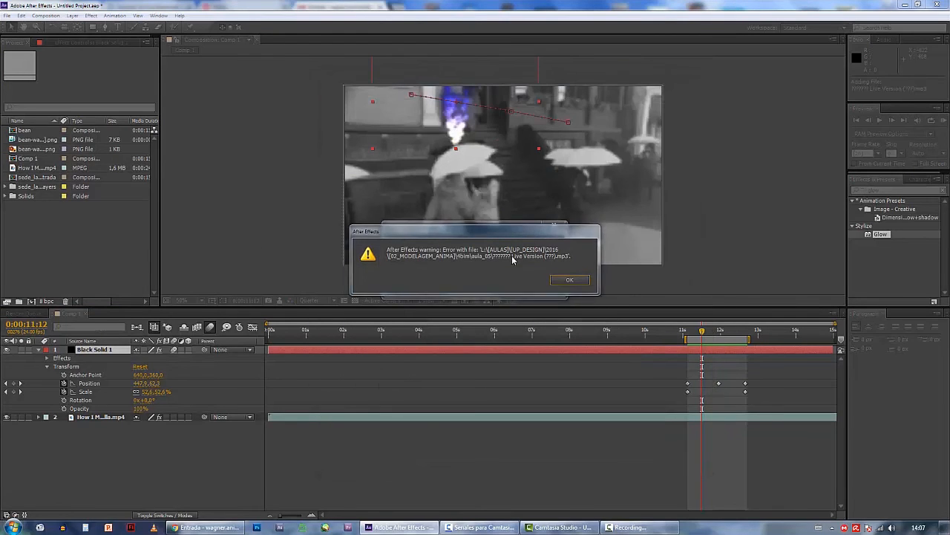
pyautogui.click(570, 281)
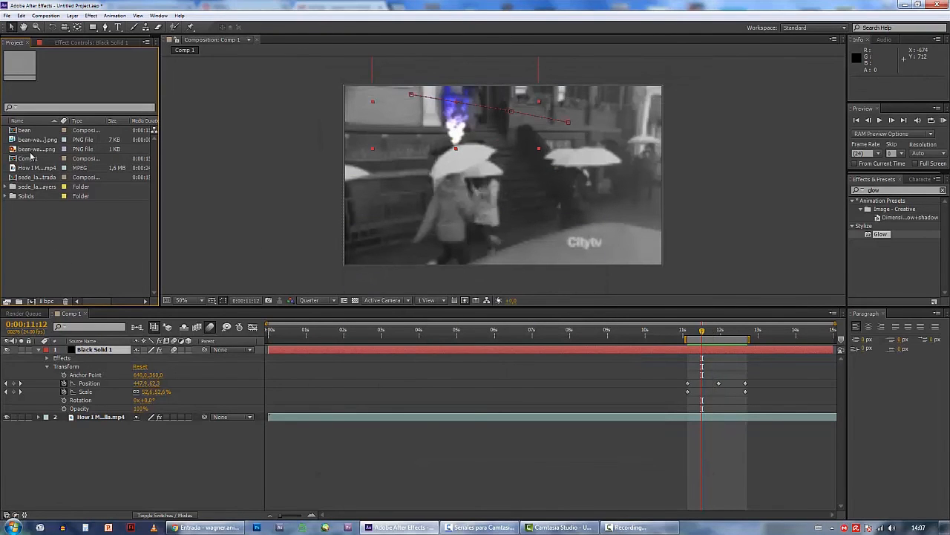
# Remove the Japanese characters from the audio file's name, leaving Live Version.mp3, and import it into the project
pyautogui.doubleClick(49, 213)
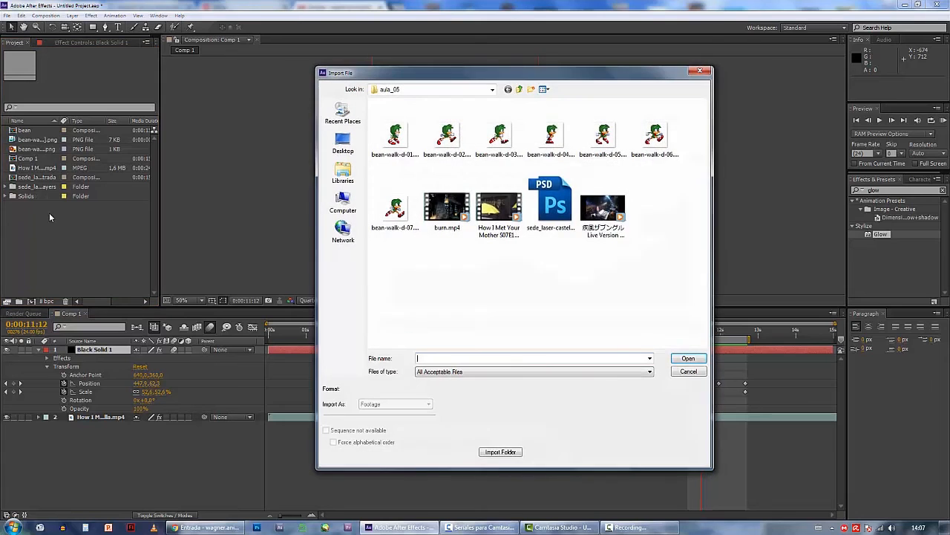
pyautogui.click(589, 216)
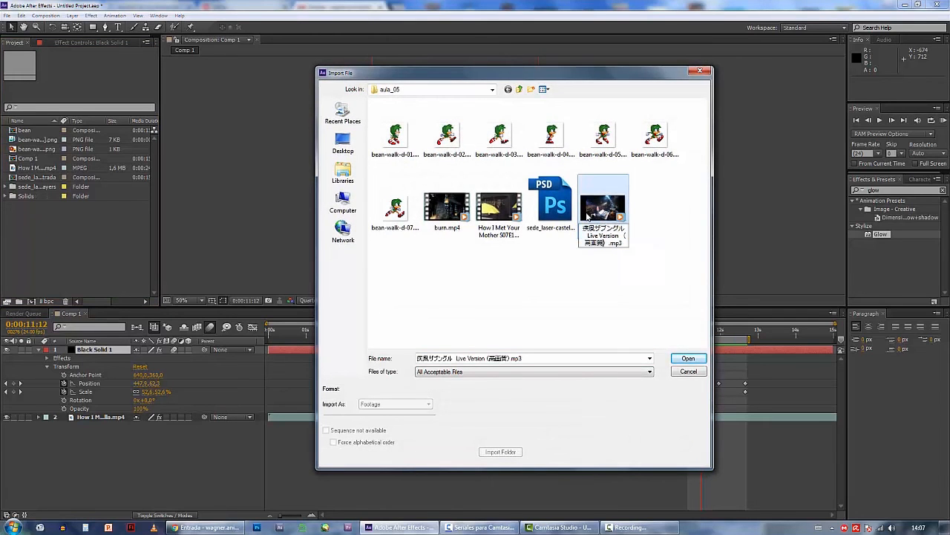
pyautogui.press('Home')
pyautogui.hotkey('shift', 'End')
pyautogui.press('Delete')
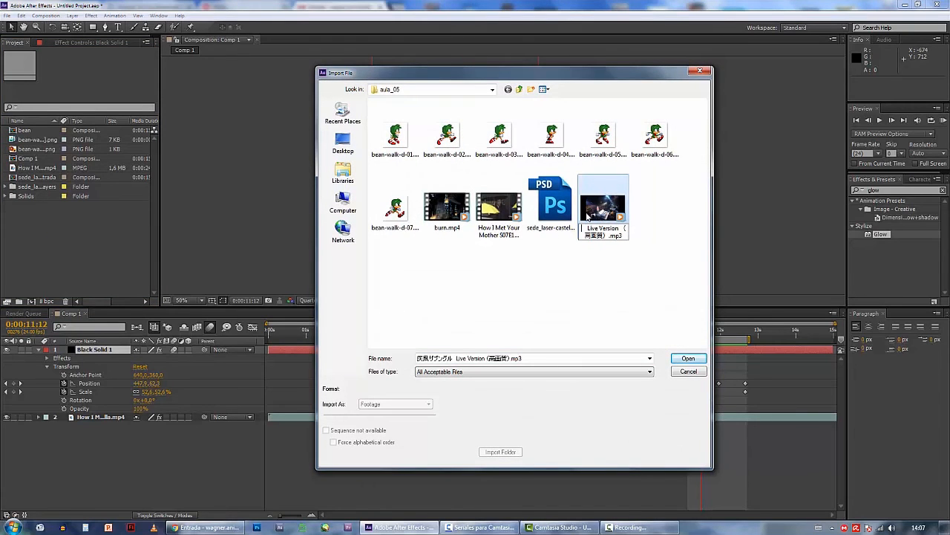
pyautogui.press('Delete')
pyautogui.press('Delete')
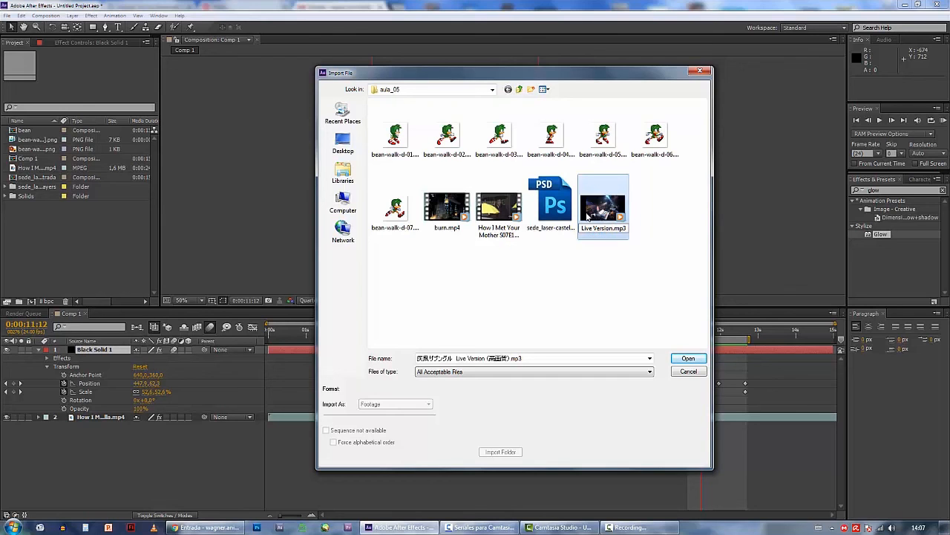
pyautogui.press('Return')
pyautogui.press('Return')
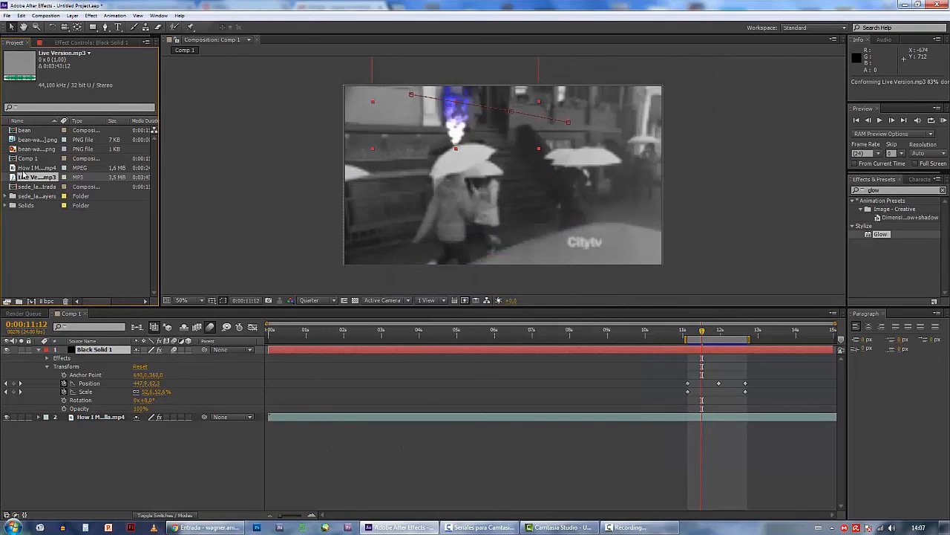
# Add Live Version.mp3 to Comp 1 as the lowest layer and run a RAM preview
pyautogui.moveTo(28, 206); pyautogui.dragTo(33, 437)
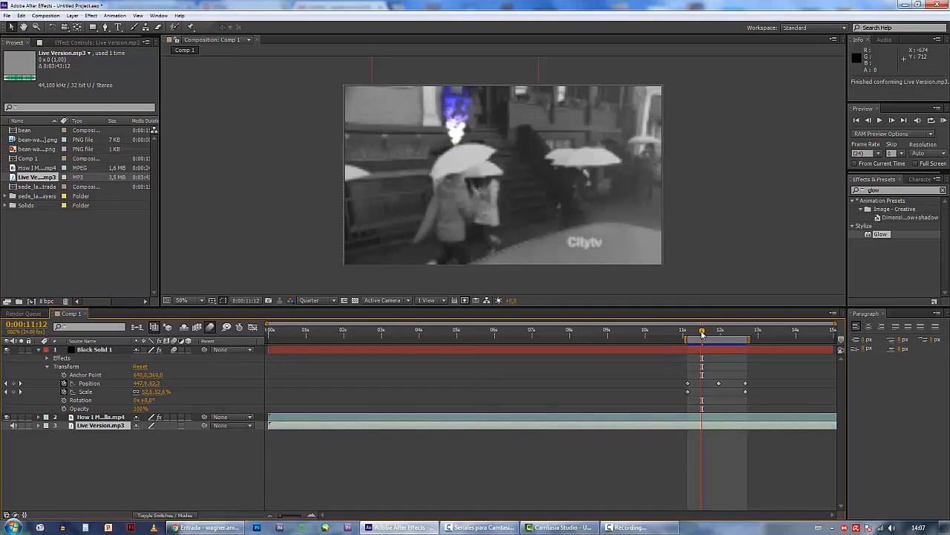
pyautogui.moveTo(702, 334); pyautogui.dragTo(678, 334)
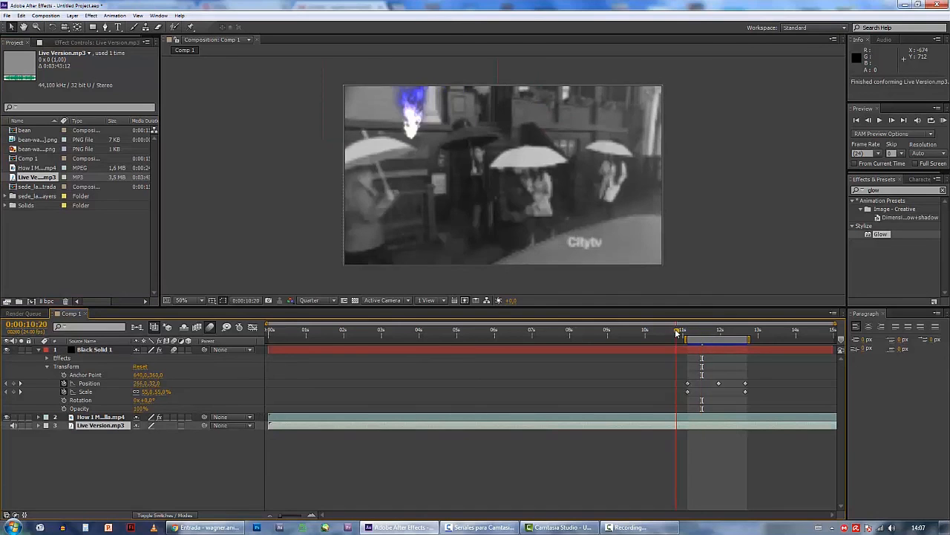
pyautogui.click(944, 120)
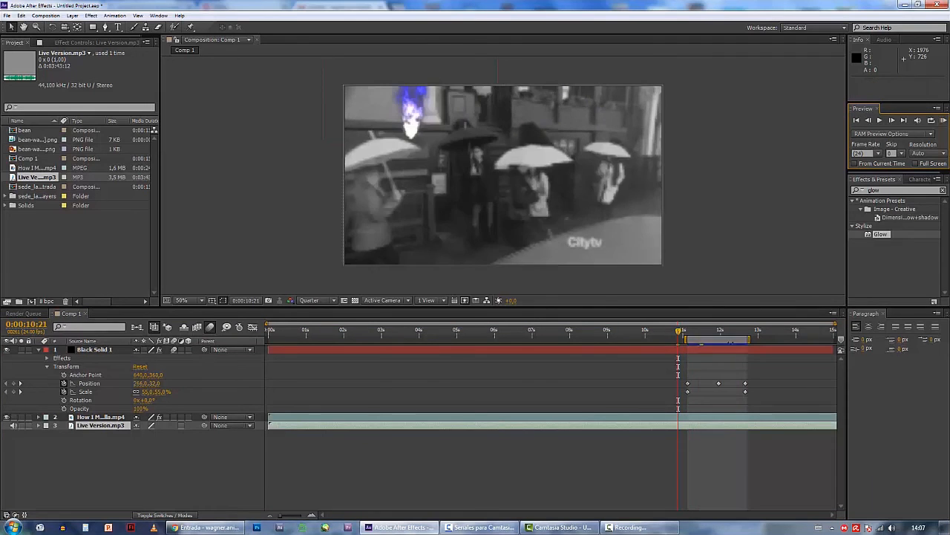
# Split the Live Version.mp3 layer at 0:00:11:09 and delete the part before the split
pyautogui.click(696, 331)
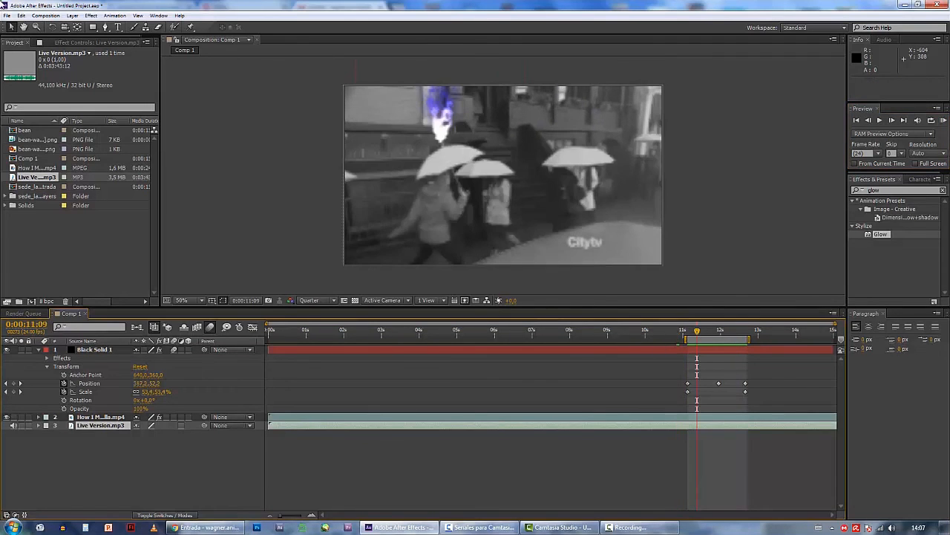
pyautogui.click(22, 15)
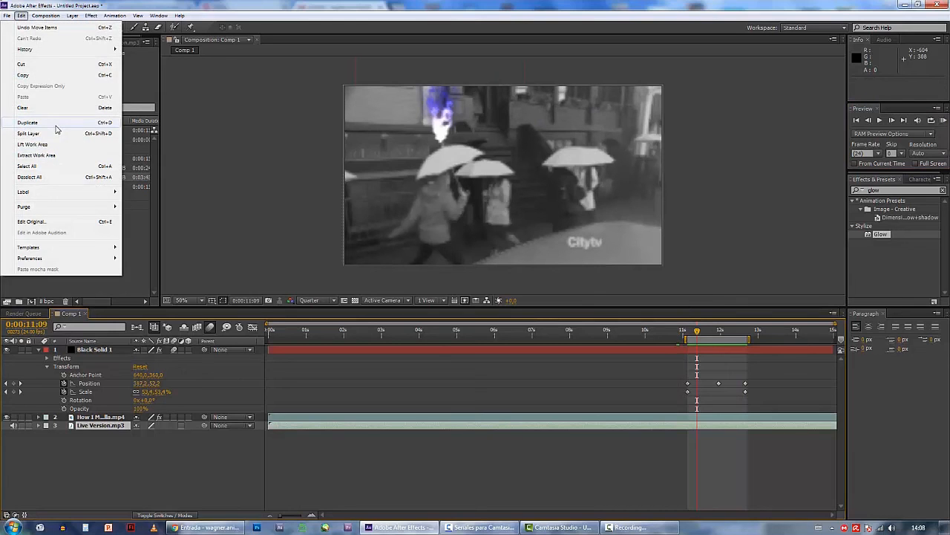
pyautogui.click(28, 133)
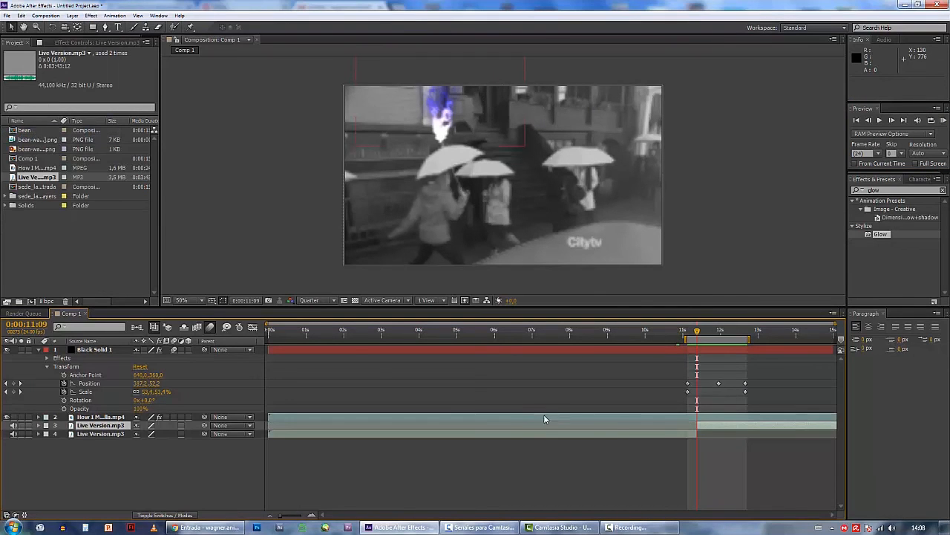
pyautogui.click(616, 434)
pyautogui.press('Delete')
# Shift and trim the remaining audio layer so it starts at about 0:00:11:00, and play a RAM preview with sound
pyautogui.moveTo(710, 424); pyautogui.dragTo(699, 452)
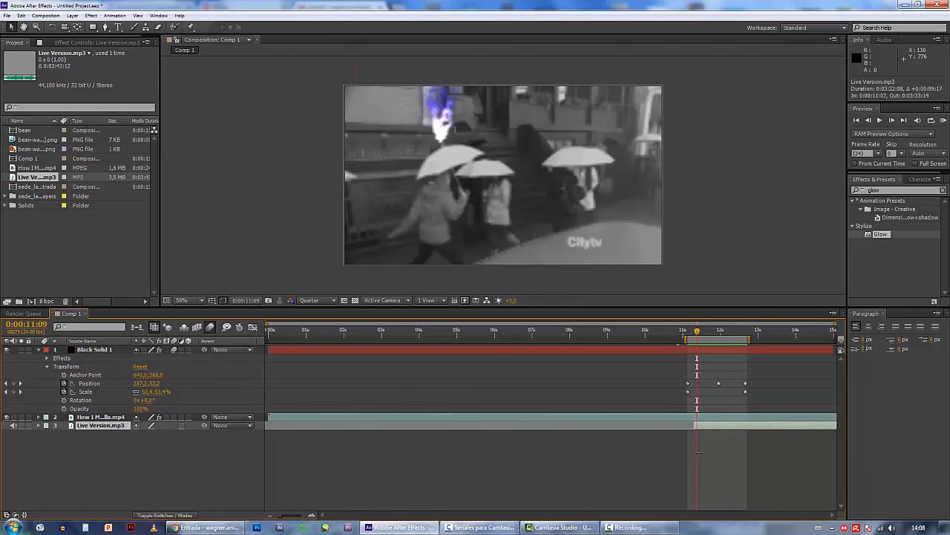
pyautogui.moveTo(761, 428); pyautogui.dragTo(745, 427)
pyautogui.click(943, 119)
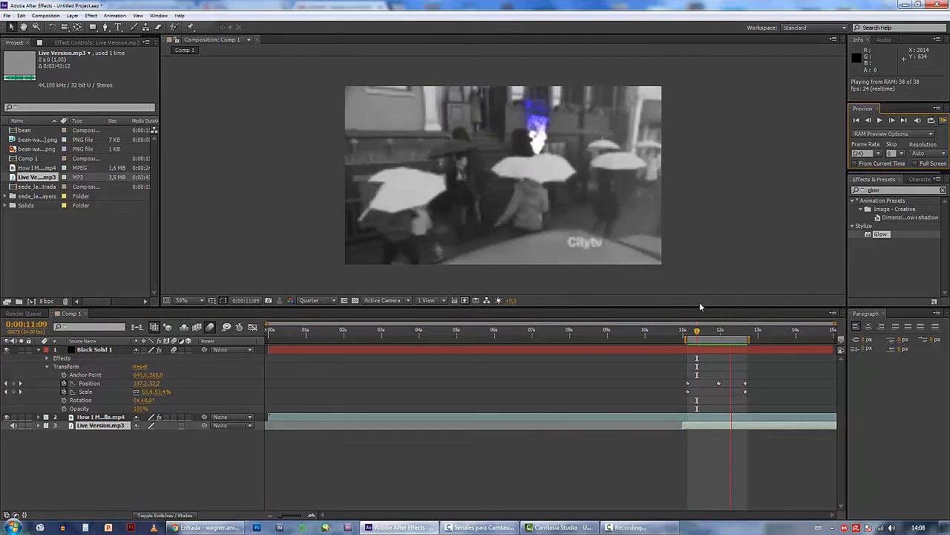
pyautogui.click(698, 333)
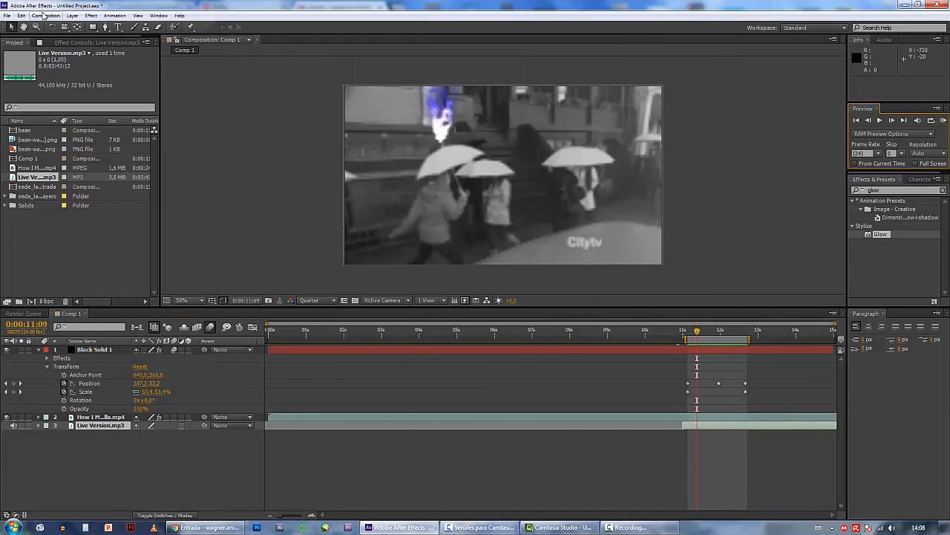
# Add Comp 1 to the render queue and set its output module to H.264 with audio output enabled
pyautogui.click(46, 16)
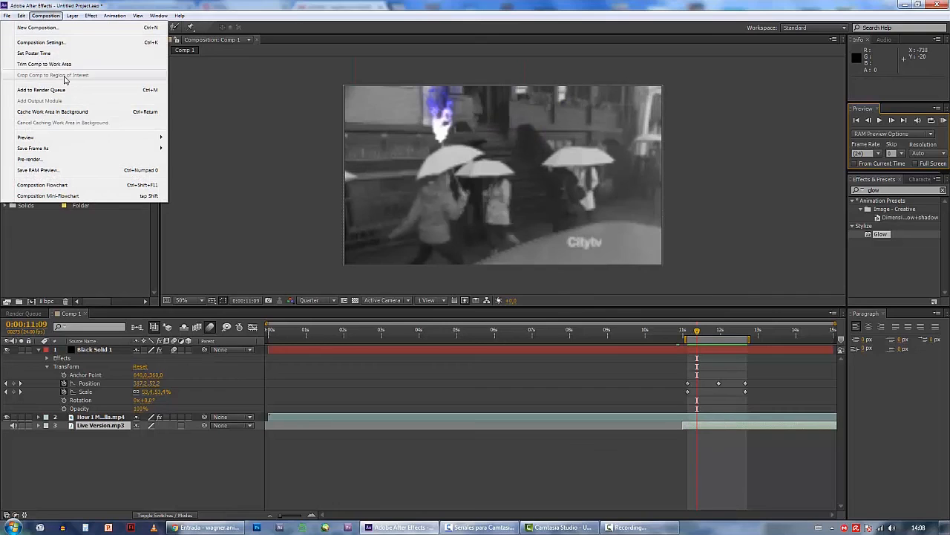
pyautogui.click(44, 90)
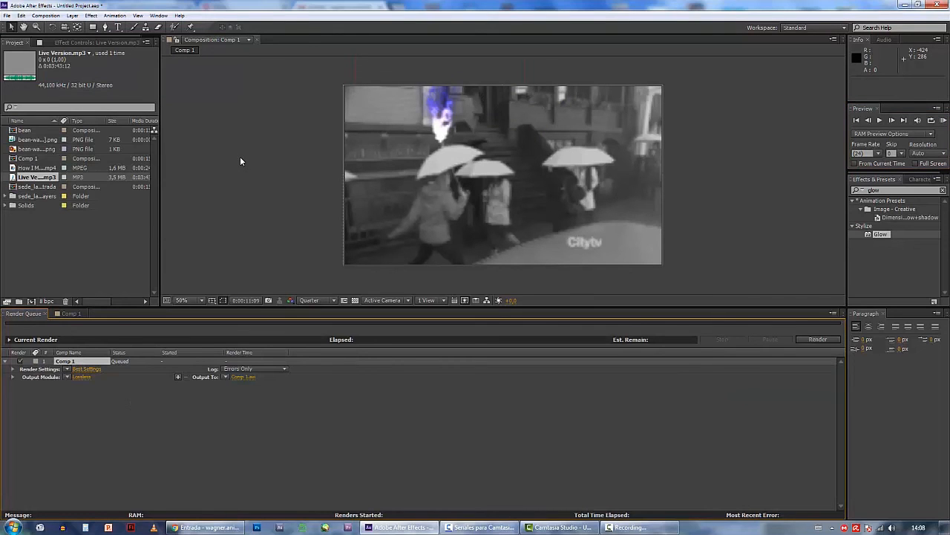
pyautogui.click(83, 376)
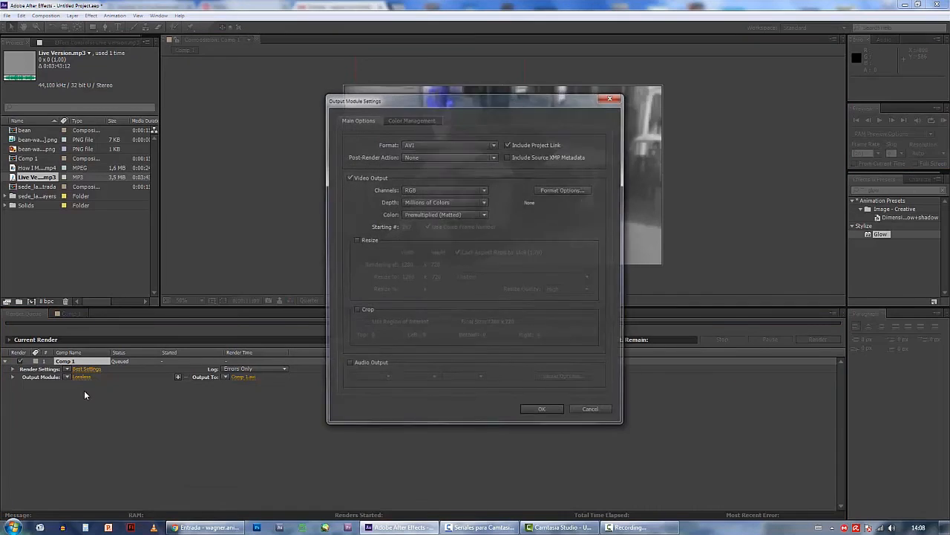
pyautogui.click(432, 144)
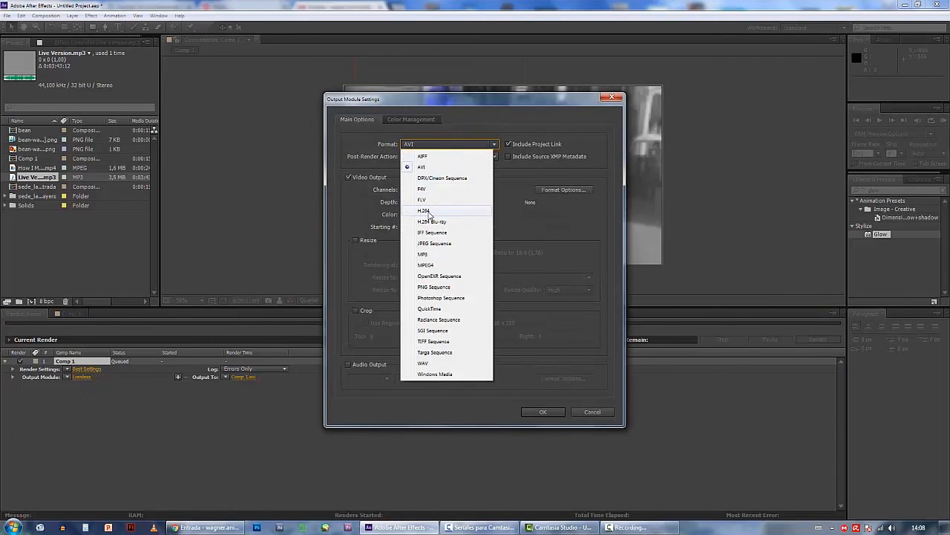
pyautogui.click(426, 212)
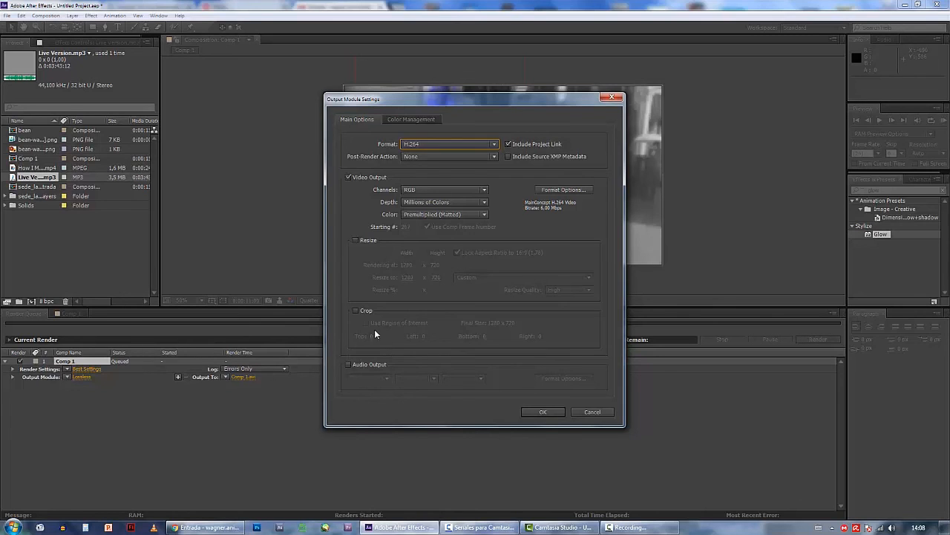
pyautogui.click(379, 368)
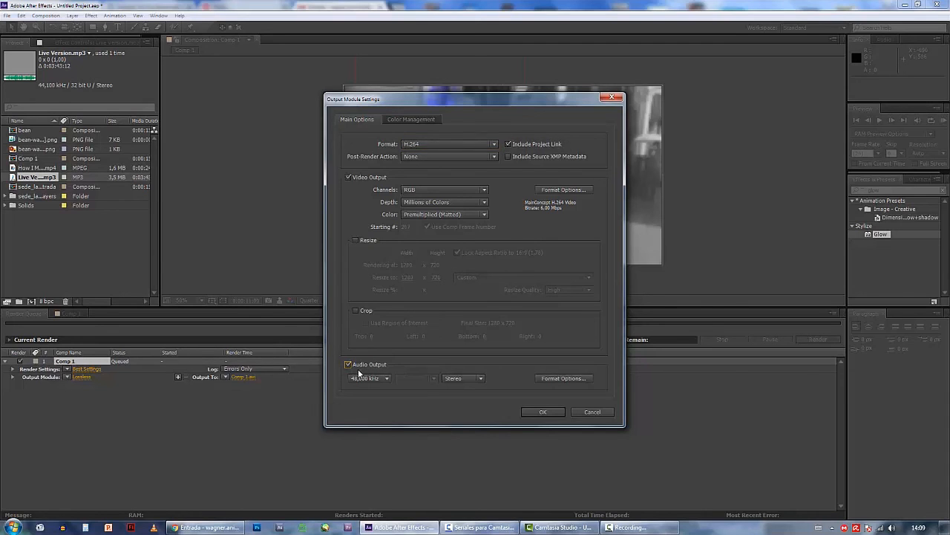
pyautogui.click(557, 412)
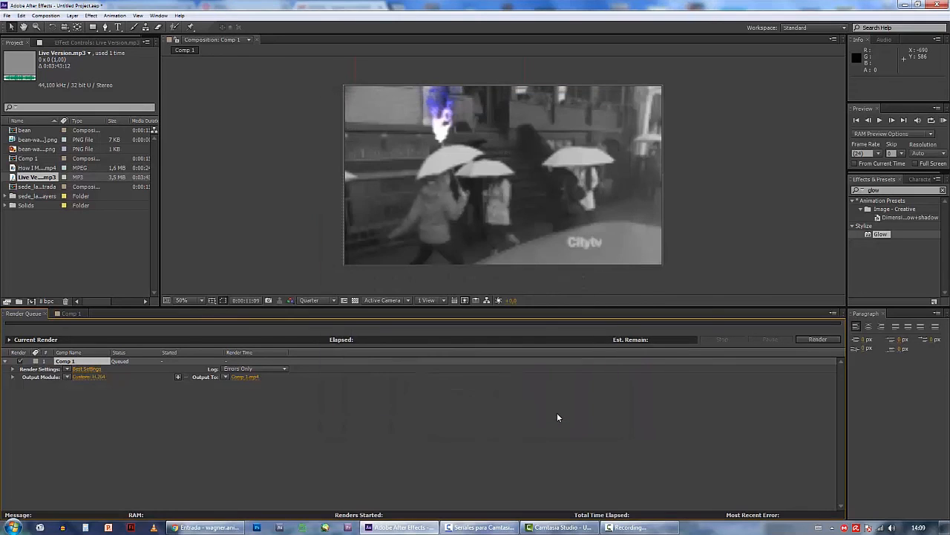
# Set the render output to Comp 1.mp4 in the aula_05 folder and render the queued composition
pyautogui.click(242, 376)
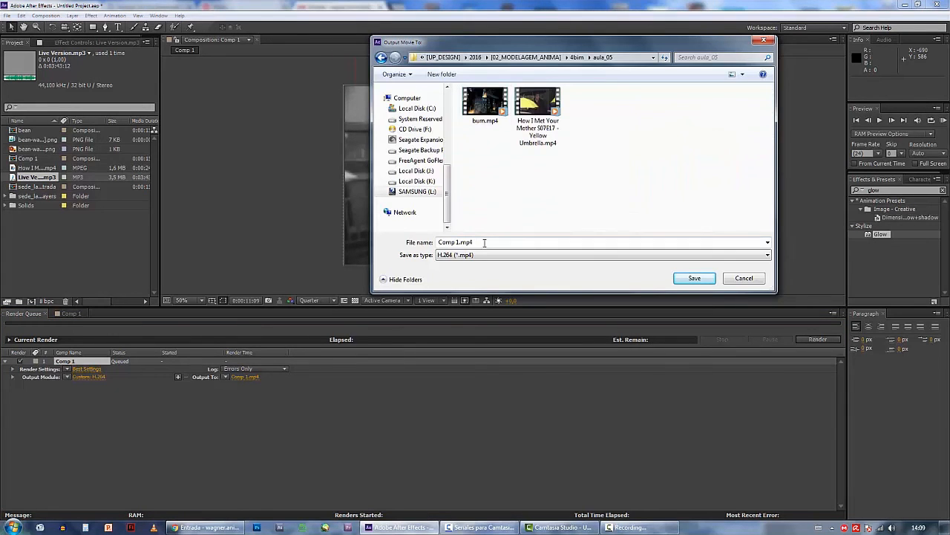
pyautogui.click(696, 279)
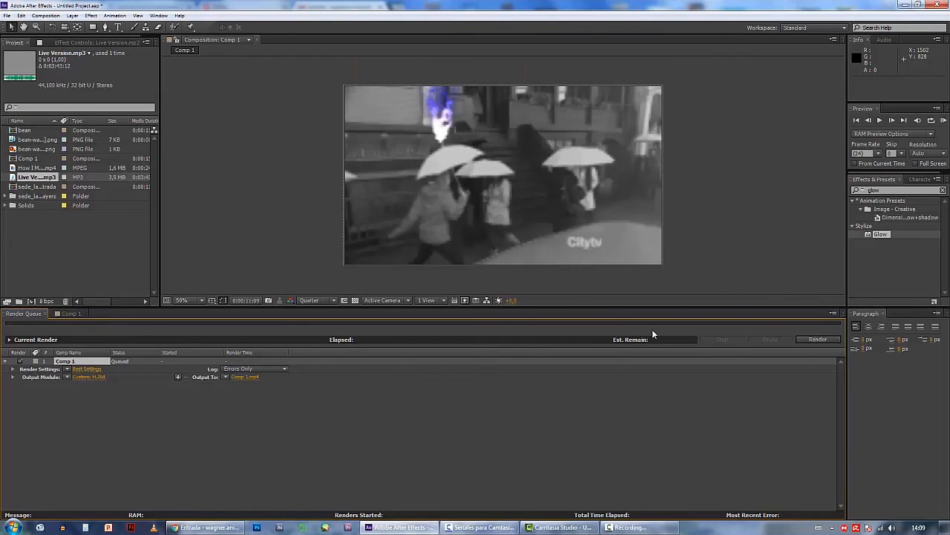
pyautogui.click(817, 339)
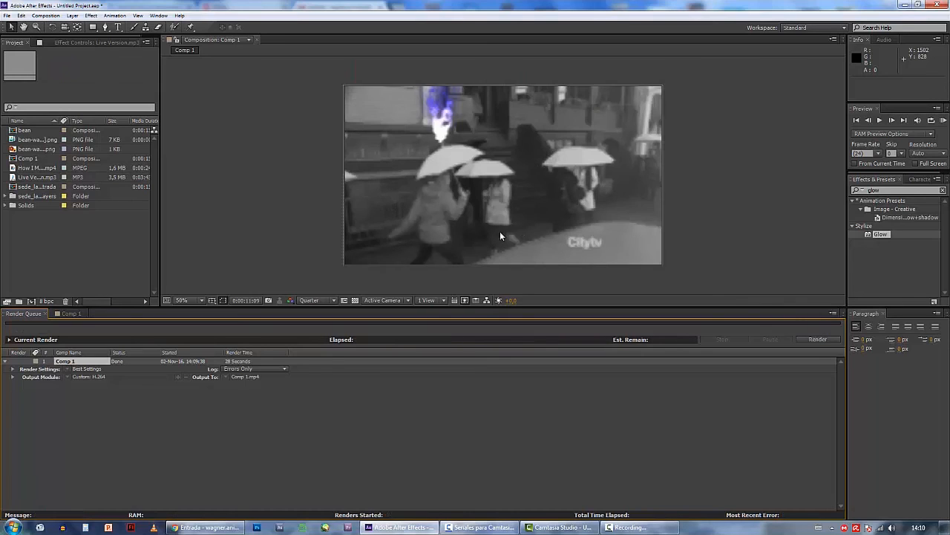
# Return to the Comp 1 timeline, place the work area start at 0:00:11:03 and set the preview resolution to Full
pyautogui.click(65, 313)
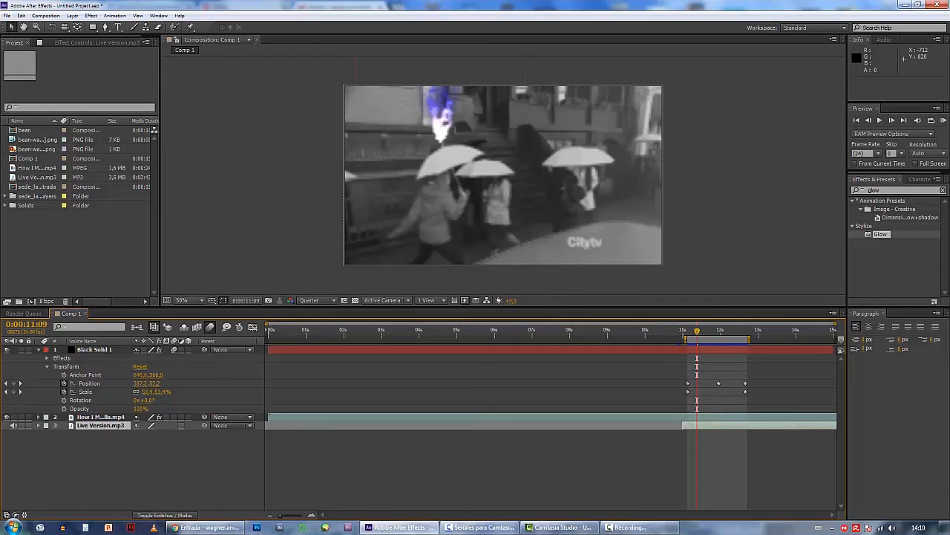
pyautogui.moveTo(684, 339)
pyautogui.mouseDown()
pyautogui.moveTo(333, 339)
pyautogui.moveTo(686, 338)
pyautogui.mouseUp()
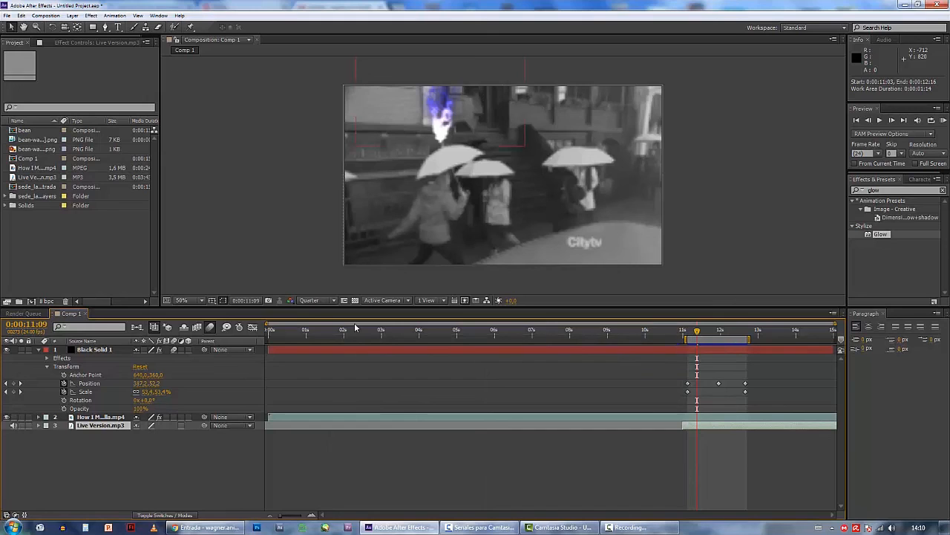
pyautogui.click(317, 300)
pyautogui.click(327, 329)
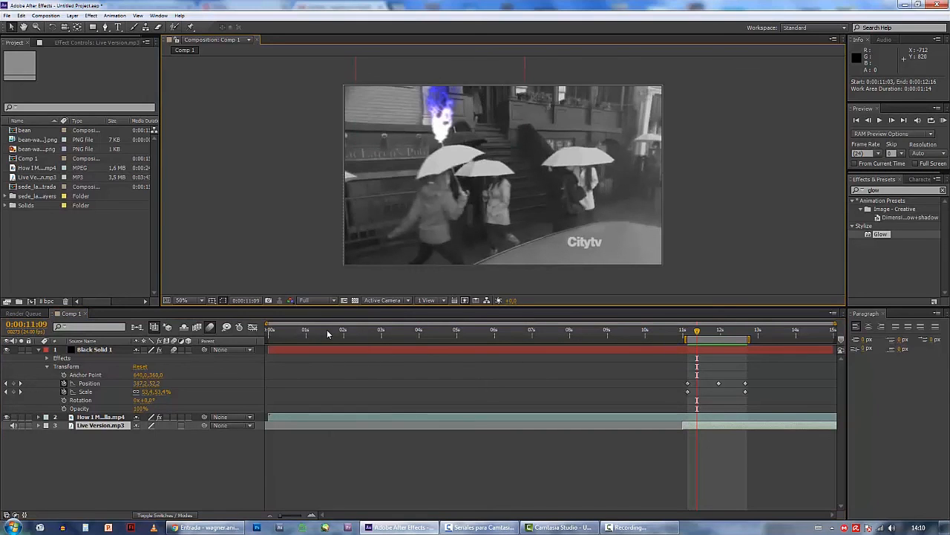
# Queue Comp 1 for a second render and set its output format to H.264
pyautogui.click(41, 11)
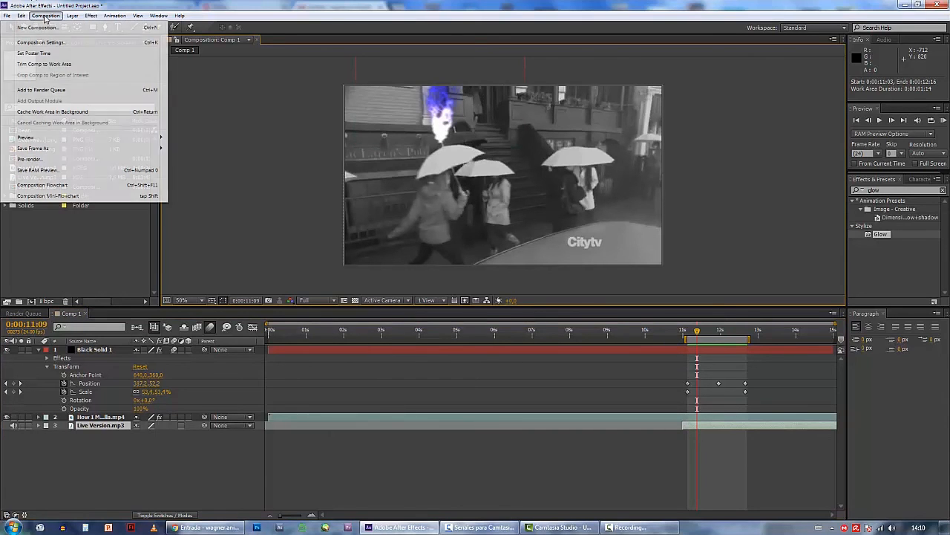
pyautogui.click(47, 90)
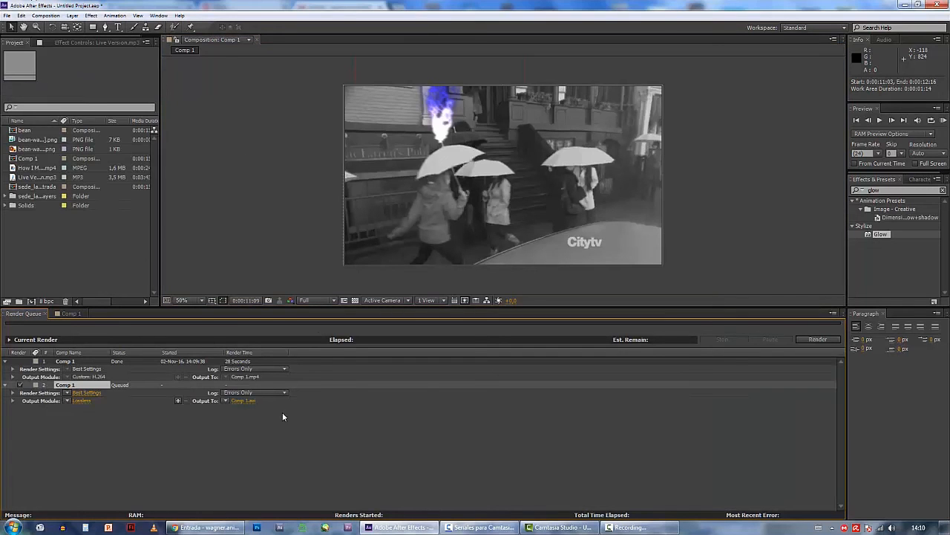
pyautogui.click(87, 402)
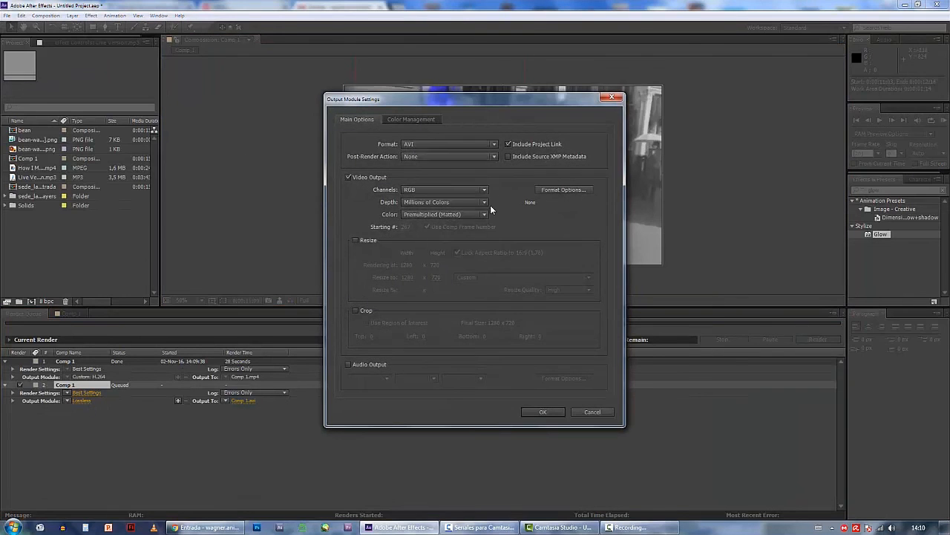
pyautogui.click(476, 147)
pyautogui.click(444, 209)
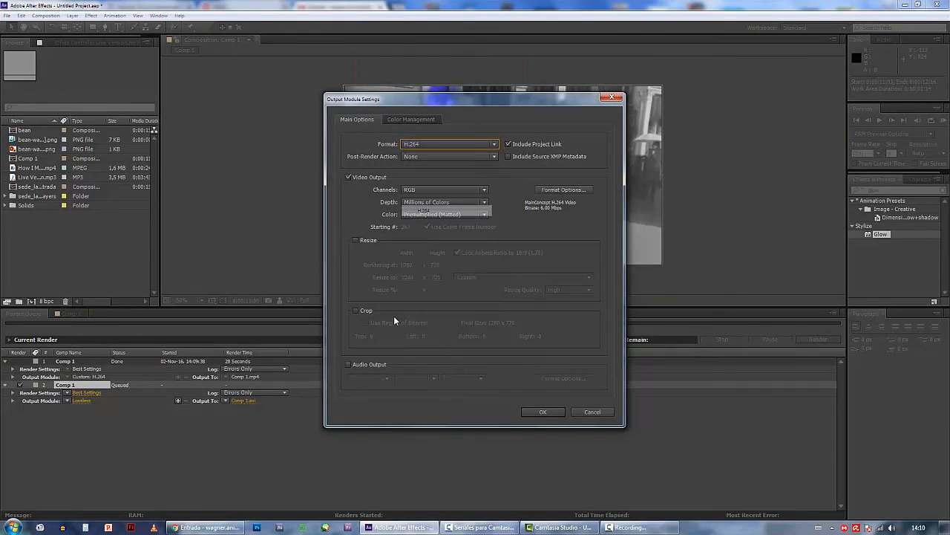
pyautogui.click(530, 414)
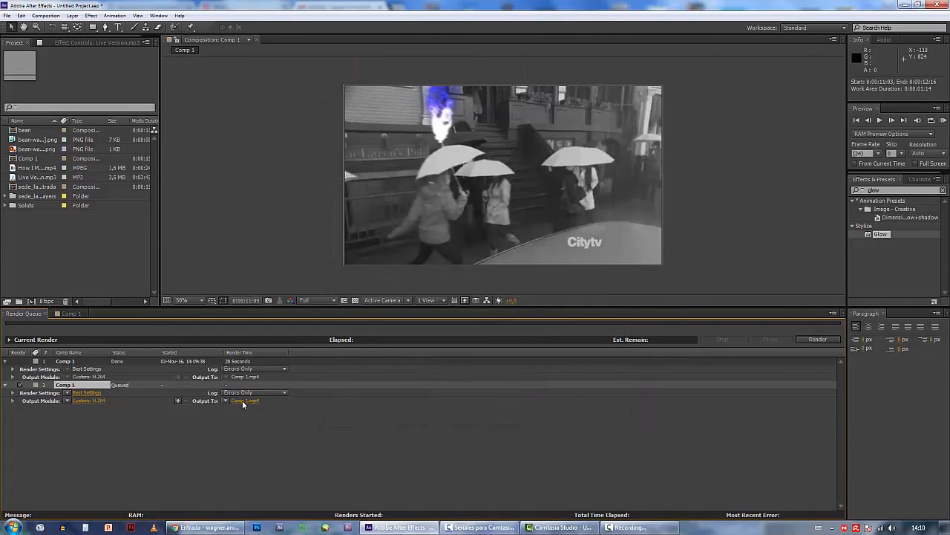
# Name the second output file Comp 2.mp4, render it and return to the Comp 1 timeline
pyautogui.click(242, 400)
pyautogui.click(458, 242)
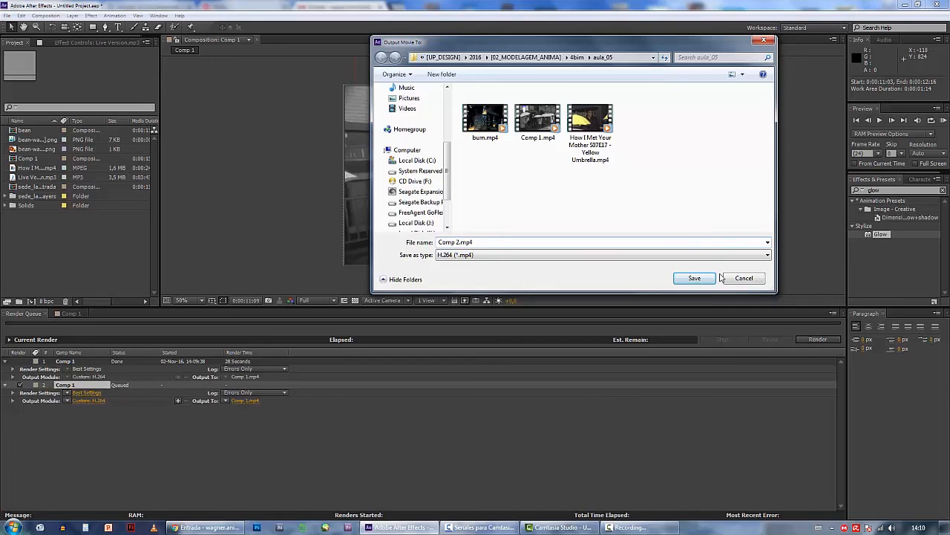
pyautogui.click(694, 277)
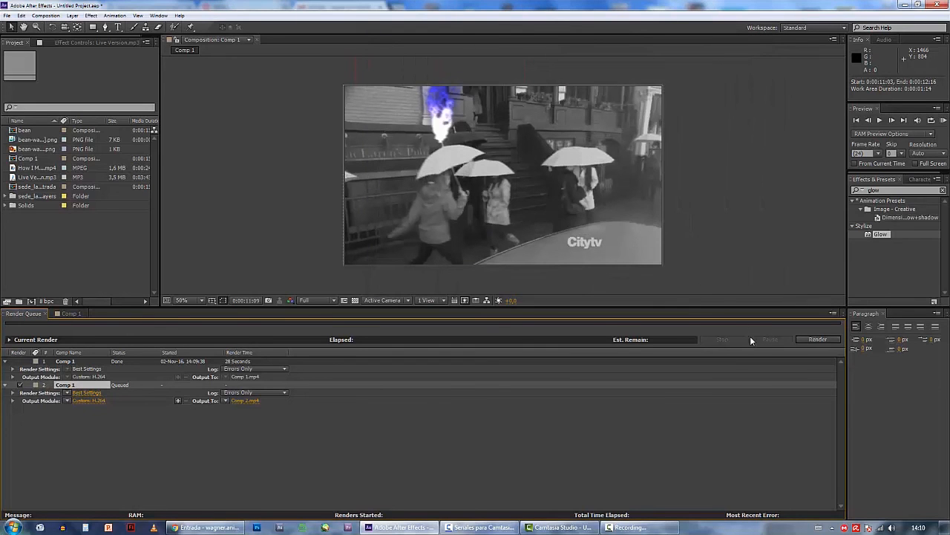
pyautogui.click(820, 340)
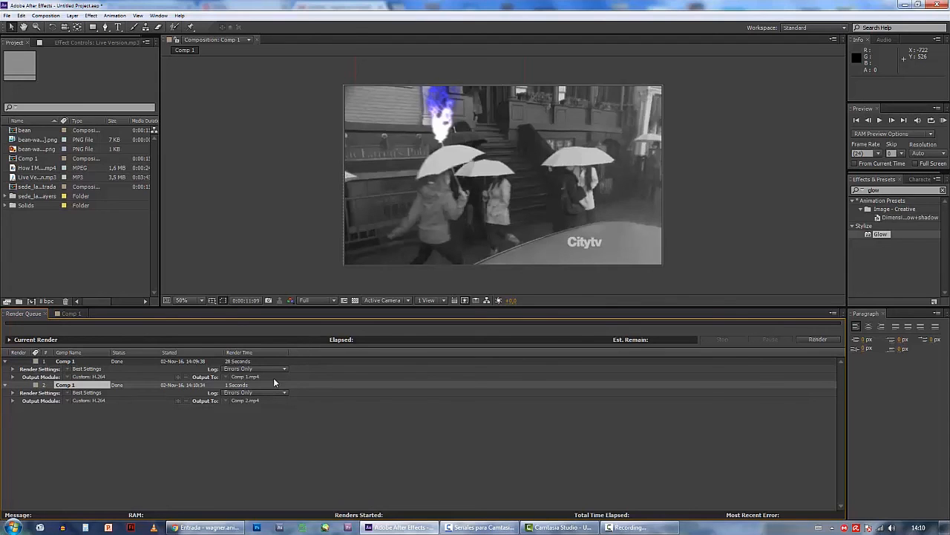
pyautogui.click(71, 314)
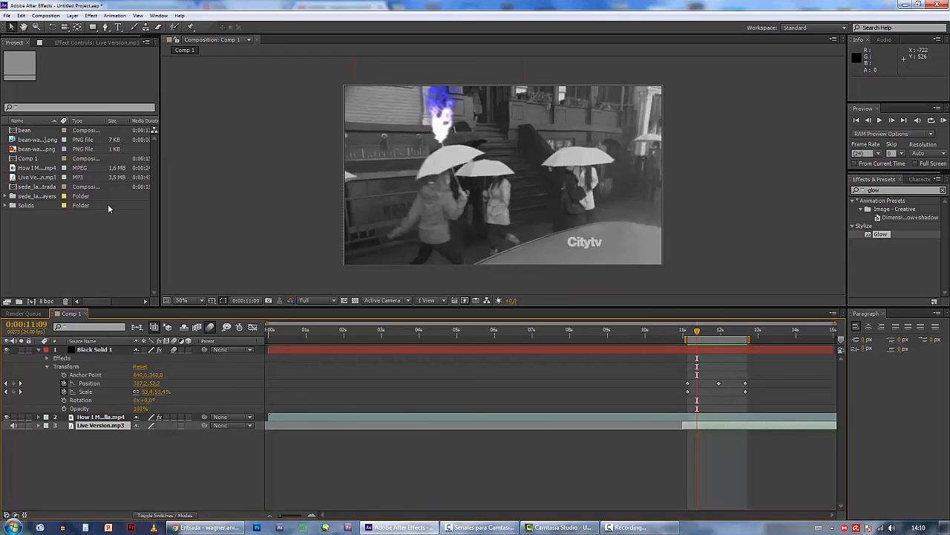